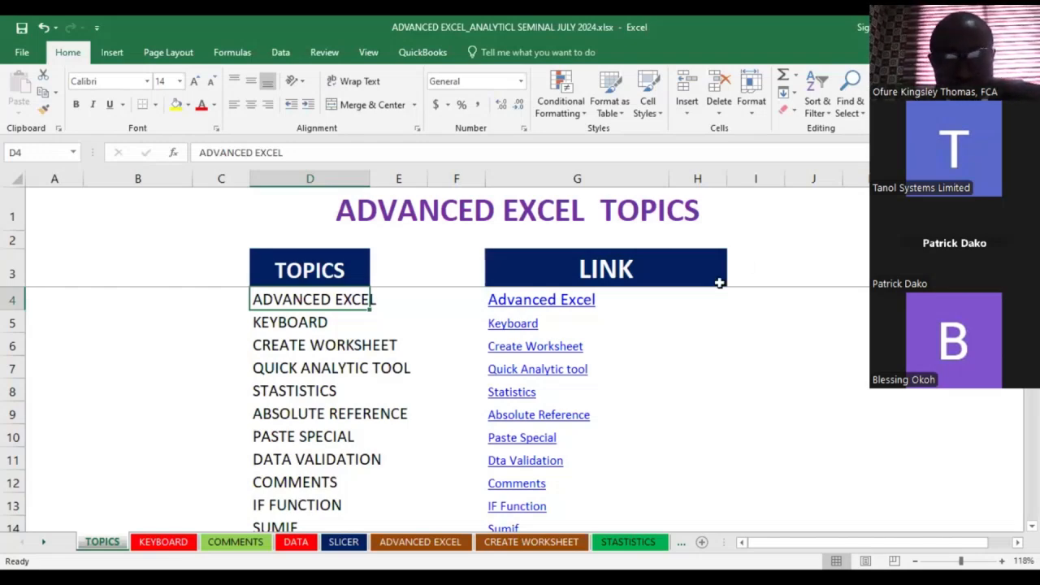
# Return to the topics list from the ADVANCED EXCEL sheet and follow the Keyboard topic link
pyautogui.hotkey('alt', 'Tab')
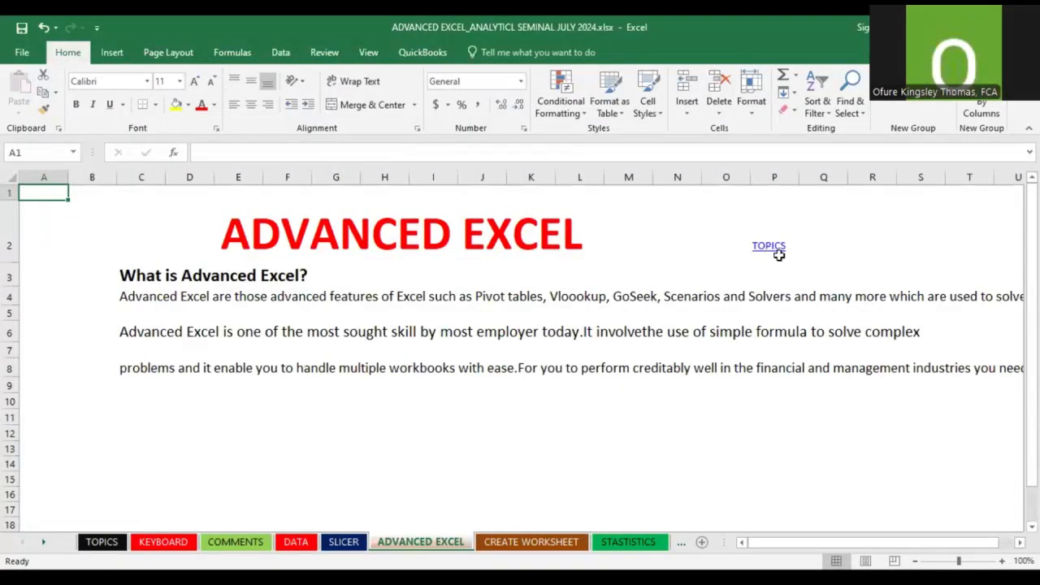
pyautogui.click(778, 255)
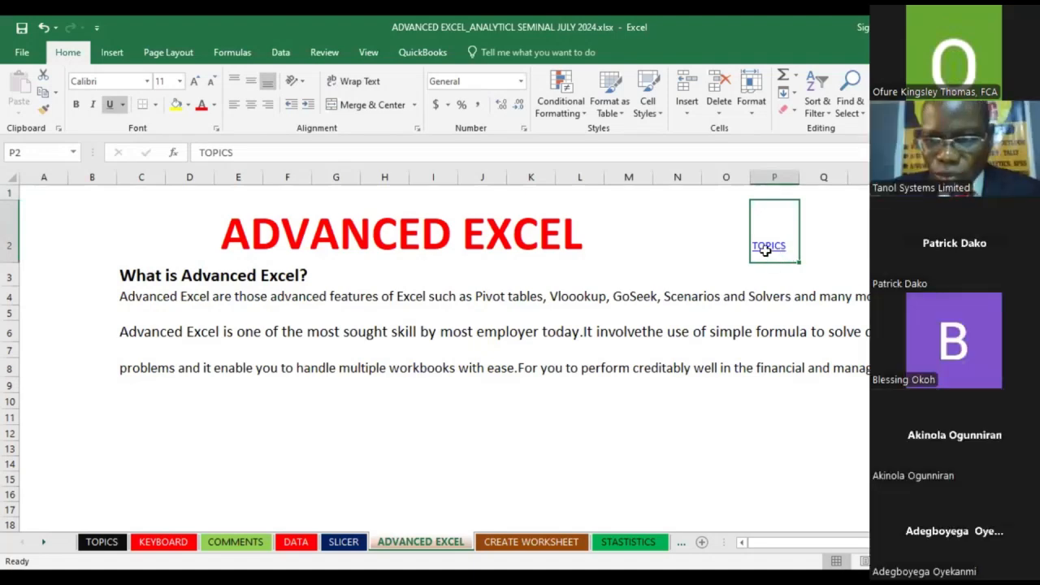
pyautogui.click(764, 247)
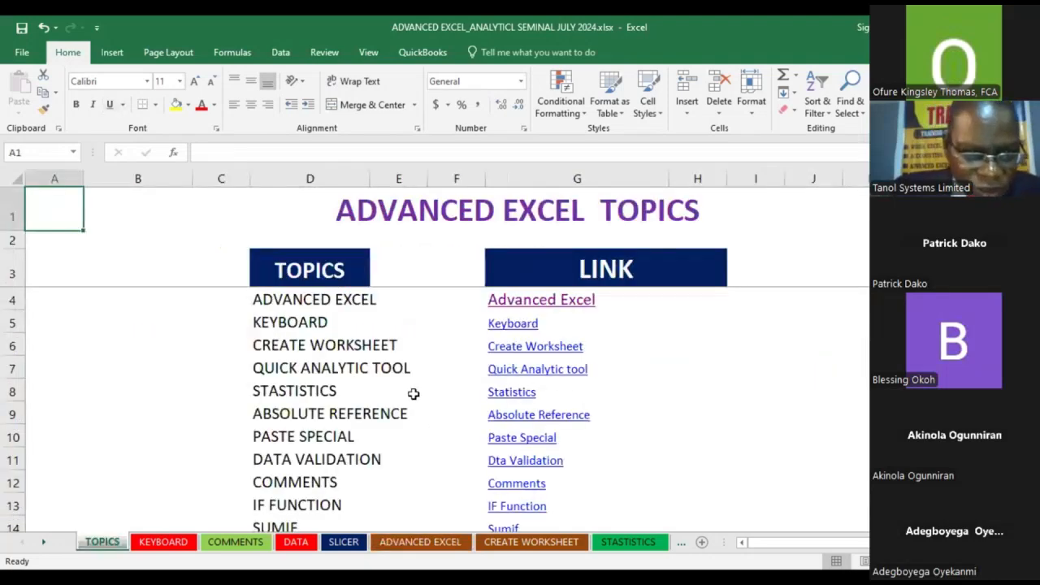
pyautogui.click(524, 325)
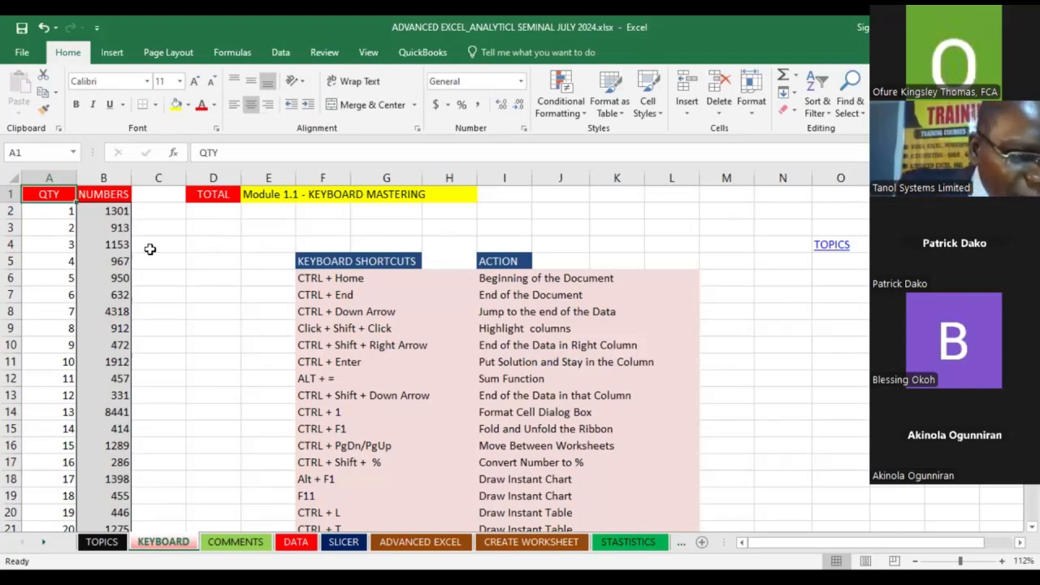
# Examine the QTY and NUMBERS data and the list of keyboard shortcuts with their actions on the KEYBOARD sheet
pyautogui.click(164, 208)
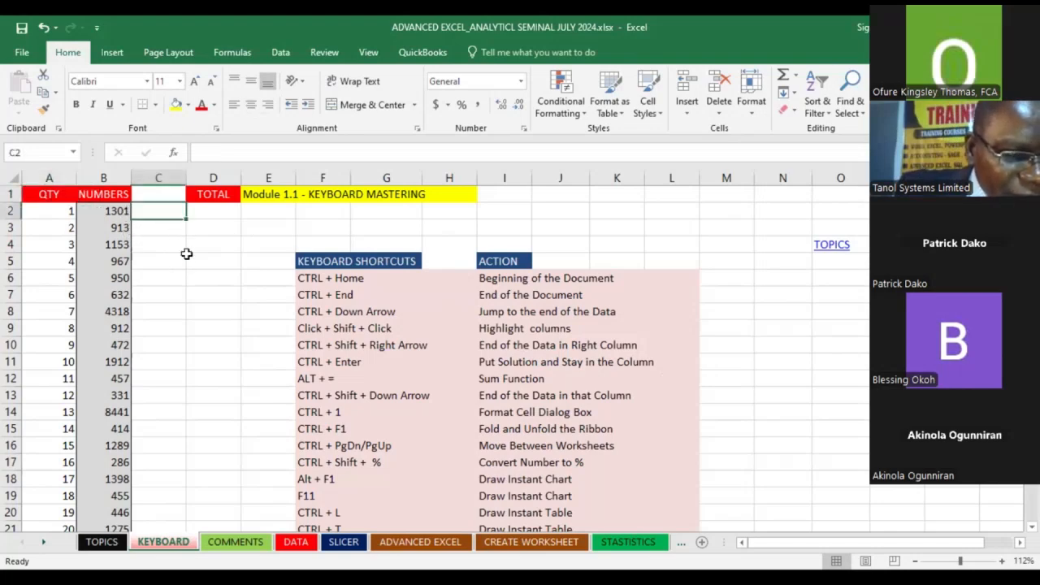
pyautogui.click(174, 195)
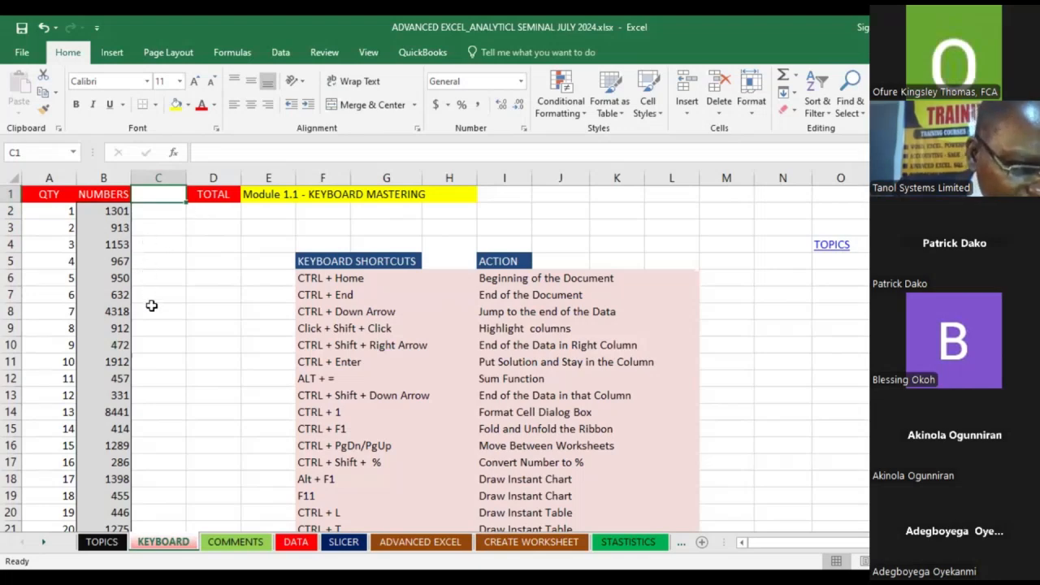
pyautogui.scroll(-10, 151, 334)
pyautogui.scroll(10, 160, 358)
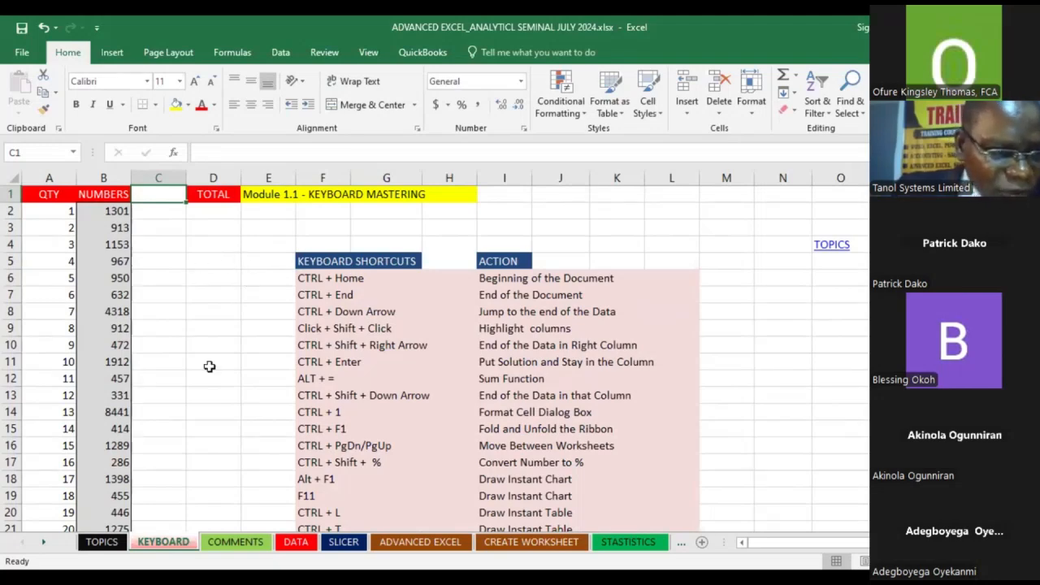
pyautogui.scroll(-4, 211, 363)
pyautogui.scroll(4, 211, 363)
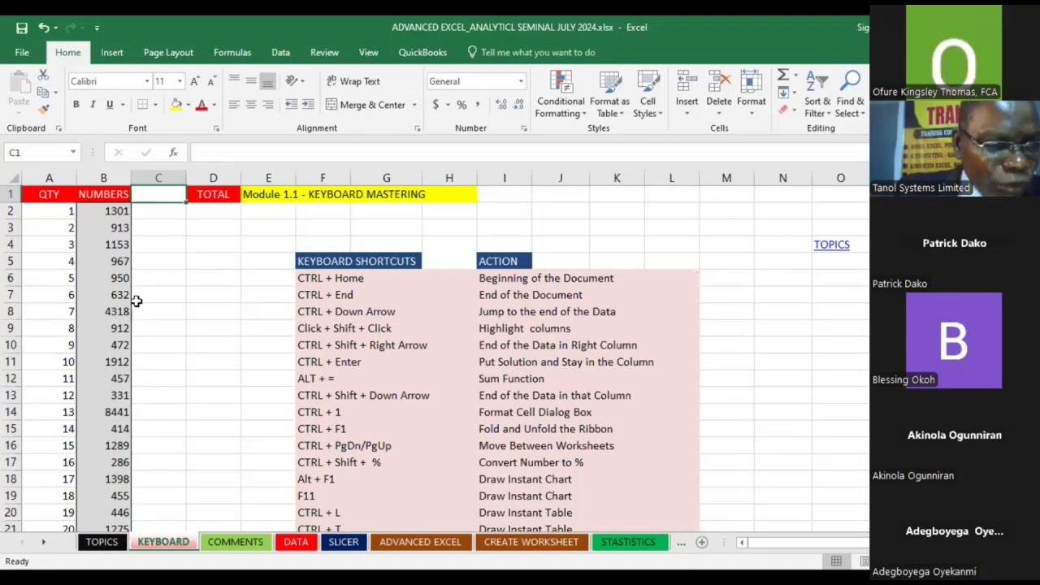
pyautogui.scroll(-4, 126, 406)
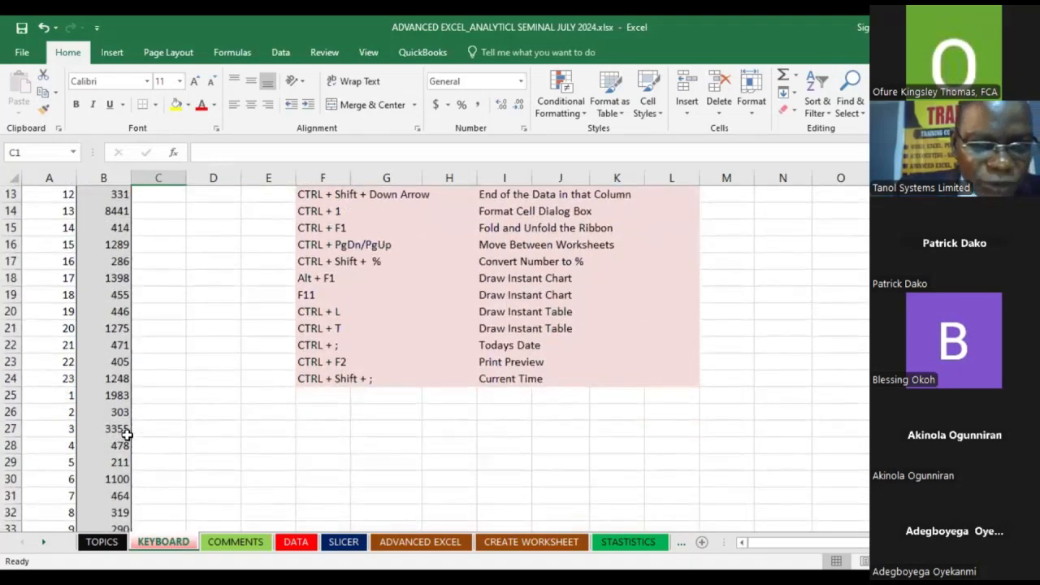
pyautogui.scroll(4, 126, 434)
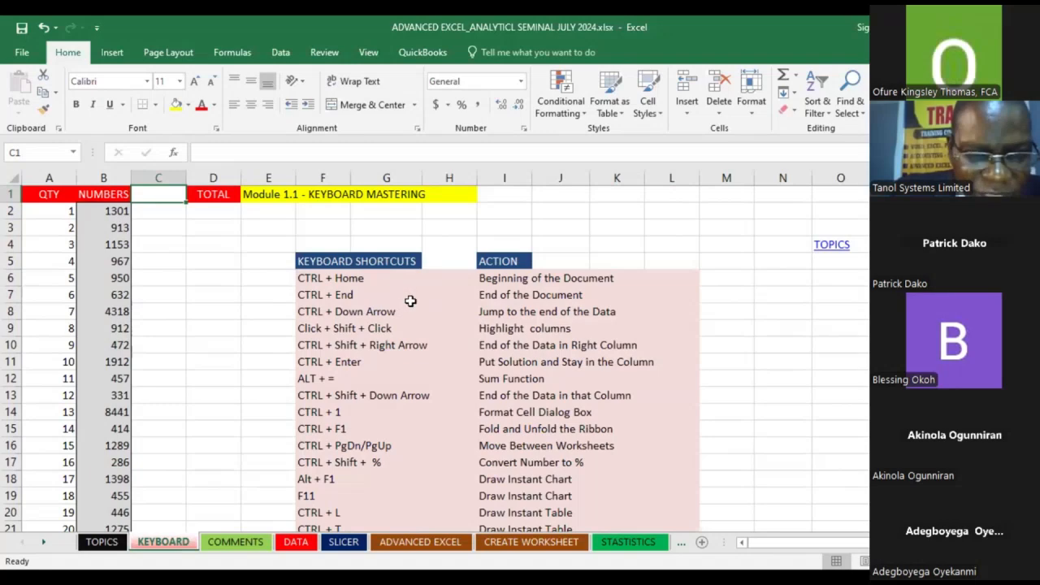
pyautogui.scroll(-1, 337, 295)
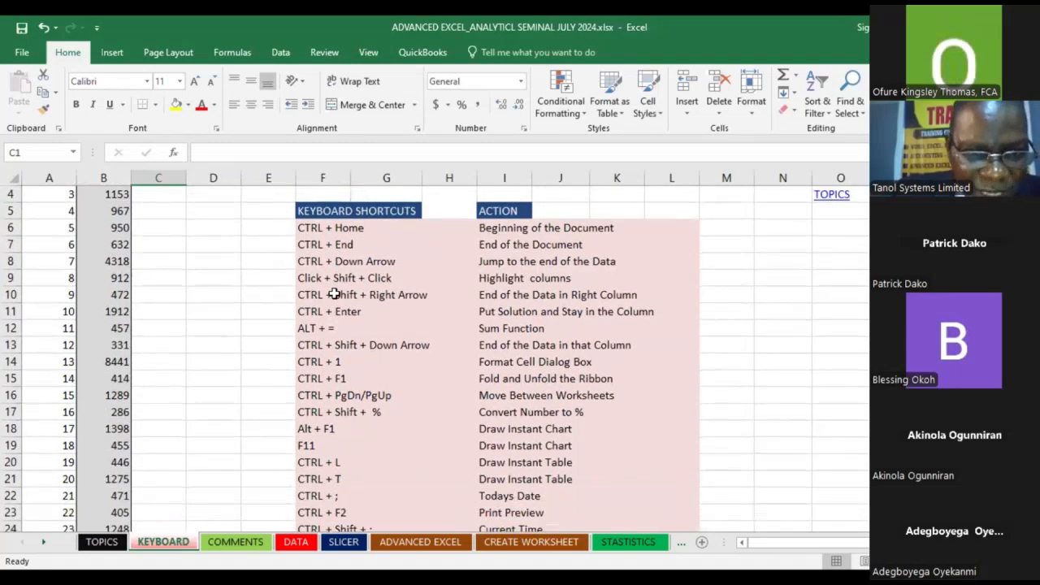
pyautogui.scroll(1, 338, 295)
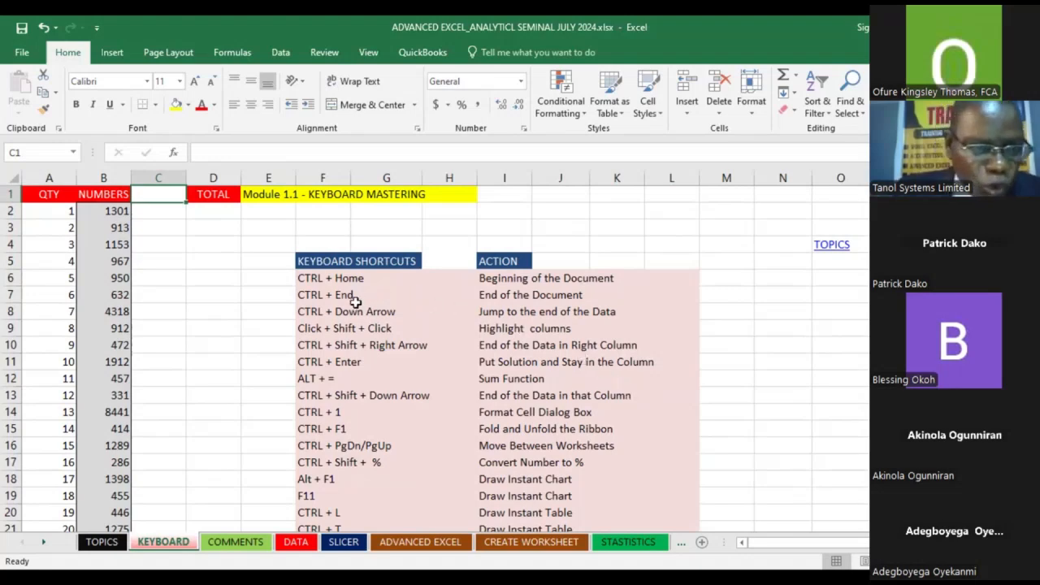
# Jump from a blank cell to the beginning of the sheet, to its last used cell, and back to the beginning
pyautogui.click(825, 482)
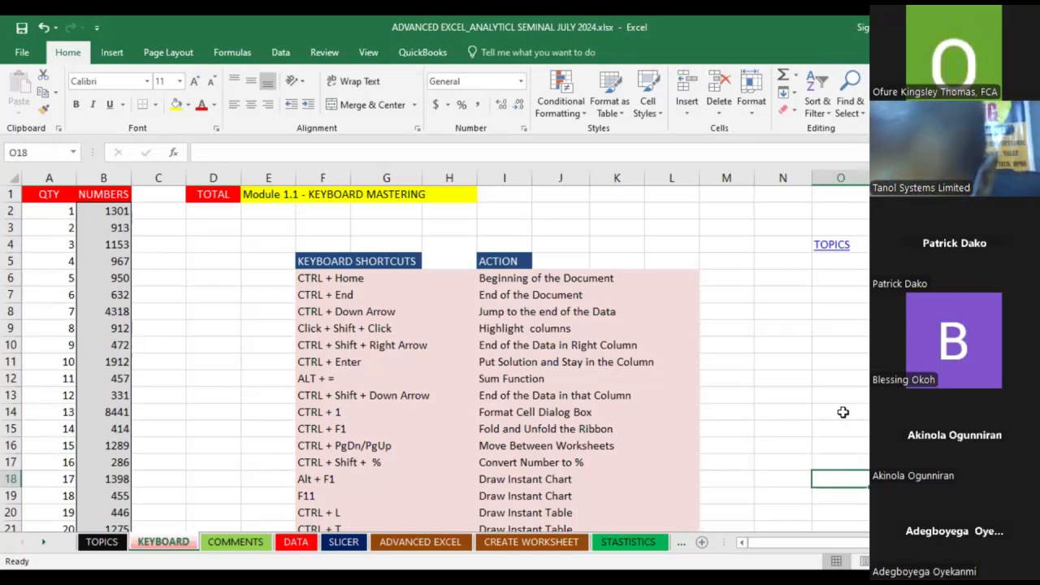
pyautogui.hotkey('ctrl', 'Home')
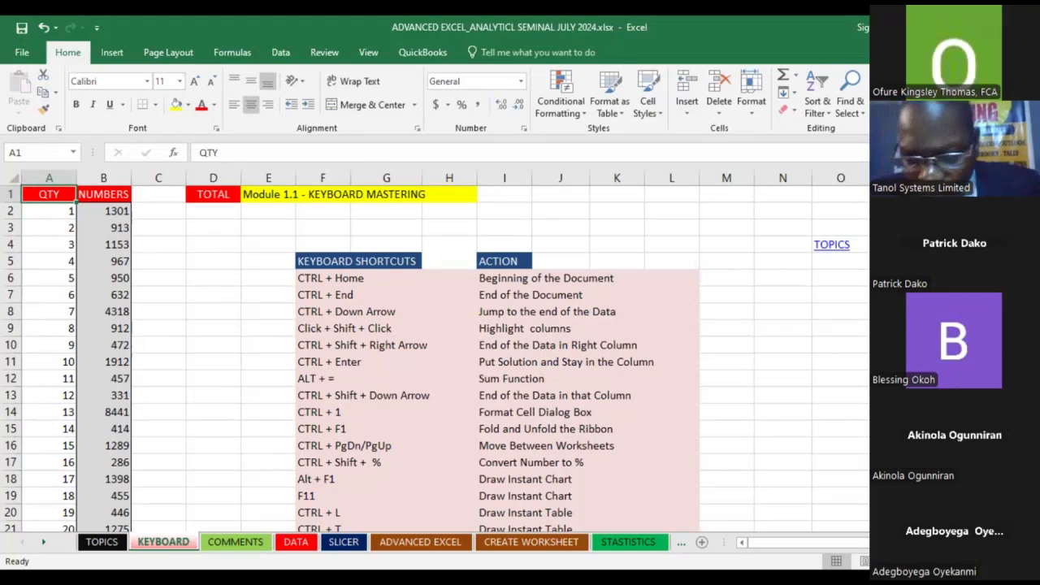
pyautogui.hotkey('ctrl', 'End')
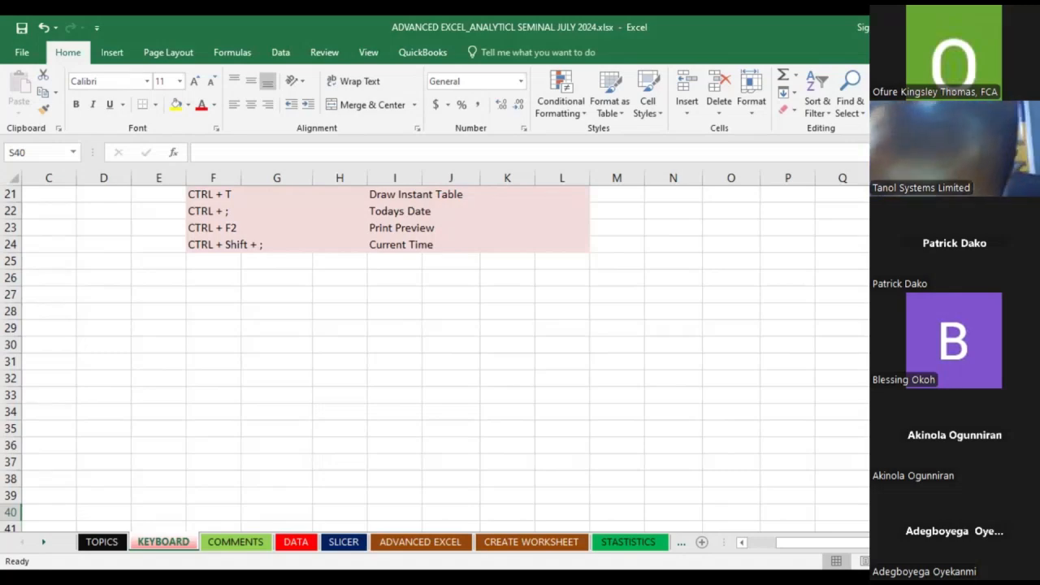
pyautogui.hotkey('ctrl', 'Home')
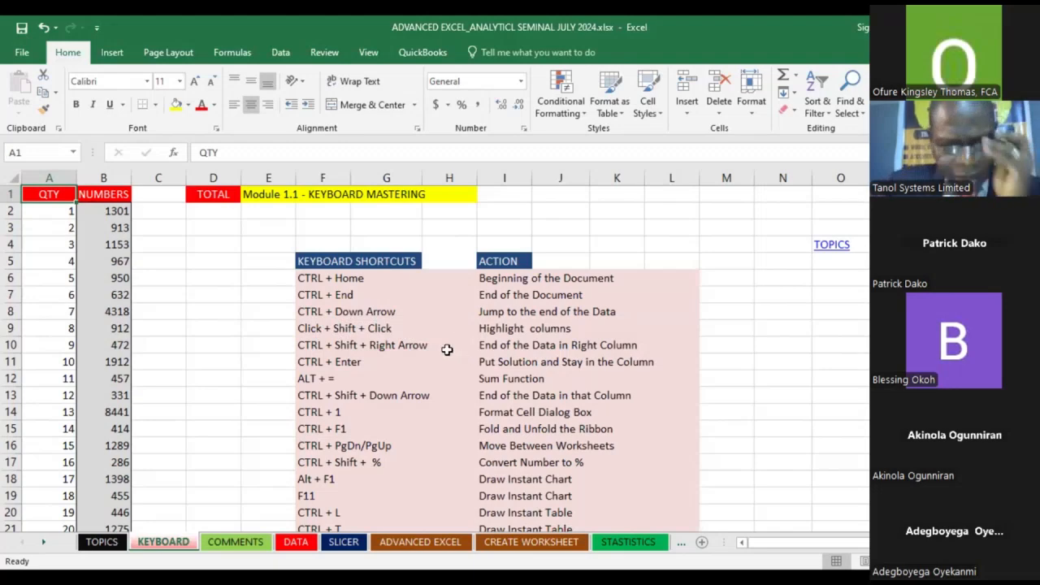
# Jump from the first value in the NUMBERS column to the end of its data and back up to the header
pyautogui.click(120, 213)
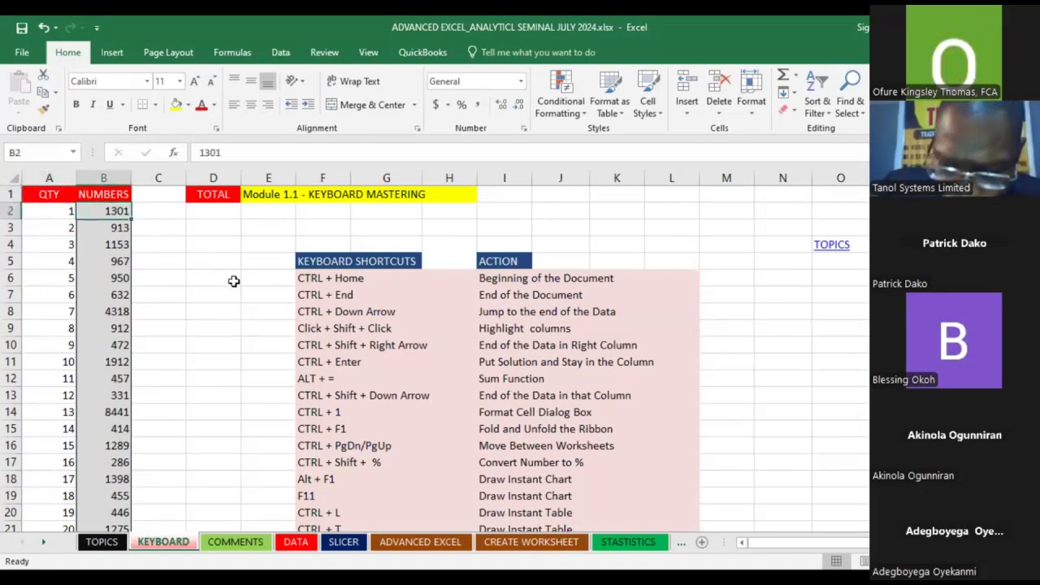
pyautogui.hotkey('ctrl', 'Down')
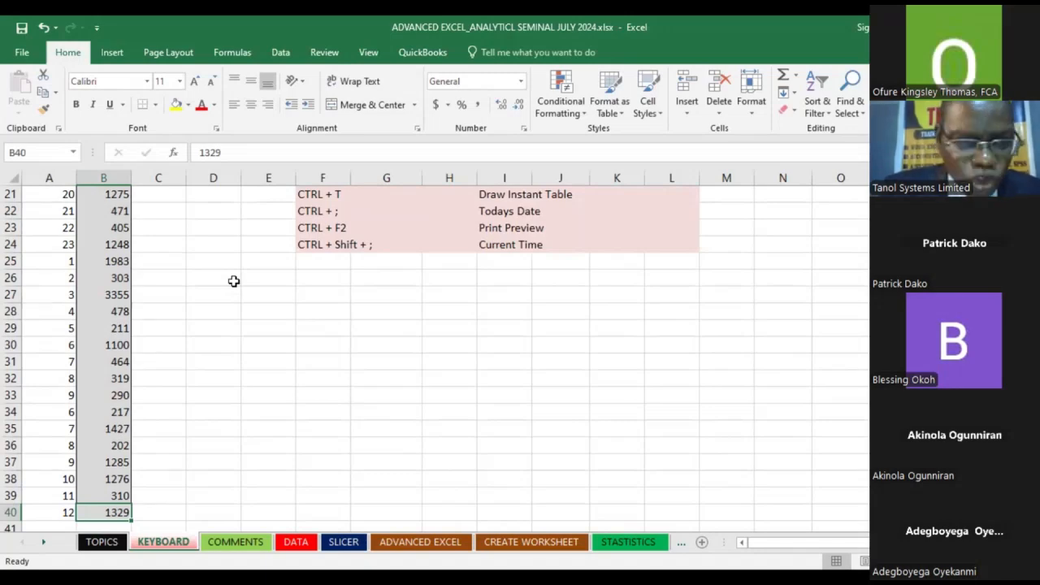
pyautogui.hotkey('ctrl', 'Up')
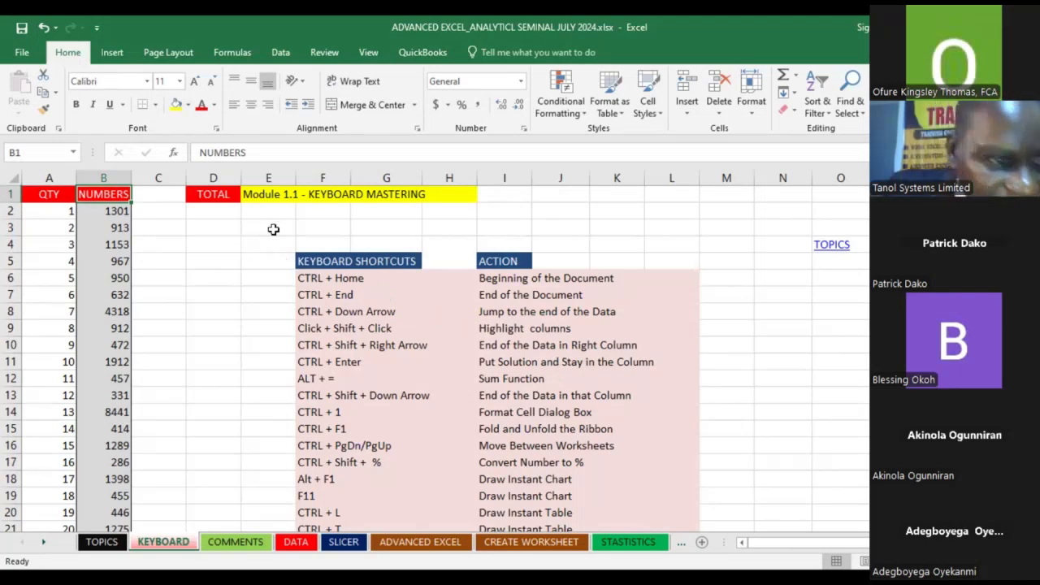
pyautogui.click(163, 196)
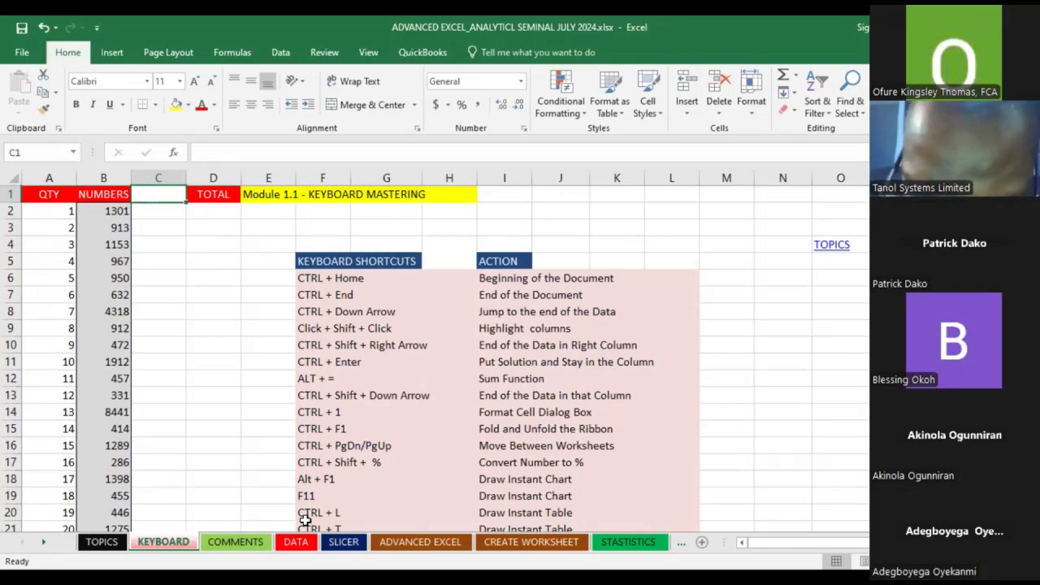
pyautogui.hotkey('alt', '=')
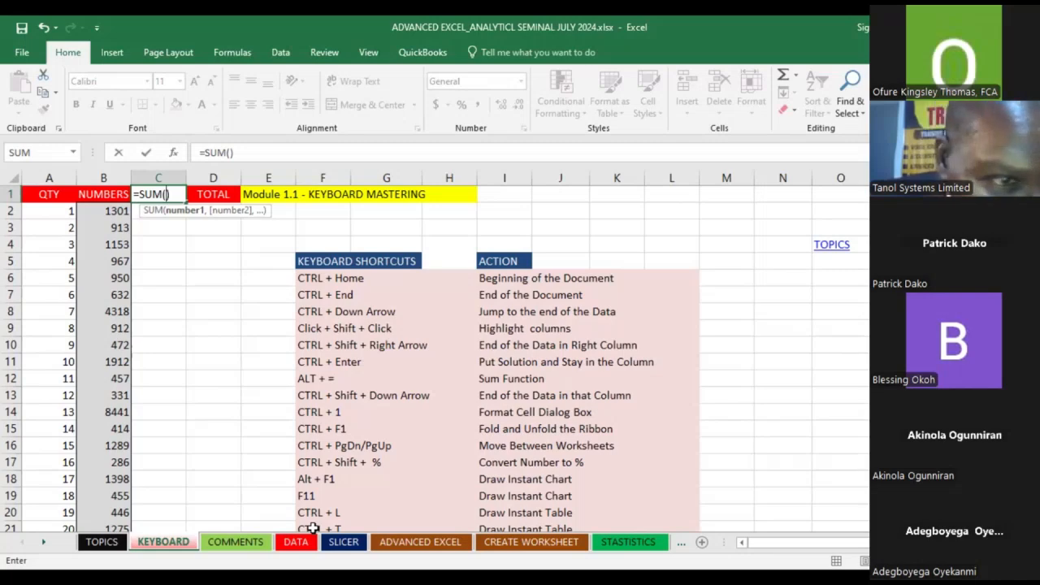
pyautogui.press('Right')
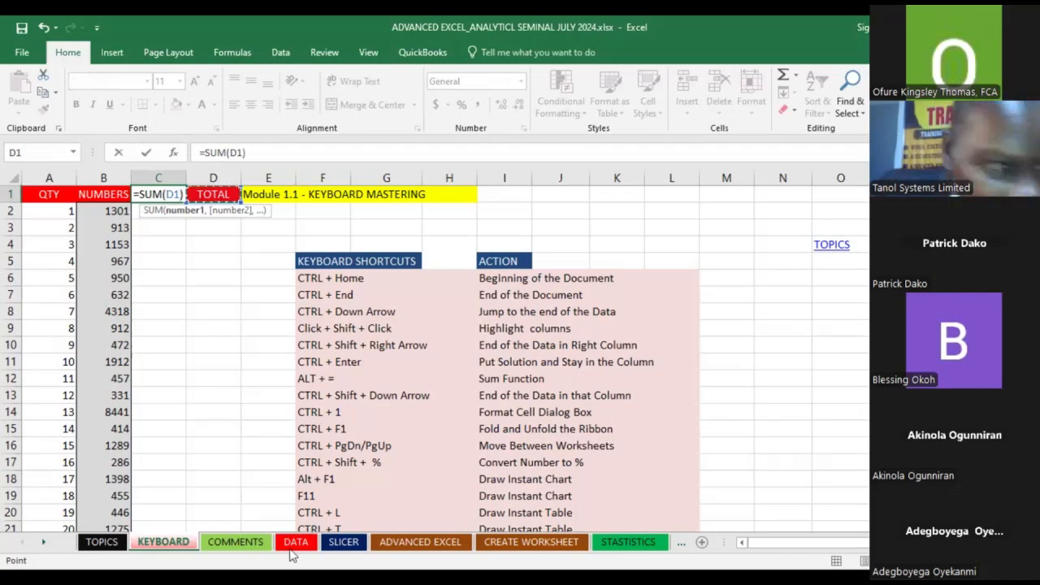
pyautogui.click(111, 194)
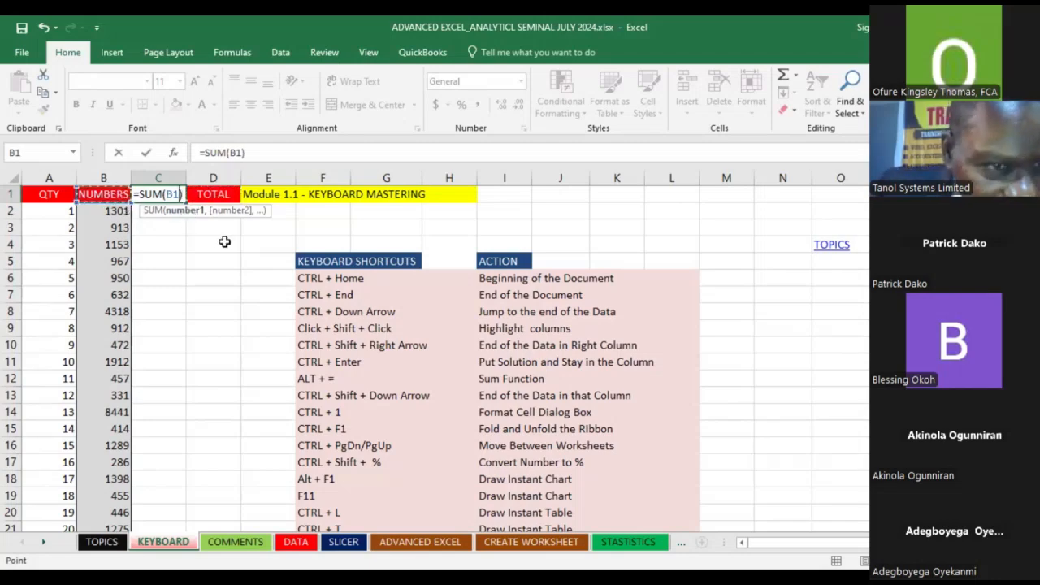
pyautogui.press('Escape')
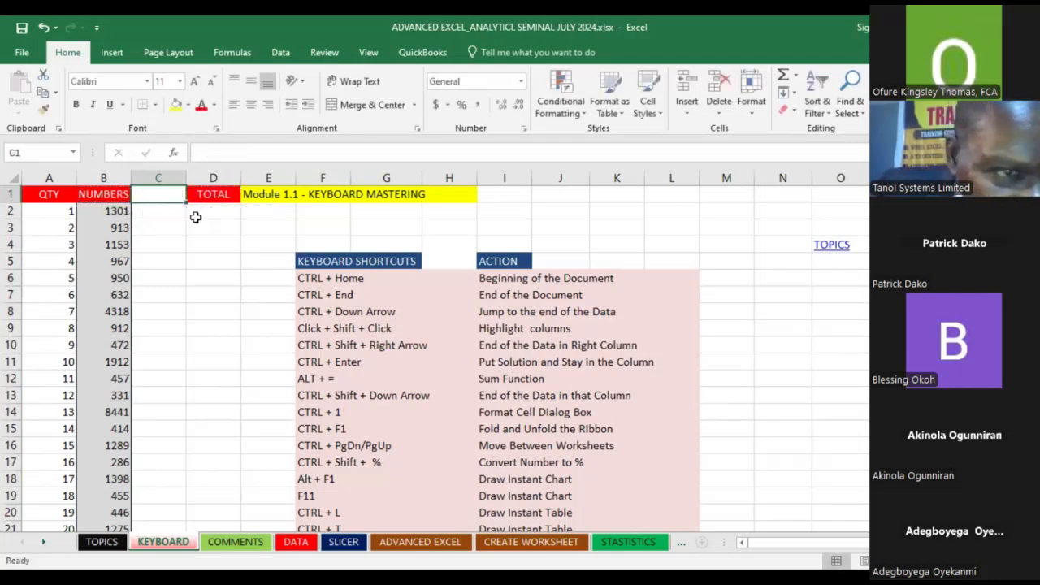
# Select all values in the NUMBERS column from B2 to the end of the data, and return to cell C2
pyautogui.click(115, 195)
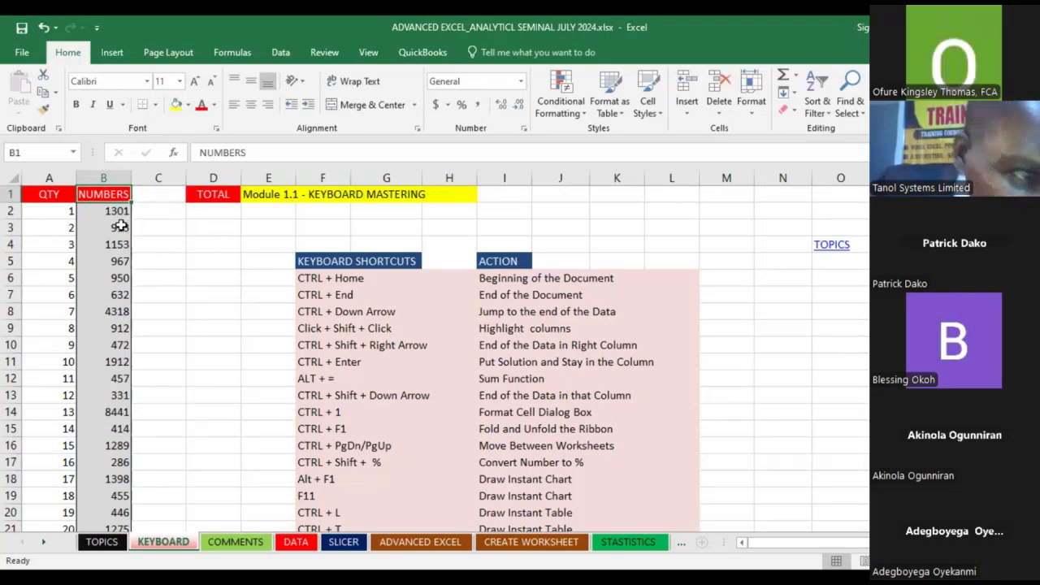
pyautogui.click(120, 212)
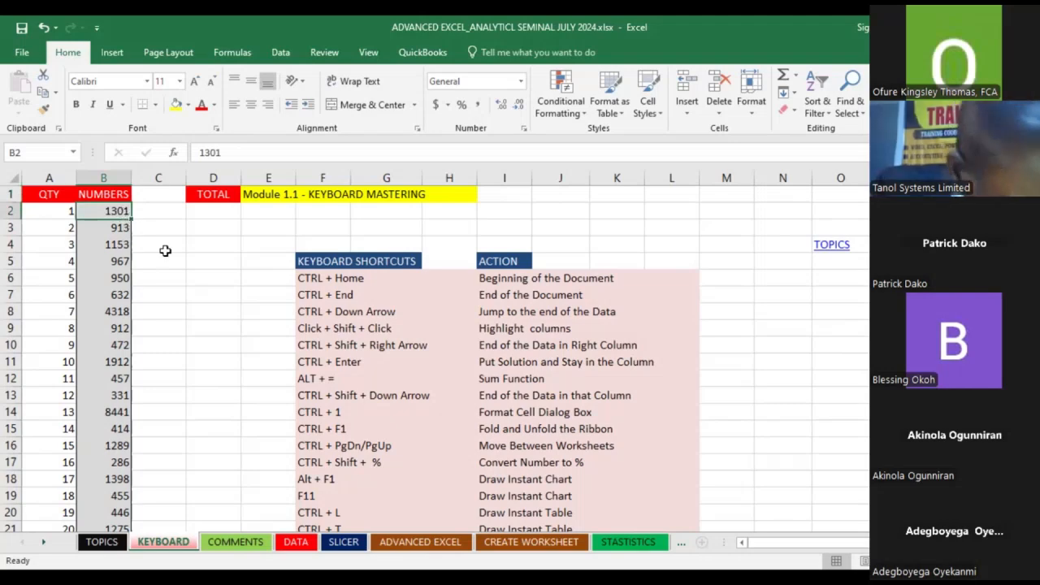
pyautogui.hotkey('ctrl', 'shift', 'Down')
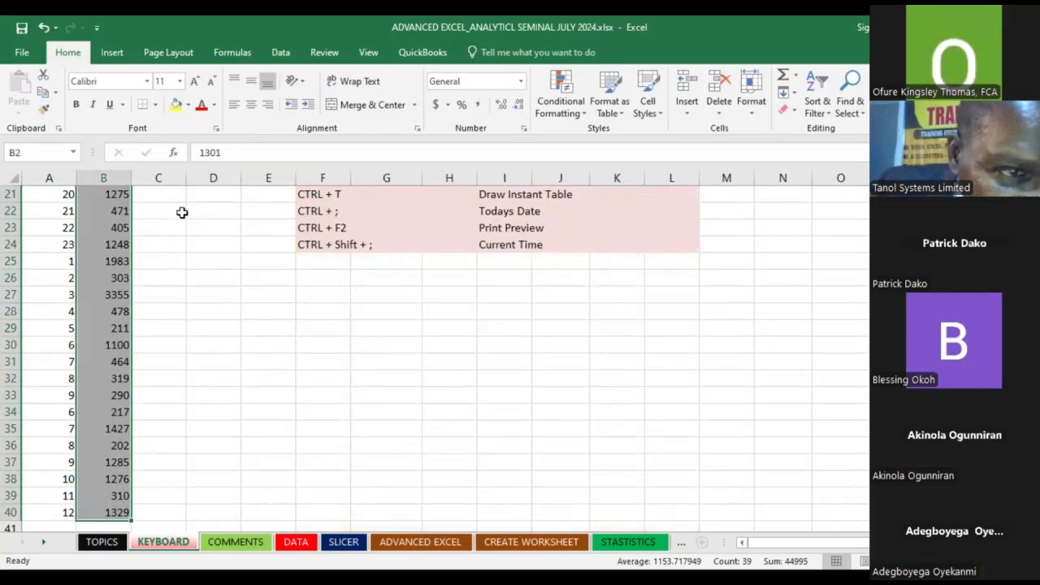
pyautogui.scroll(7, 174, 222)
pyautogui.click(171, 216)
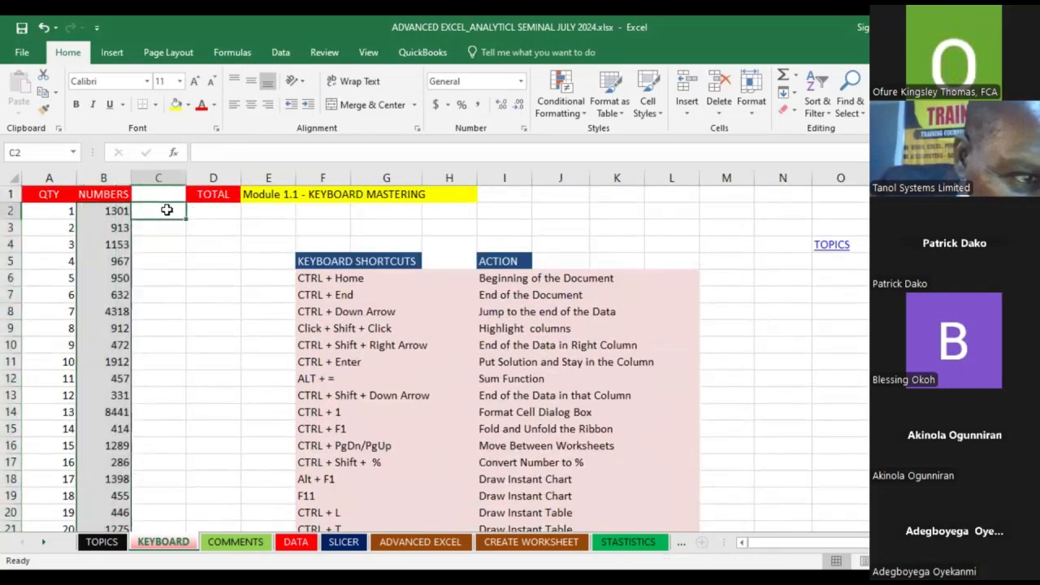
pyautogui.click(162, 200)
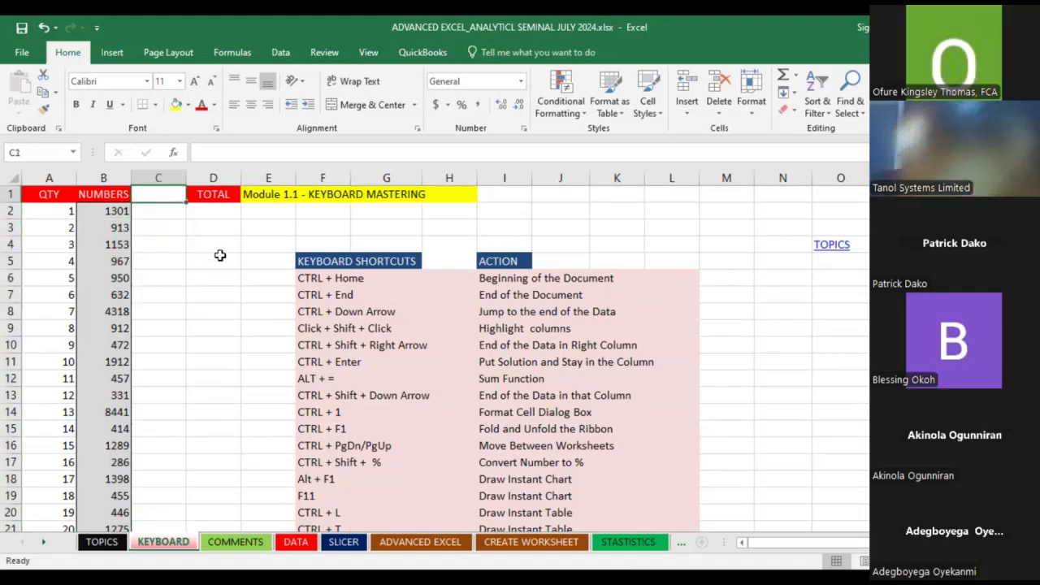
pyautogui.write('=')
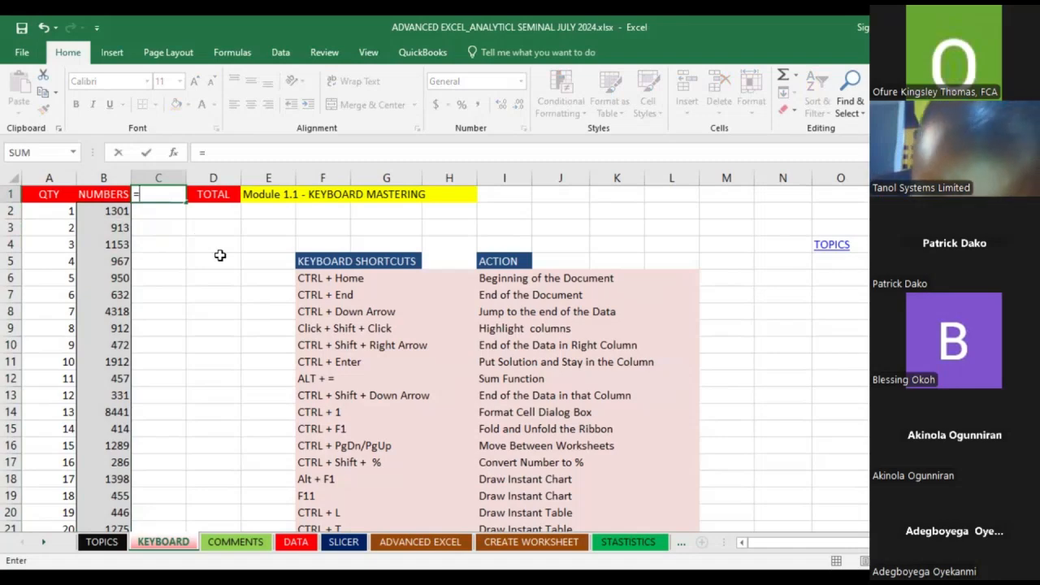
pyautogui.press('Escape')
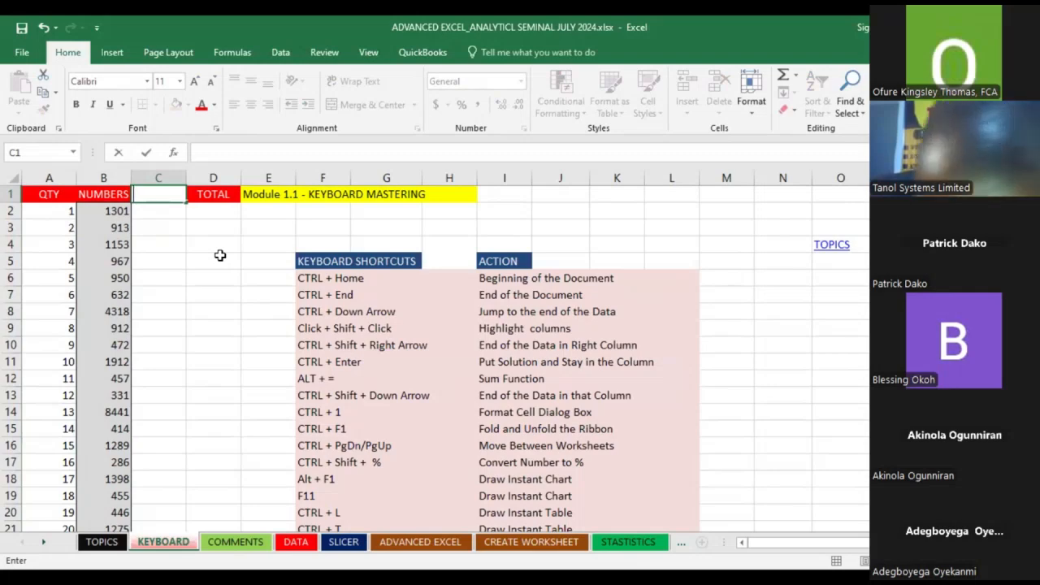
pyautogui.press('Escape')
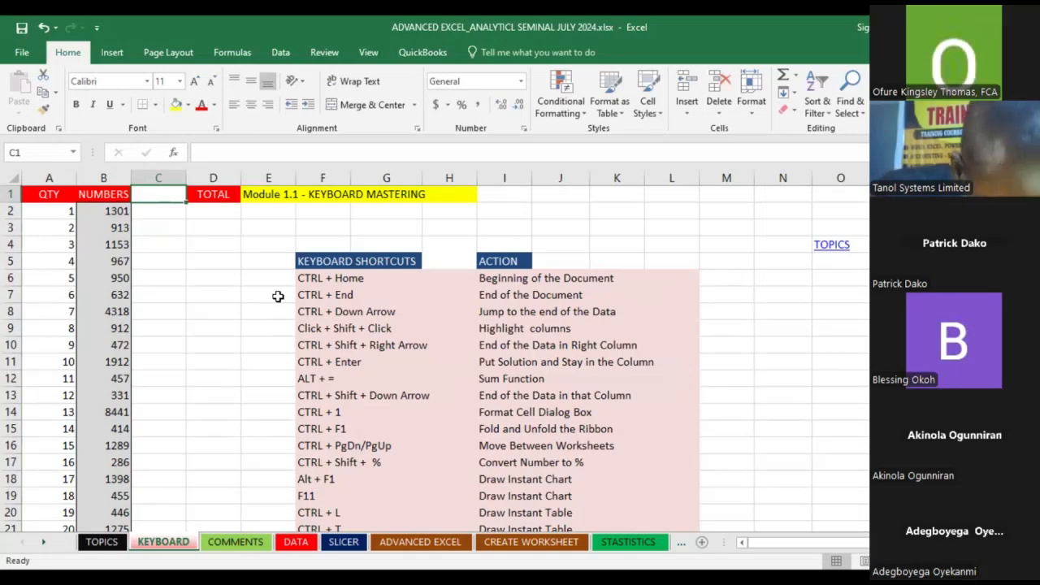
pyautogui.hotkey('alt', '=')
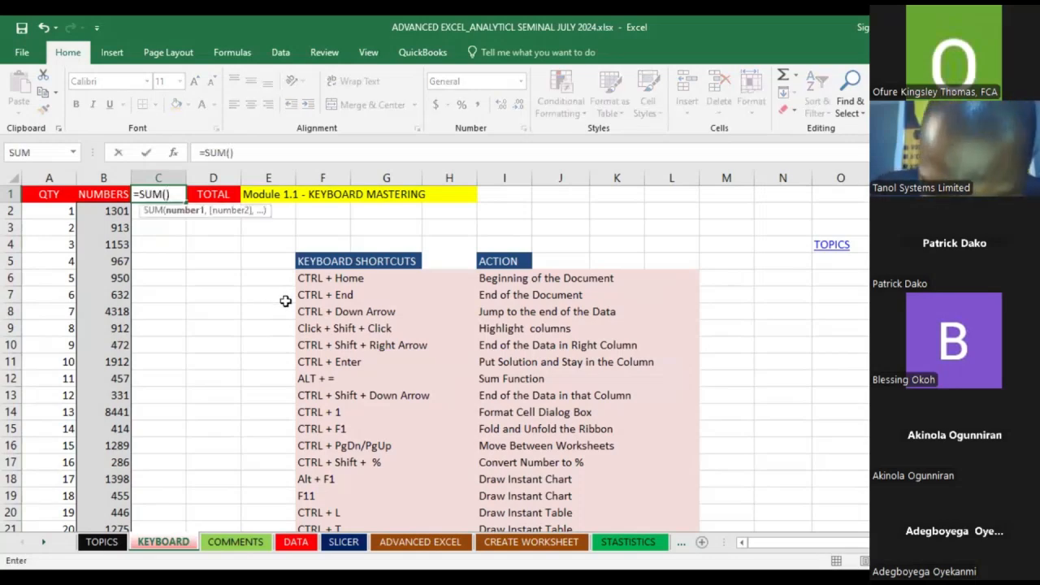
pyautogui.press('Right')
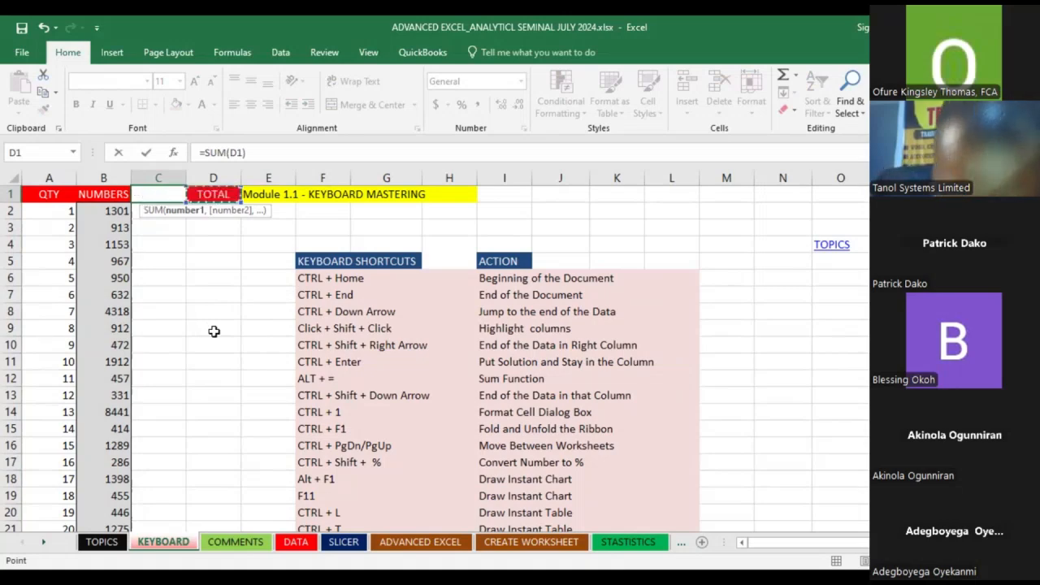
pyautogui.hotkey('ctrl', 'Down')
pyautogui.scroll(17, 226, 313)
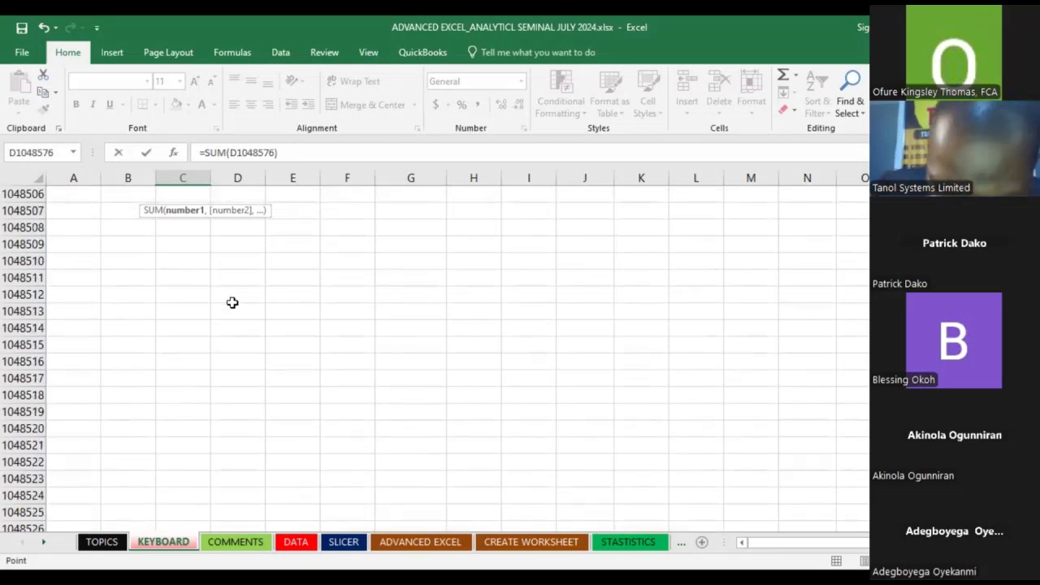
pyautogui.scroll(7, 232, 302)
pyautogui.hotkey('ctrl', 'Up')
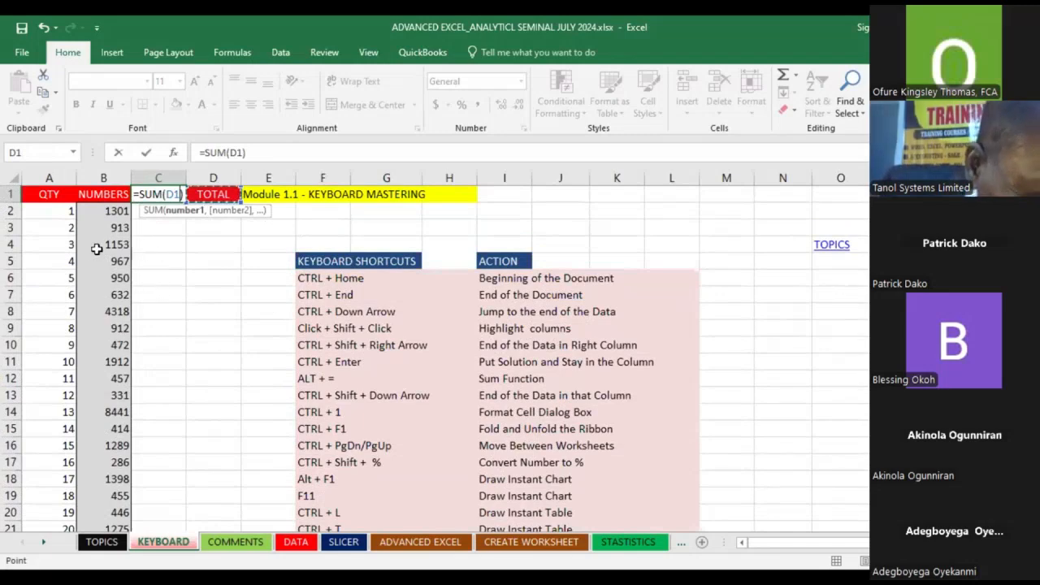
pyautogui.click(229, 222)
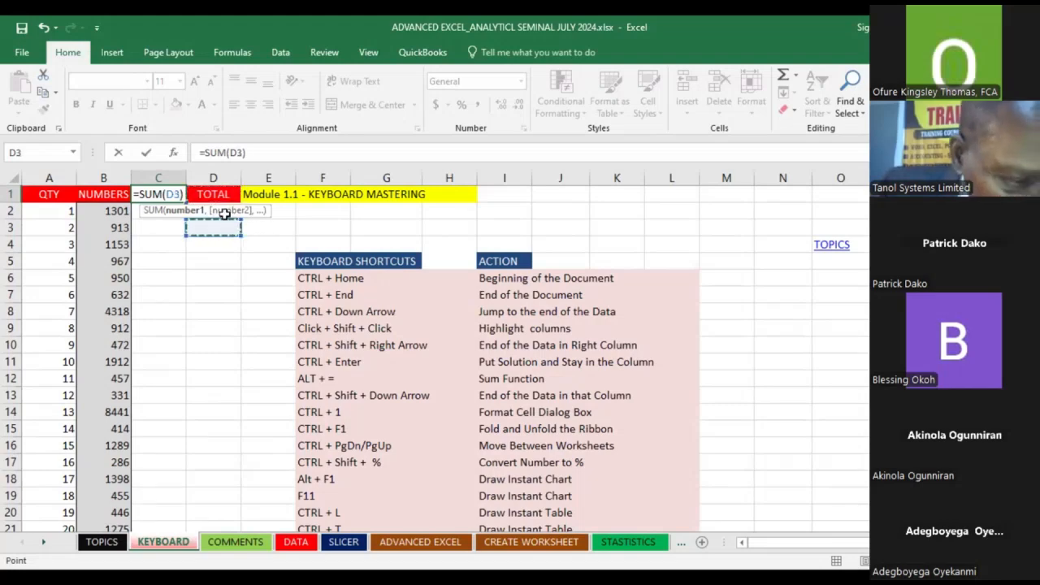
pyautogui.press('Escape')
# Sum the NUMBERS values B2:B40 in cell D2 under the TOTAL header, staying in the cell, and return to the header
pyautogui.click(203, 211)
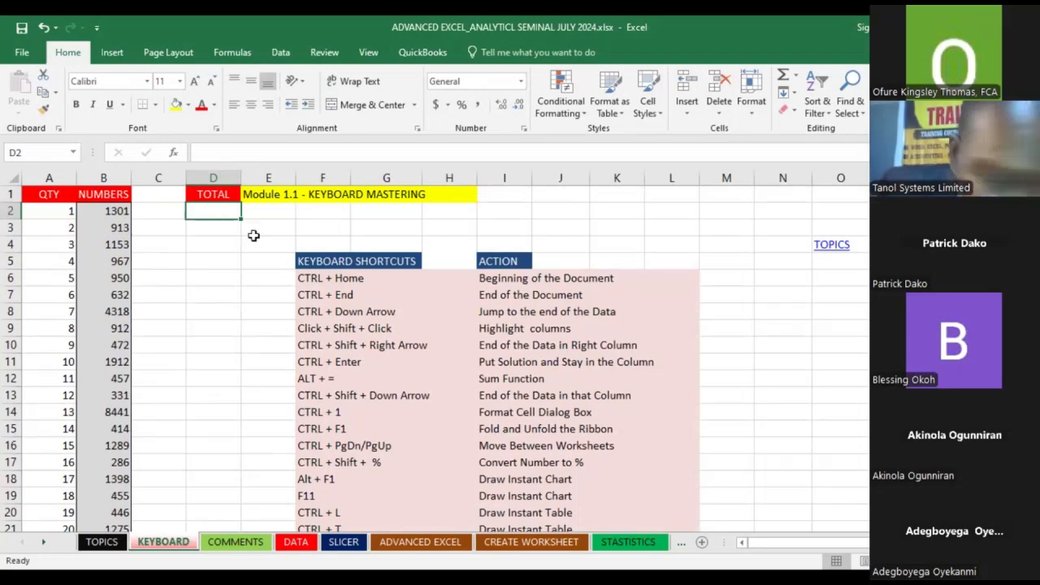
pyautogui.write('=')
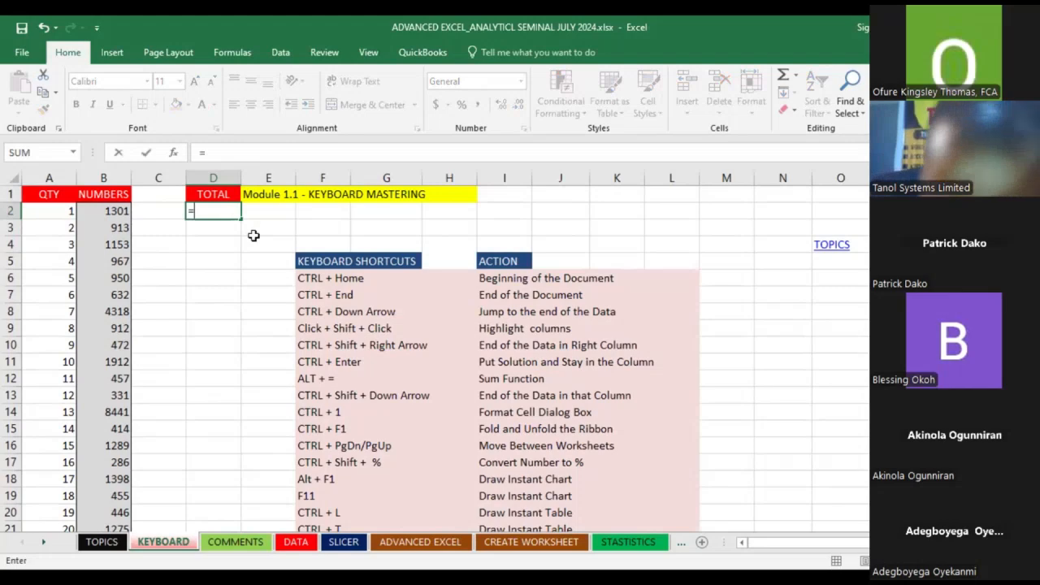
pyautogui.press('BackSpace')
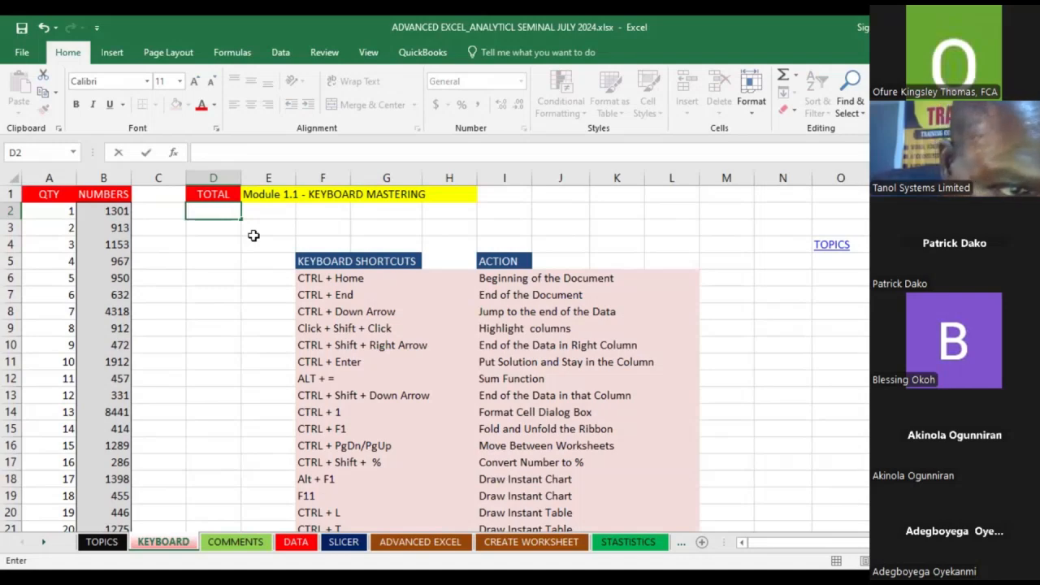
pyautogui.press('Escape')
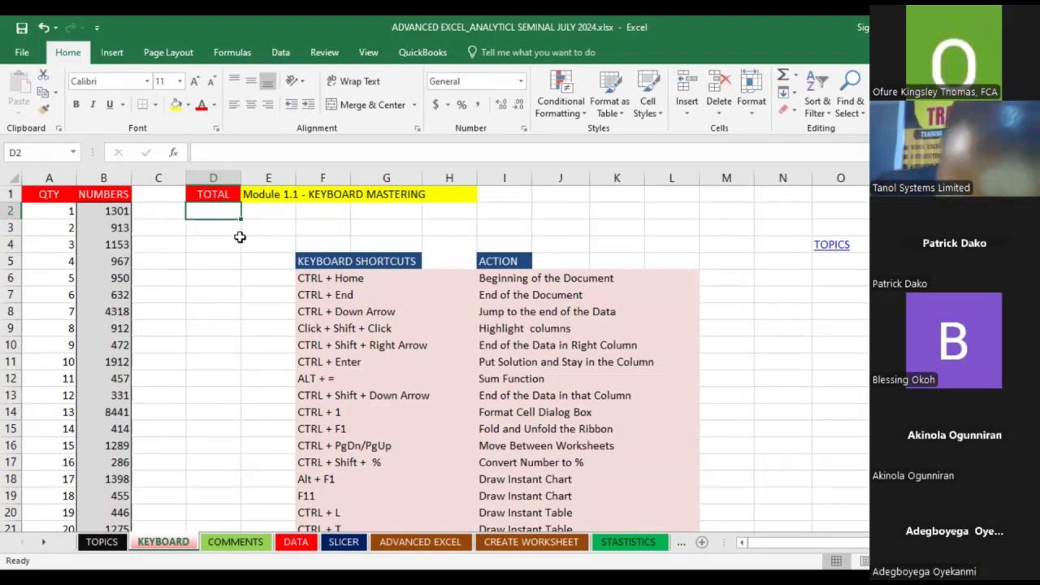
pyautogui.write('=')
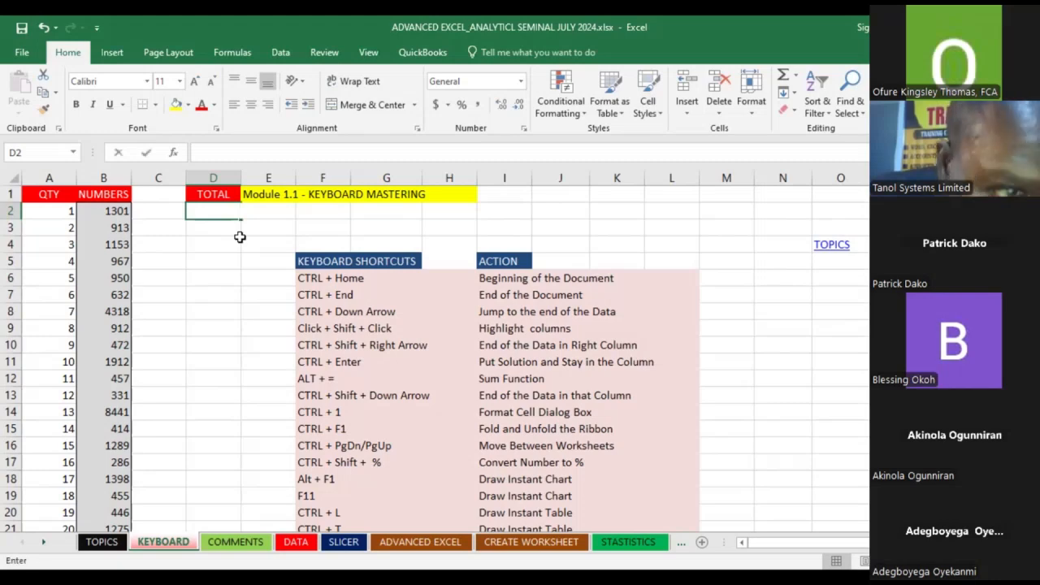
pyautogui.hotkey('alt', '=')
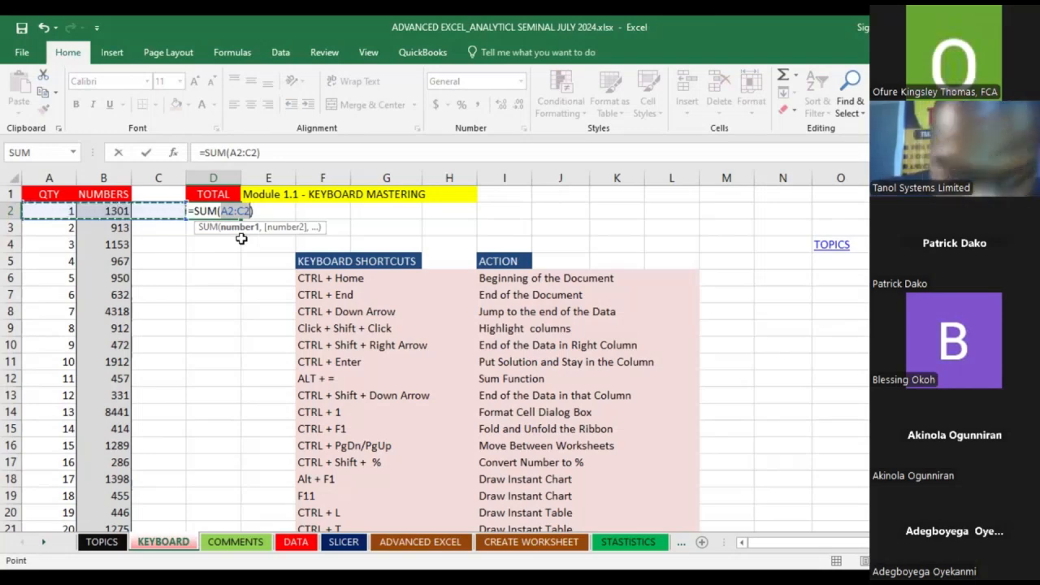
pyautogui.press('Left')
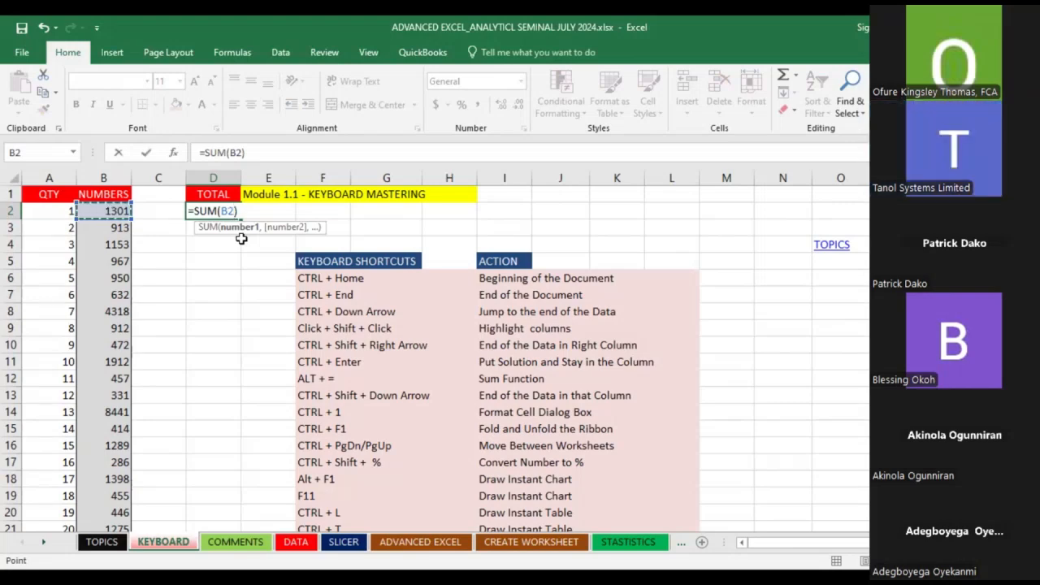
pyautogui.hotkey('ctrl', 'shift', 'Down')
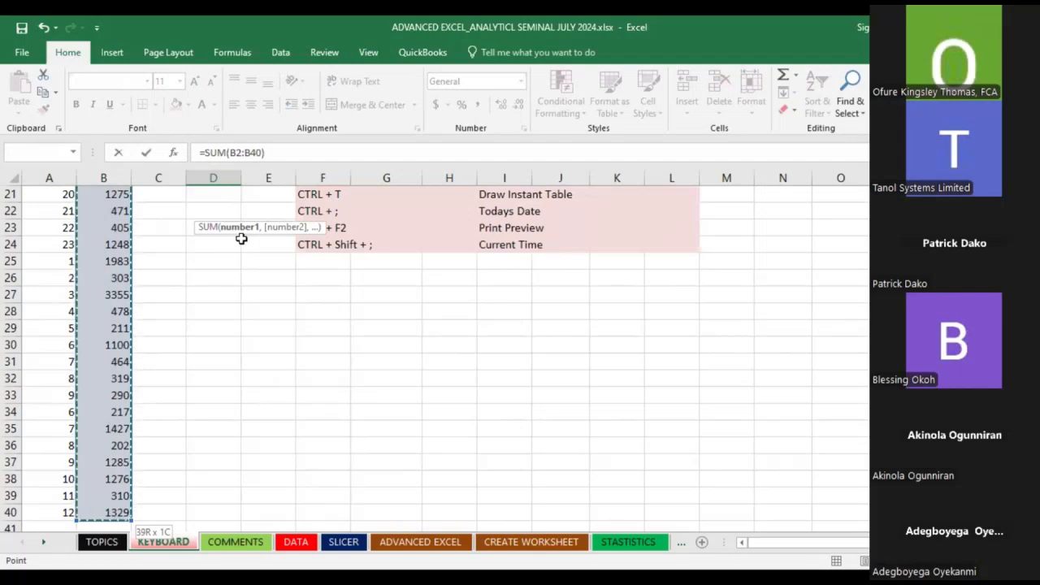
pyautogui.hotkey('ctrl', 'Return')
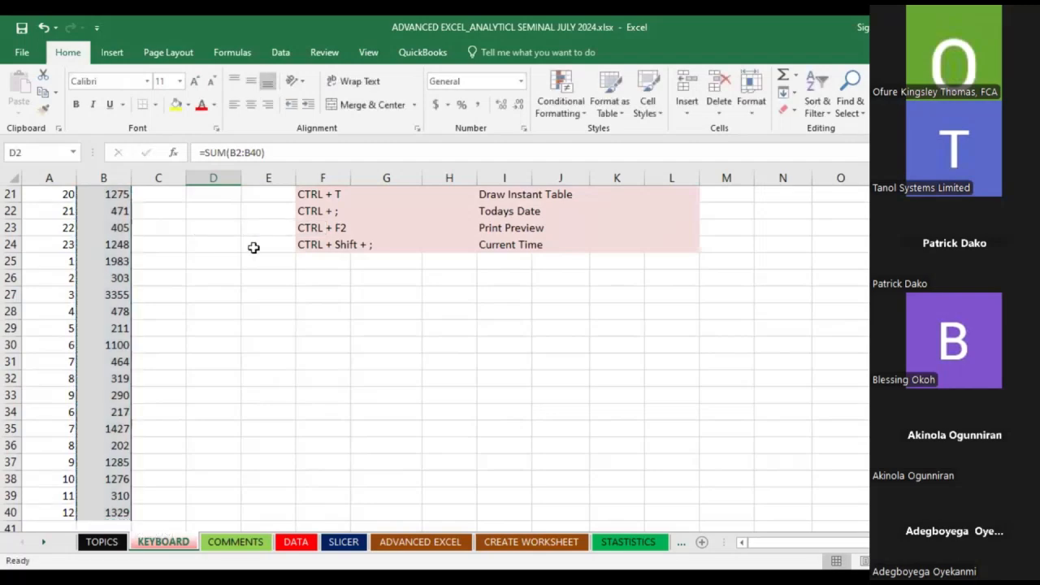
pyautogui.press('Up')
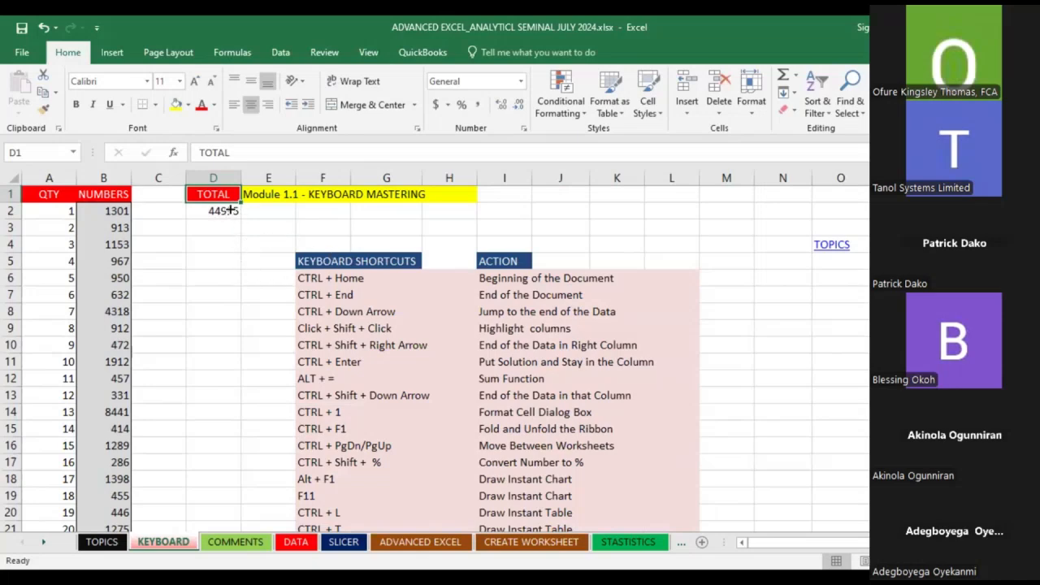
# Add an AutoSum of B2:B40 in cell B41, directly beneath the last NUMBERS value
pyautogui.scroll(-11, 234, 223)
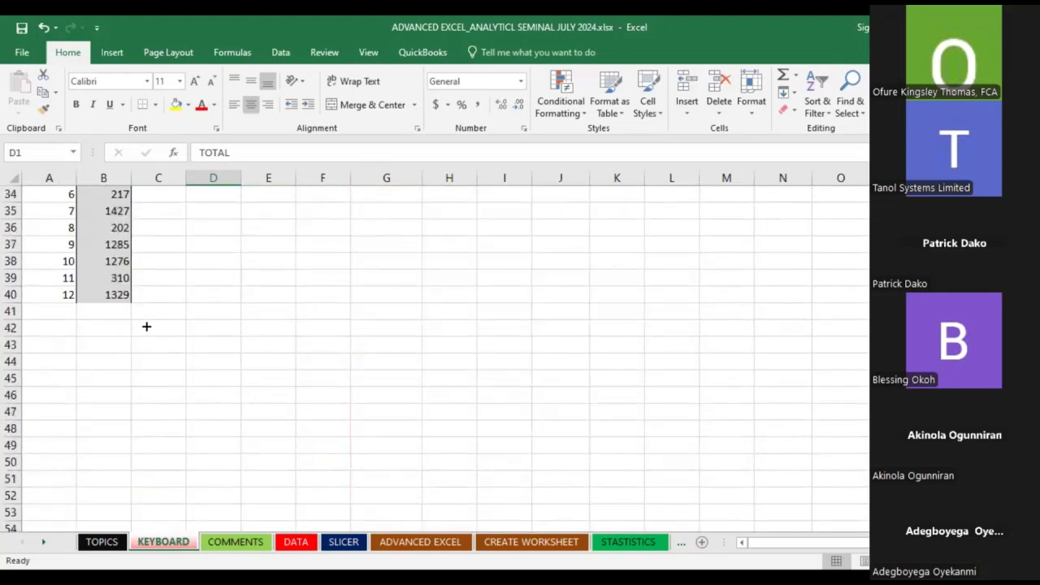
pyautogui.click(115, 314)
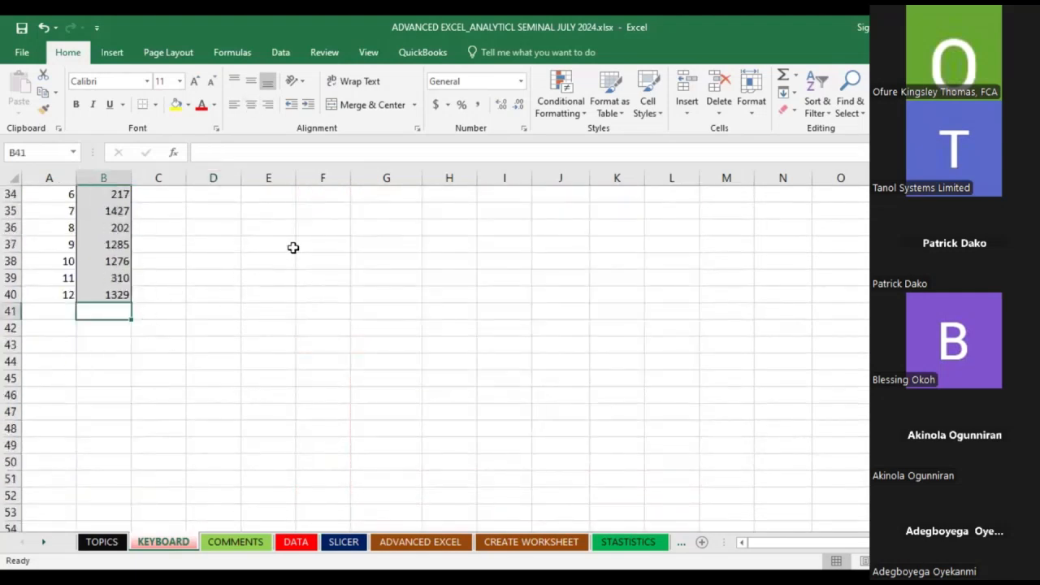
pyautogui.scroll(8, 292, 276)
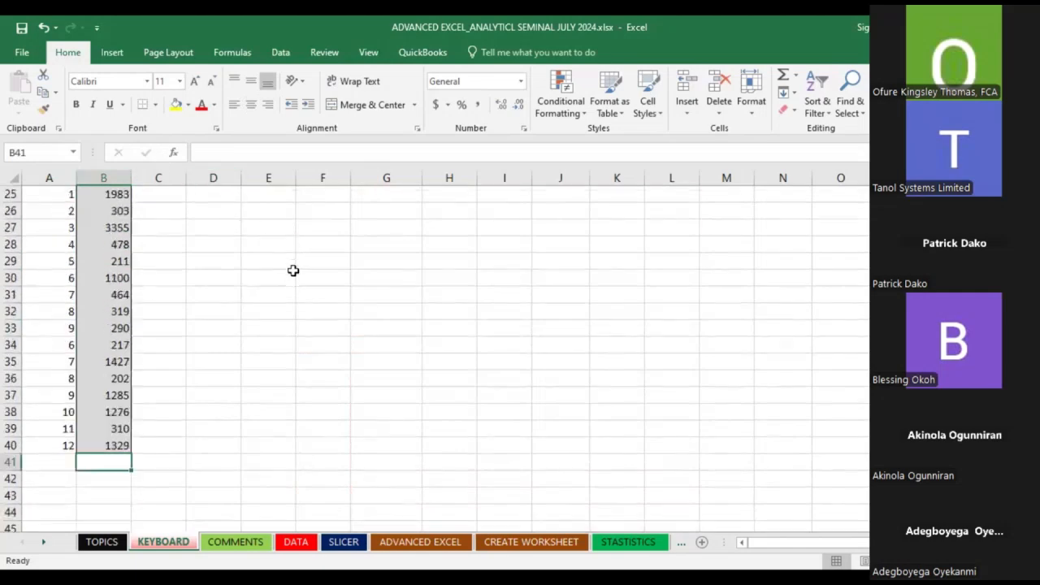
pyautogui.scroll(3, 279, 249)
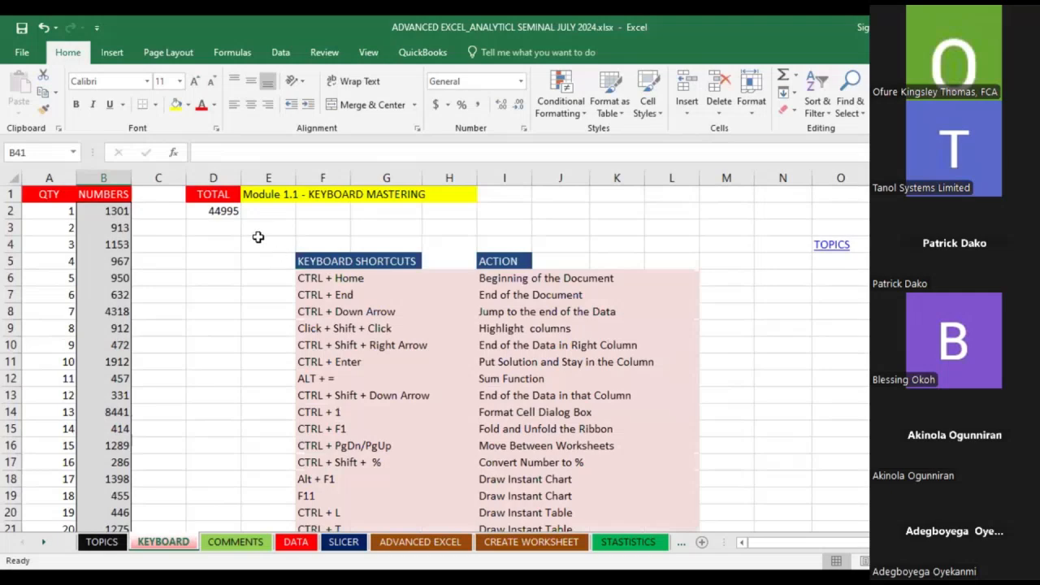
pyautogui.scroll(-10, 232, 260)
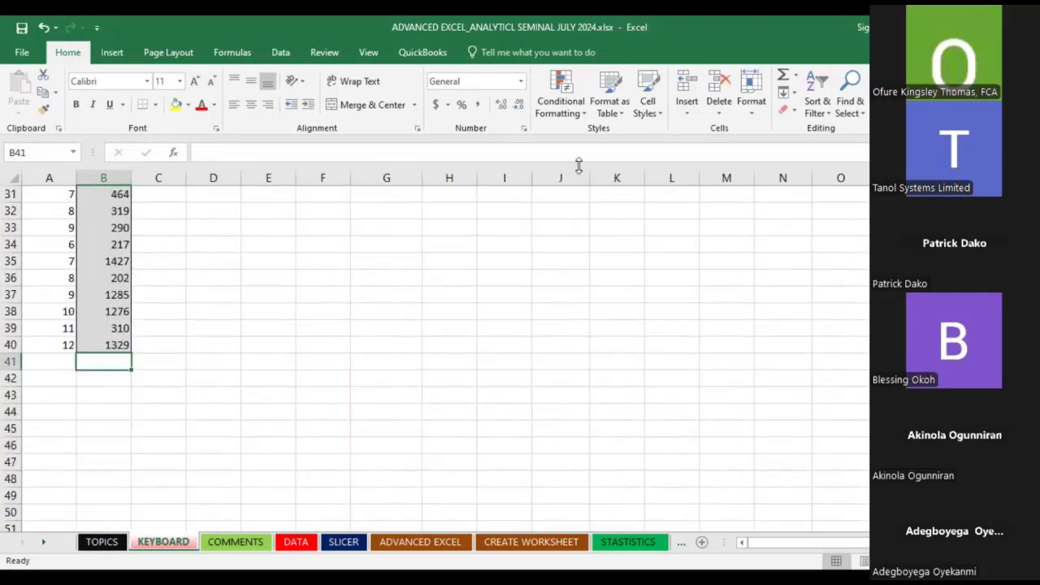
pyautogui.click(782, 75)
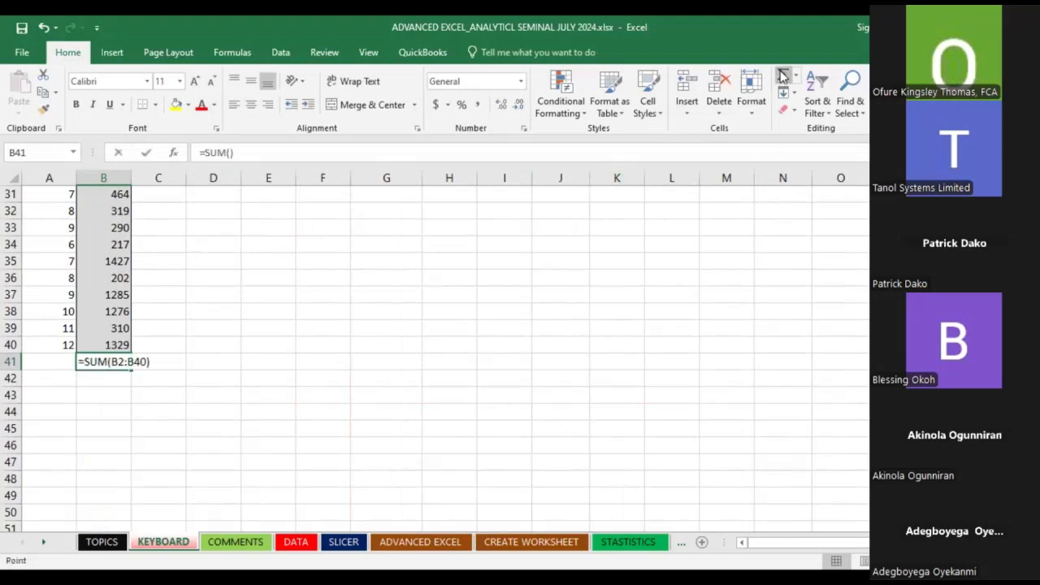
pyautogui.click(147, 153)
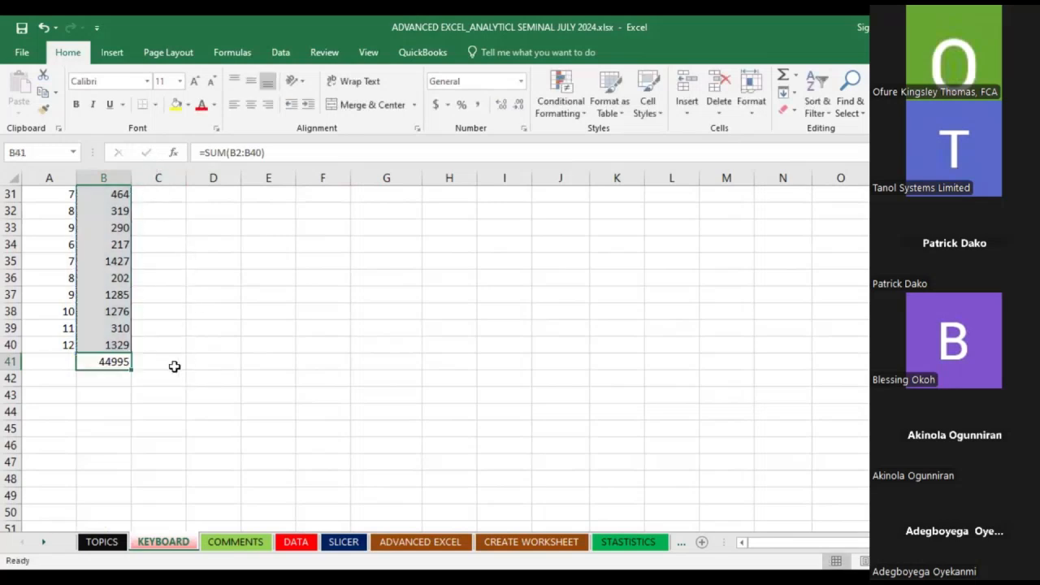
# Review the NUMBERS values above the sum in B41 and undo that sum
pyautogui.scroll(3, 125, 363)
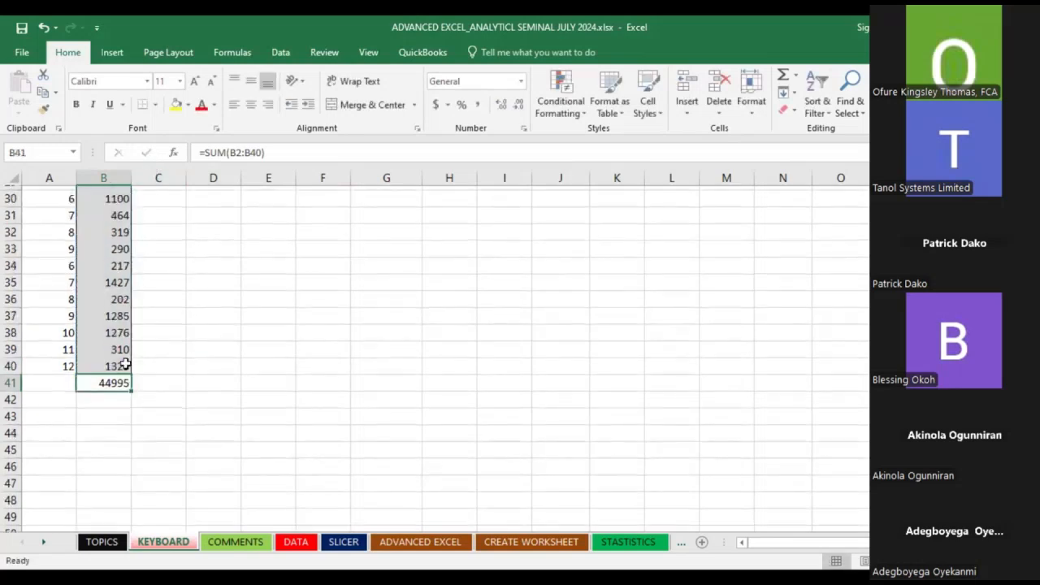
pyautogui.scroll(7, 172, 360)
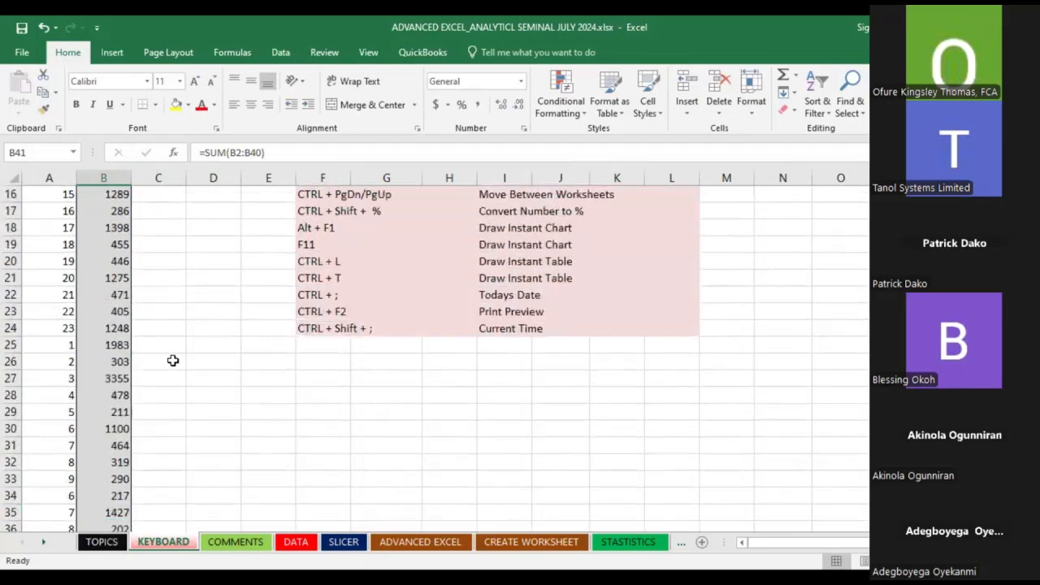
pyautogui.scroll(-8, 228, 251)
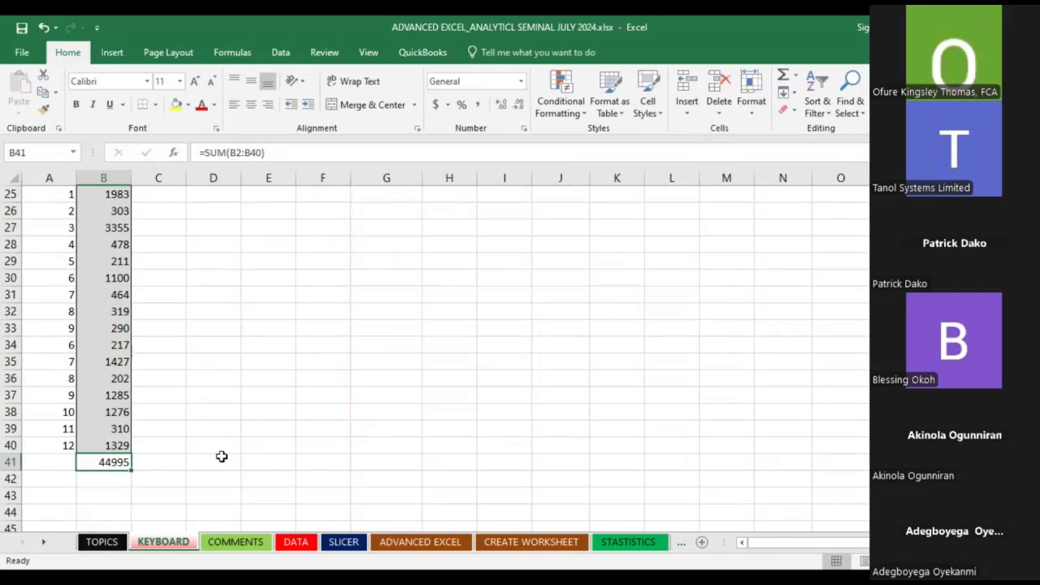
pyautogui.hotkey('ctrl', 'z')
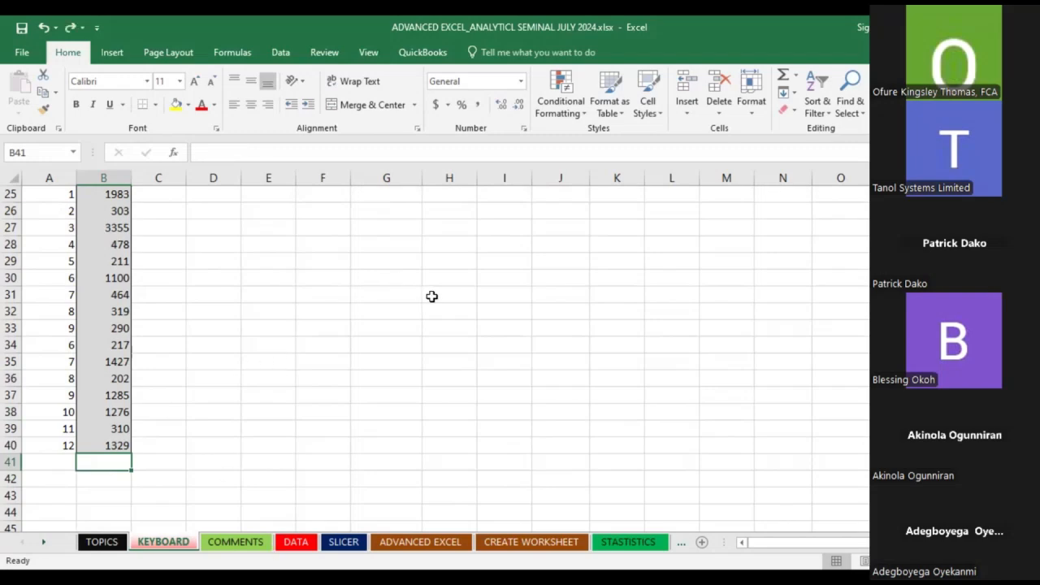
# Examine the list of keyboard shortcuts with their actions and select the ALT + = entry in F12
pyautogui.scroll(8, 431, 297)
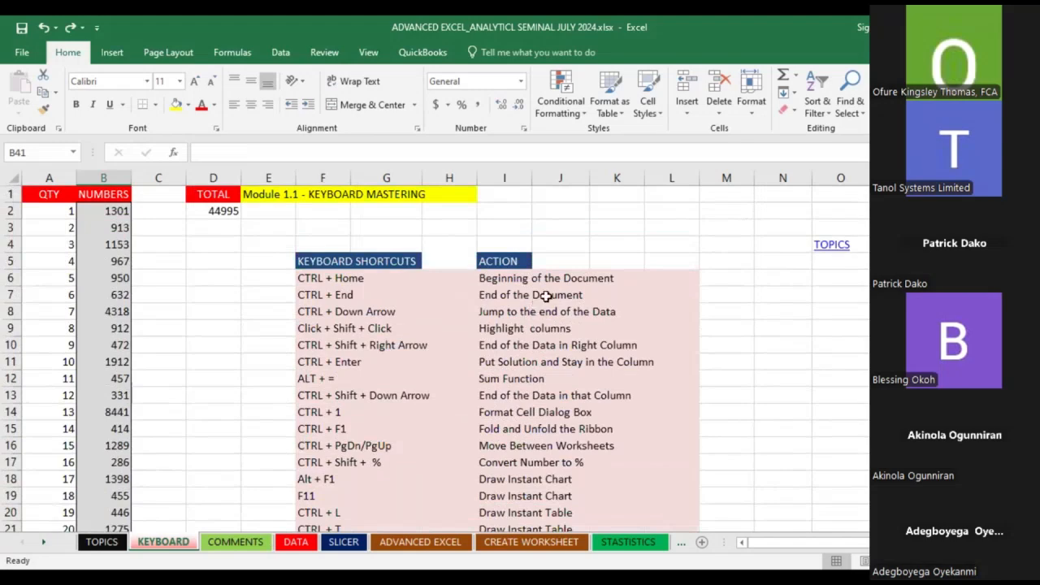
pyautogui.scroll(-1, 468, 298)
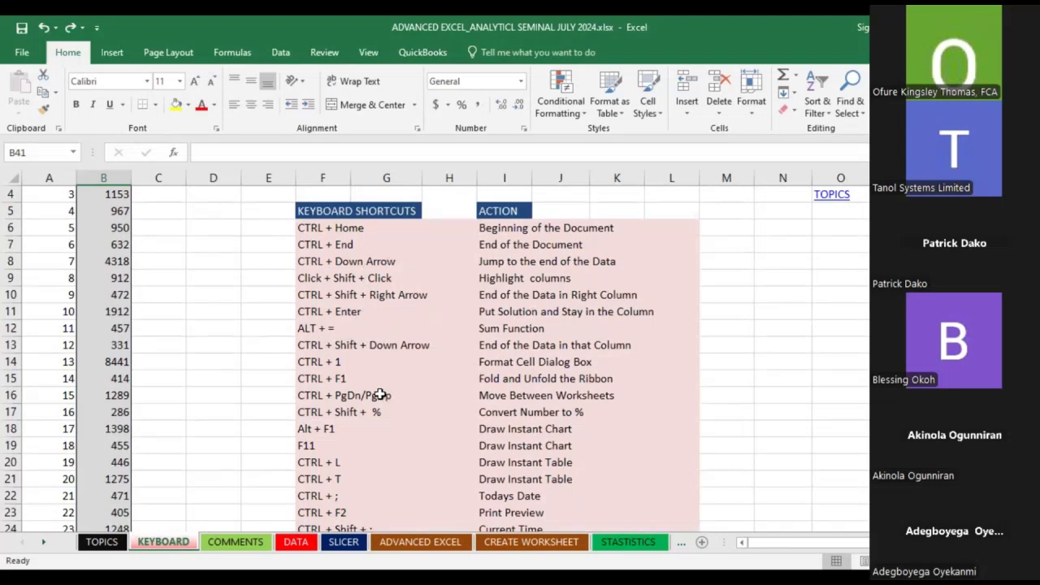
pyautogui.scroll(-4, 380, 395)
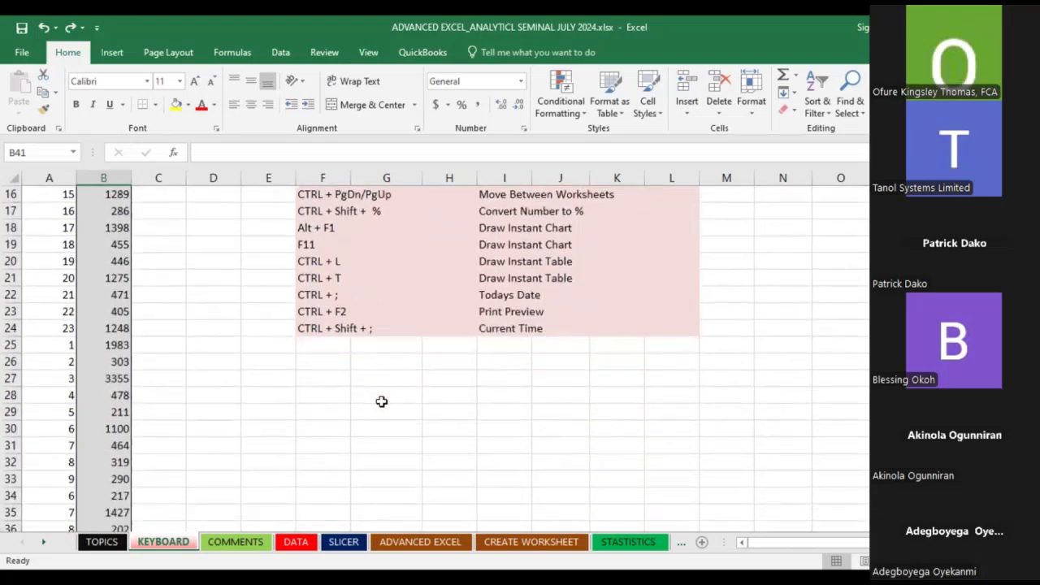
pyautogui.scroll(1, 384, 392)
pyautogui.scroll(5, 384, 393)
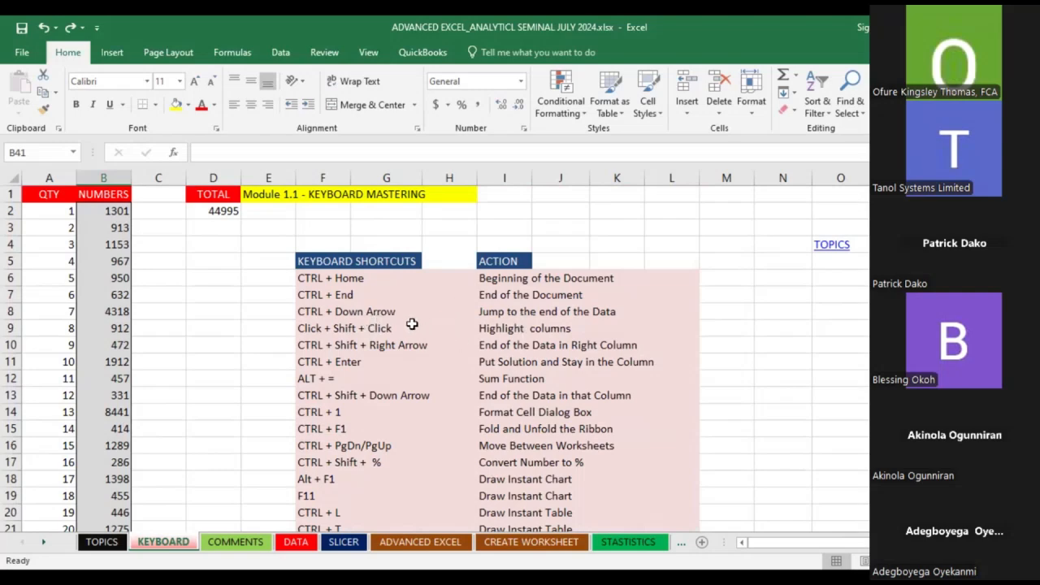
pyautogui.scroll(-3, 413, 329)
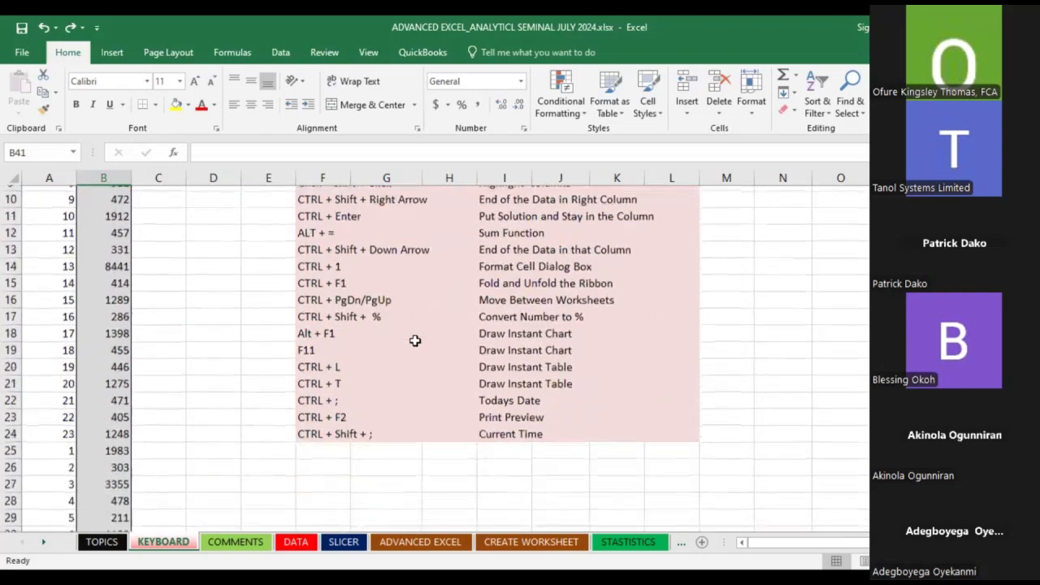
pyautogui.scroll(3, 418, 333)
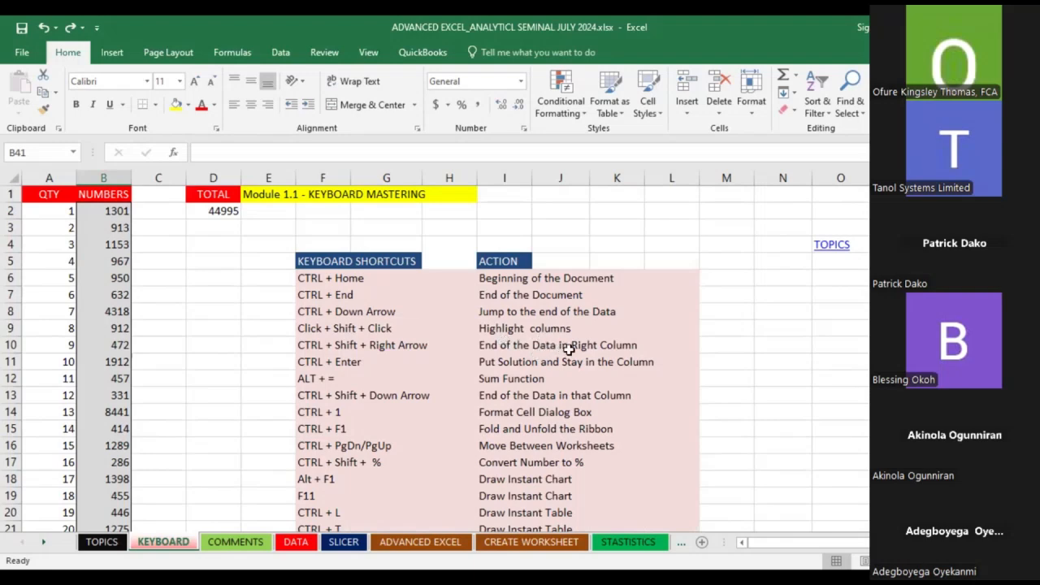
pyautogui.scroll(-2, 437, 350)
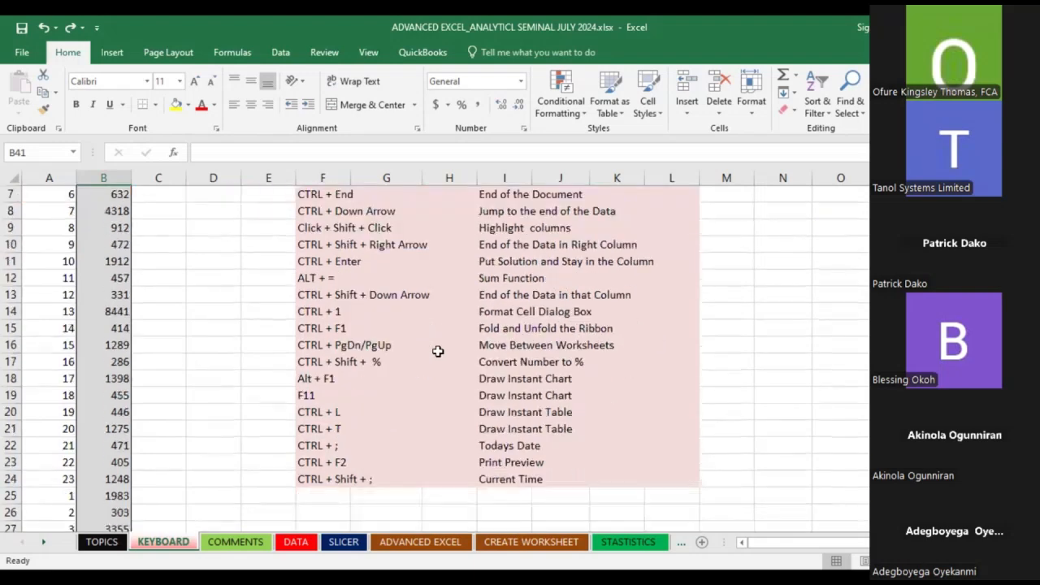
pyautogui.scroll(2, 438, 353)
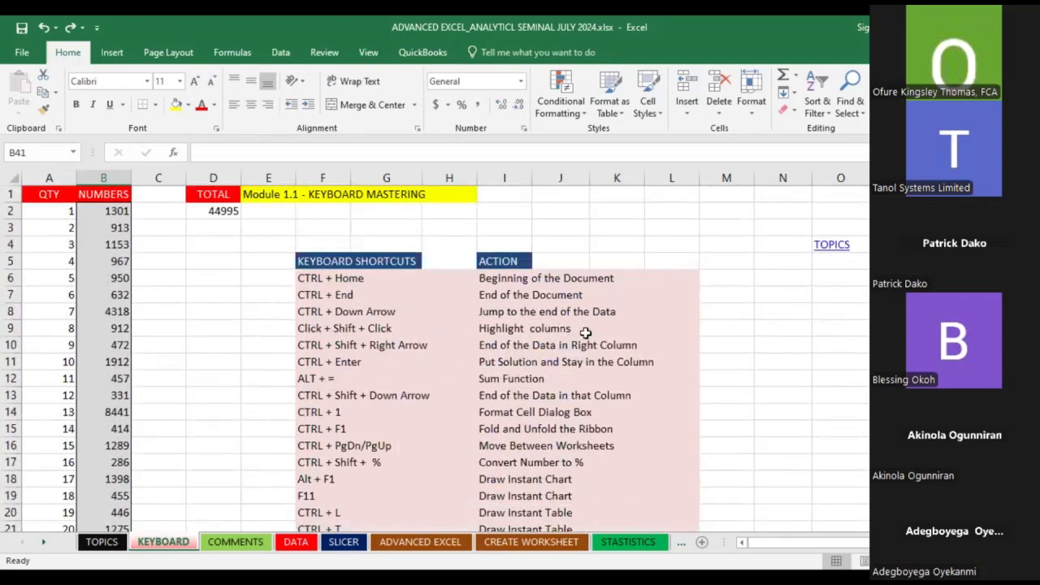
pyautogui.click(344, 379)
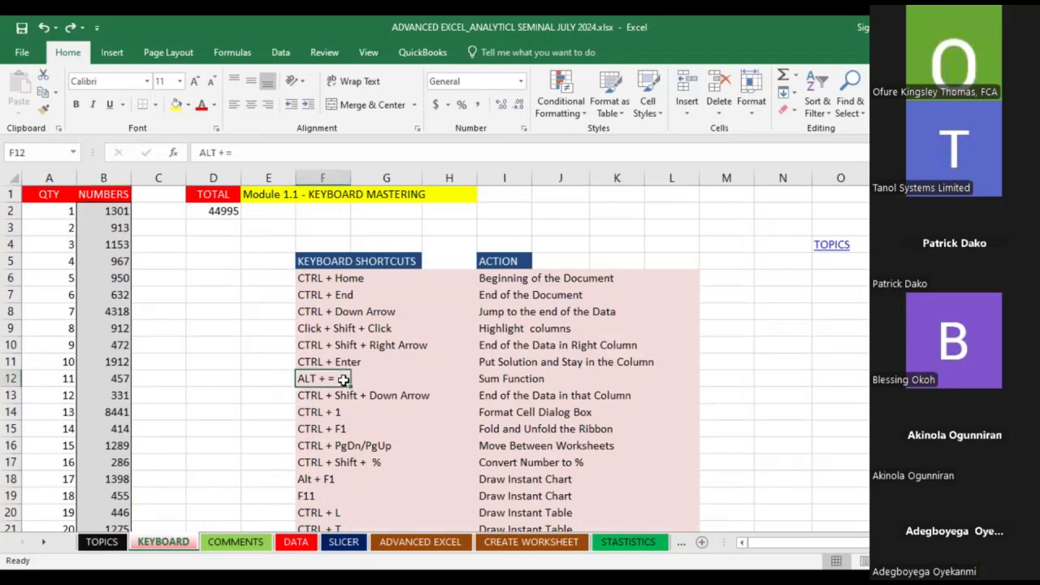
# Select the NUMBERS values from B2 down to the last entry and return to the column header in B1
pyautogui.click(389, 396)
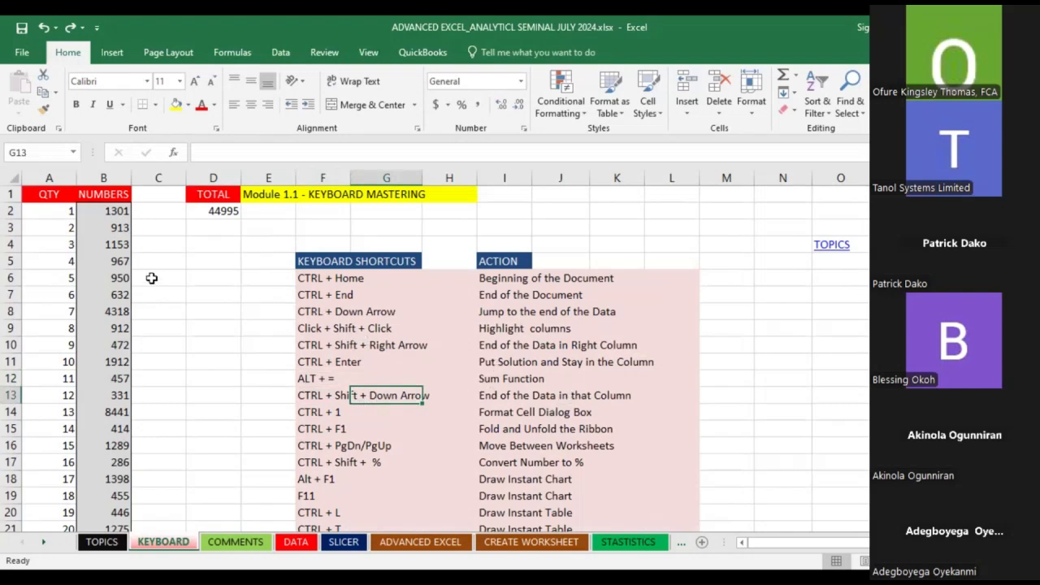
pyautogui.click(116, 211)
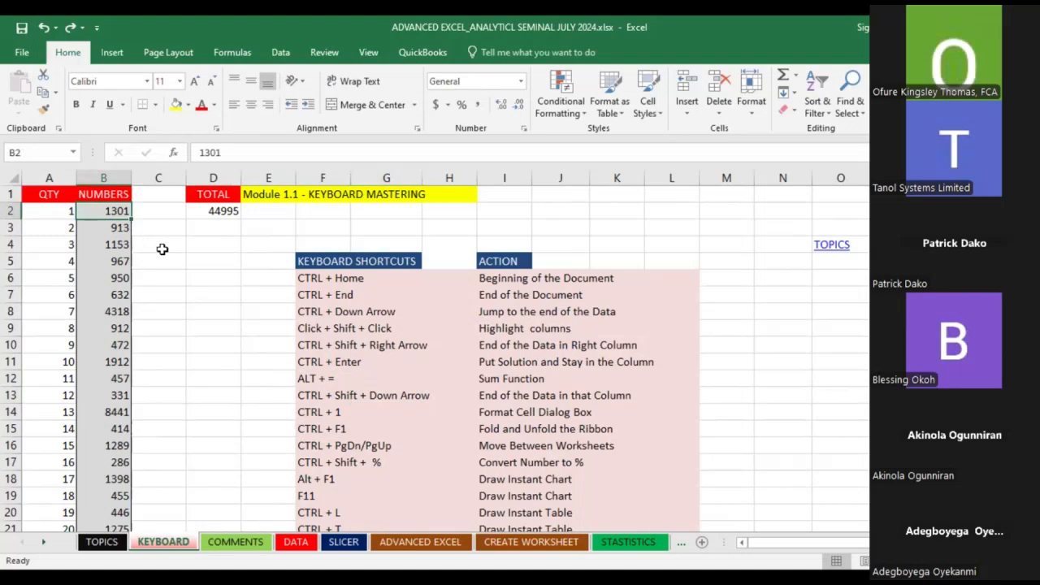
pyautogui.hotkey('ctrl', 'shift', 'Down')
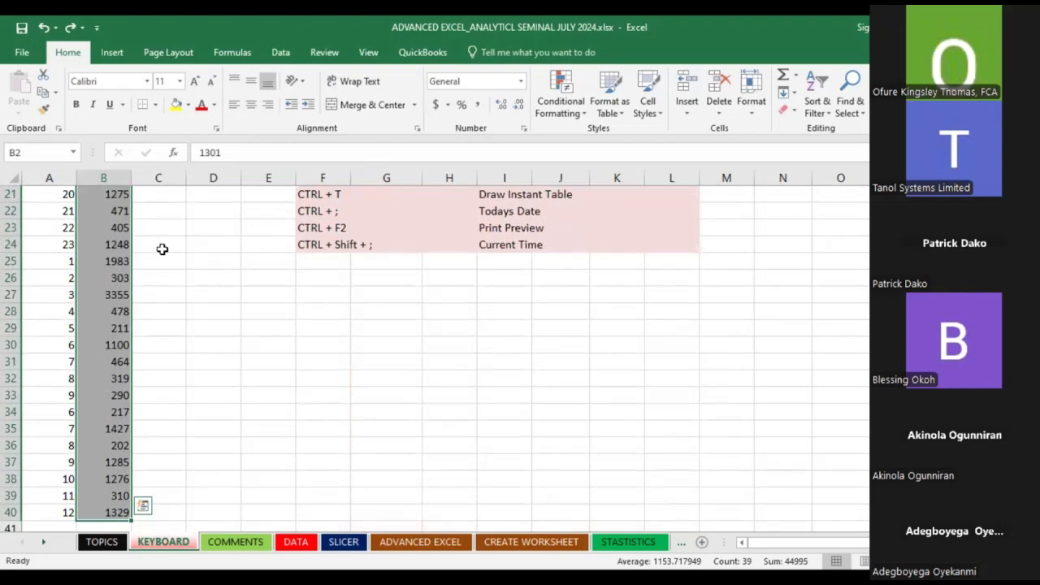
pyautogui.hotkey('ctrl', 'Up')
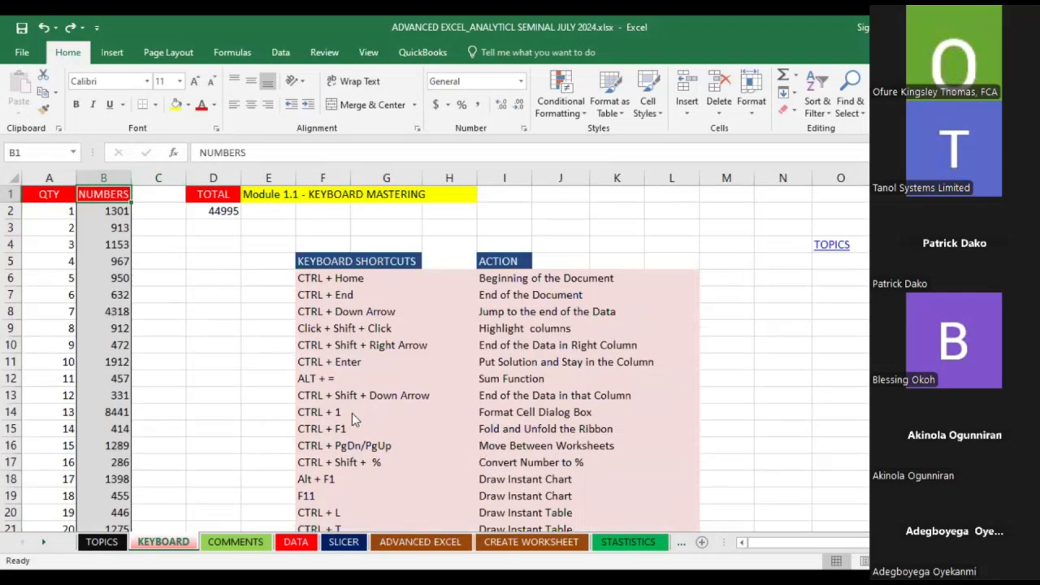
# Show the Format Cells dialog for the empty cell M5 and close it without applying any formatting
pyautogui.click(498, 417)
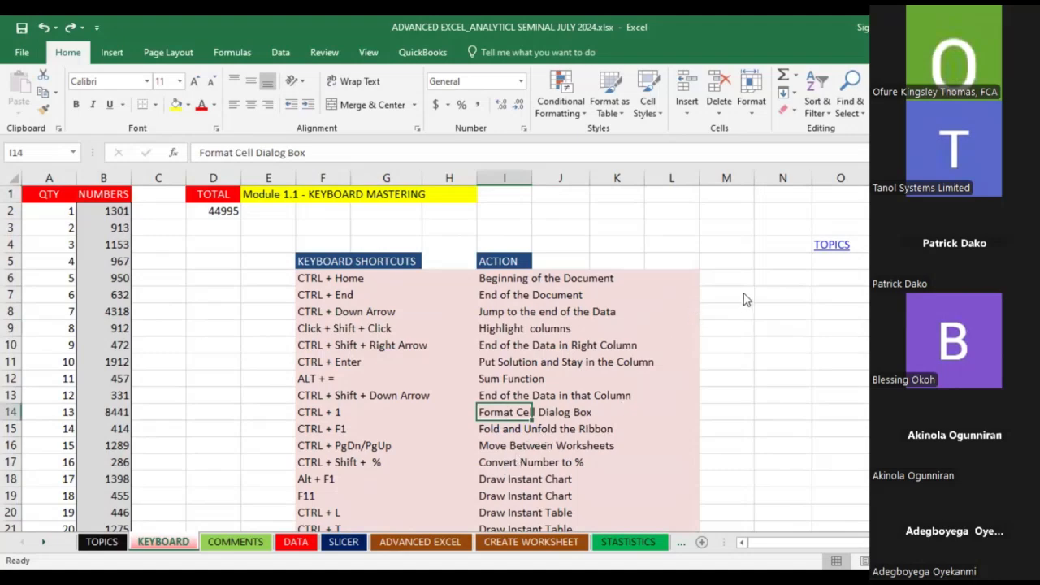
pyautogui.click(728, 260)
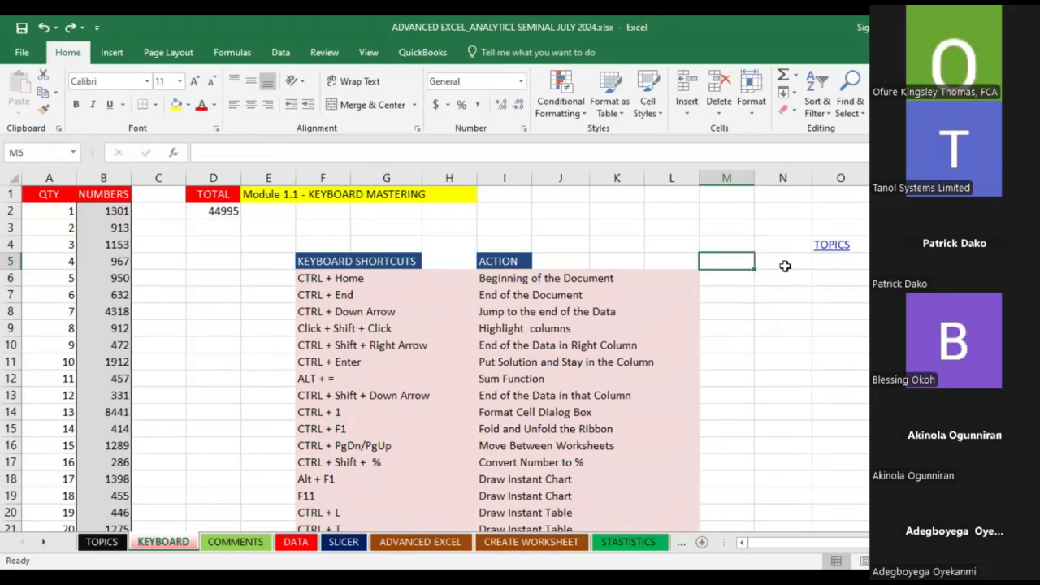
pyautogui.hotkey('ctrl', '1')
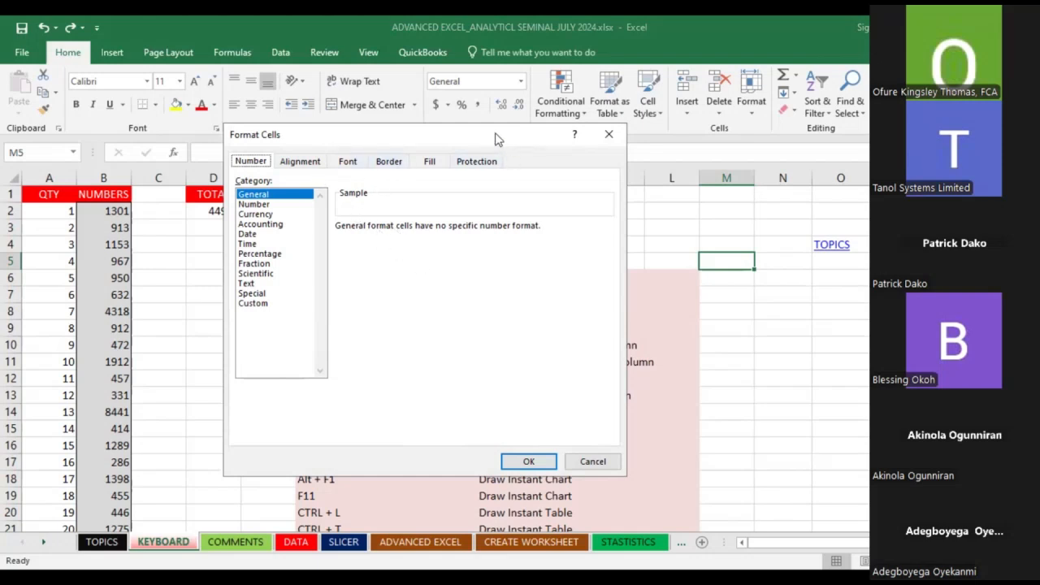
pyautogui.moveTo(496, 135); pyautogui.dragTo(505, 162)
pyautogui.click(616, 161)
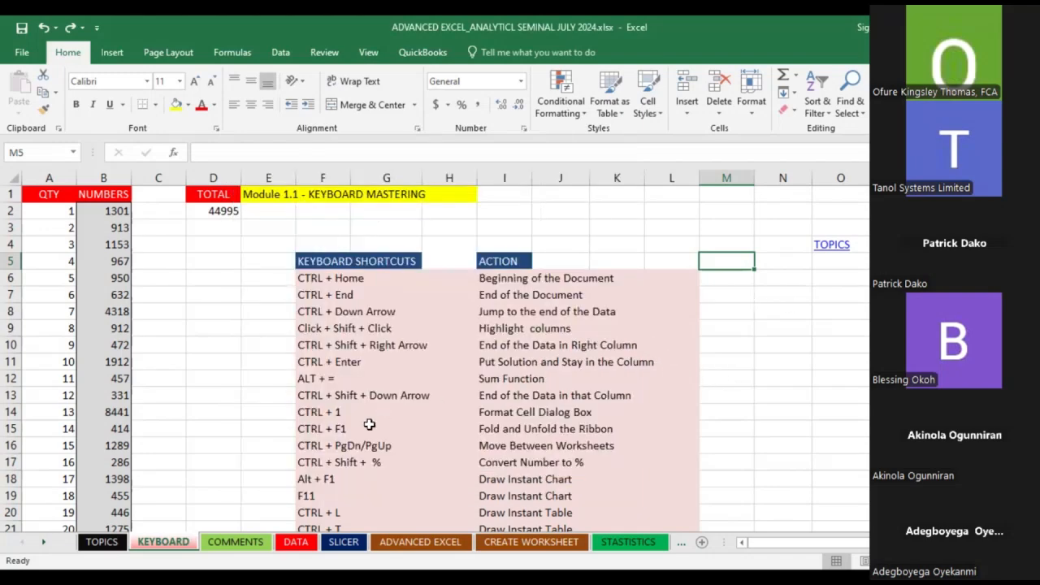
# Collapse the ribbon to enlarge the worksheet area and unfold it again
pyautogui.scroll(-2, 372, 380)
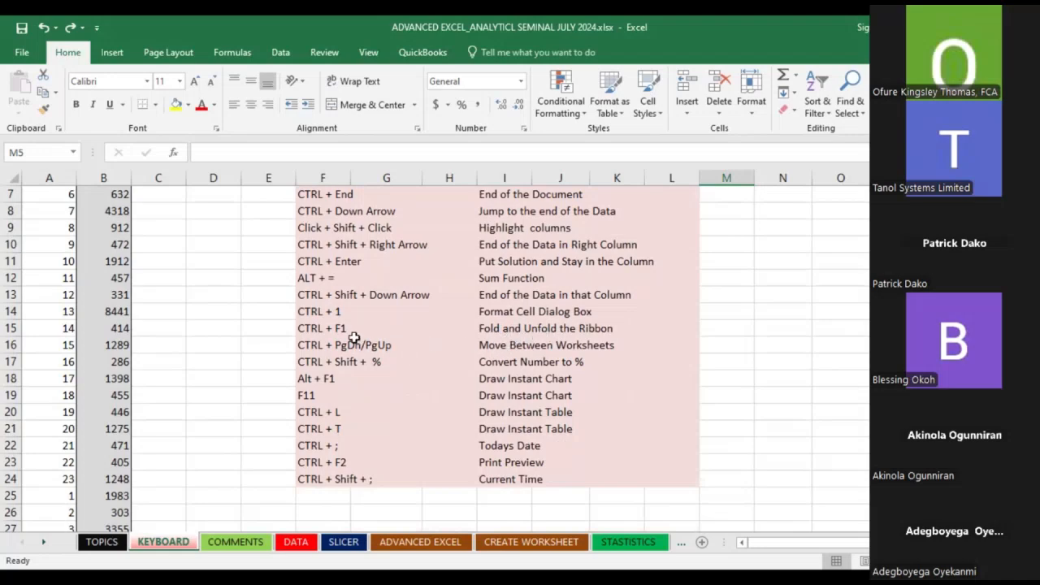
pyautogui.scroll(2, 678, 374)
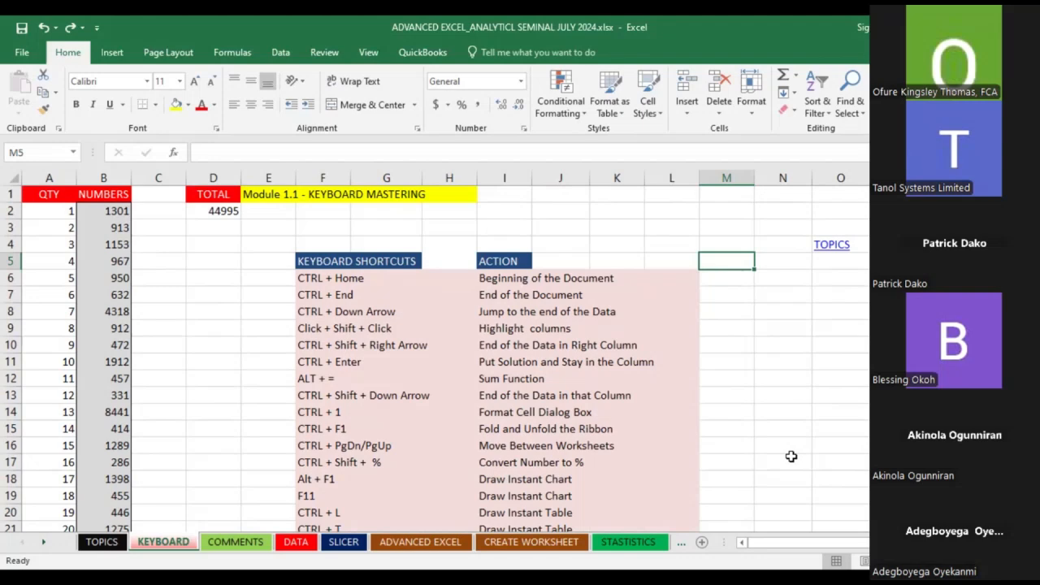
pyautogui.hotkey('ctrl', 'F1')
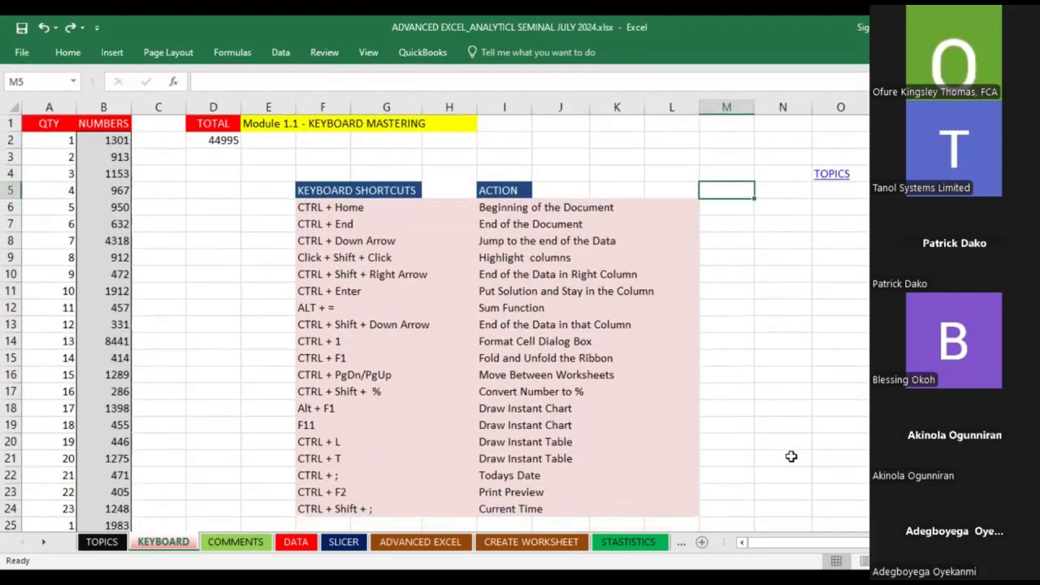
pyautogui.hotkey('ctrl', 'F1')
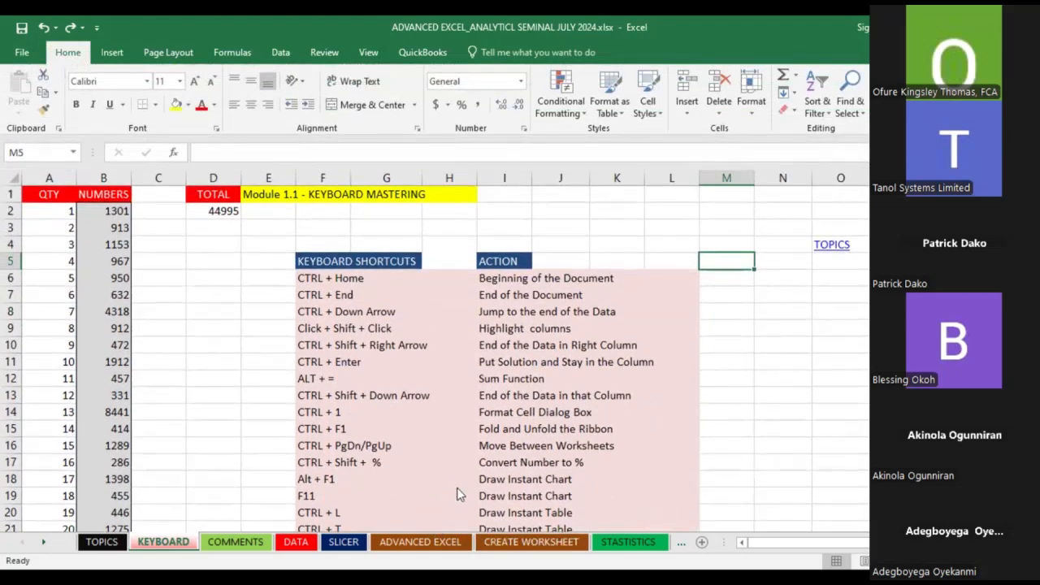
# Create an instant column chart from the NUMBERS values B2:B11 on the KEYBOARD sheet and undo it
pyautogui.scroll(-2, 754, 352)
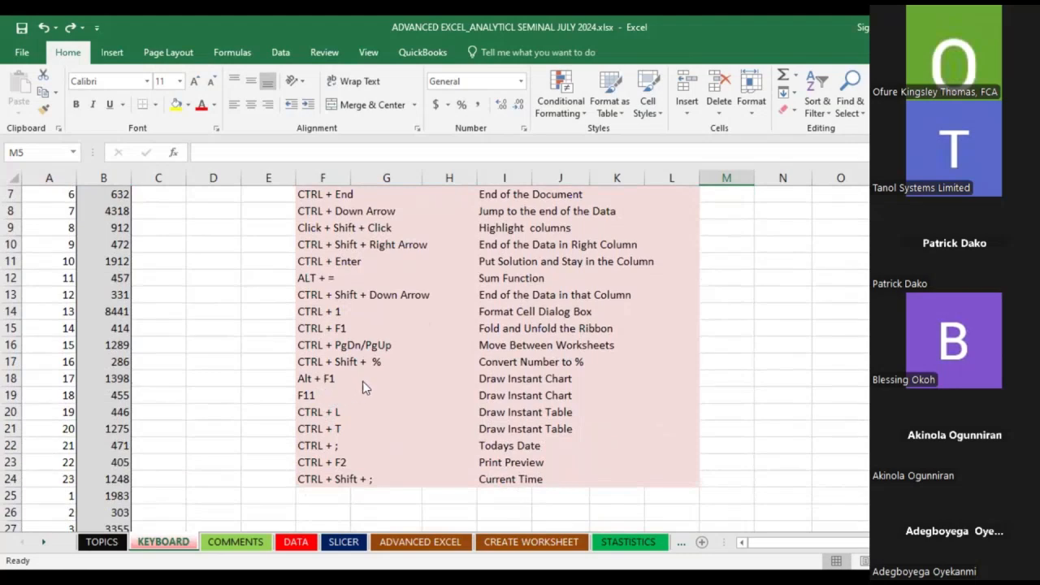
pyautogui.scroll(2, 679, 404)
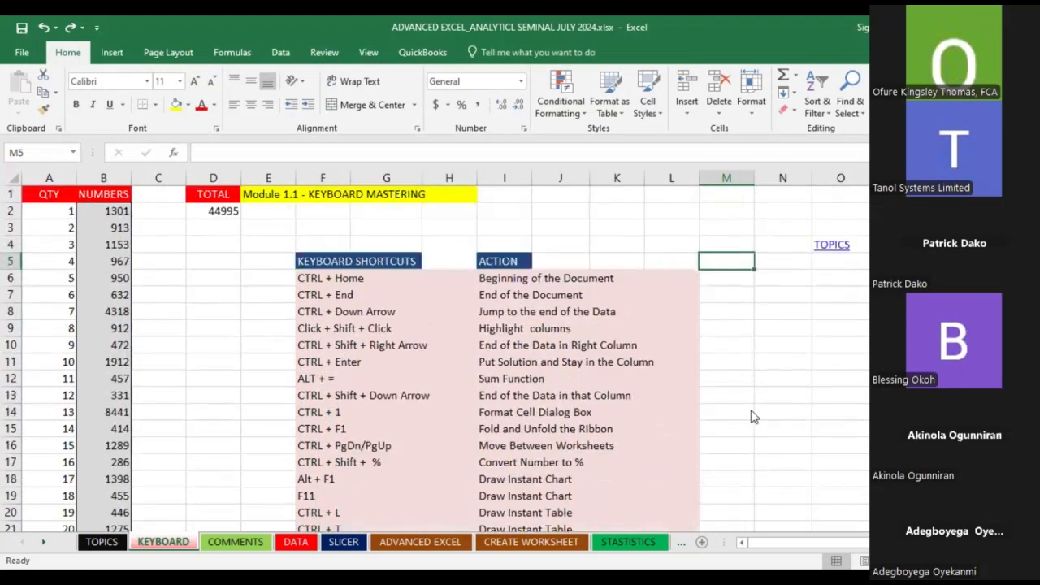
pyautogui.click(151, 260)
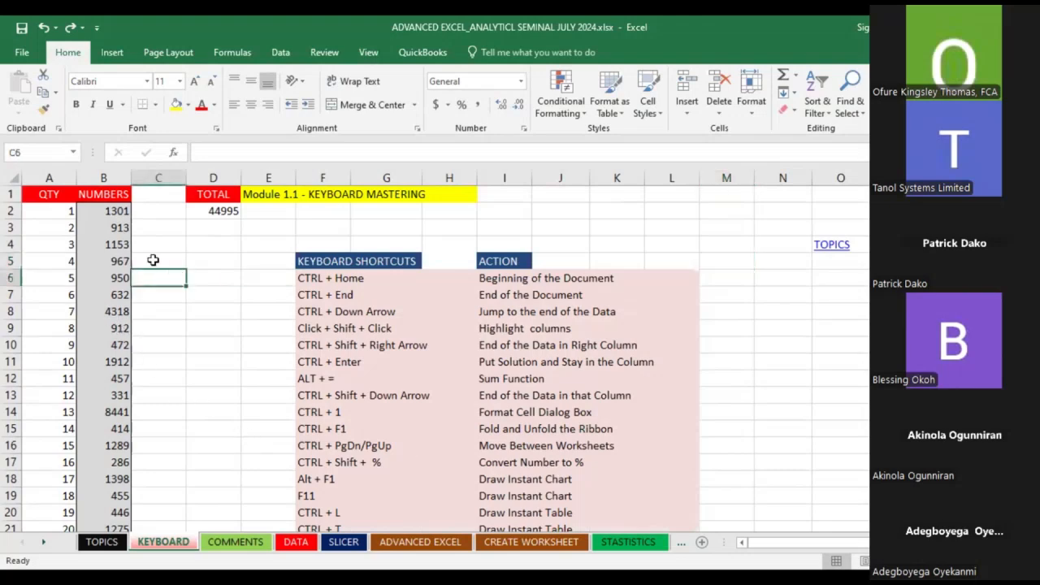
pyautogui.click(103, 213)
pyautogui.moveTo(103, 213); pyautogui.dragTo(126, 367)
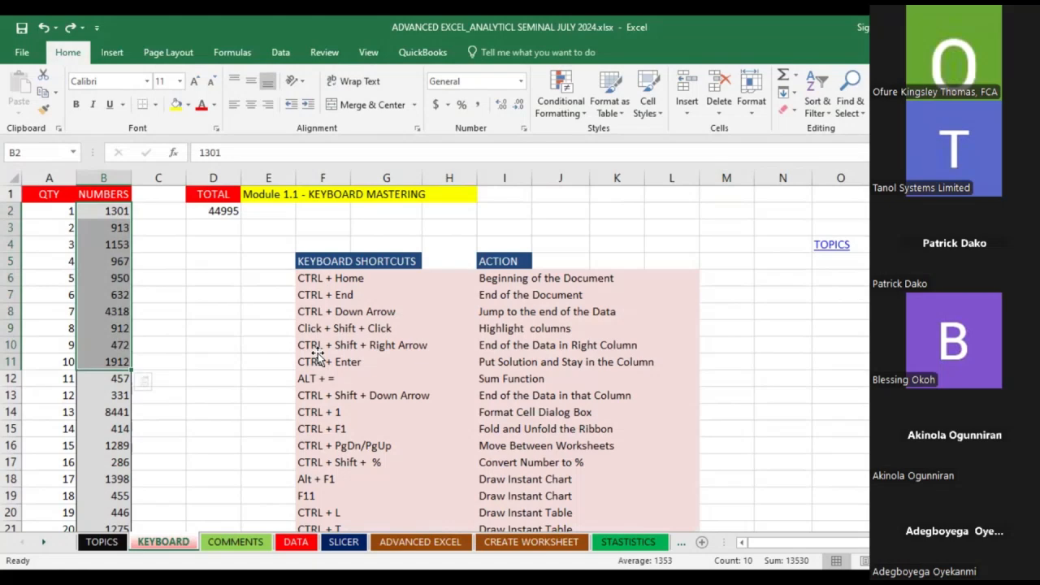
pyautogui.hotkey('alt', 'F1')
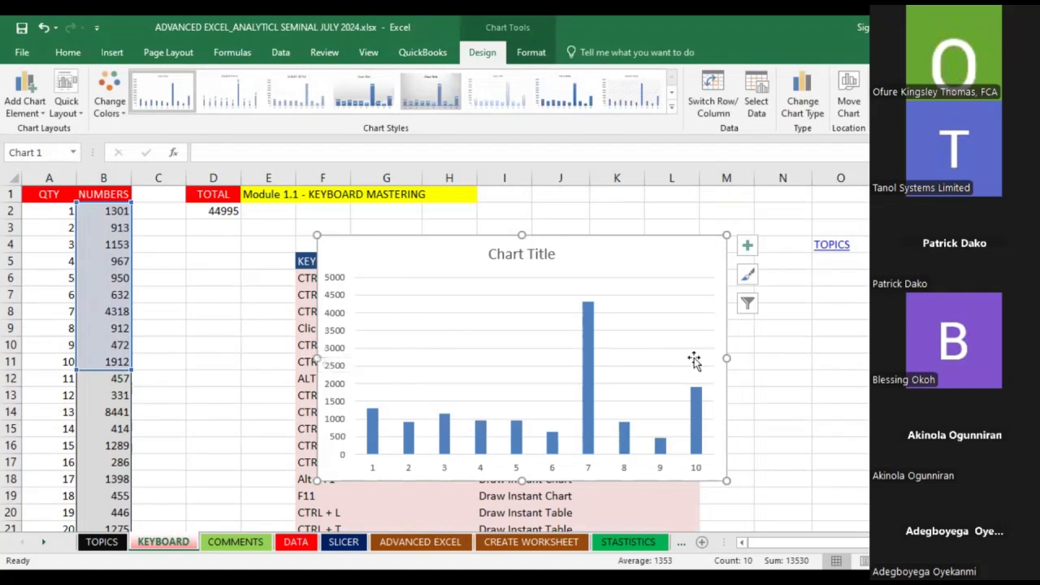
pyautogui.click(834, 324)
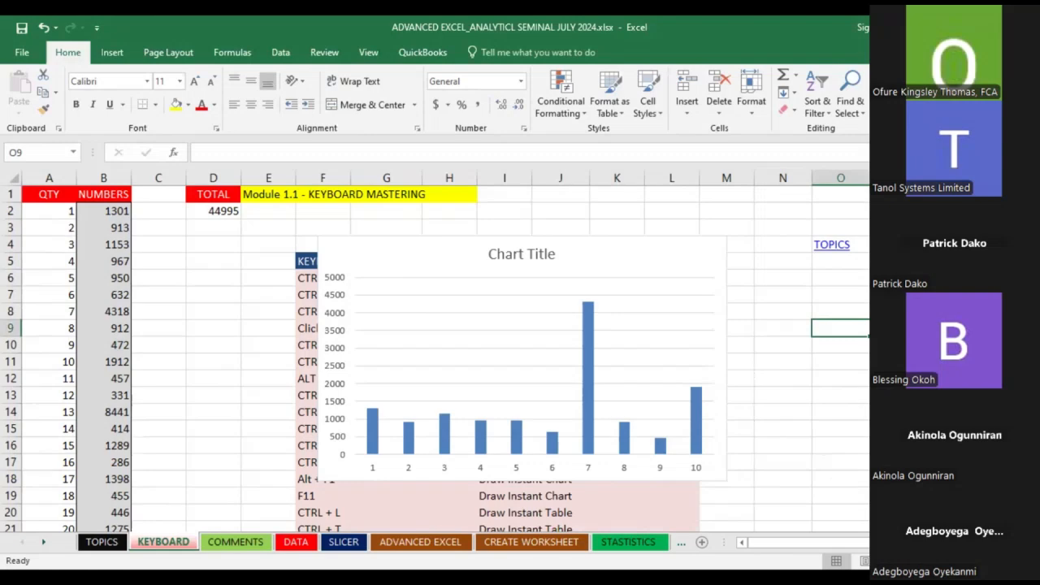
pyautogui.hotkey('ctrl', 'z')
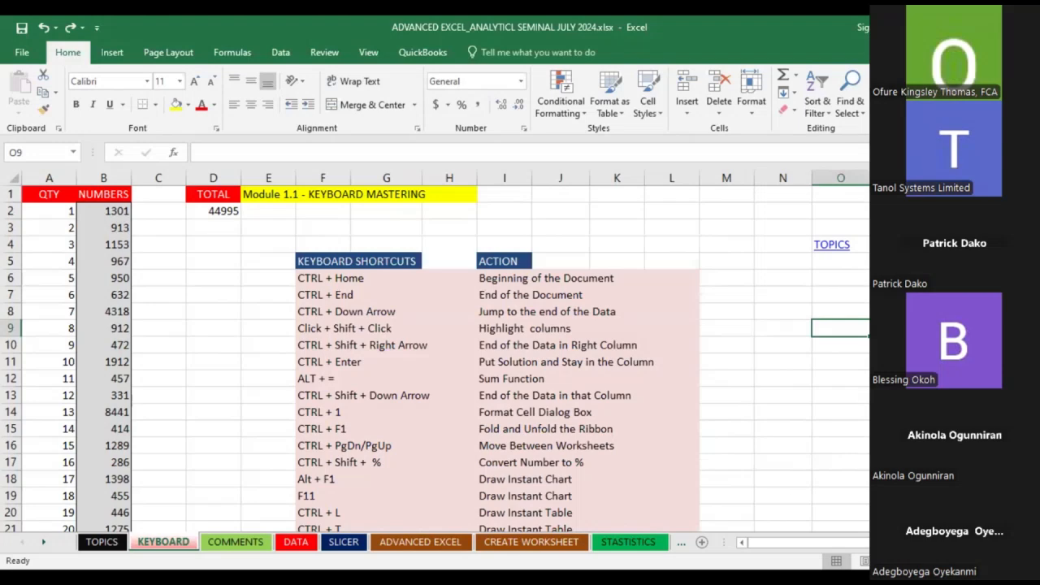
# Convert the NUMBERS values B2:B14 into a table without marking headers and undo the conversion
pyautogui.scroll(-2, 622, 397)
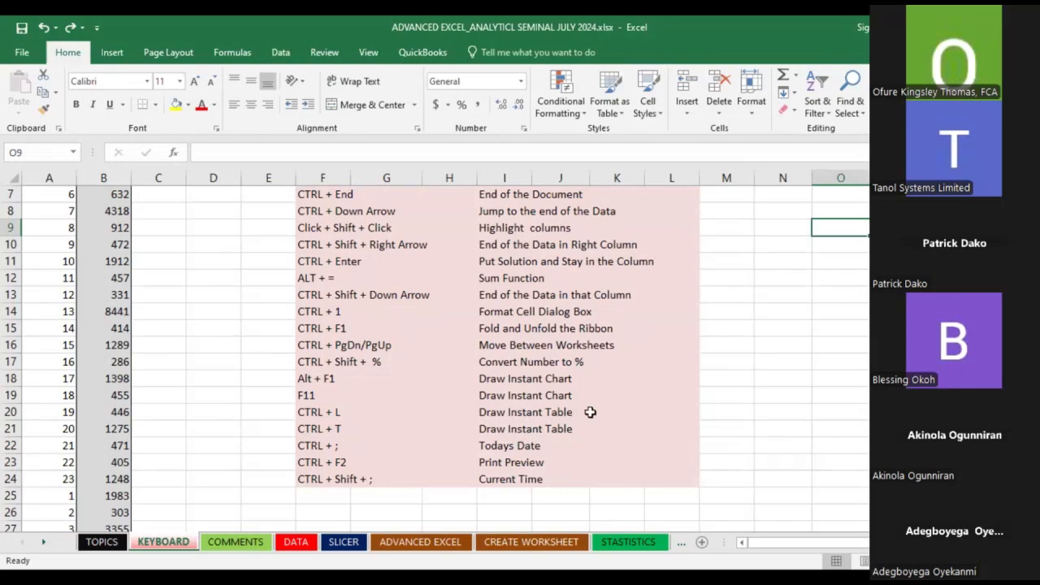
pyautogui.scroll(2, 591, 406)
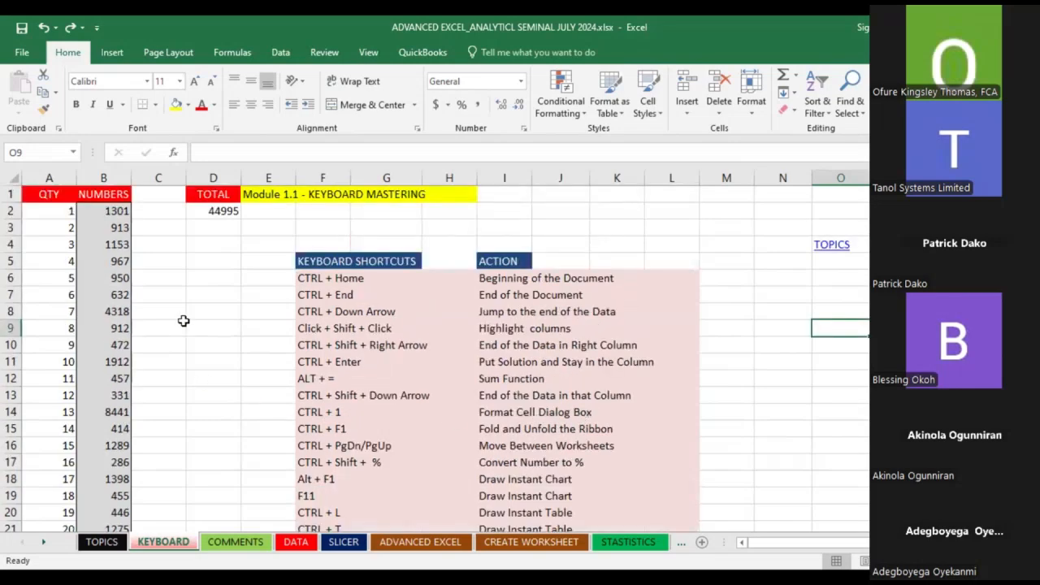
pyautogui.moveTo(102, 211); pyautogui.dragTo(120, 412)
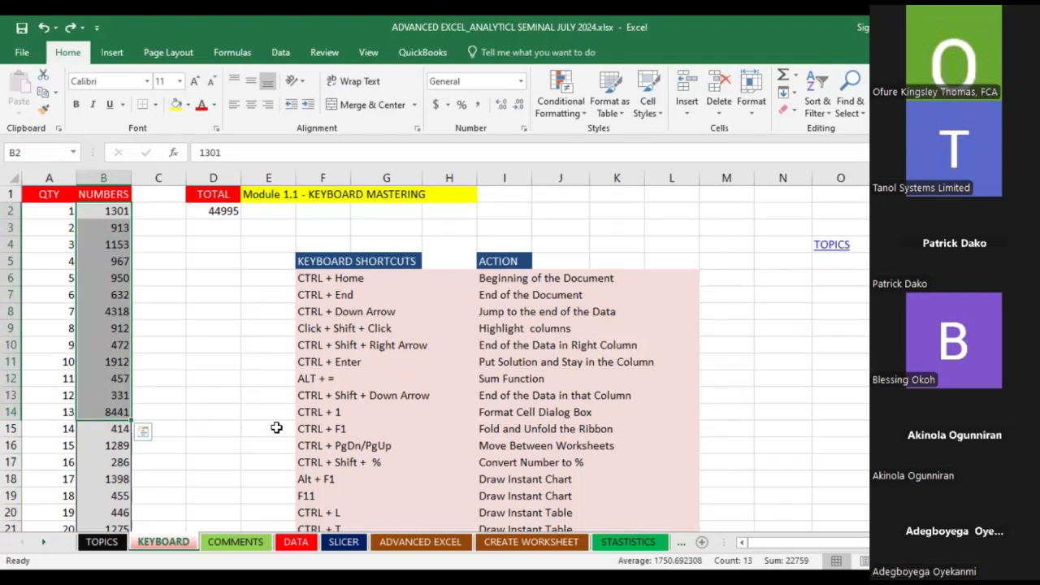
pyautogui.hotkey('ctrl', 't')
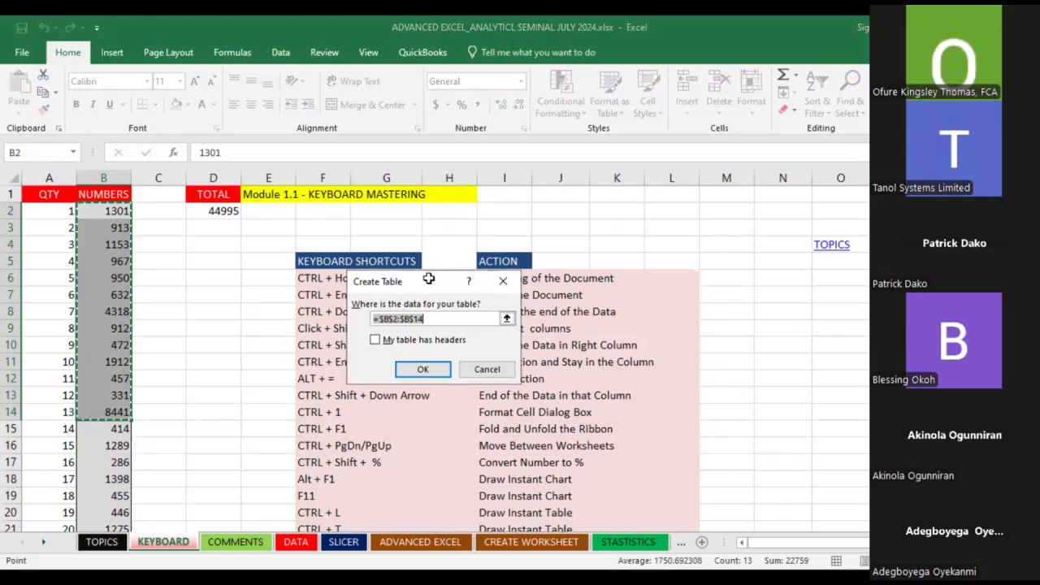
pyautogui.press('Return')
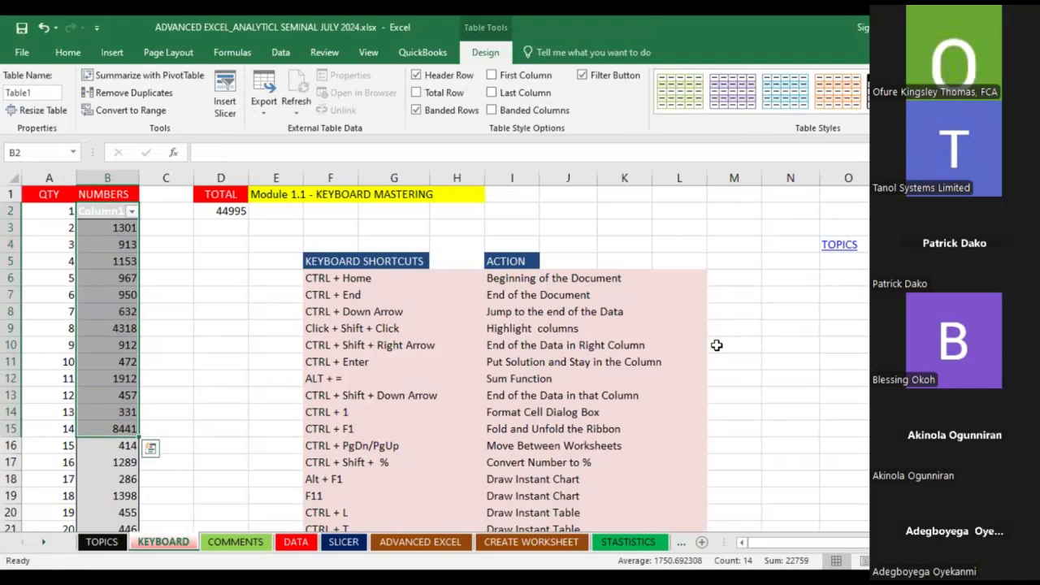
pyautogui.hotkey('ctrl', 'z')
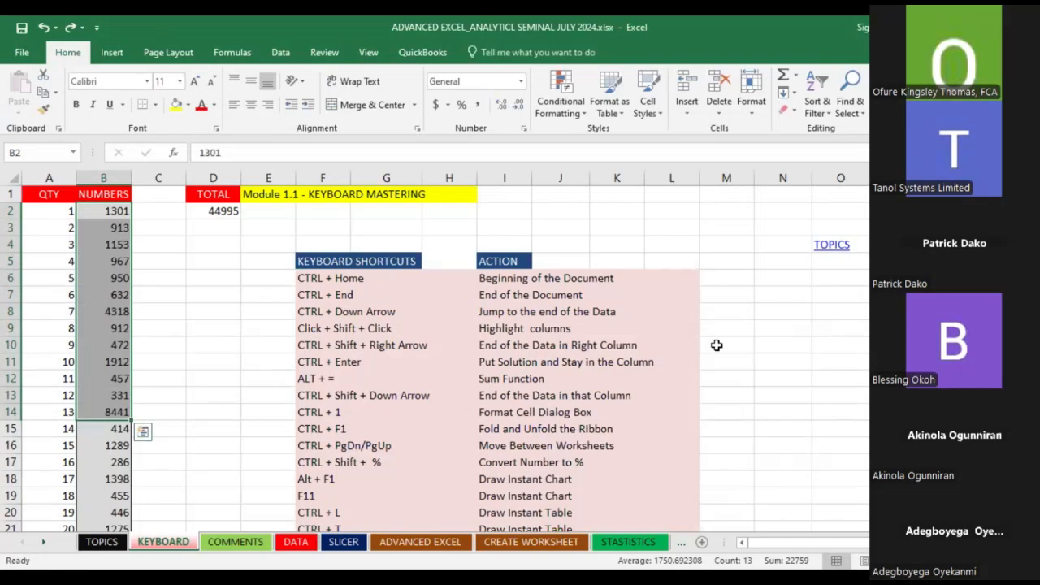
# Repeat the table creation on the still selected range B2:B14 without headers and undo it again
pyautogui.hotkey('ctrl', 't')
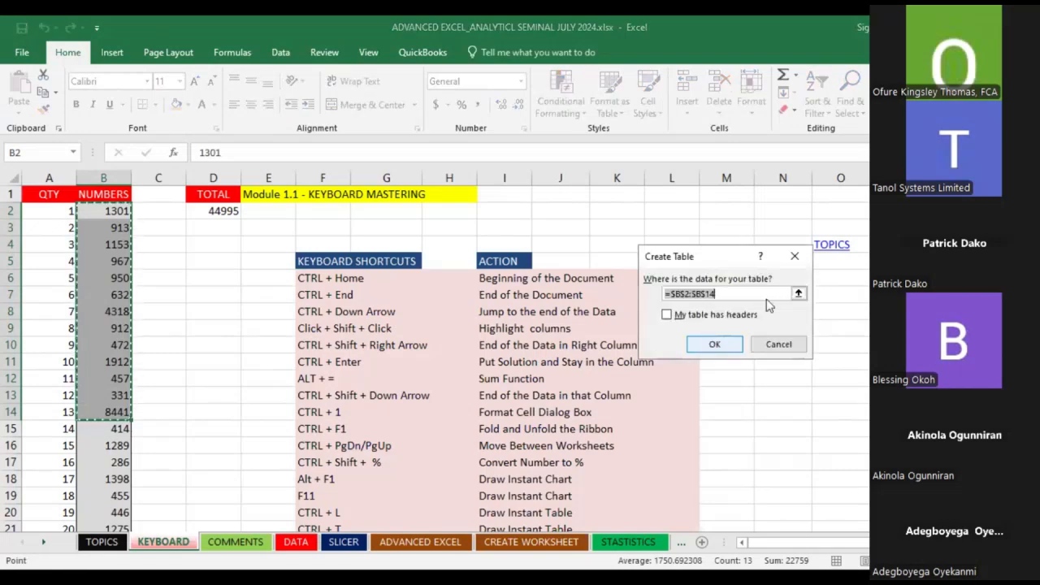
pyautogui.click(714, 345)
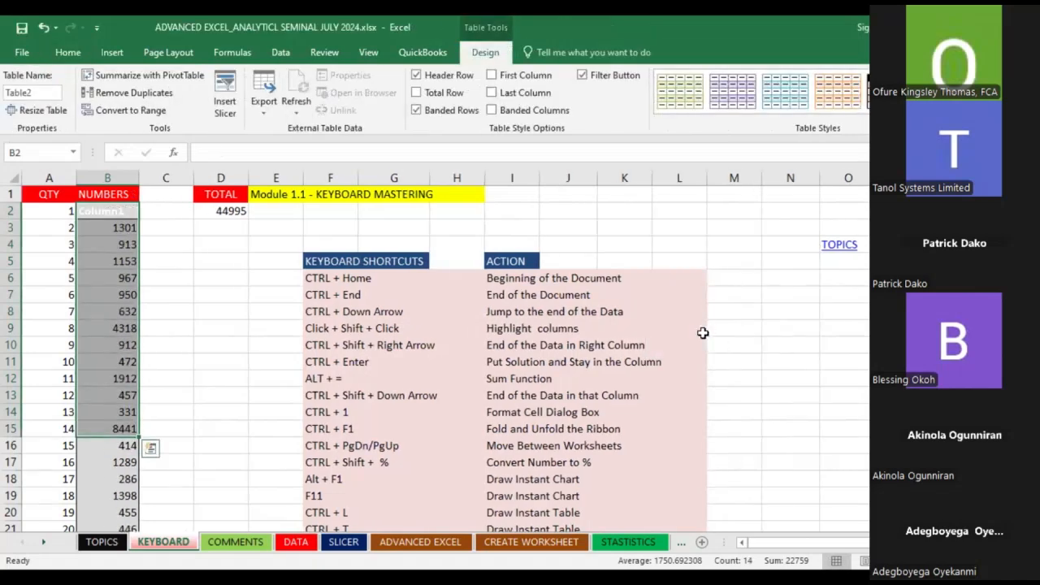
pyautogui.hotkey('ctrl', 'z')
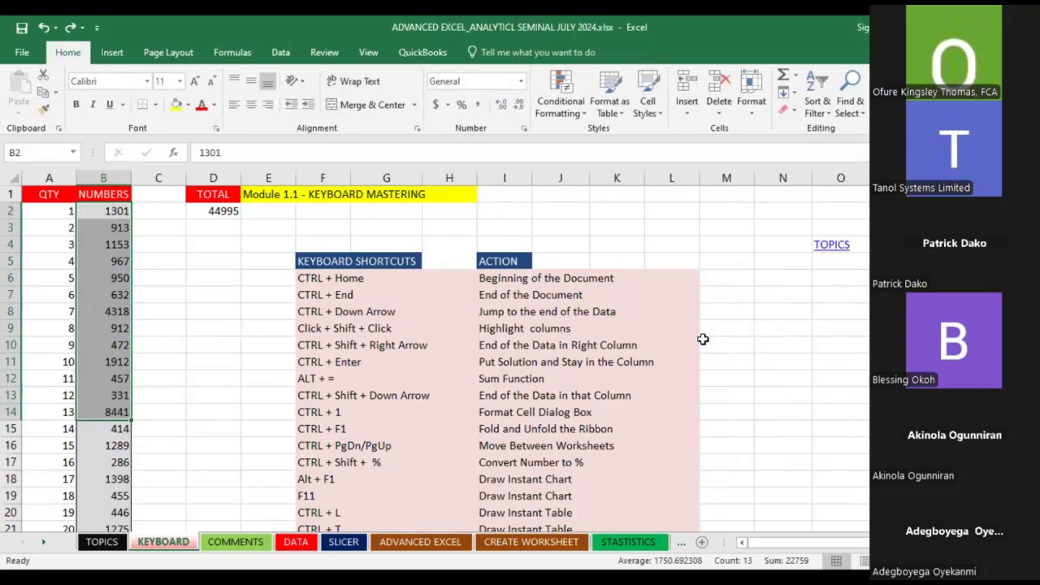
# Insert today's date, 7/25/2024, as a fixed value in cell N16 beside the shortcut list
pyautogui.scroll(-3, 376, 383)
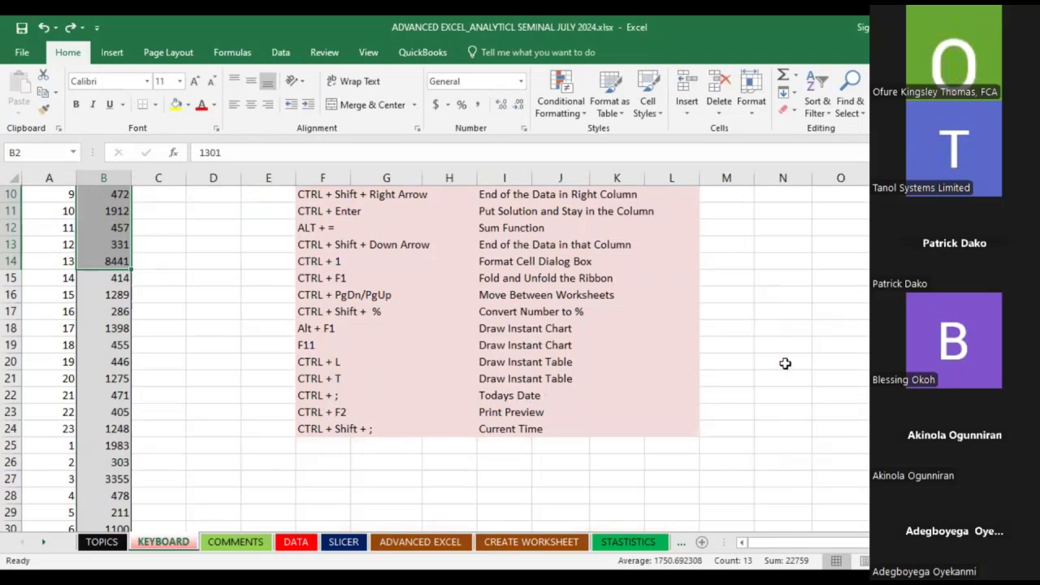
pyautogui.click(806, 297)
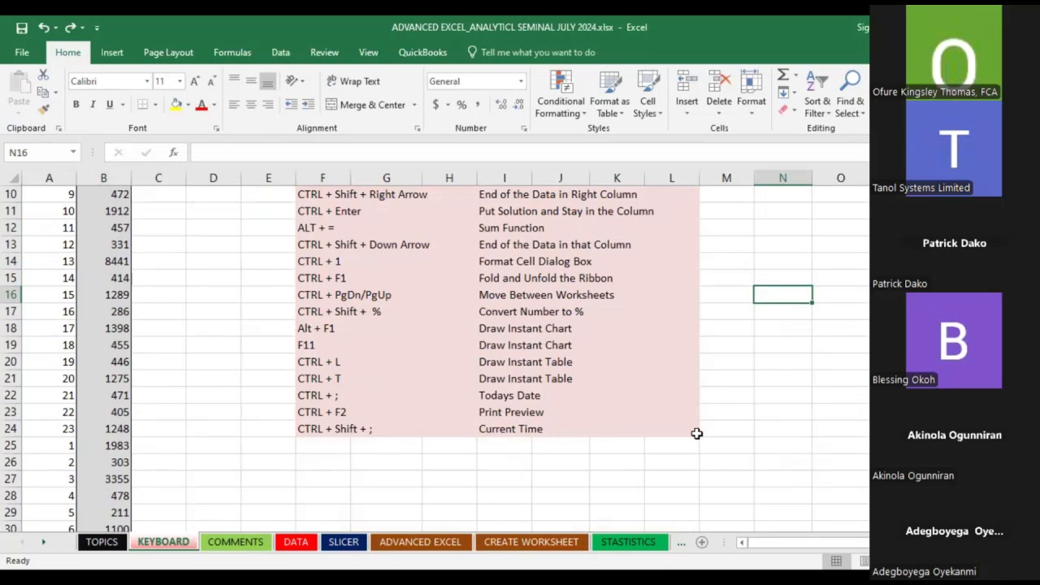
pyautogui.hotkey('ctrl', ';')
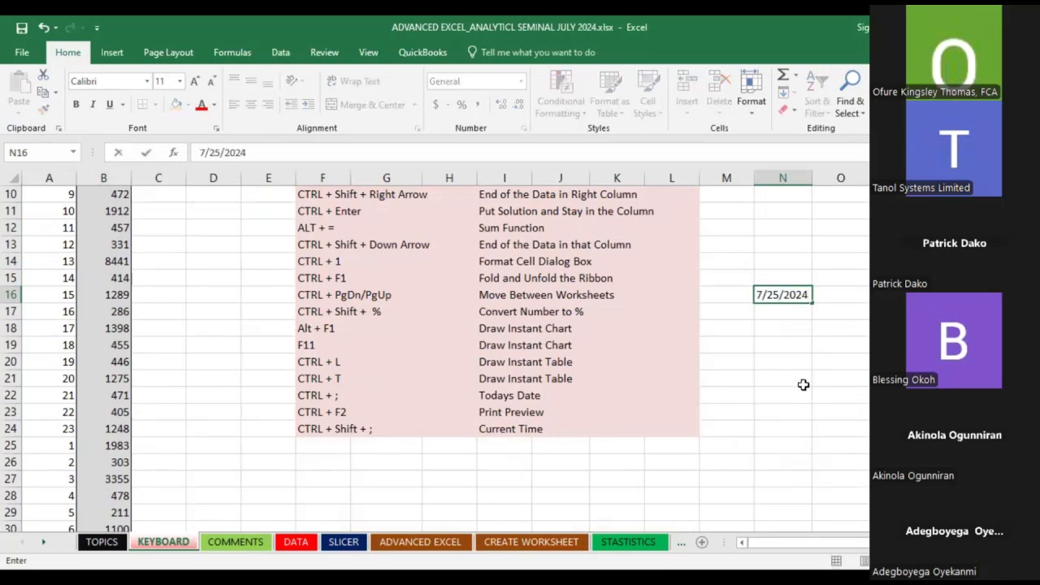
pyautogui.click(780, 342)
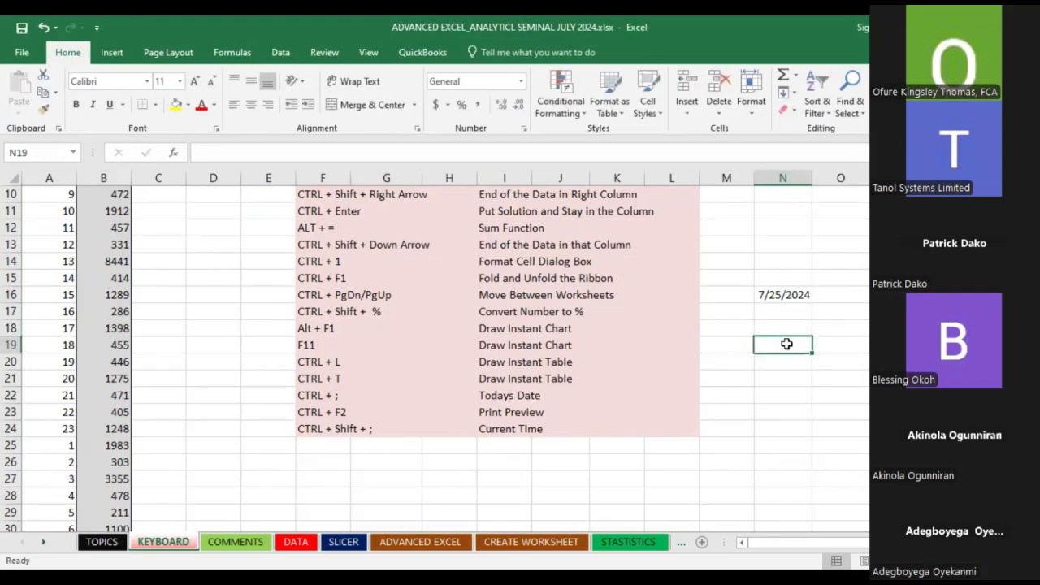
# Insert the current time, 2:15 PM, in cell N19, discard the entry and return to the start of the shortcut list
pyautogui.hotkey('ctrl', 'shift', ';')
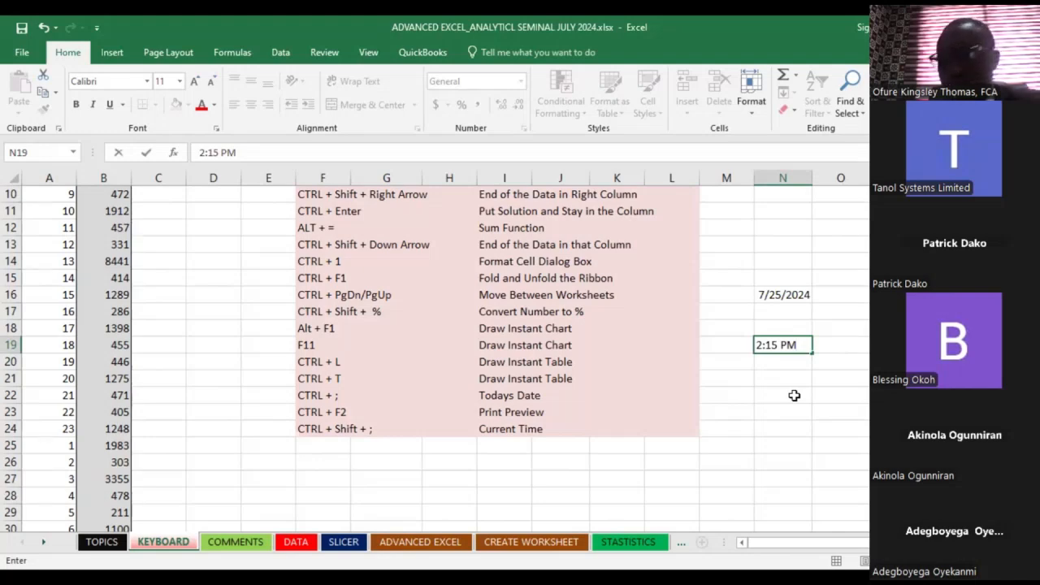
pyautogui.press('Escape')
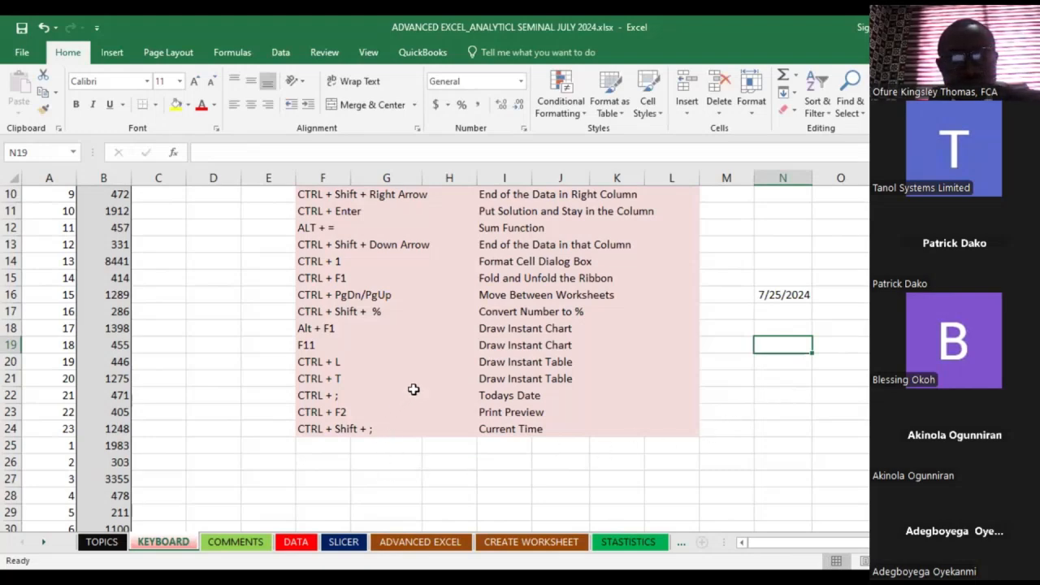
pyautogui.scroll(3, 479, 363)
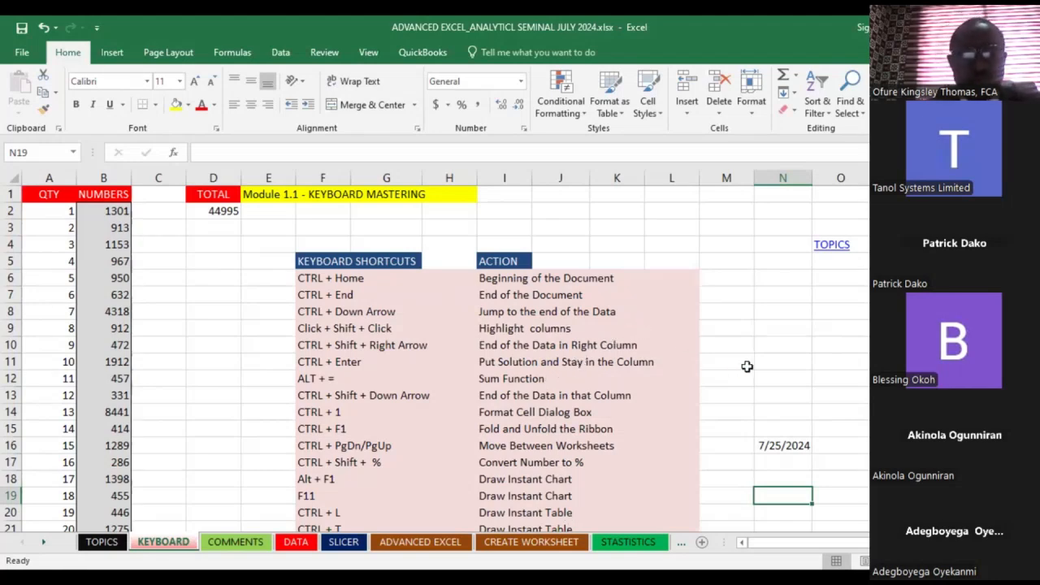
# Follow the TOPICS link to the CREATE WORKSHEET sheet and highlight an empty cell, column I and the WEDNESDAY row in turn
pyautogui.click(815, 247)
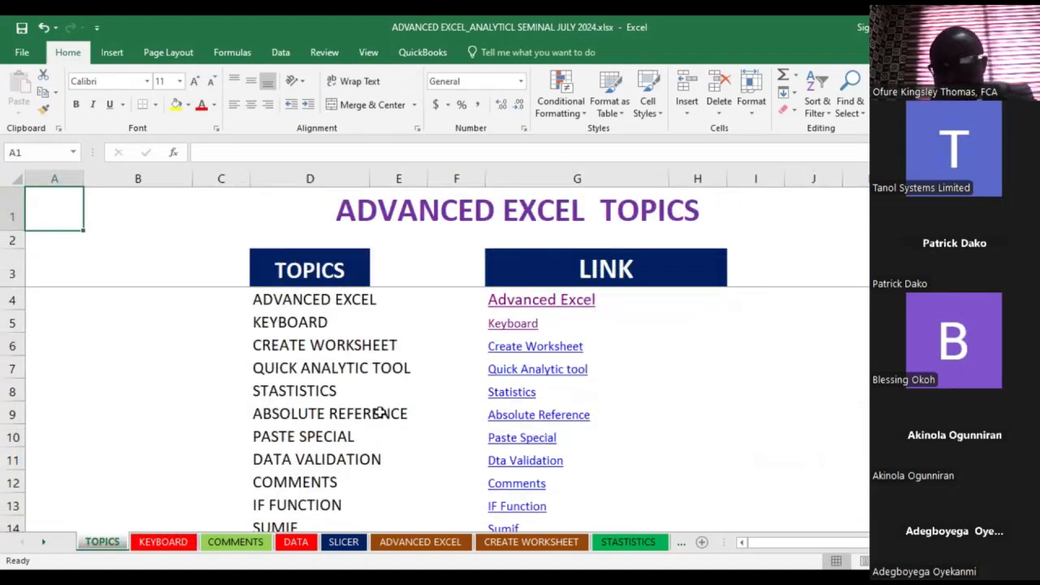
pyautogui.click(544, 345)
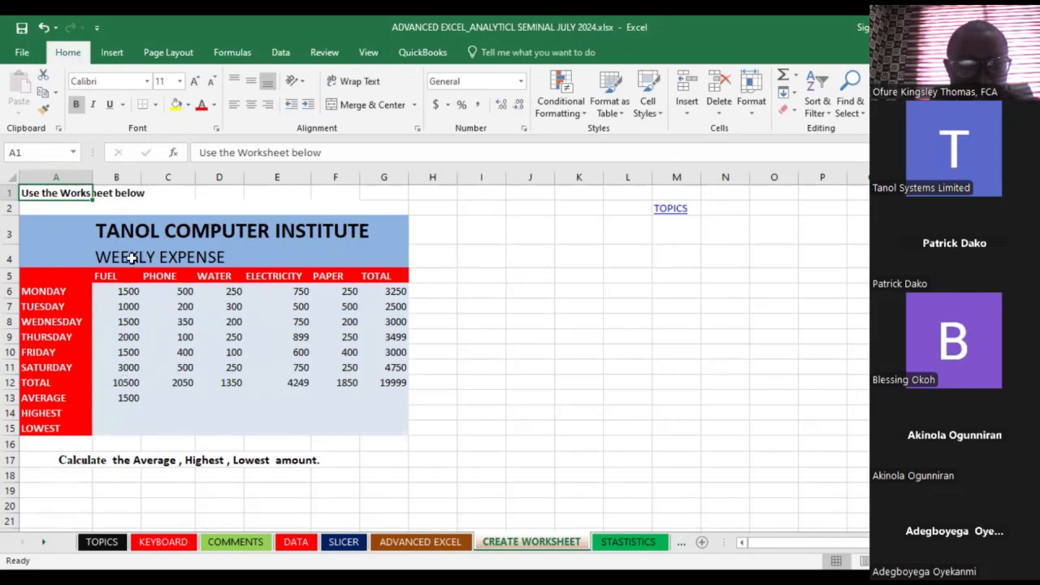
pyautogui.click(481, 208)
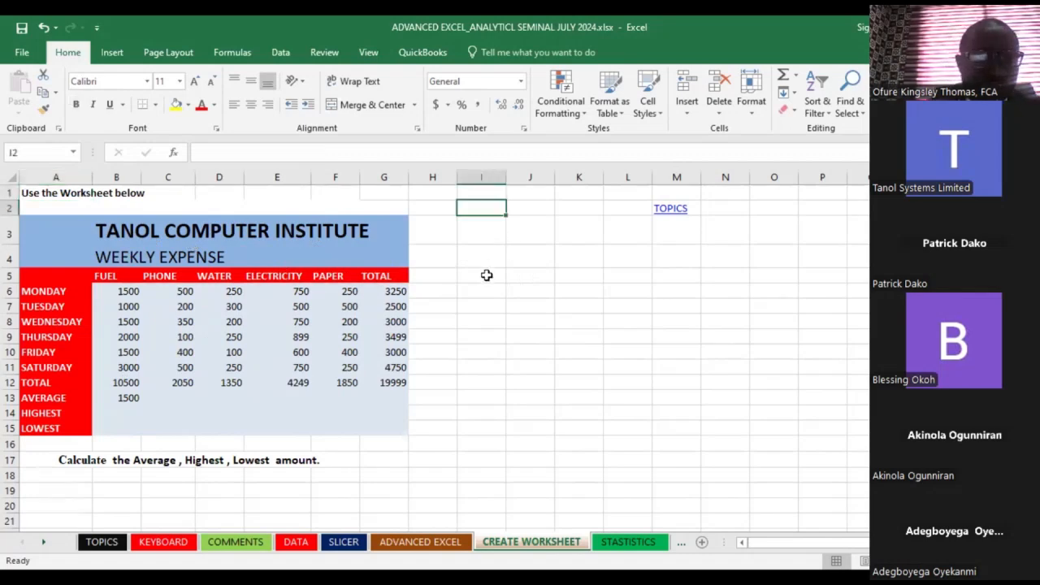
pyautogui.click(493, 176)
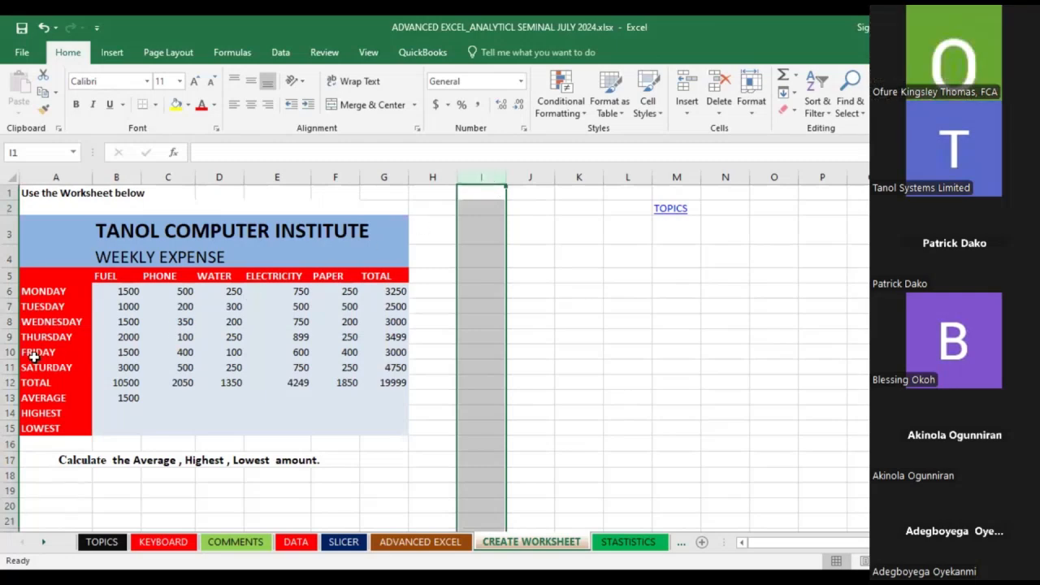
pyautogui.click(8, 321)
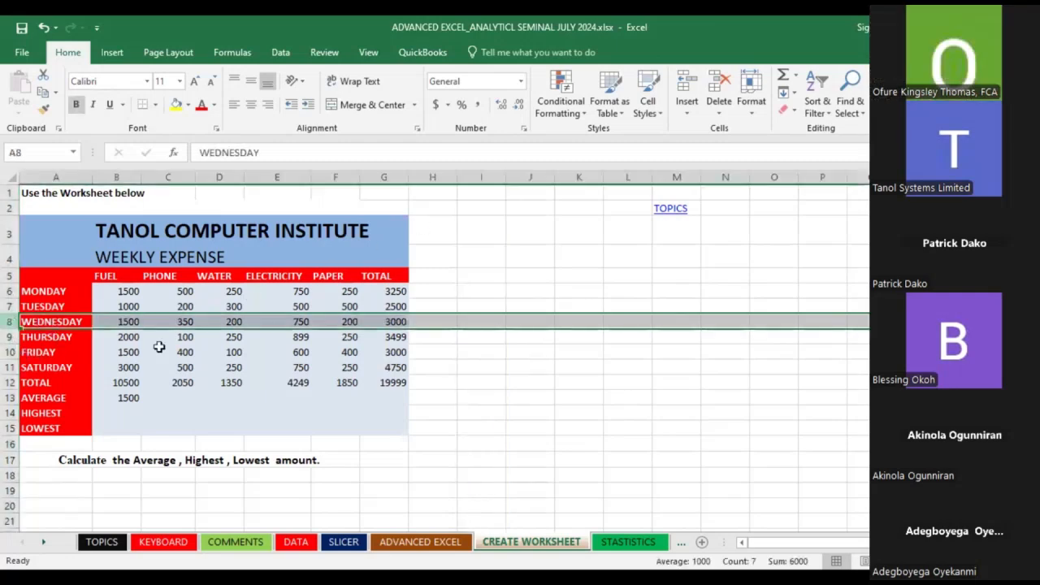
pyautogui.click(493, 280)
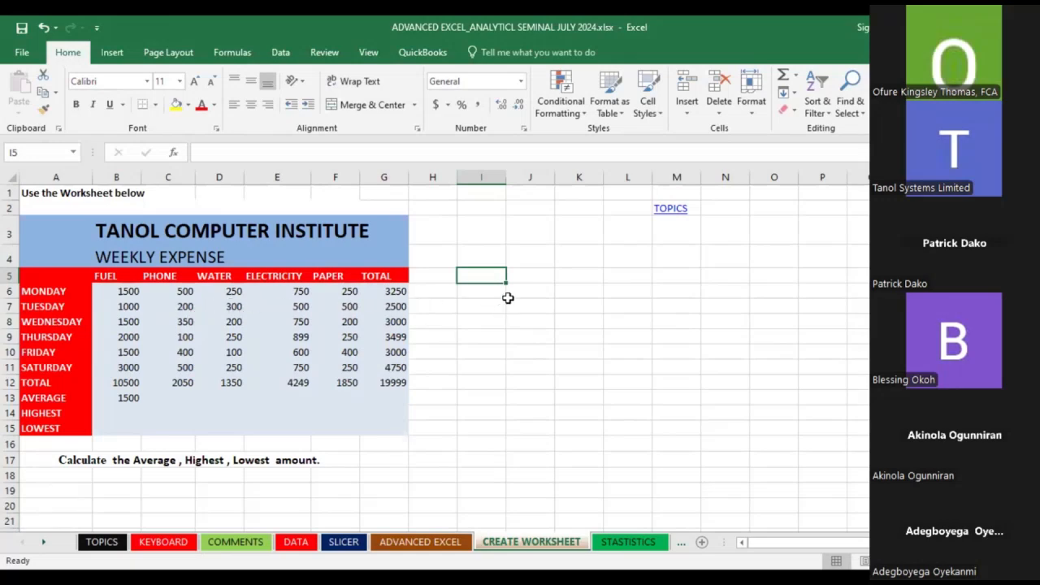
# Enter TANOL COMPUTER INSTITUTE in J3, 200 in J4 and 2000 in K4, and clear these sample entries from J3:L4
pyautogui.click(530, 236)
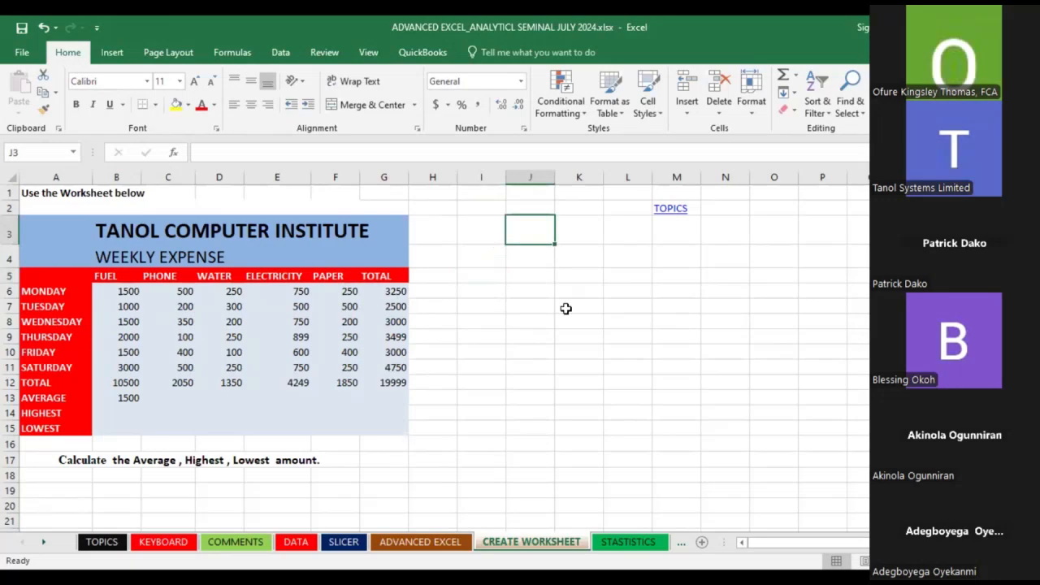
pyautogui.write('TA')
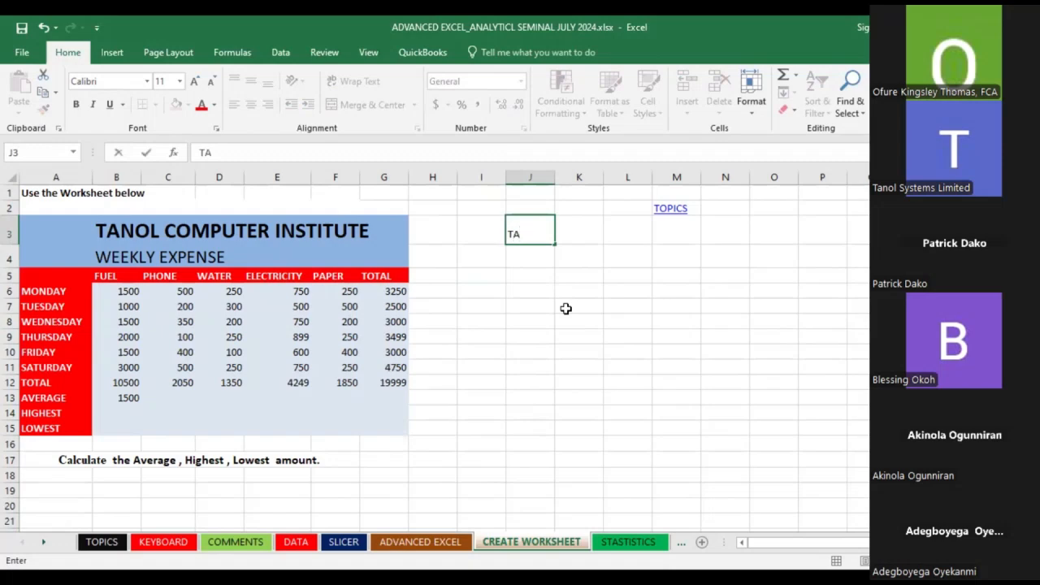
pyautogui.write('NOL COM')
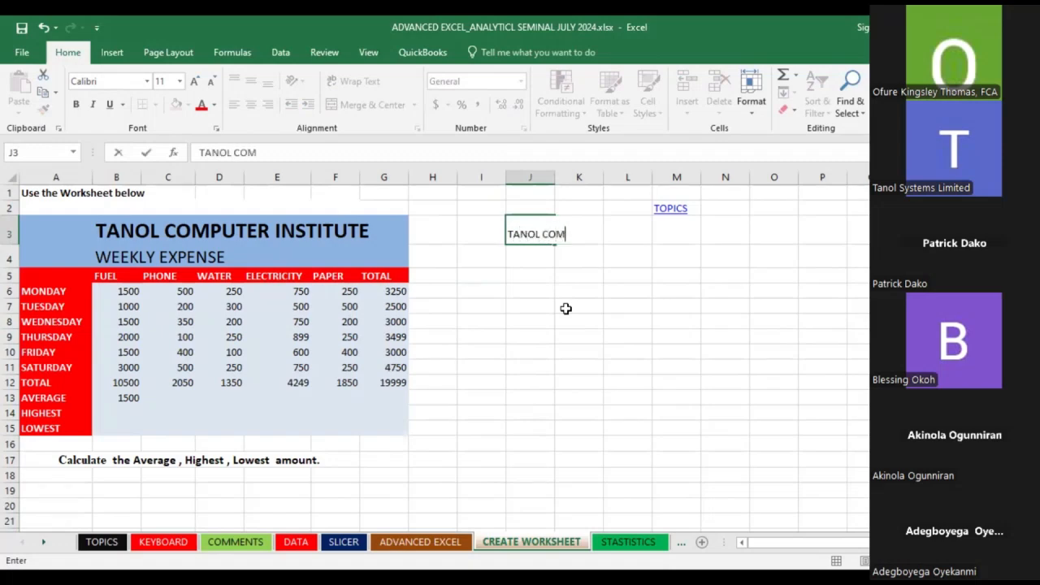
pyautogui.write('PUTER IN')
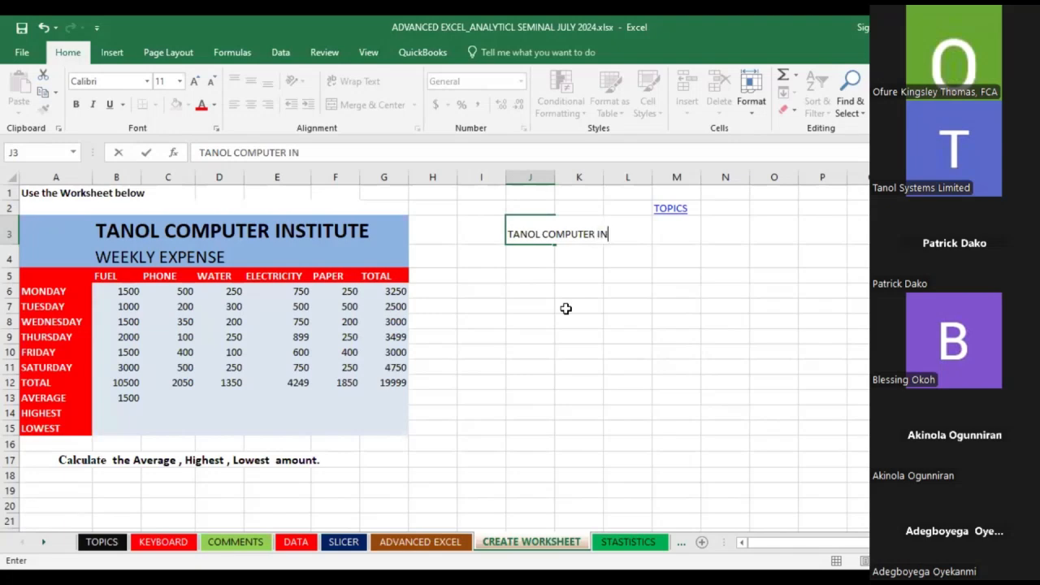
pyautogui.write('STITUTE')
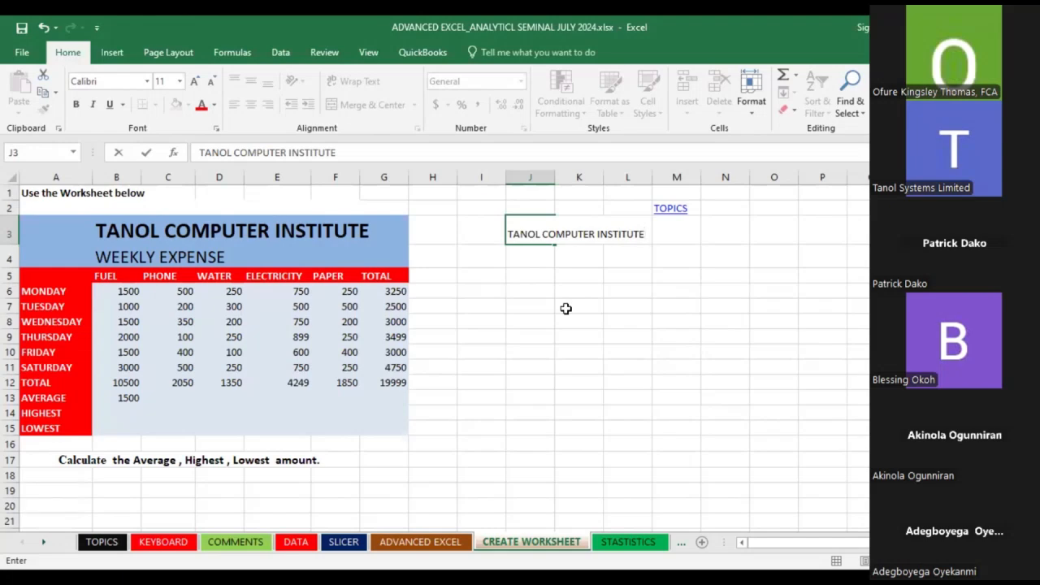
pyautogui.click(517, 264)
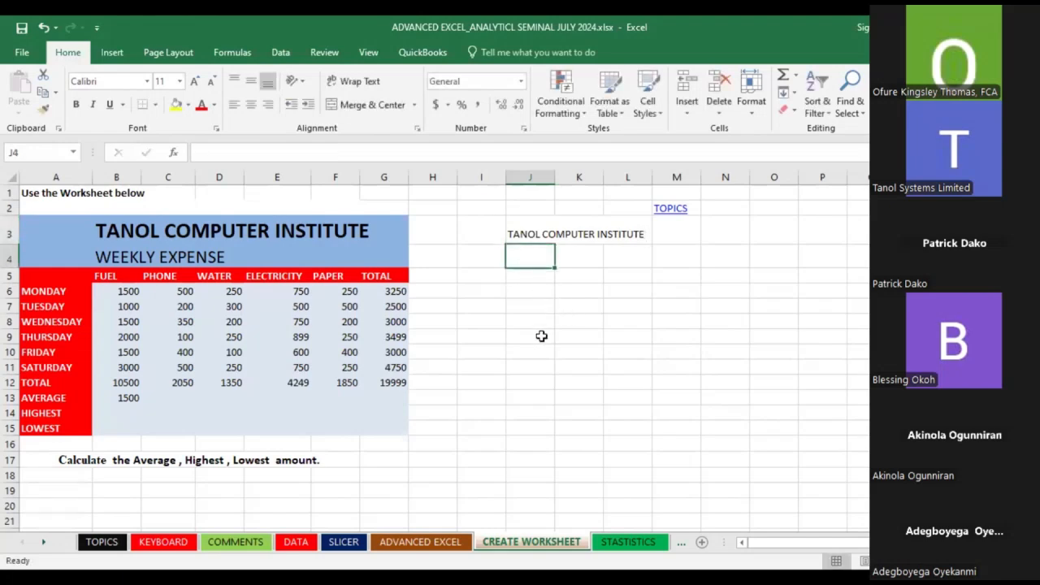
pyautogui.write('200')
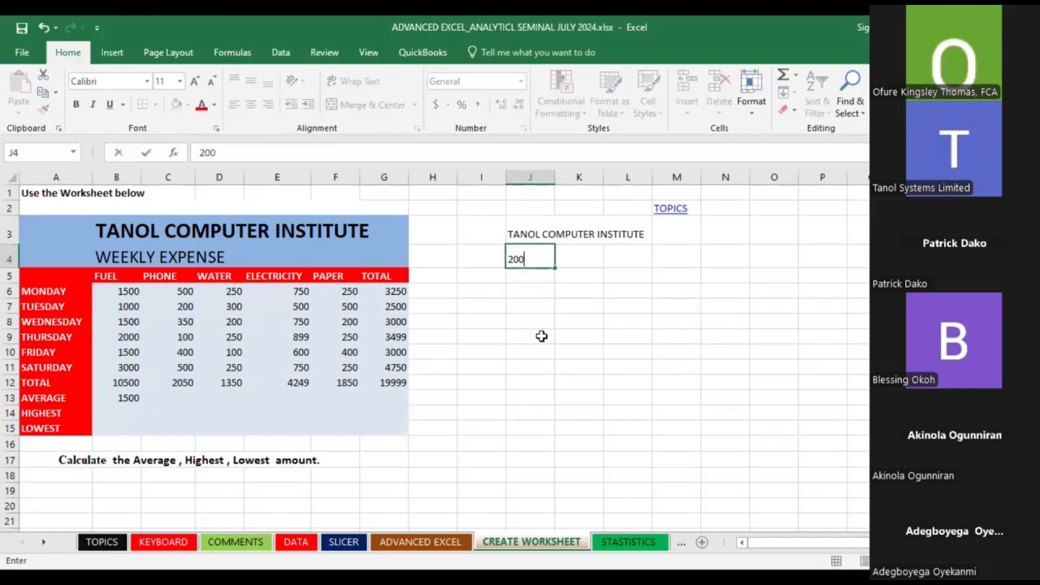
pyautogui.press('Tab')
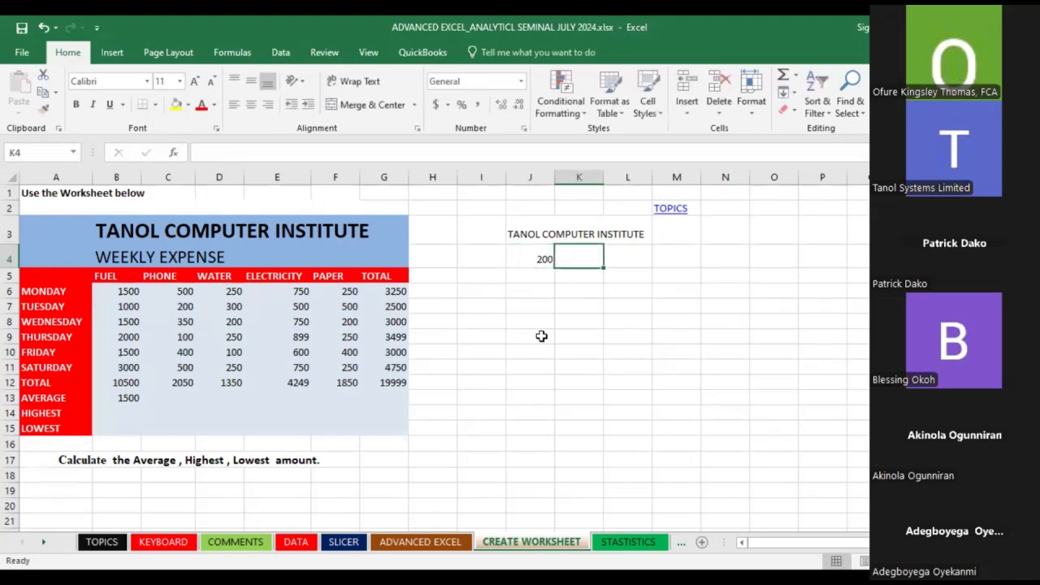
pyautogui.write('2000')
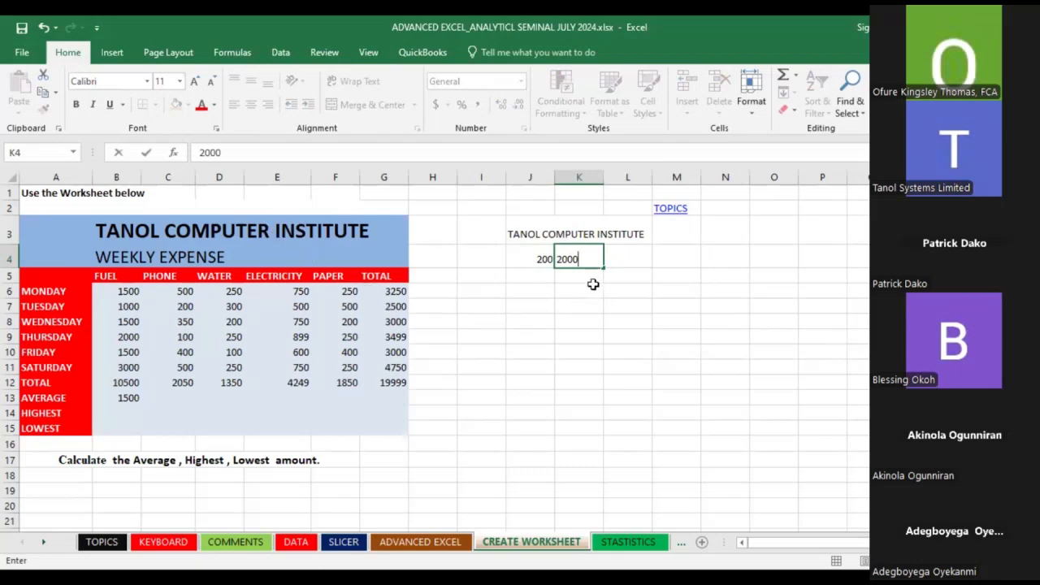
pyautogui.moveTo(512, 235); pyautogui.dragTo(627, 262)
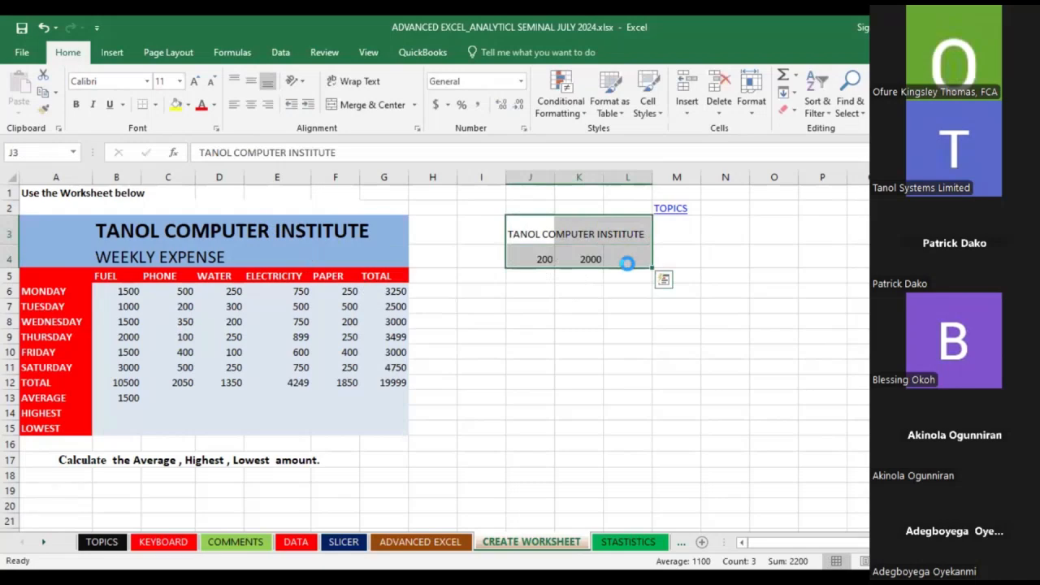
pyautogui.press('Delete')
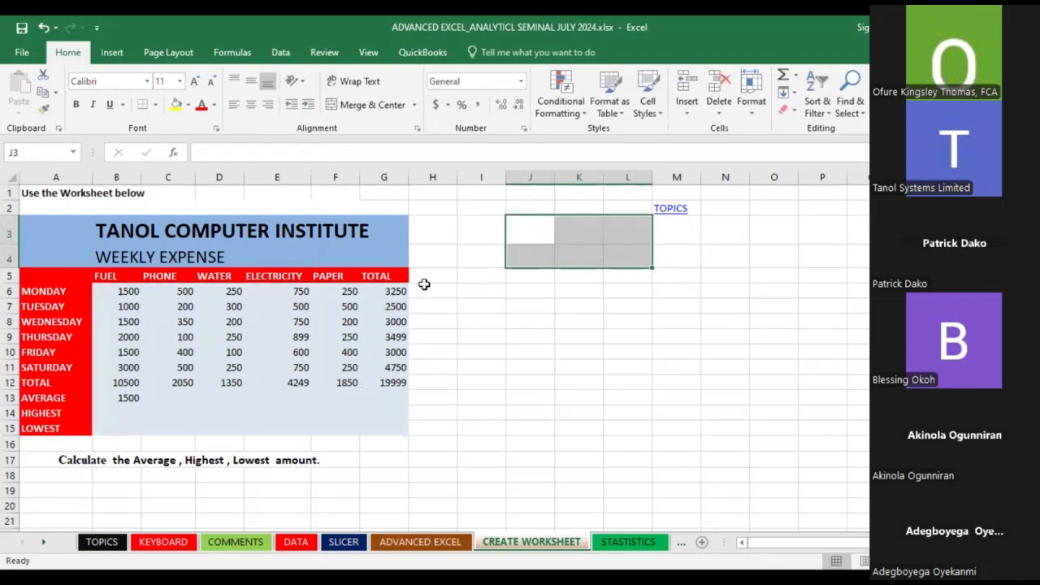
# Clear the TOTAL column of the weekly expense table, cells G6:G12
pyautogui.moveTo(392, 291); pyautogui.dragTo(408, 383)
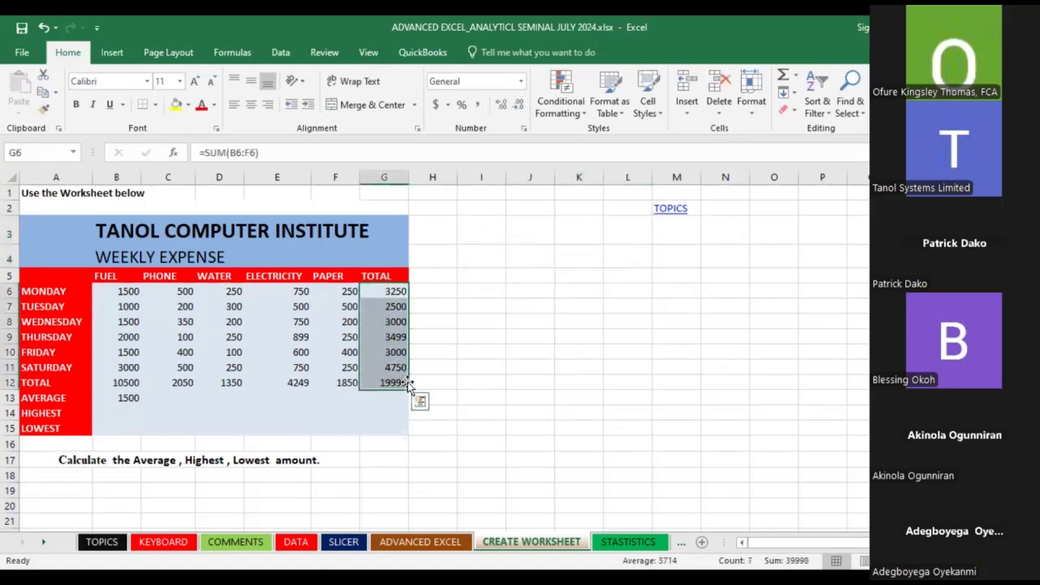
pyautogui.press('Delete')
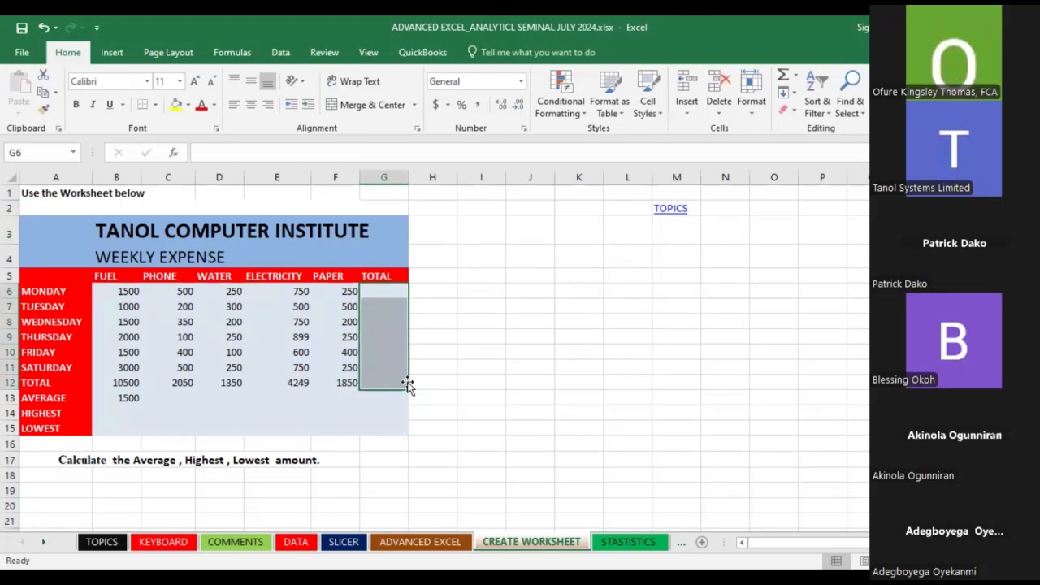
# Total Monday's expenses in G6 with the cell-by-cell formula =B6+C6+D6+E6+F6, and clear the formula from the cell
pyautogui.click(395, 293)
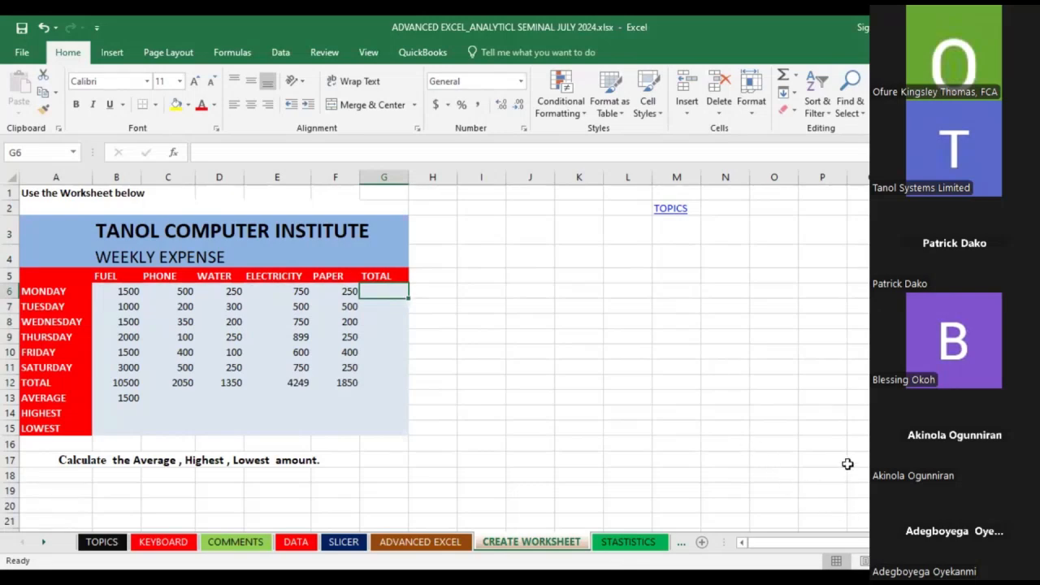
pyautogui.write('=')
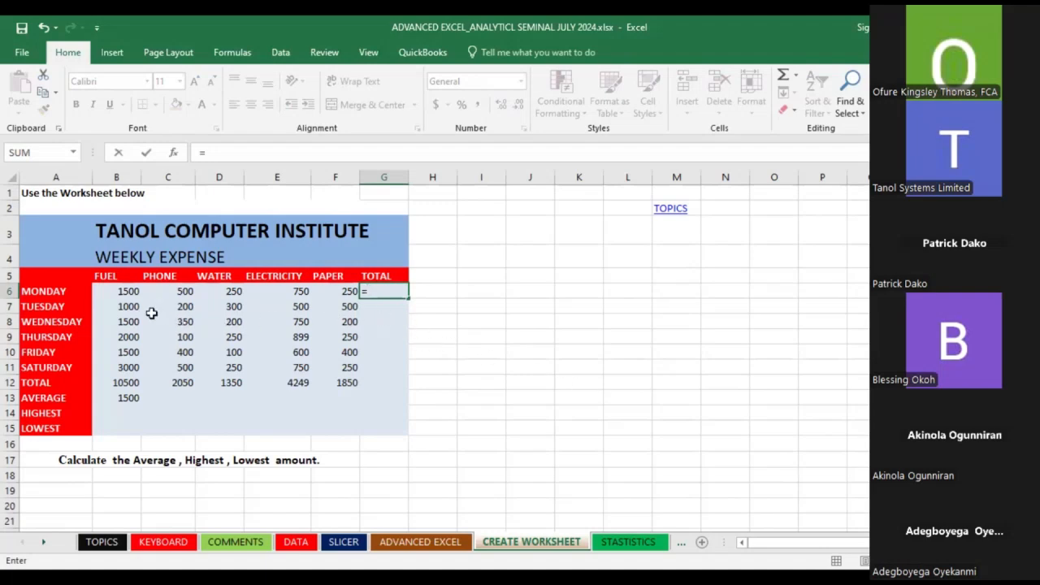
pyautogui.click(134, 290)
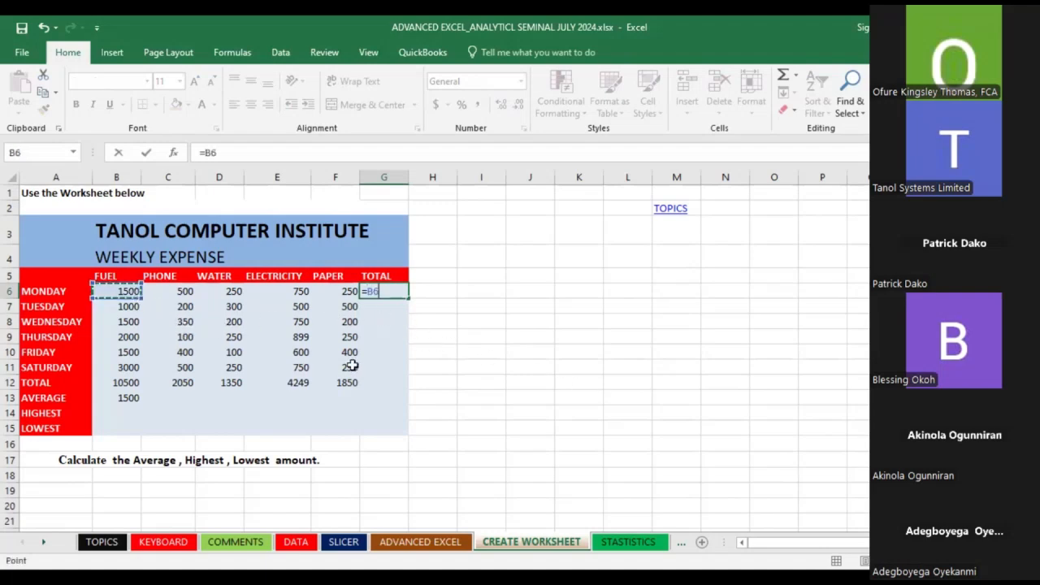
pyautogui.write('+')
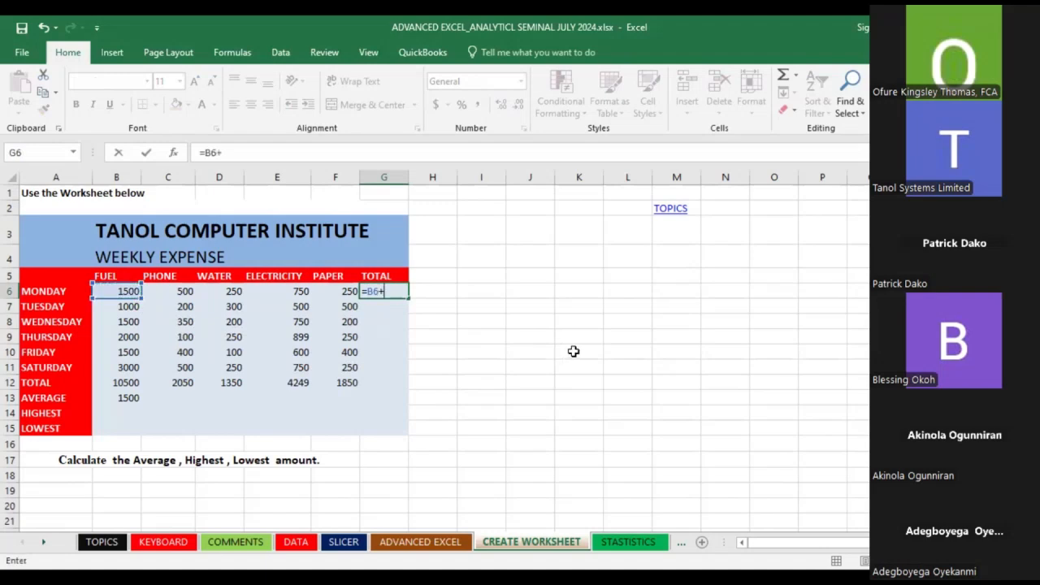
pyautogui.click(194, 293)
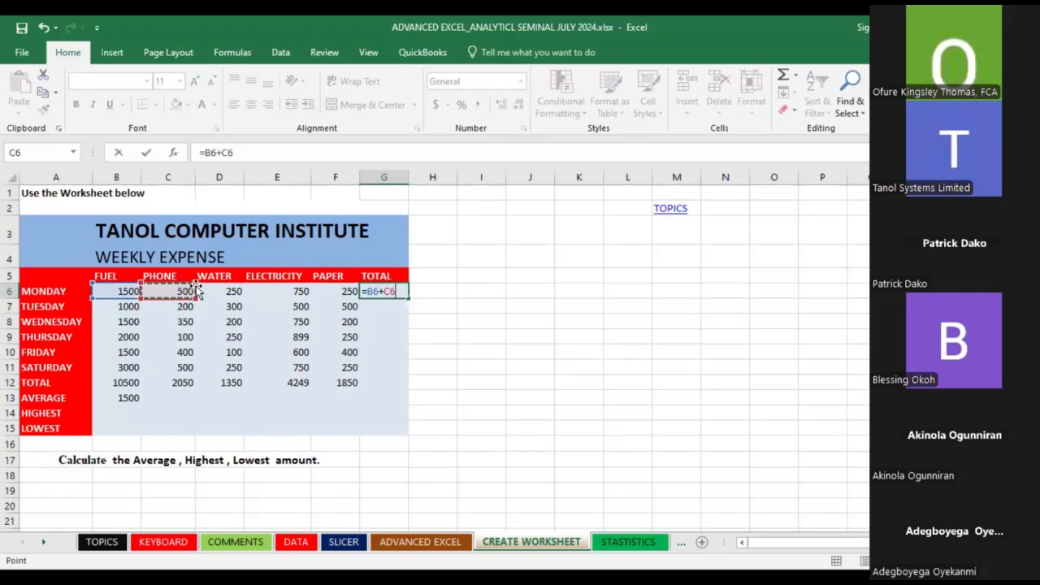
pyautogui.write('+')
pyautogui.click(227, 293)
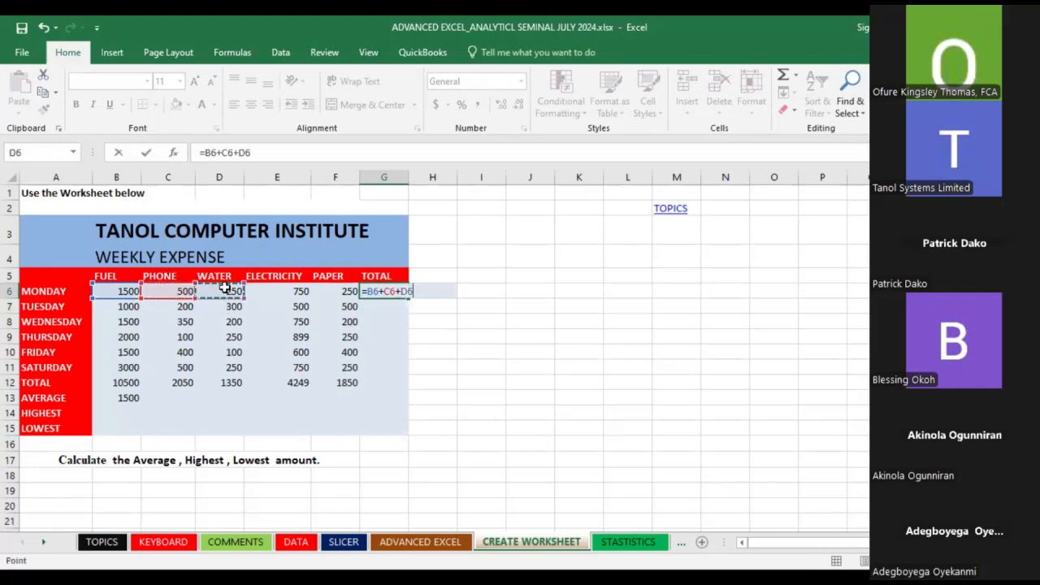
pyautogui.write('+')
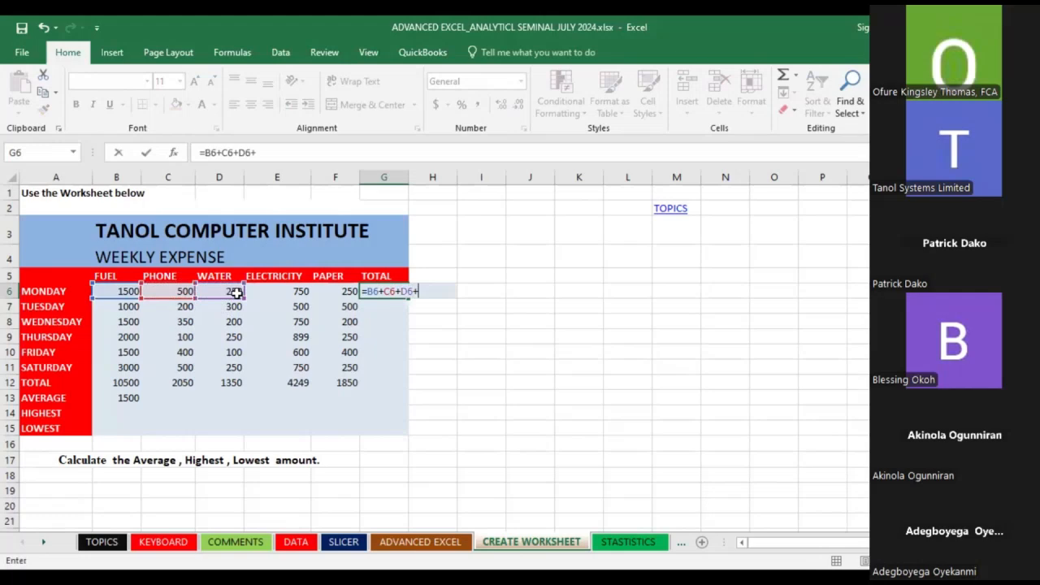
pyautogui.click(281, 292)
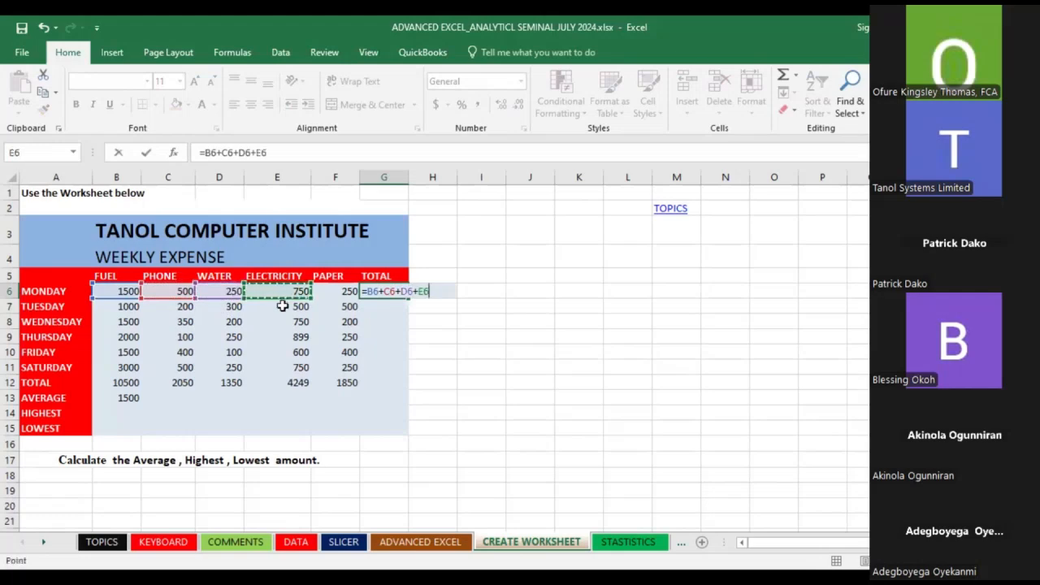
pyautogui.write('+')
pyautogui.click(345, 290)
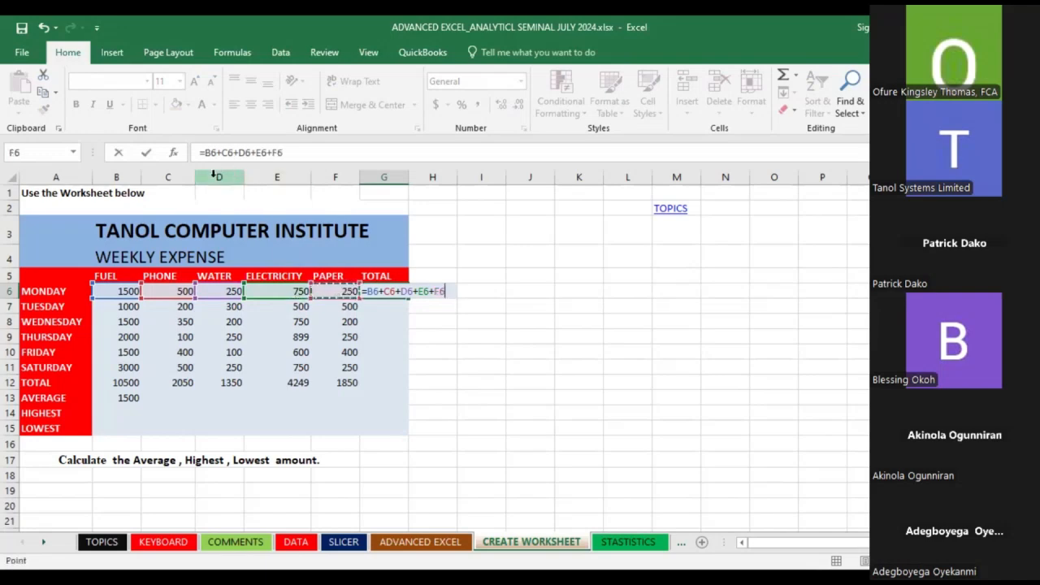
pyautogui.click(145, 152)
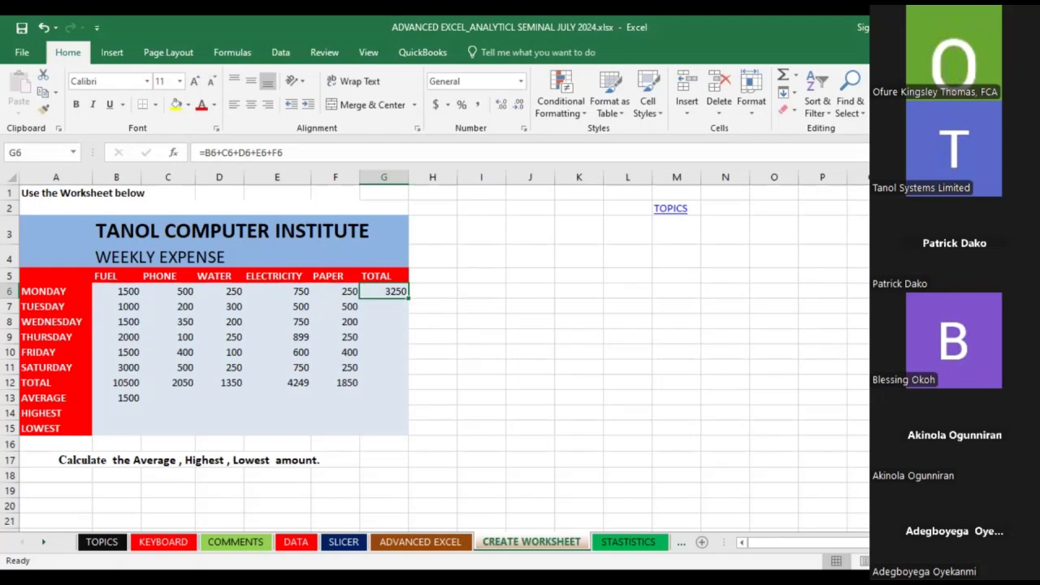
pyautogui.press('BackSpace')
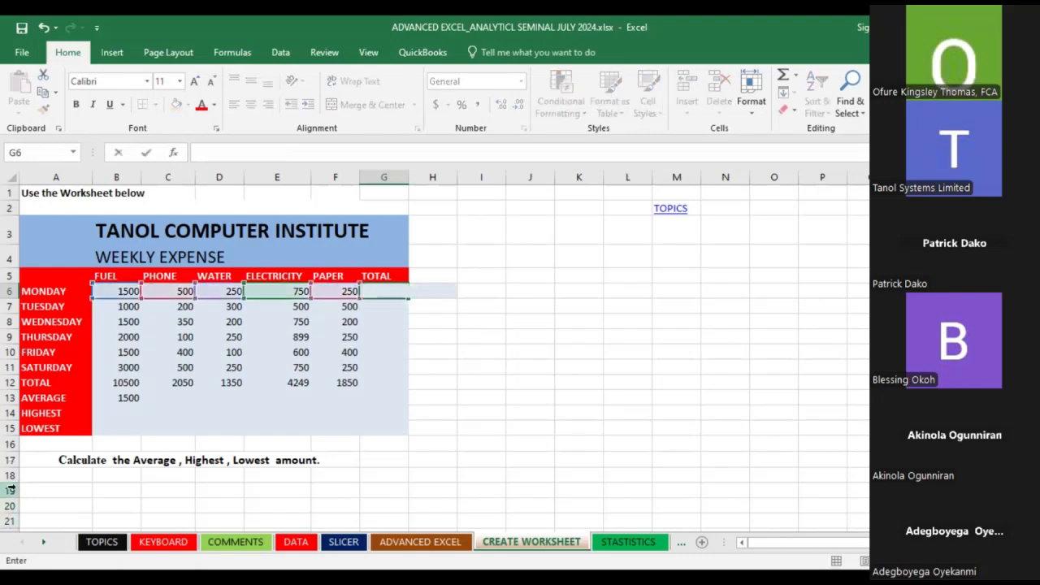
pyautogui.click(446, 370)
# Total Monday's expenses in G6 with AutoSum, =SUM(B6:F6), and fill the formula down to G12
pyautogui.click(395, 292)
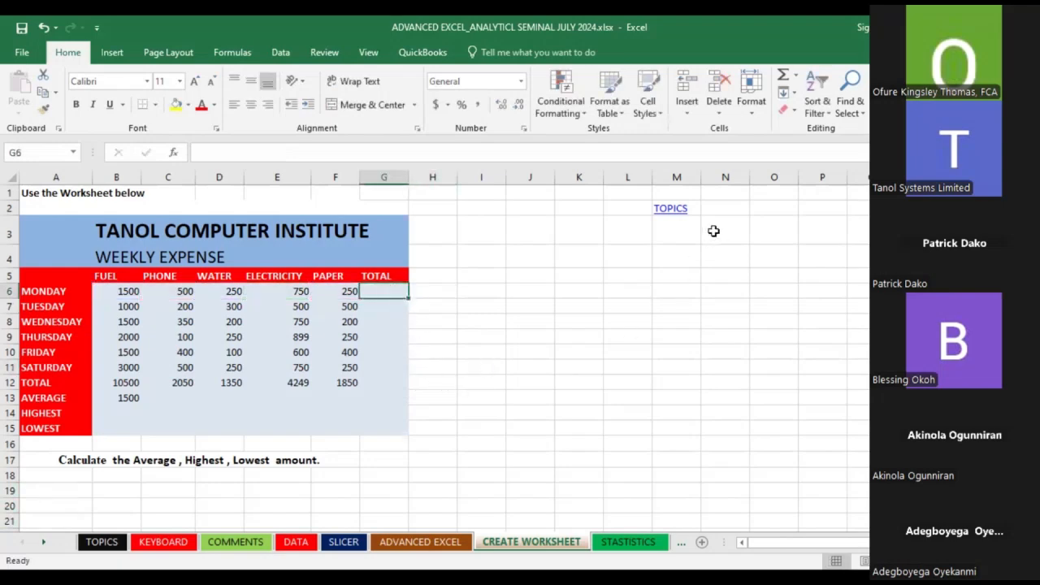
pyautogui.click(783, 80)
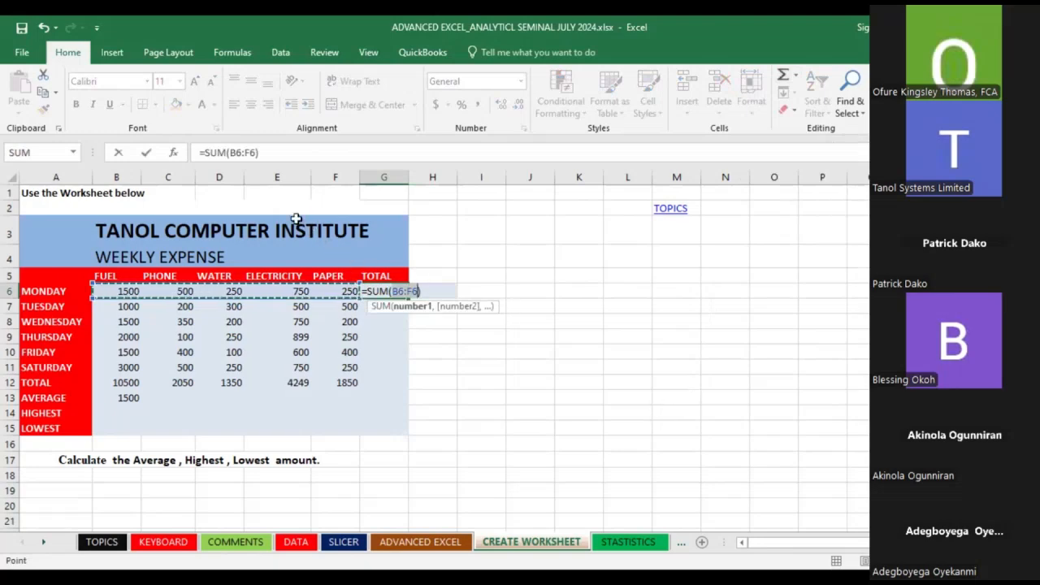
pyautogui.click(147, 153)
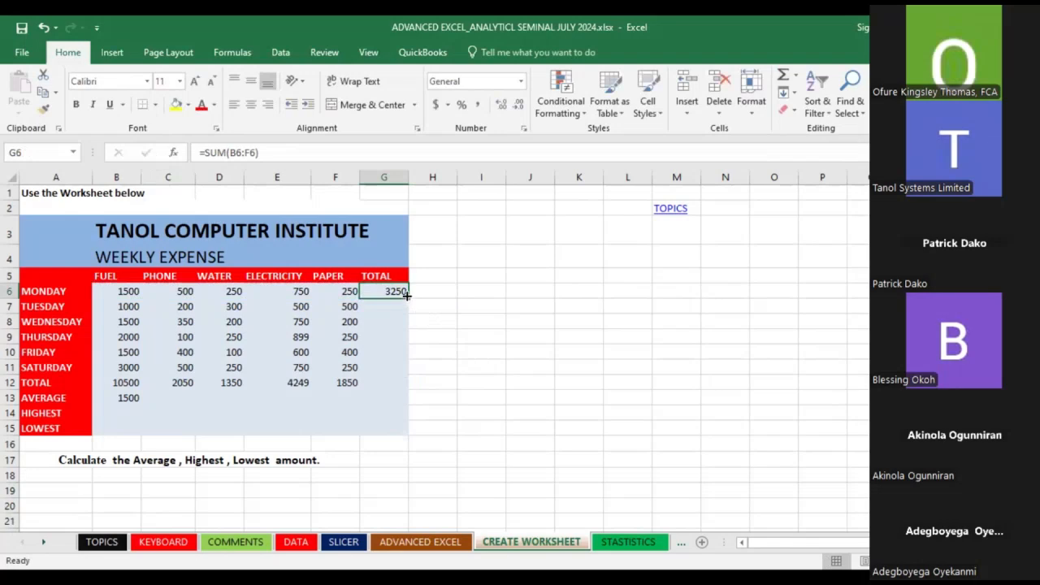
pyautogui.moveTo(409, 298); pyautogui.dragTo(398, 383)
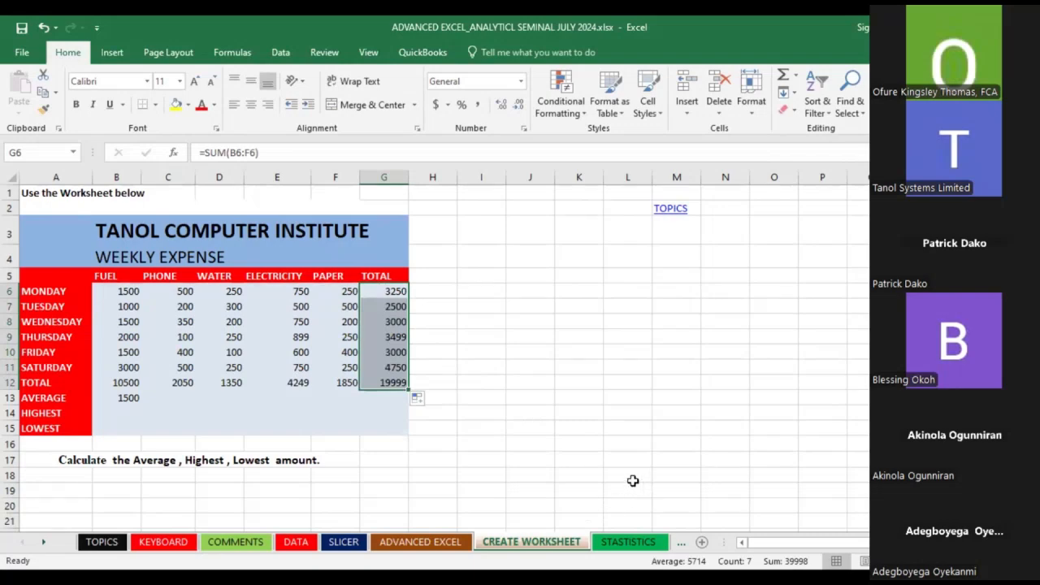
# Clear the existing AVERAGE formula from cell B13 of the weekly expense table
pyautogui.click(130, 398)
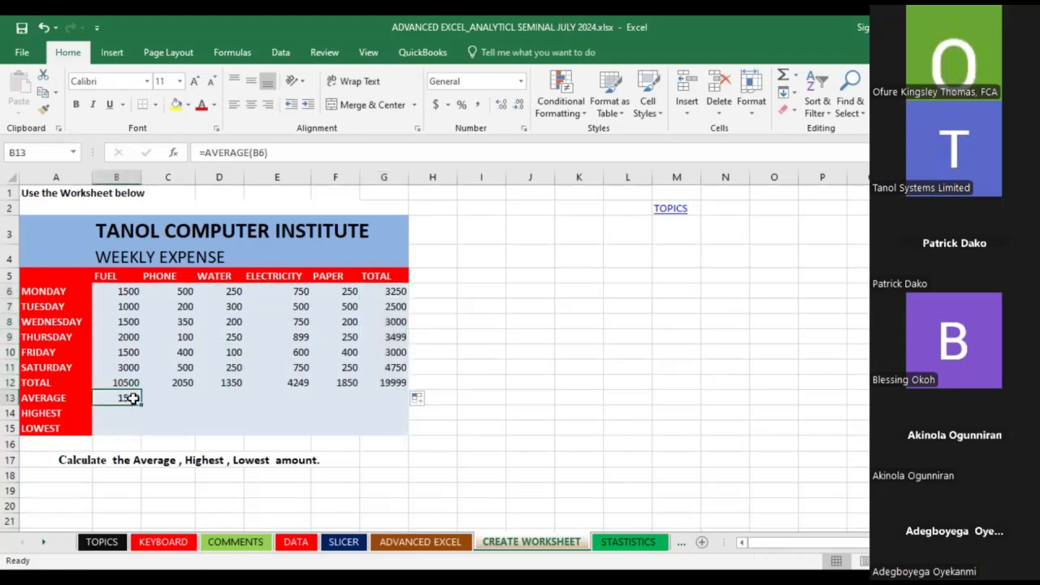
pyautogui.press('Delete')
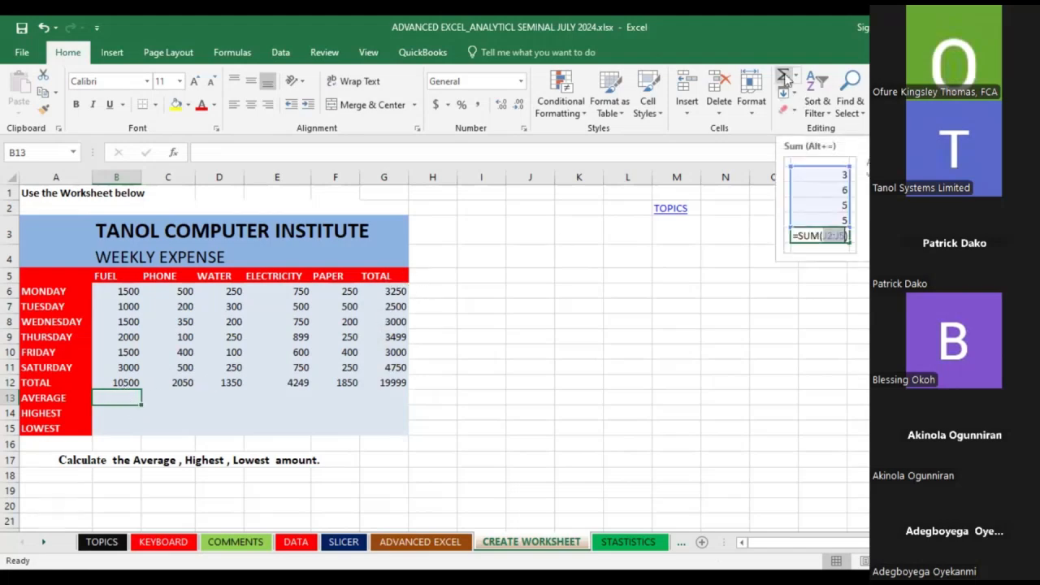
pyautogui.click(782, 77)
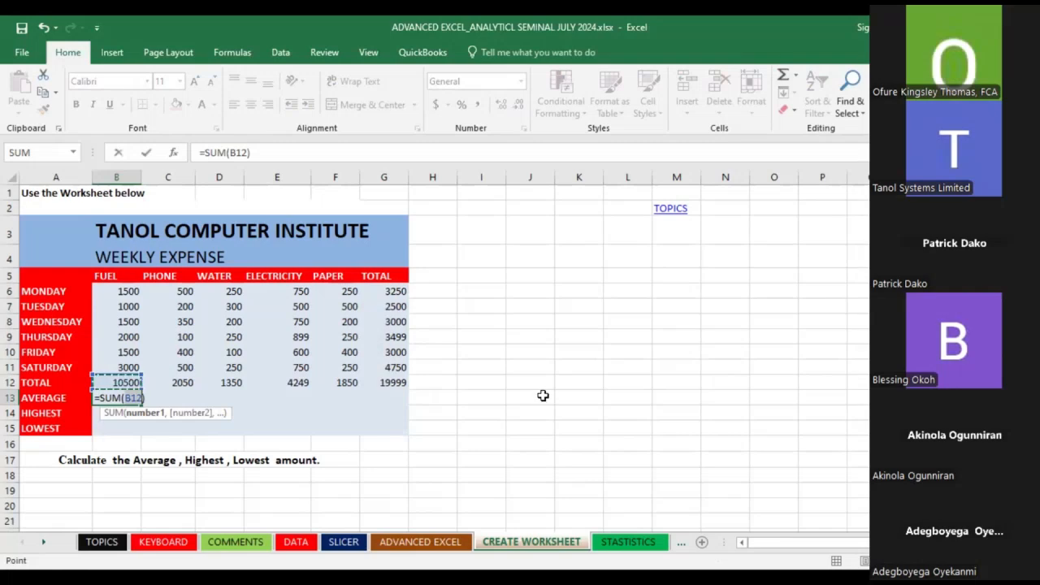
pyautogui.press('Escape')
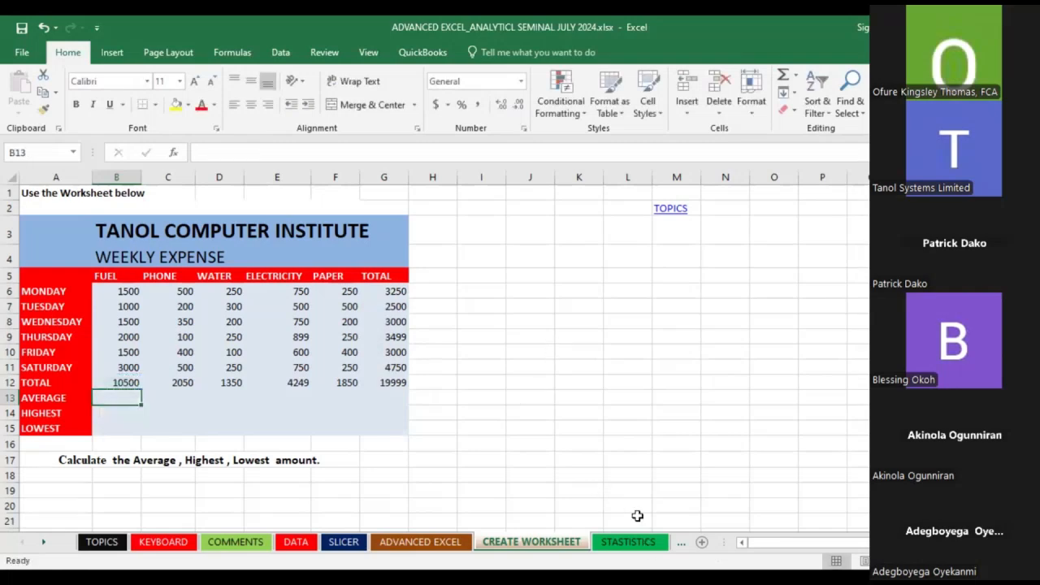
pyautogui.click(627, 476)
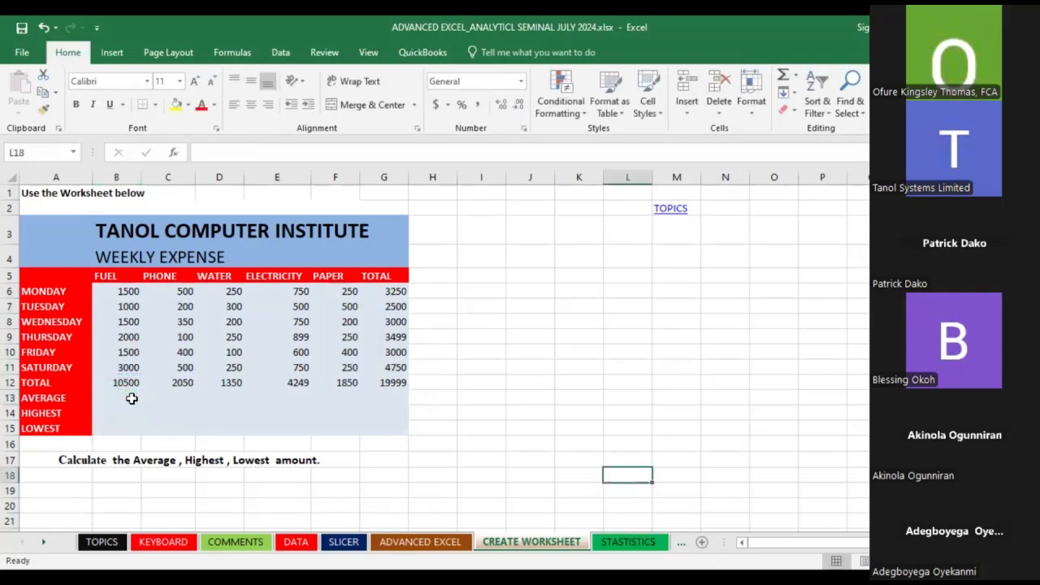
# Clear the TOTAL row of the weekly expense table, cells B12:G12
pyautogui.moveTo(123, 382); pyautogui.dragTo(375, 389)
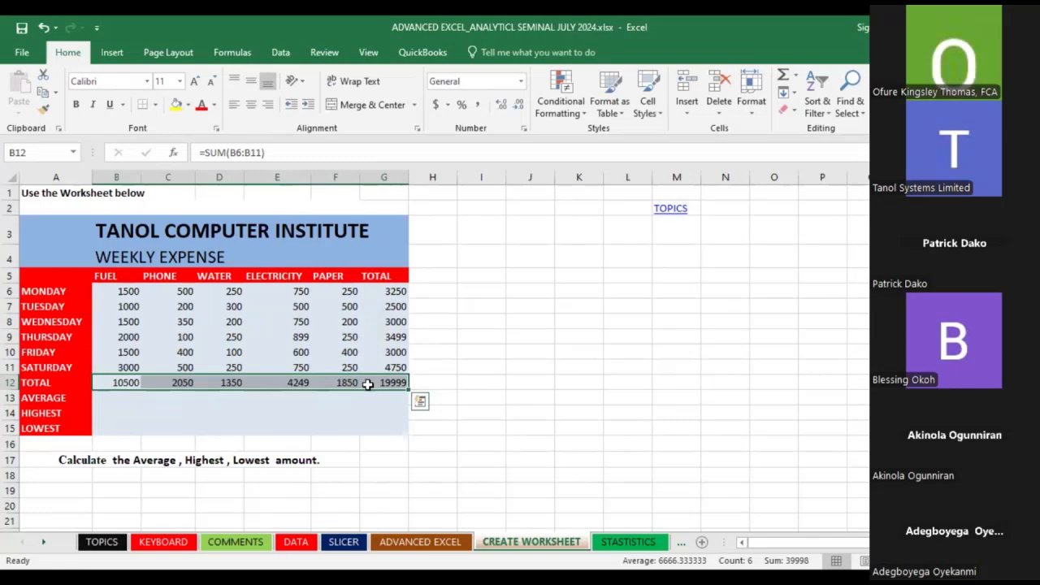
pyautogui.press('Delete')
pyautogui.click(508, 414)
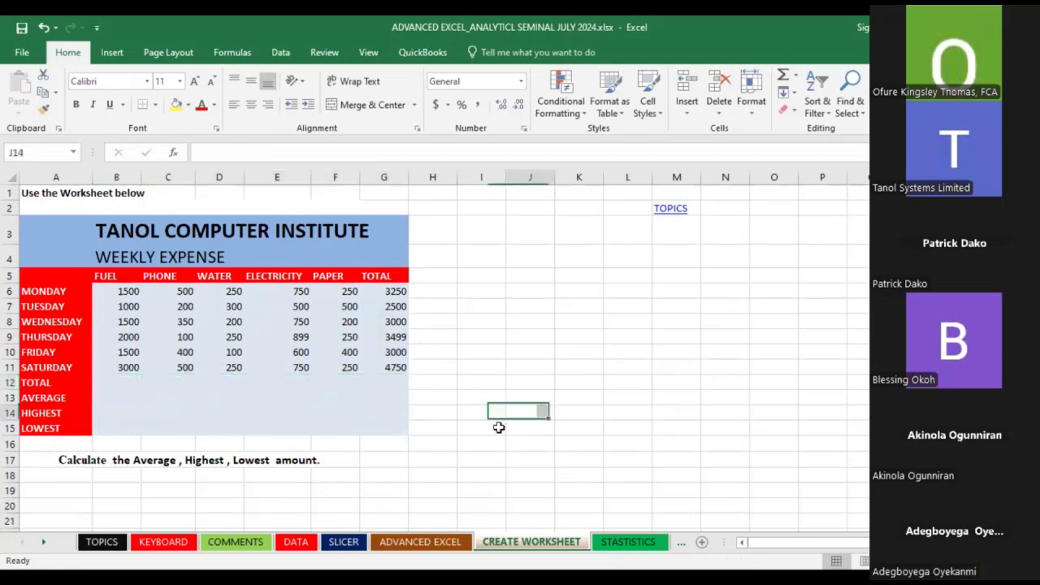
# Total the FUEL column in B12 with AutoSum, =SUM(B6:B11), and fill the formula across to G12
pyautogui.click(130, 379)
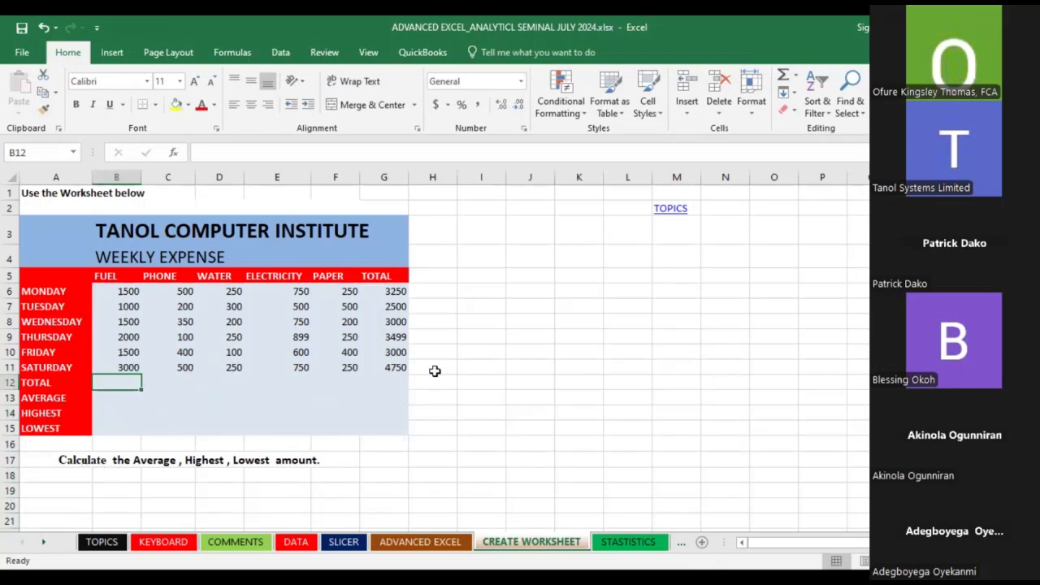
pyautogui.click(783, 75)
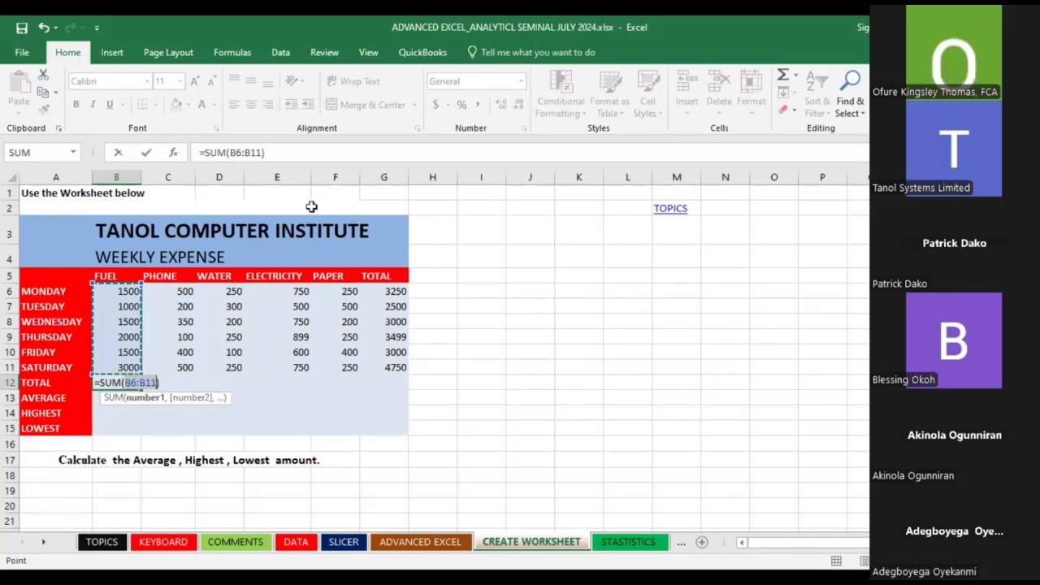
pyautogui.click(148, 153)
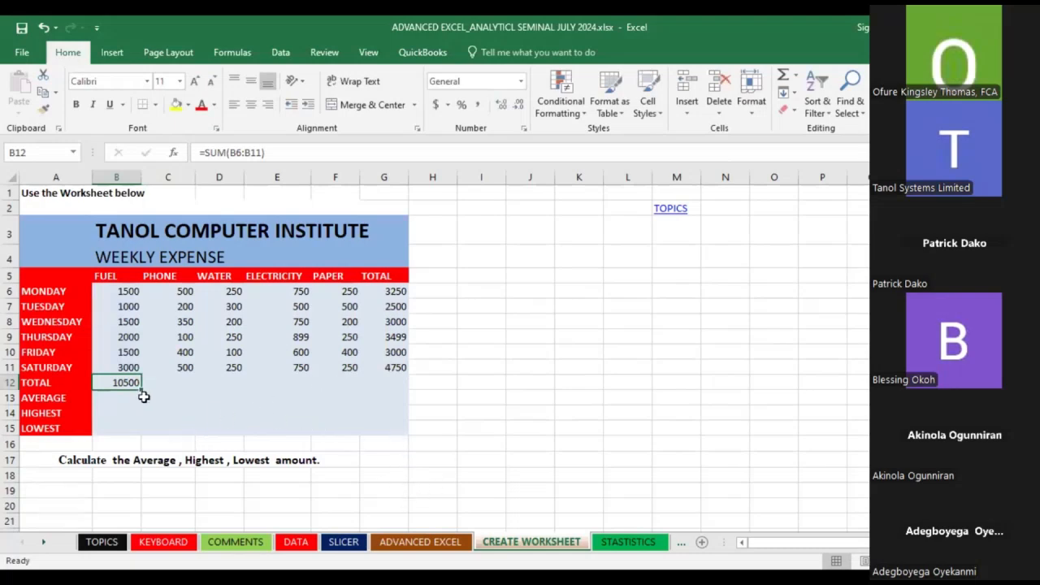
pyautogui.moveTo(144, 389); pyautogui.dragTo(382, 416)
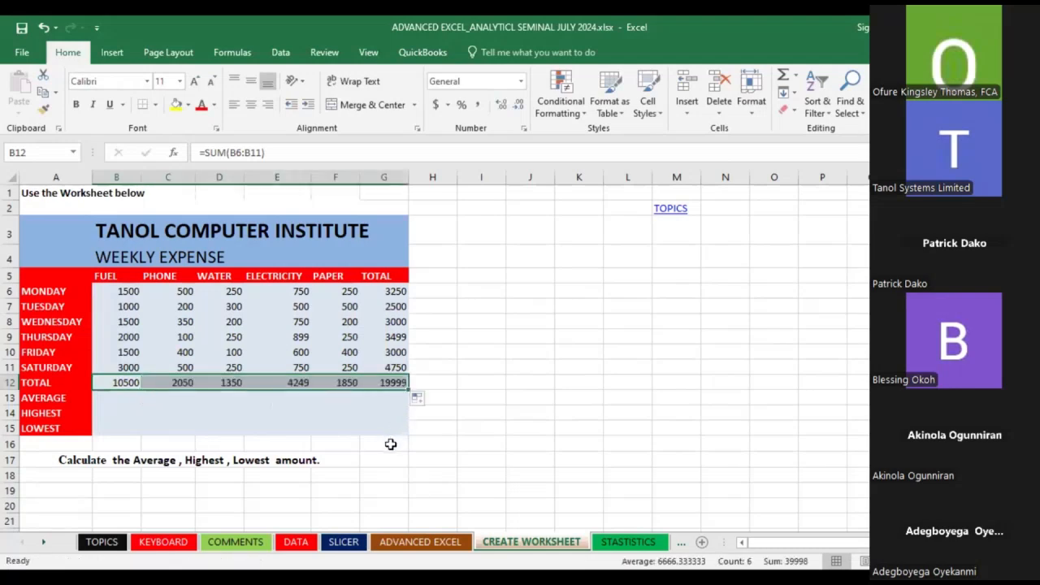
# Average the FUEL amounts in B13 with =AVERAGE(B6:B11), and fill the formula across to F13
pyautogui.click(120, 398)
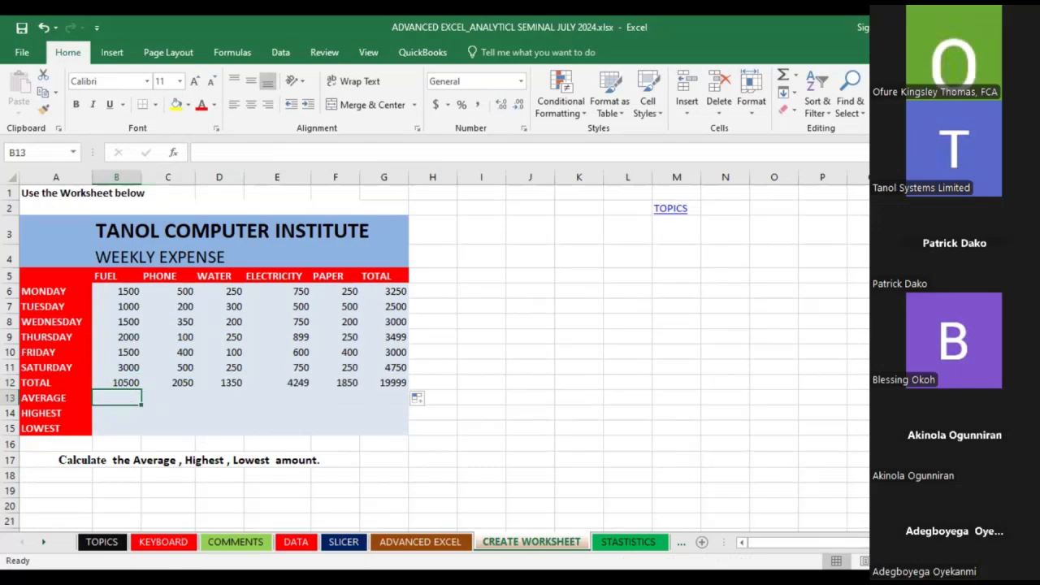
pyautogui.moveTo(954, 560); pyautogui.dragTo(964, 561)
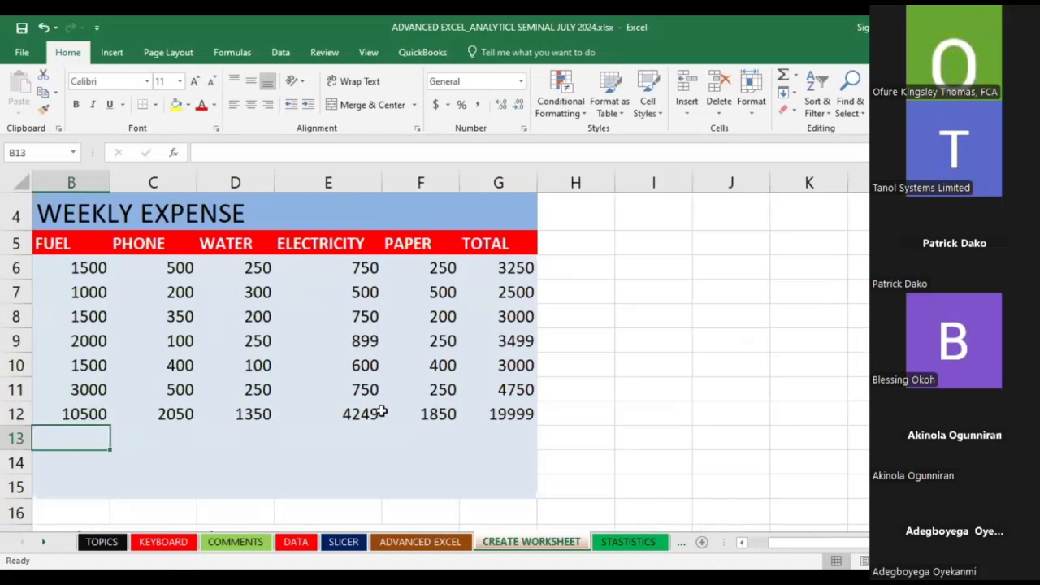
pyautogui.scroll(-1, 379, 407)
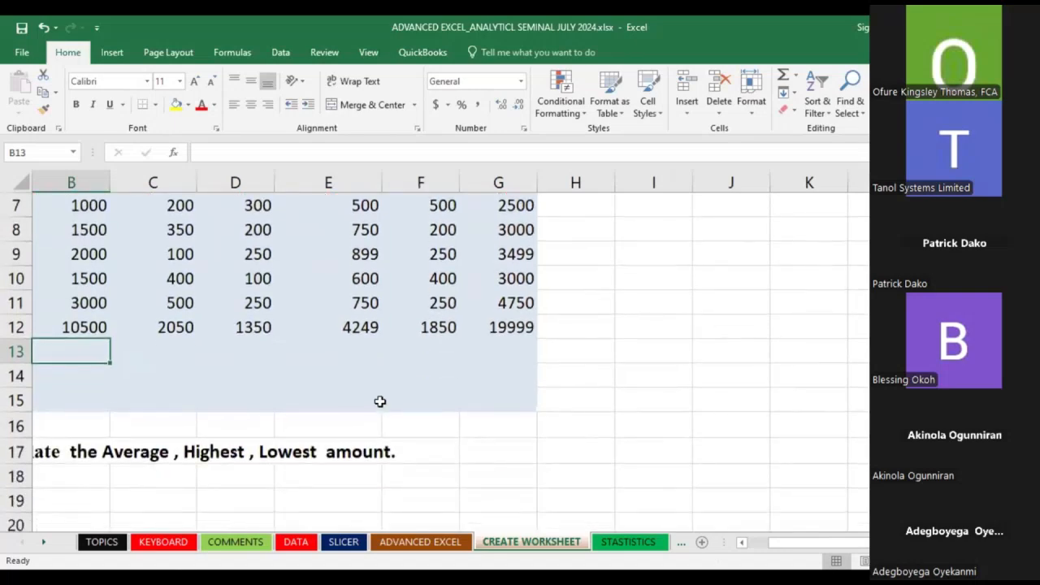
pyautogui.scroll(1, 380, 402)
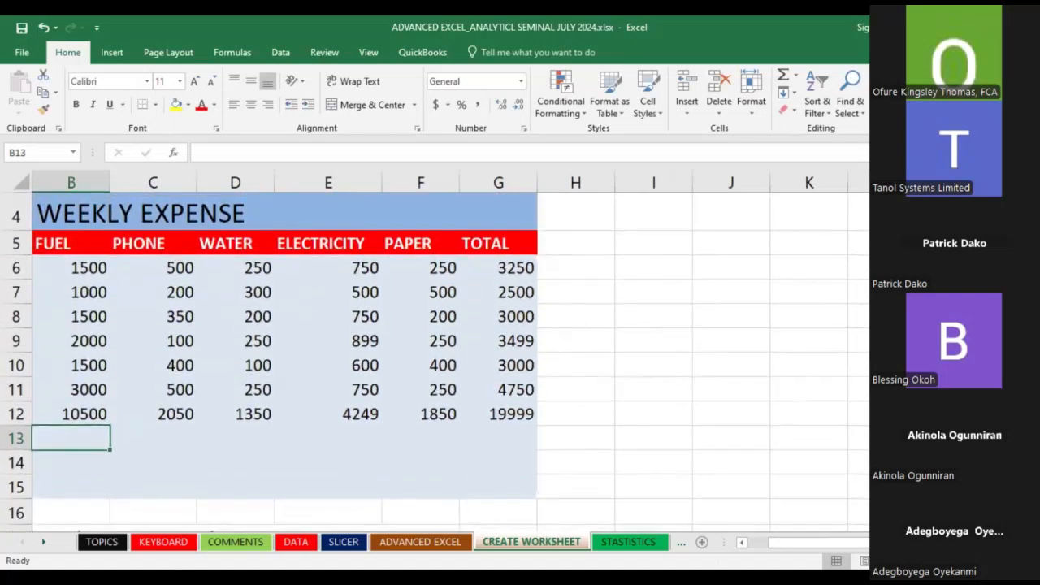
pyautogui.hscroll(-1, 228, 433)
pyautogui.scroll(-1, 228, 431)
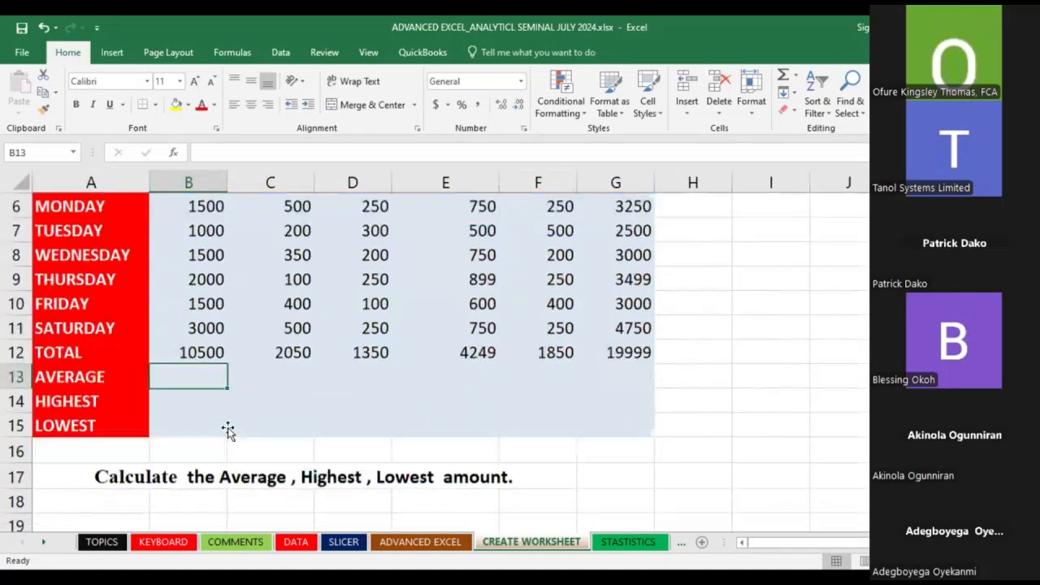
pyautogui.scroll(1, 228, 431)
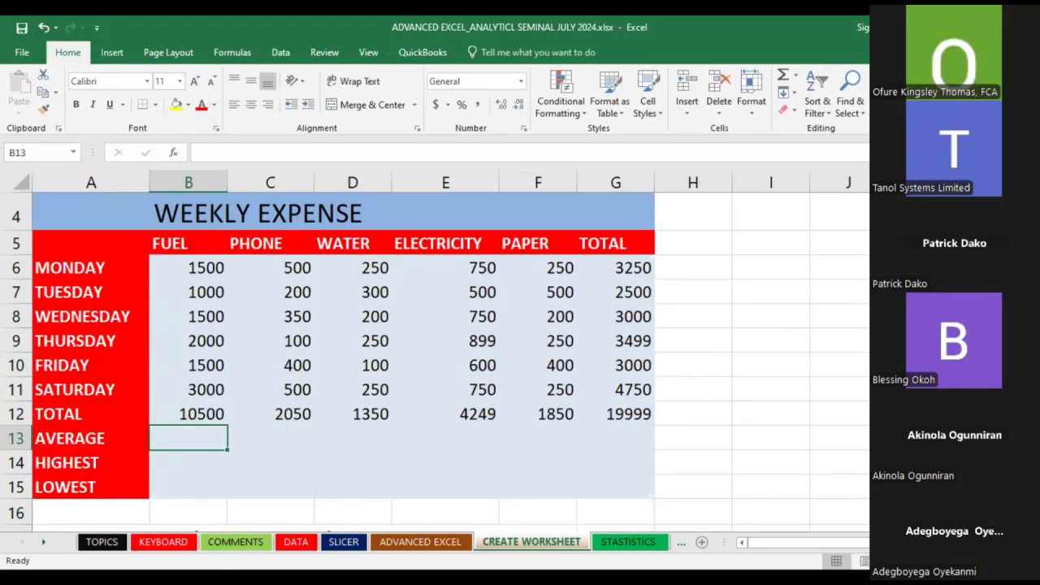
pyautogui.write('=')
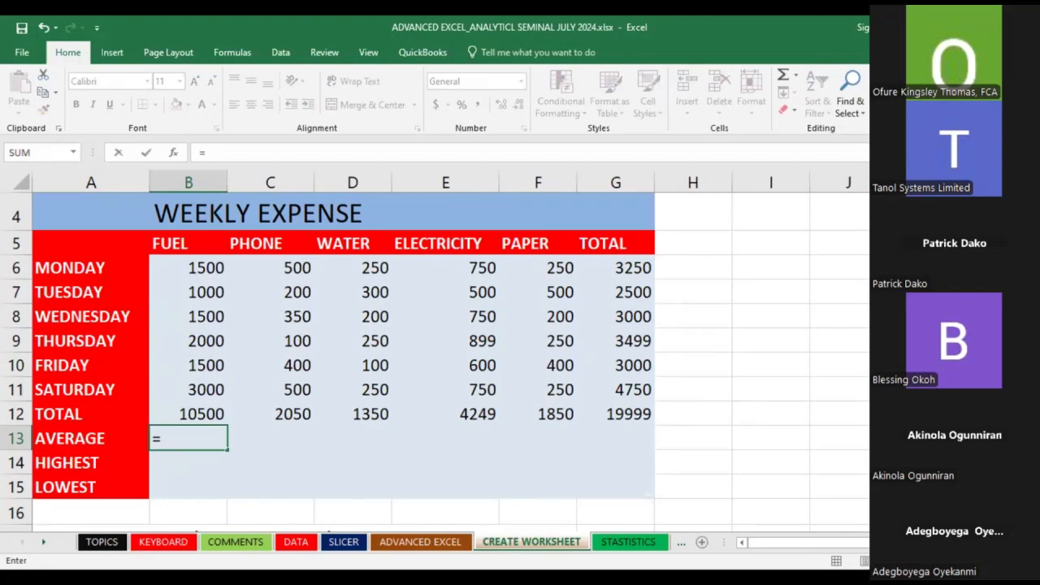
pyautogui.write('AV')
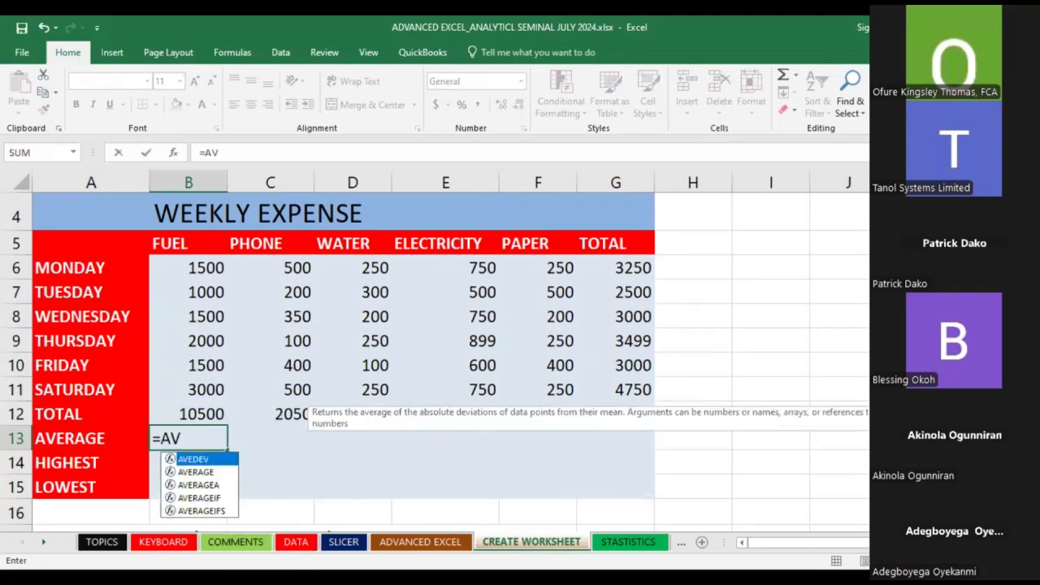
pyautogui.write('ERAGE')
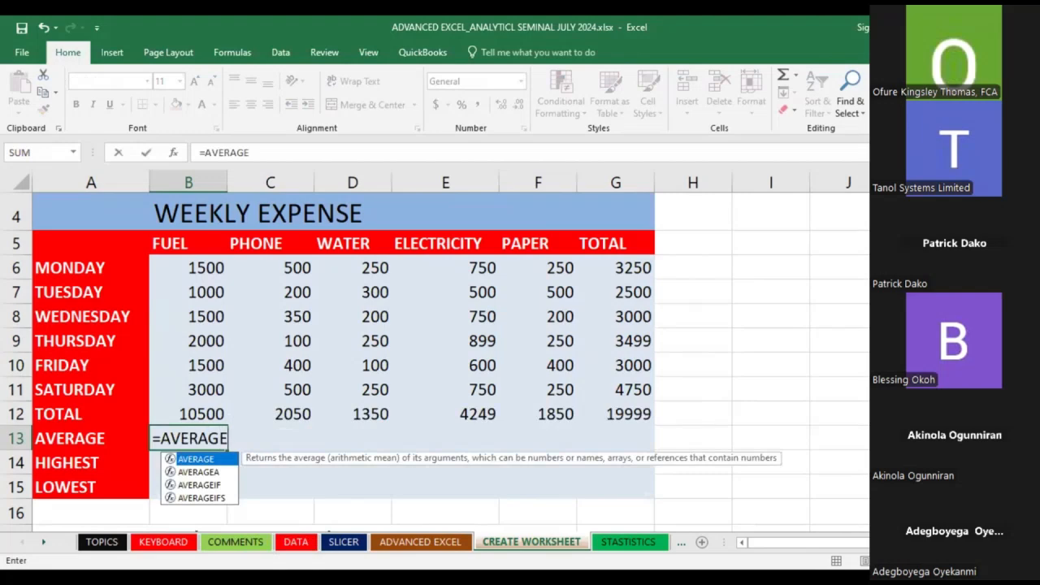
pyautogui.write('(')
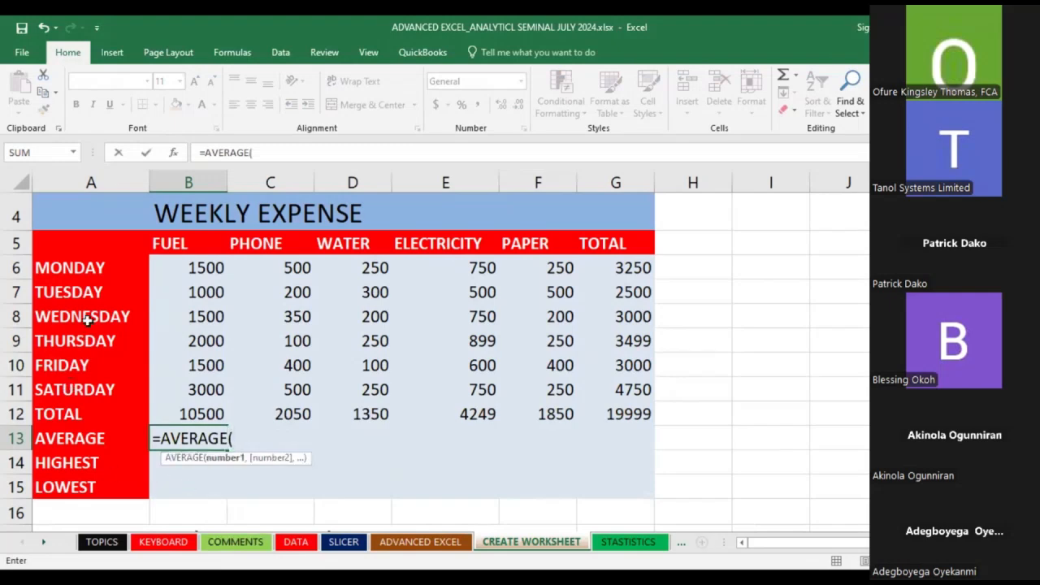
pyautogui.click(216, 267)
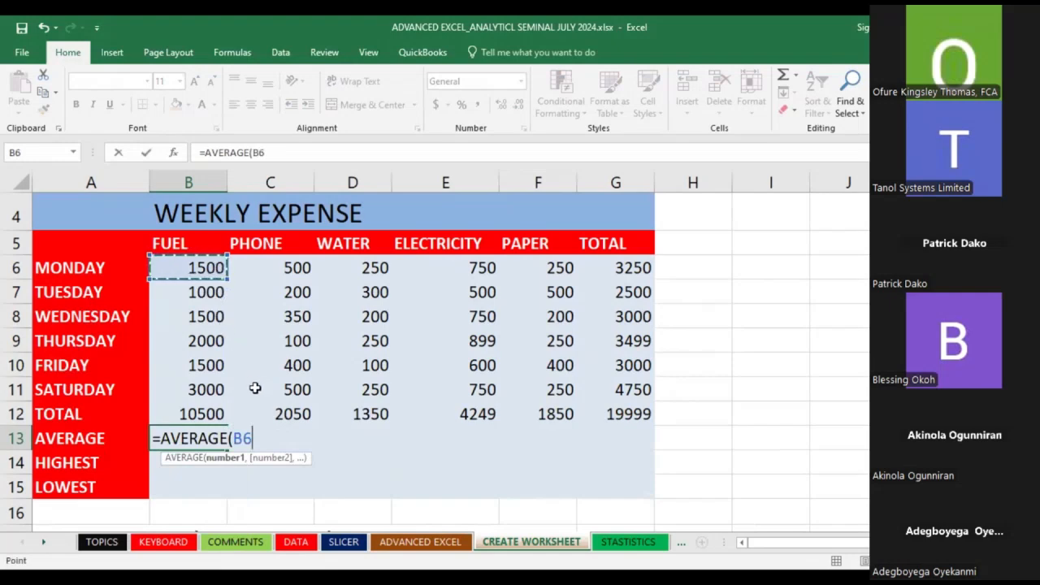
pyautogui.keyDown('shift'); pyautogui.click(212, 391); pyautogui.keyUp('shift')
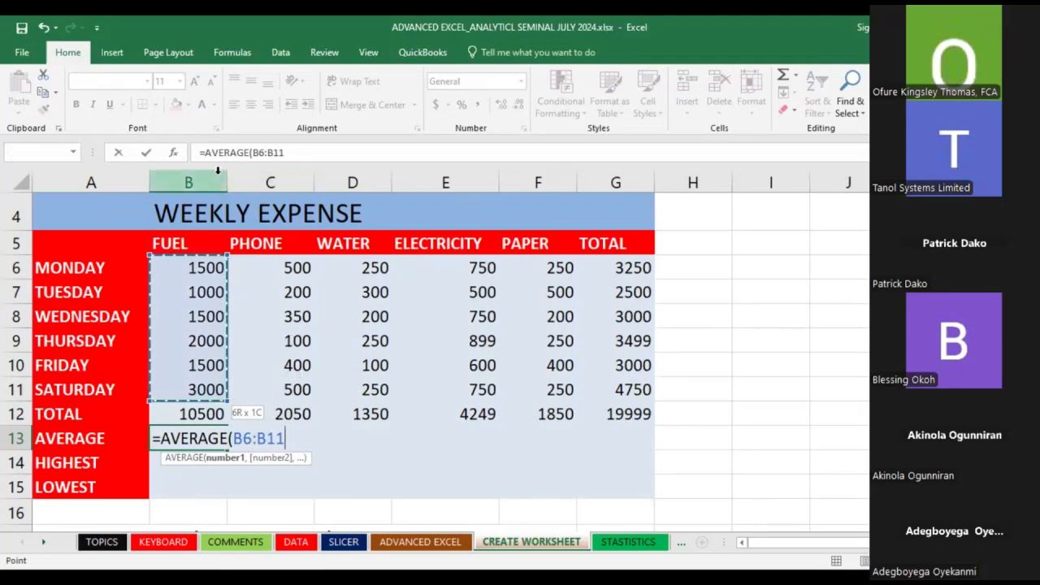
pyautogui.click(145, 152)
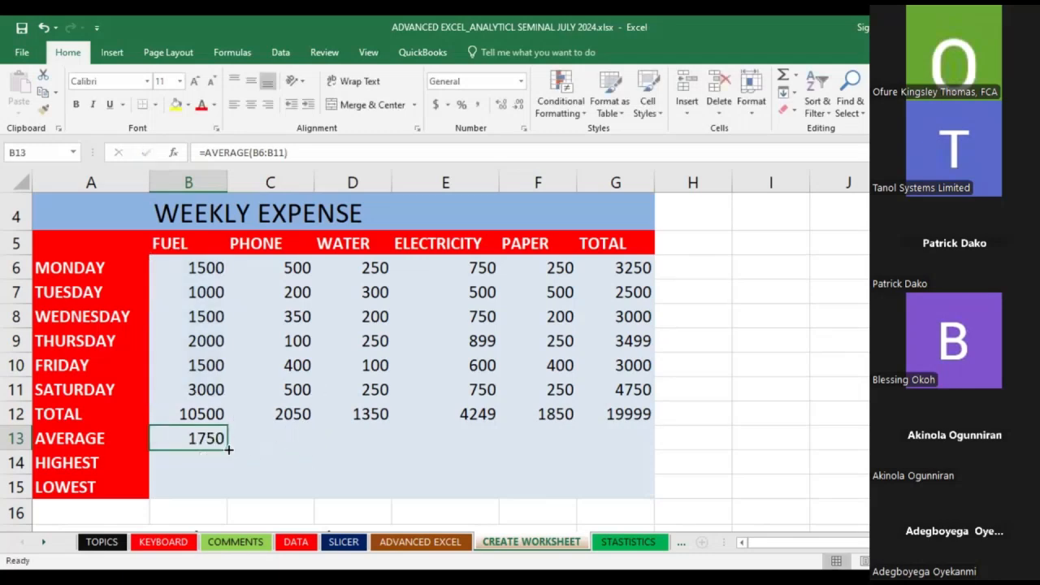
pyautogui.moveTo(229, 449); pyautogui.dragTo(569, 432)
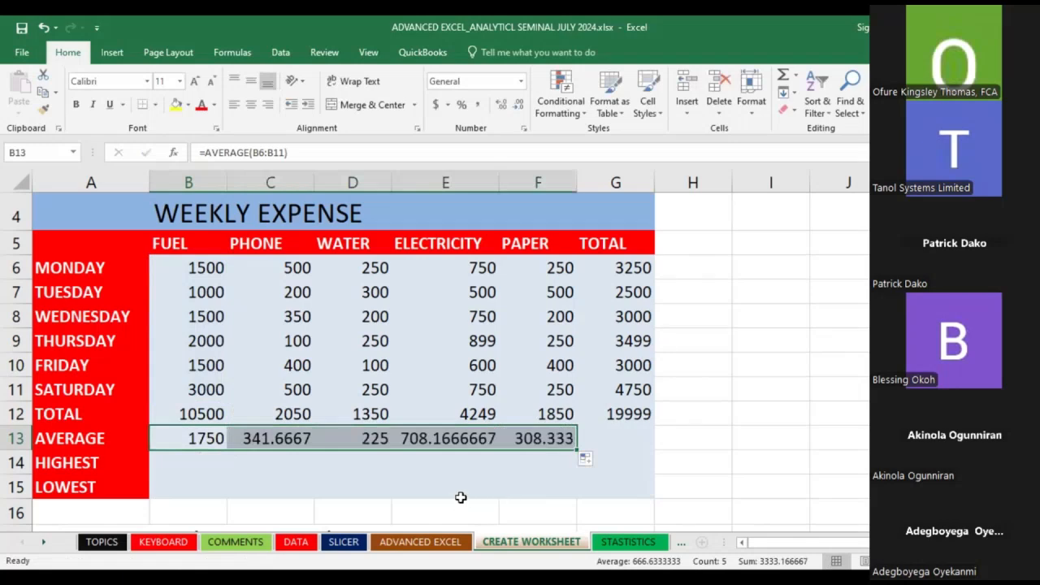
# Find the highest FUEL amount in B14 with =MAX(B6:B11), and fill the formula across to F14
pyautogui.click(200, 466)
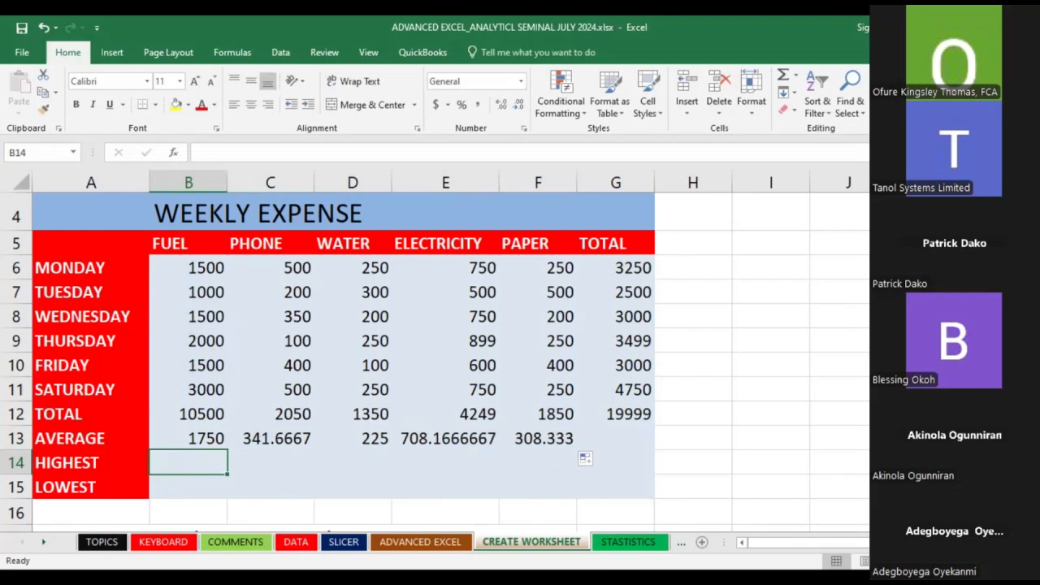
pyautogui.write('=')
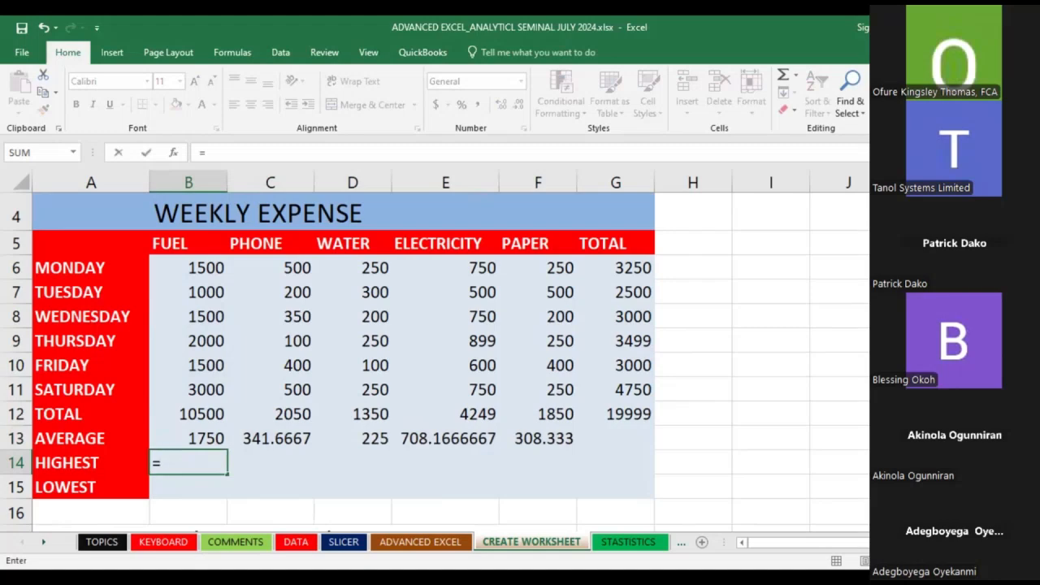
pyautogui.write('MAX')
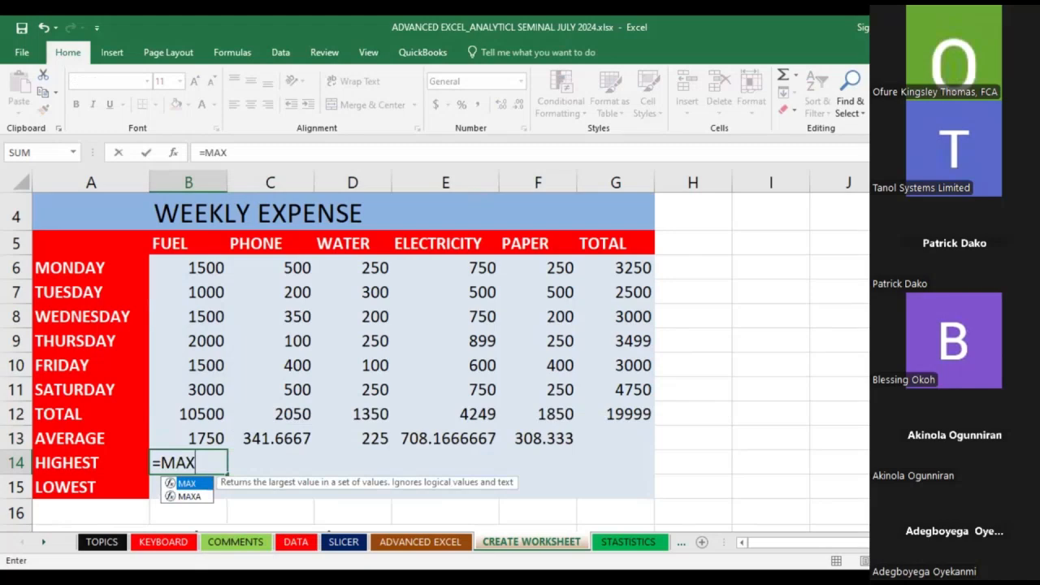
pyautogui.write('(')
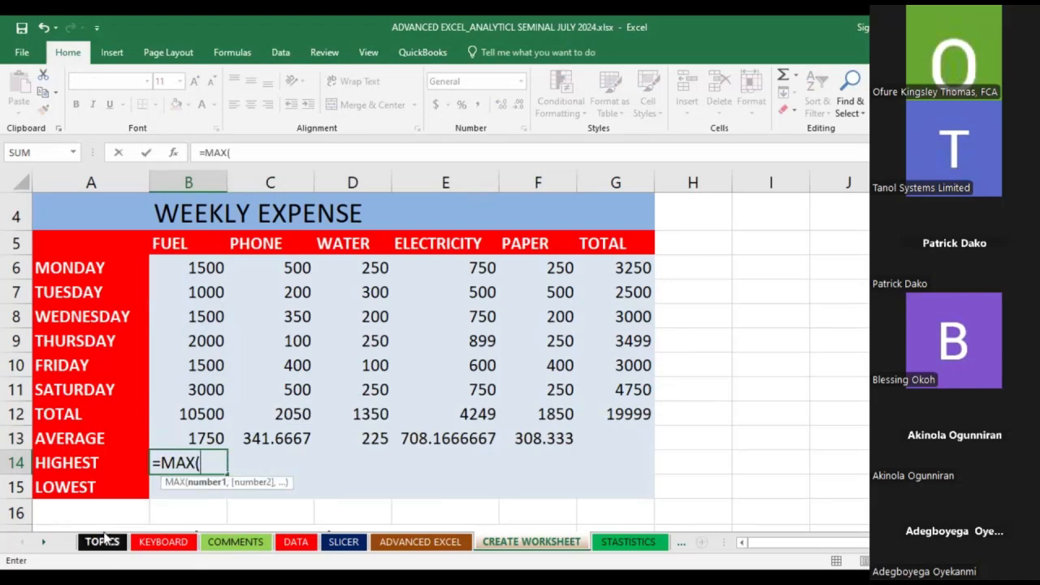
pyautogui.click(226, 268)
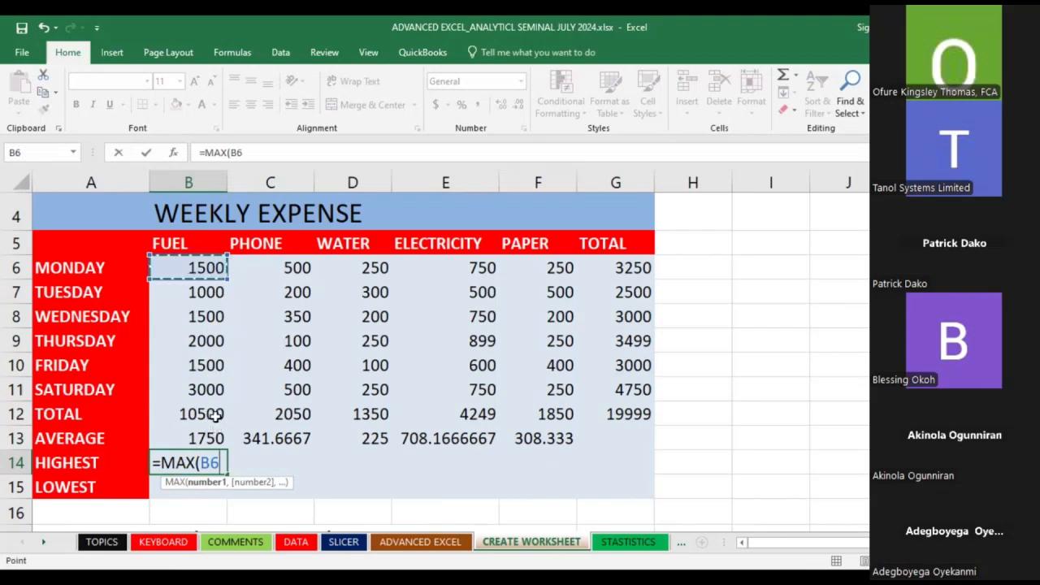
pyautogui.keyDown('shift'); pyautogui.click(209, 390); pyautogui.keyUp('shift')
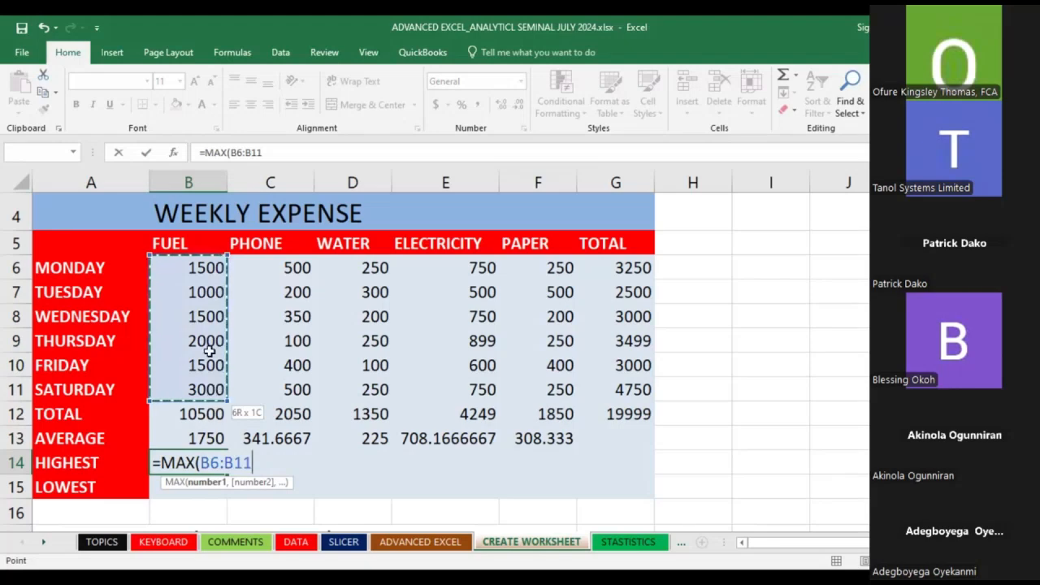
pyautogui.click(146, 153)
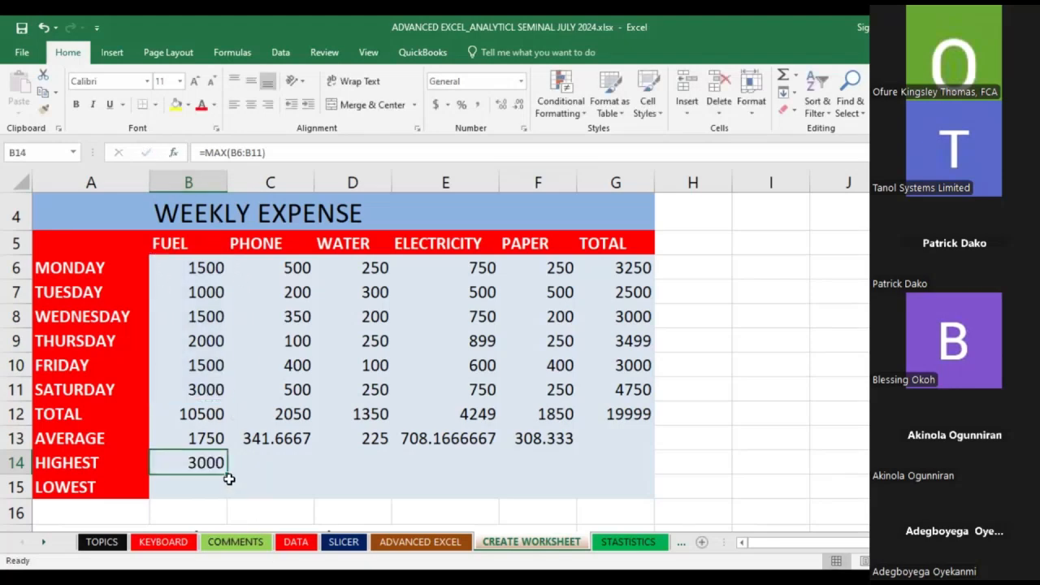
pyautogui.moveTo(230, 474); pyautogui.dragTo(546, 461)
# Find the lowest FUEL amount in B15 with =MIN(B6:B11), and fill the formula across to F15
pyautogui.scroll(-2, 394, 425)
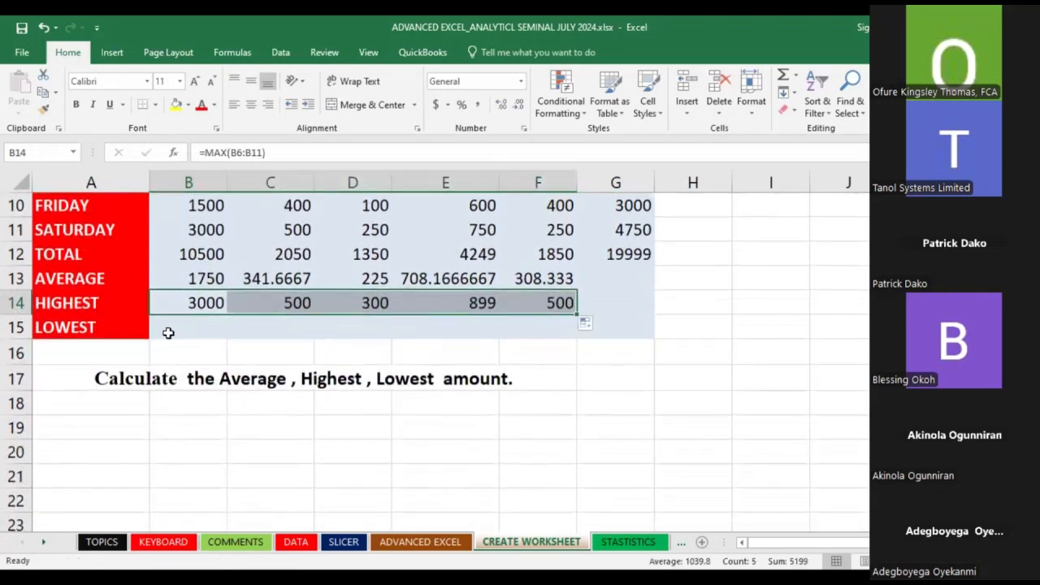
pyautogui.click(189, 329)
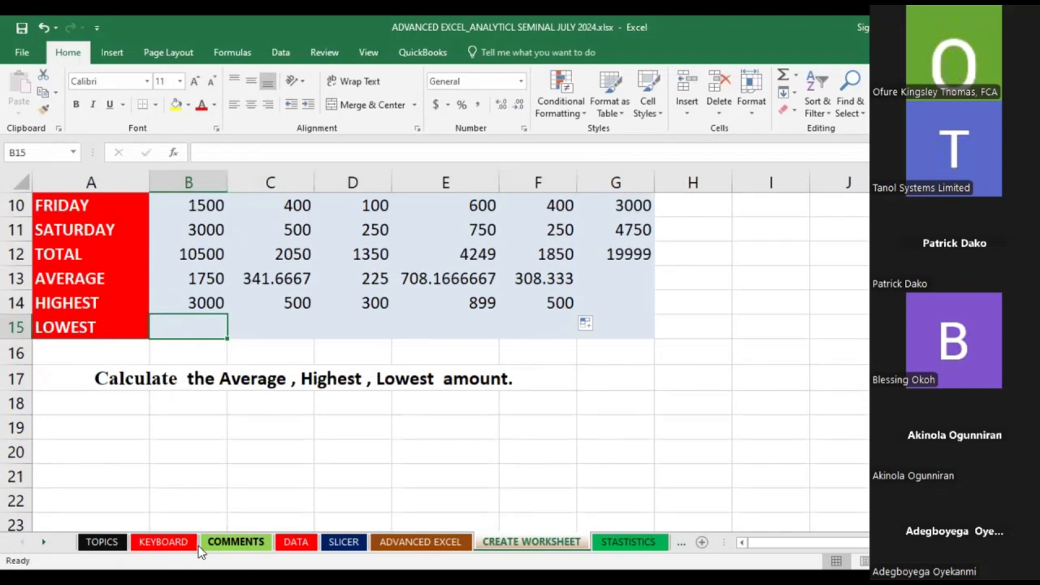
pyautogui.write('=')
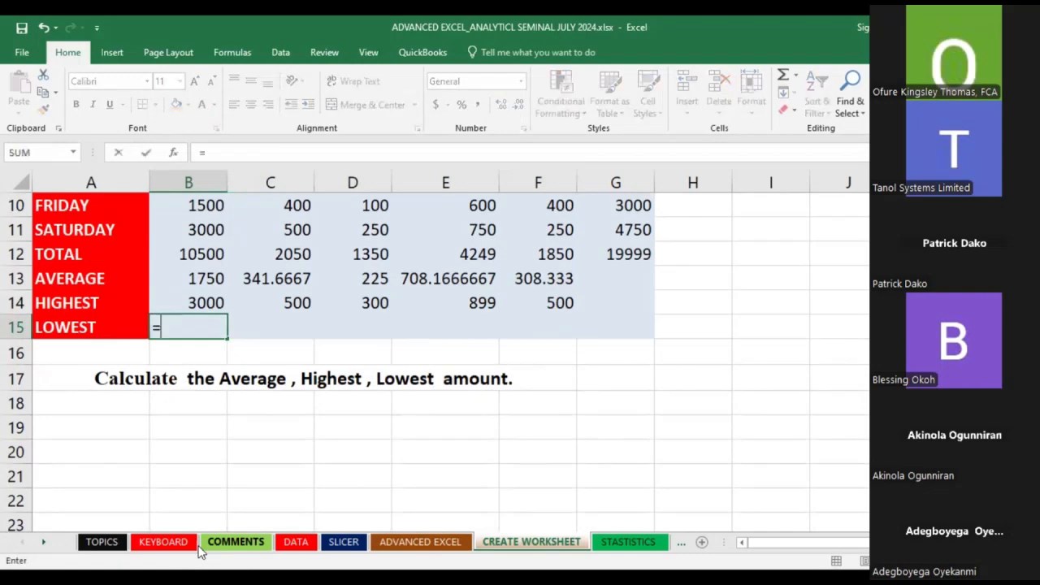
pyautogui.write('MIN')
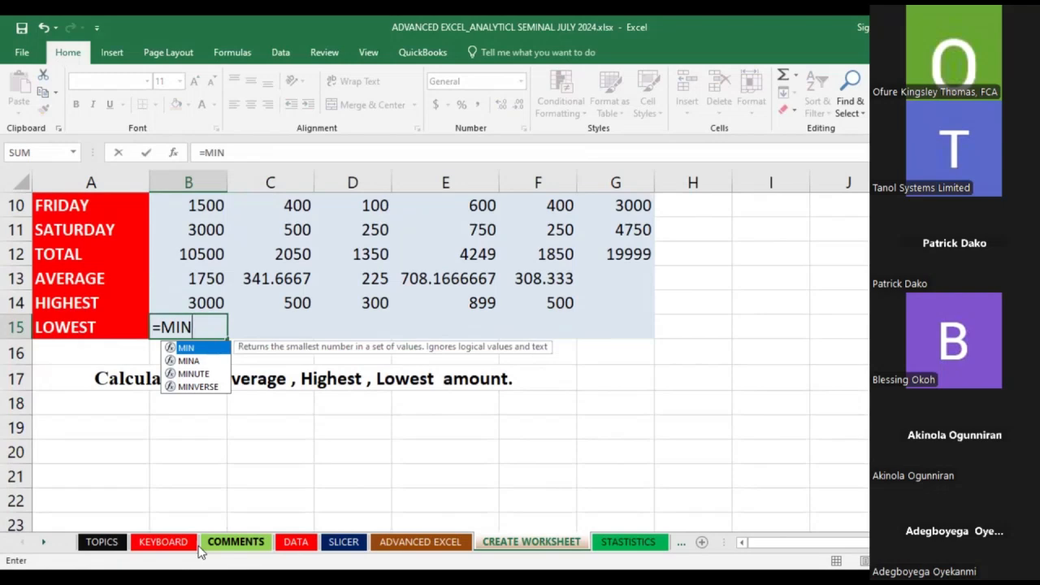
pyautogui.write('(')
pyautogui.scroll(2, 139, 512)
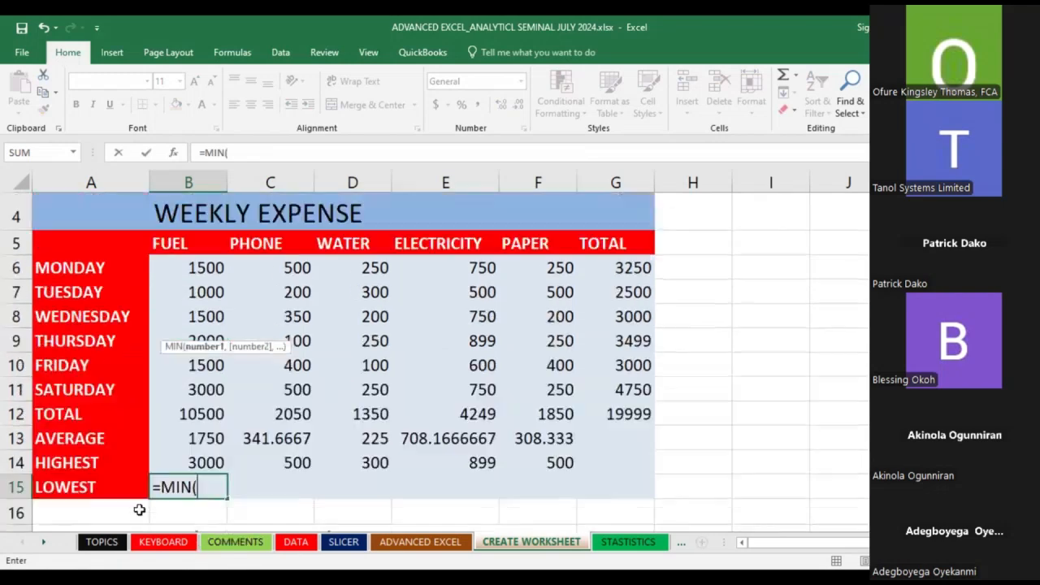
pyautogui.click(209, 269)
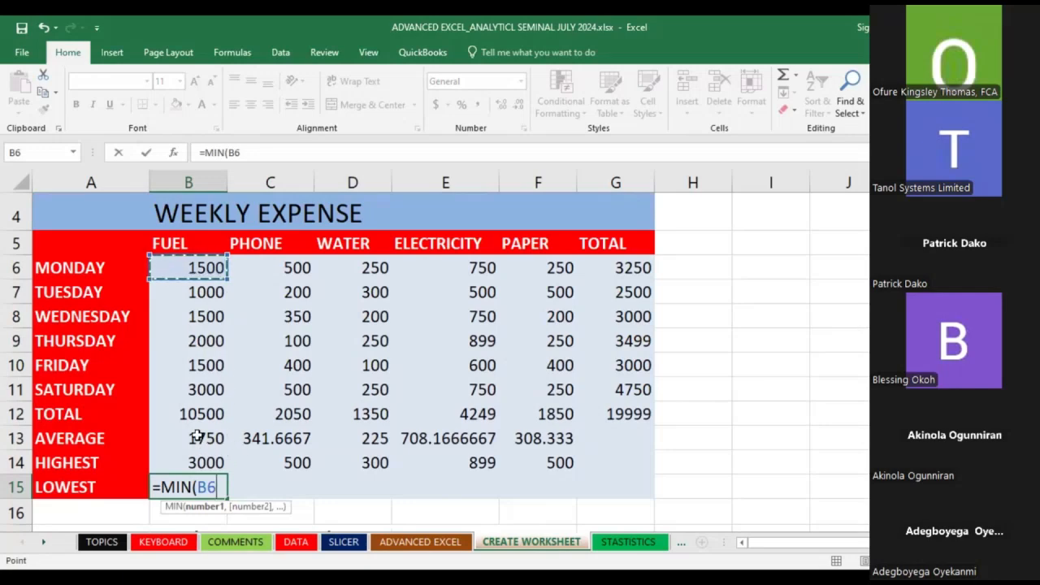
pyautogui.moveTo(189, 278); pyautogui.dragTo(225, 394)
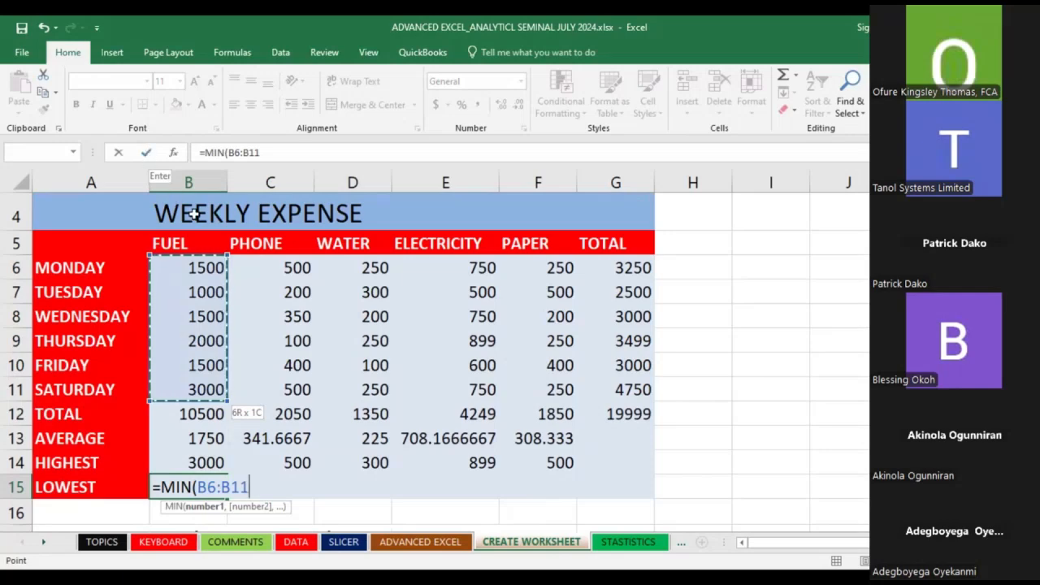
pyautogui.click(147, 154)
pyautogui.scroll(-2, 288, 265)
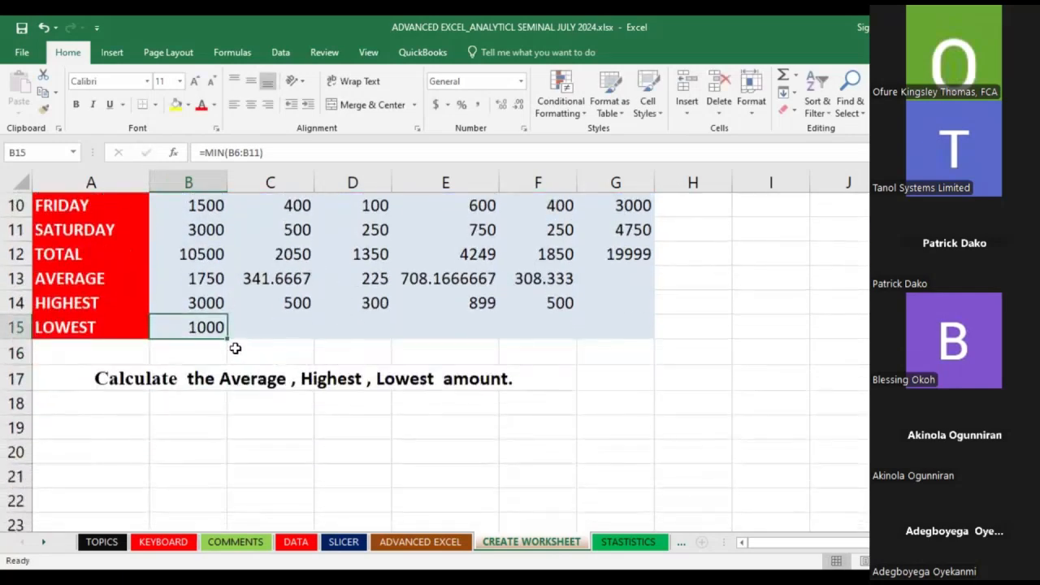
pyautogui.moveTo(229, 340); pyautogui.dragTo(559, 326)
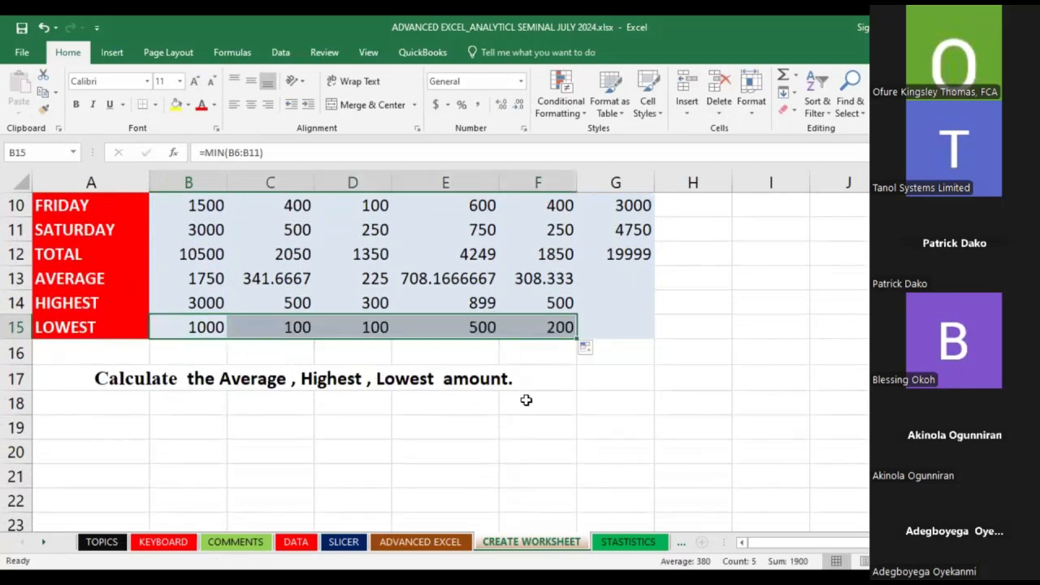
# Return to the TOPICS sheet and follow the Quick Analytic tool link to the QUICK ANALYSIS TOOL sheet
pyautogui.scroll(3, 715, 304)
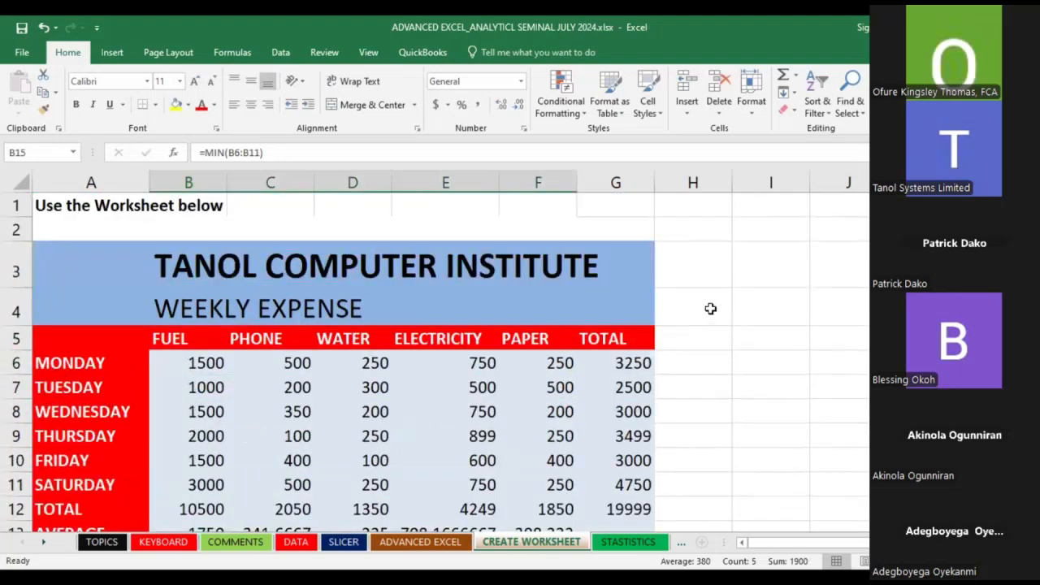
pyautogui.scroll(-1, 710, 308)
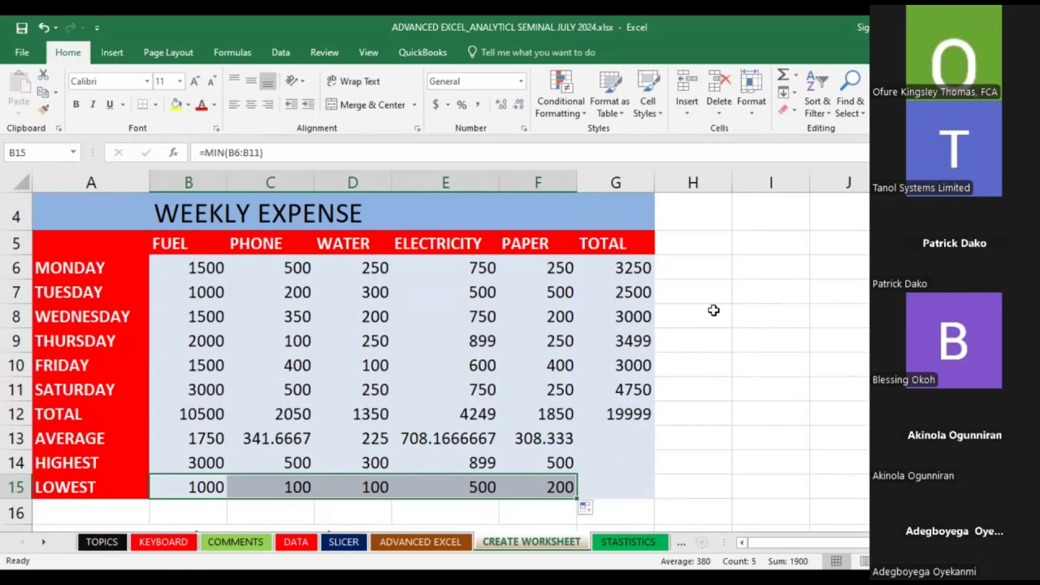
pyautogui.scroll(-1, 705, 296)
pyautogui.scroll(2, 705, 296)
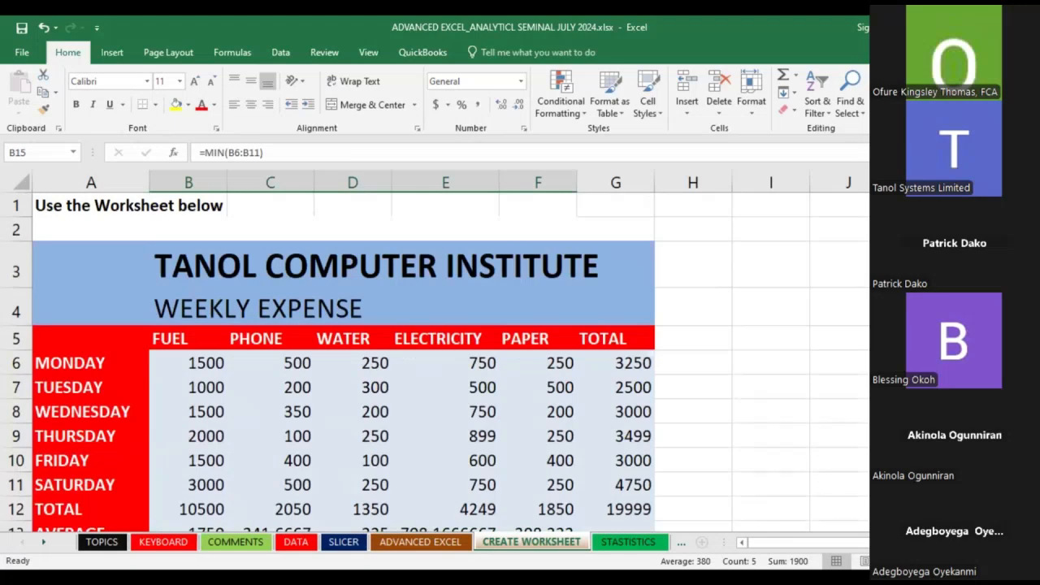
pyautogui.scroll(-4, 751, 339)
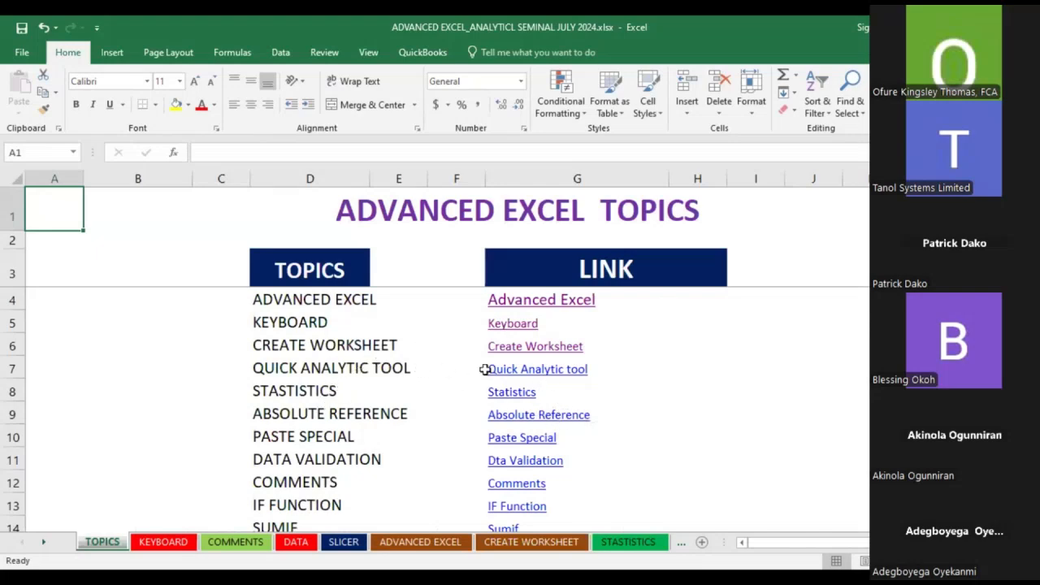
pyautogui.click(551, 385)
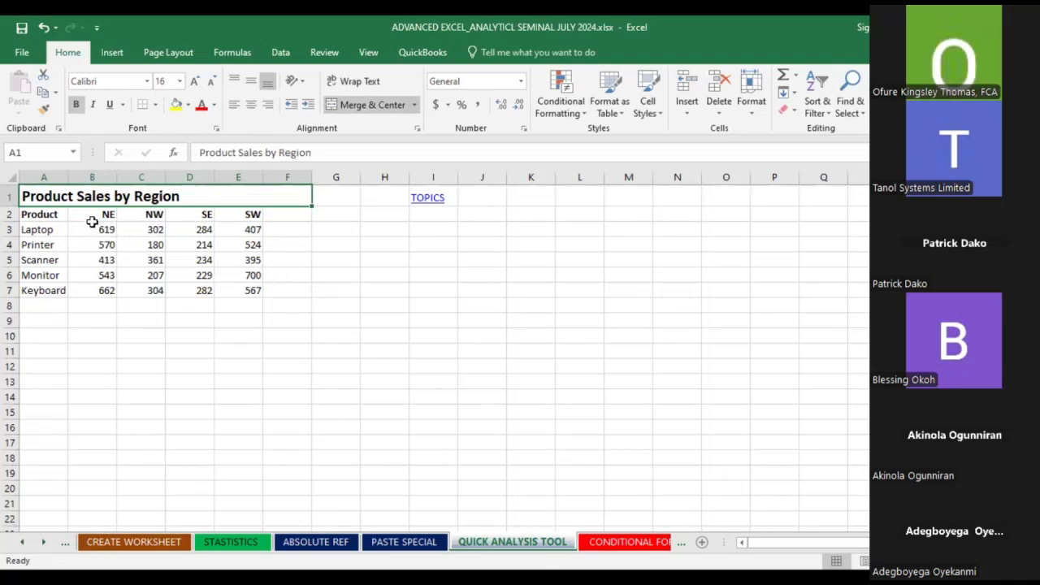
# Apply Data Bars to the product sales table A2:E7 with Quick Analysis
pyautogui.click(47, 214)
pyautogui.moveTo(152, 229); pyautogui.dragTo(249, 299)
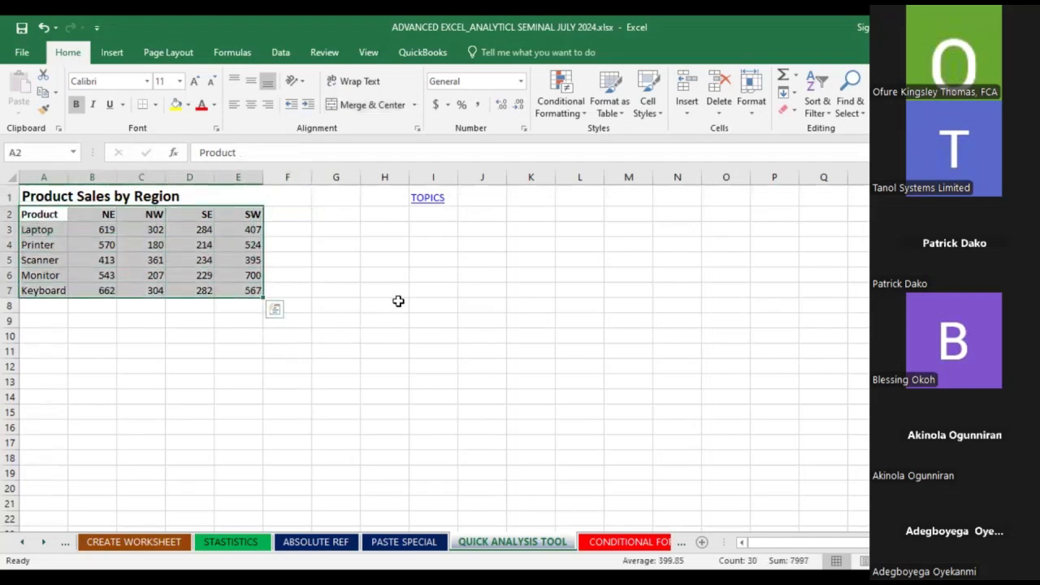
pyautogui.click(276, 310)
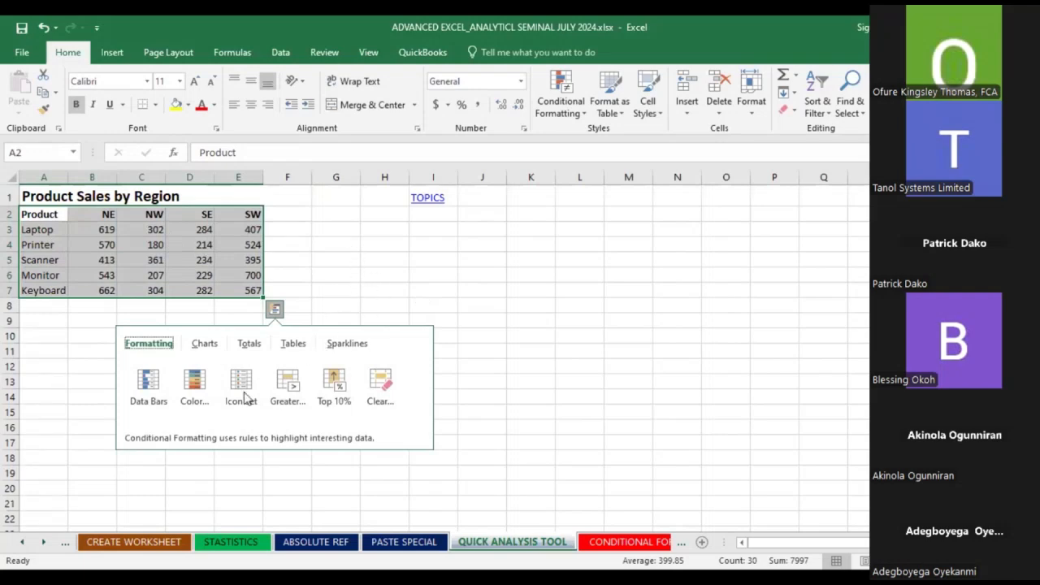
pyautogui.click(148, 386)
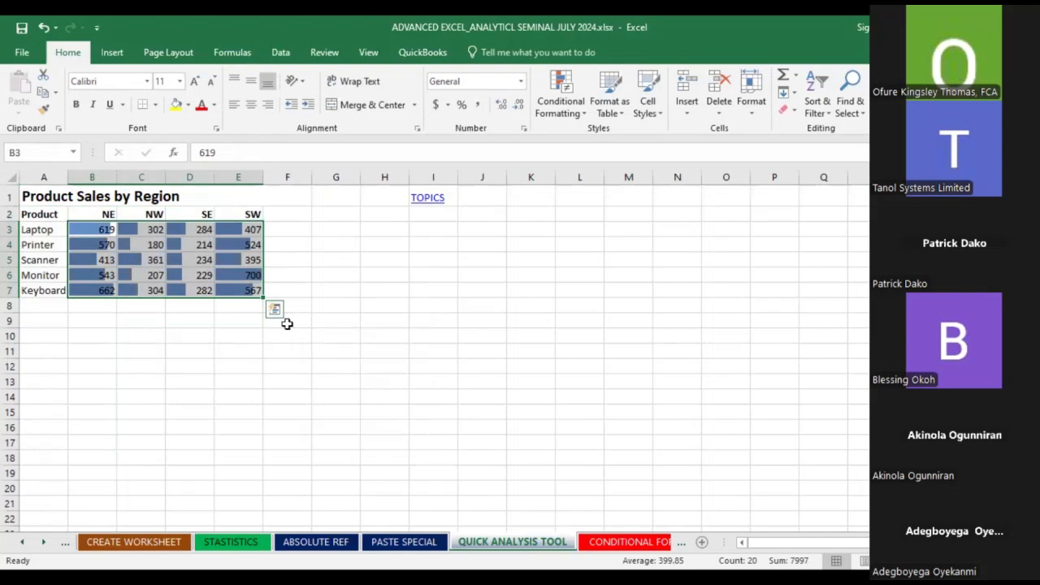
# Highlight the Top 10% of the sales figures in B3:E7 with Quick Analysis, and apply Data Bars again
pyautogui.hotkey('ctrl', 'q')
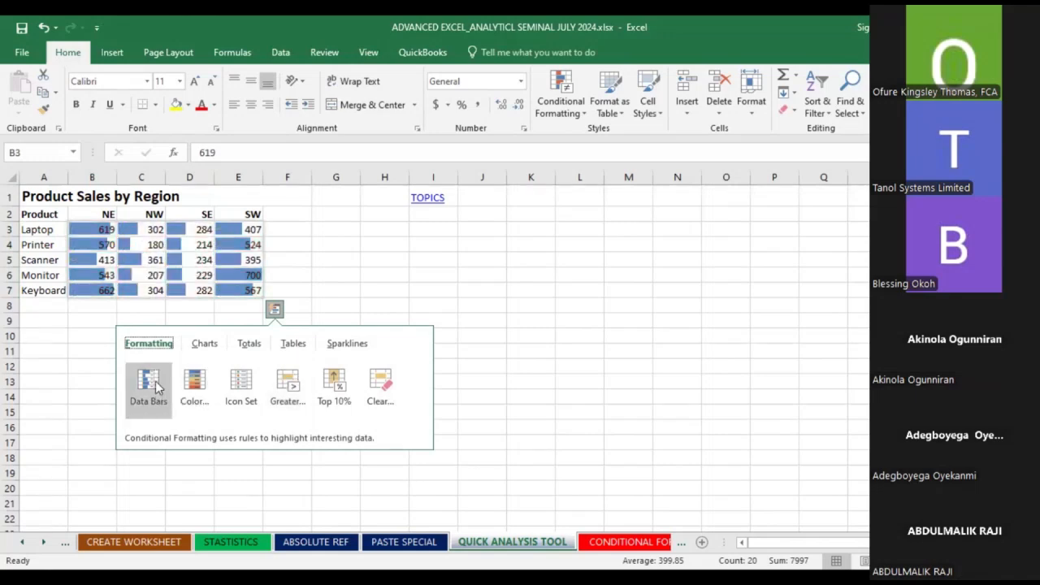
pyautogui.click(344, 384)
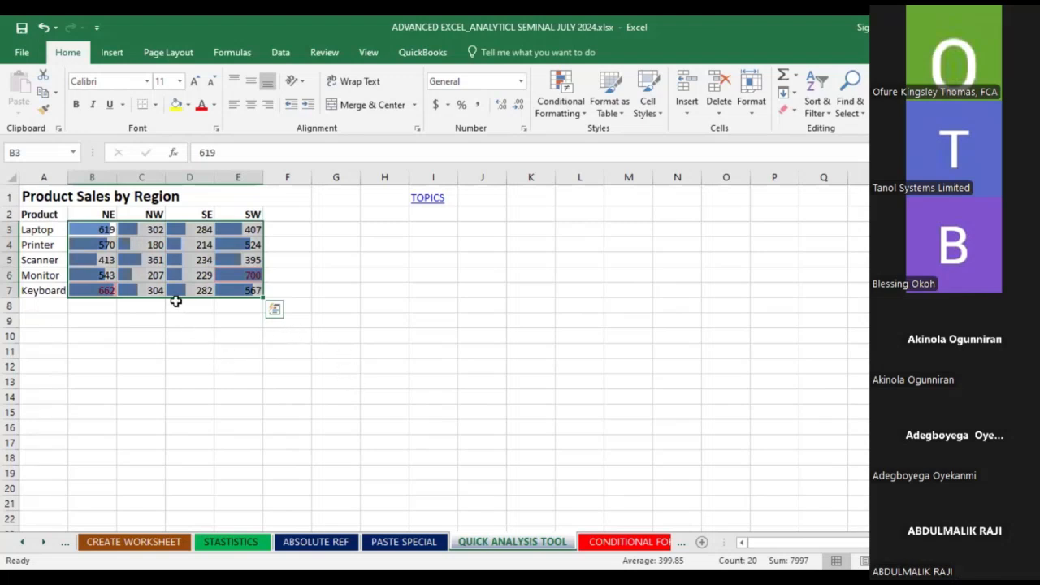
pyautogui.click(276, 311)
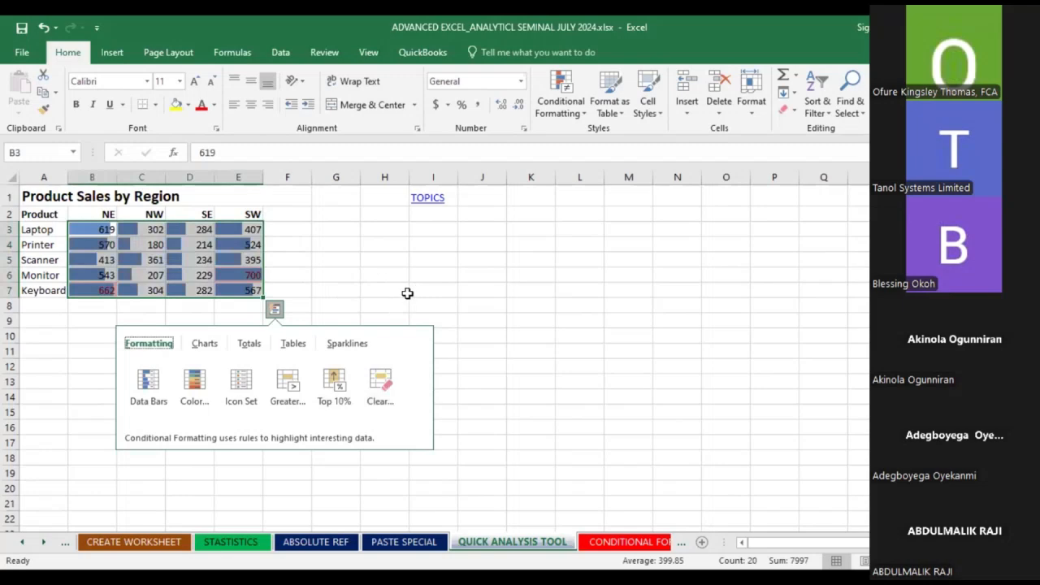
pyautogui.click(156, 387)
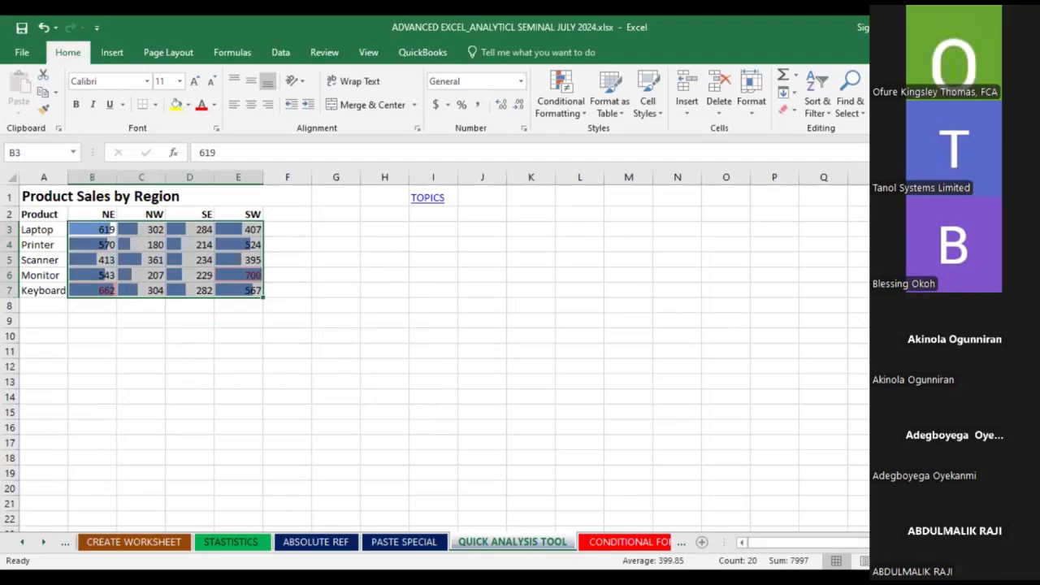
# Add a Color Scale to the sales figures in B3:E7 with Quick Analysis
pyautogui.scroll(4, 539, 450)
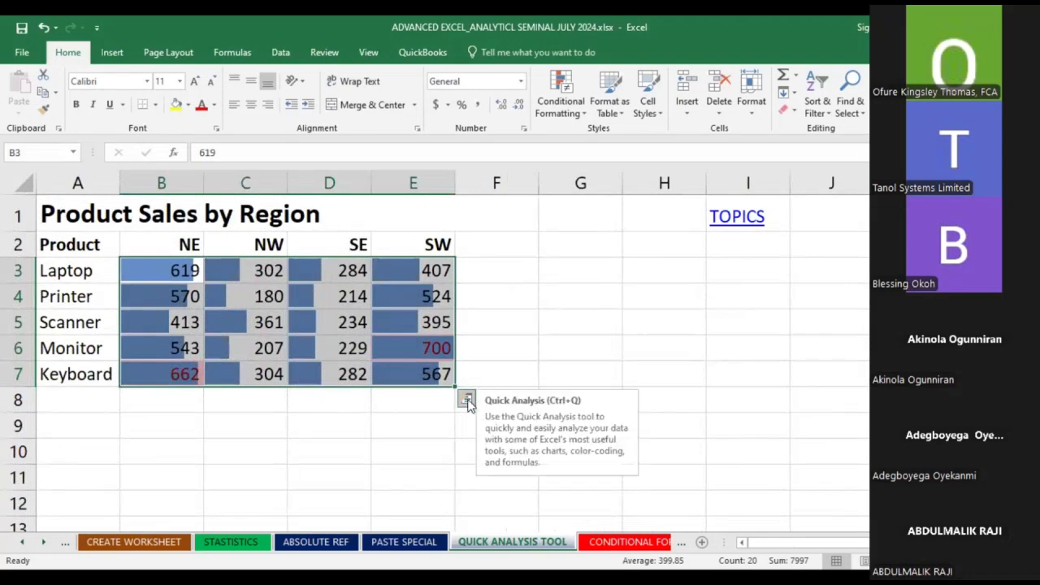
pyautogui.click(467, 399)
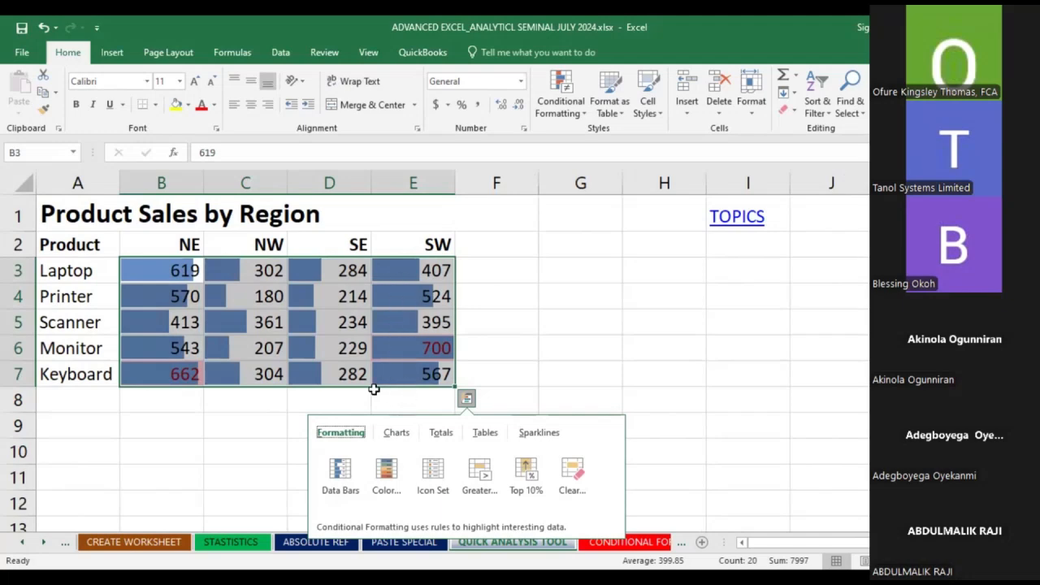
pyautogui.click(385, 475)
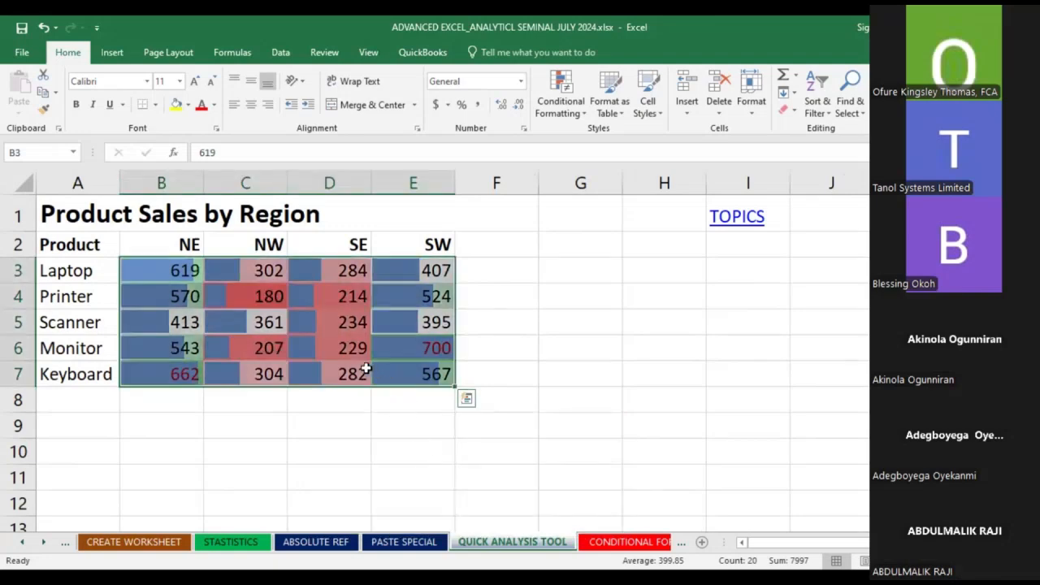
# Add an Icon Set to the sales figures in B3:E7 with Quick Analysis, and deselect the range
pyautogui.click(467, 399)
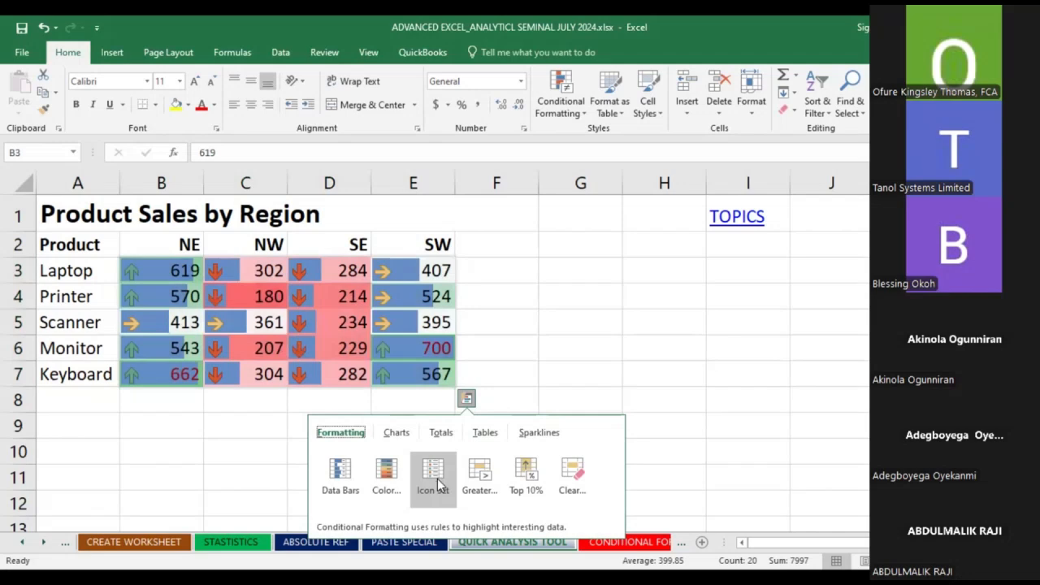
pyautogui.click(434, 476)
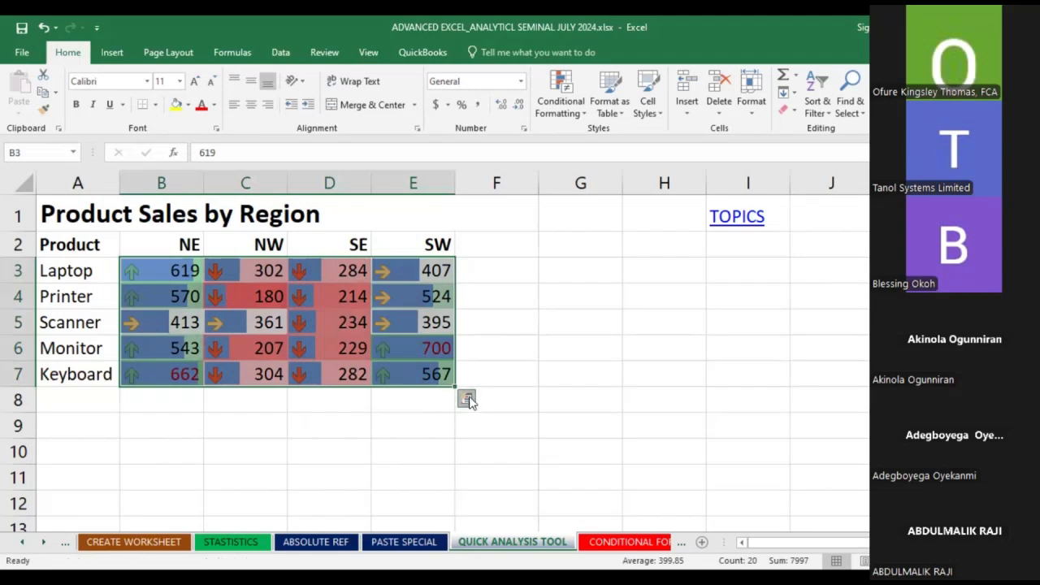
pyautogui.click(469, 400)
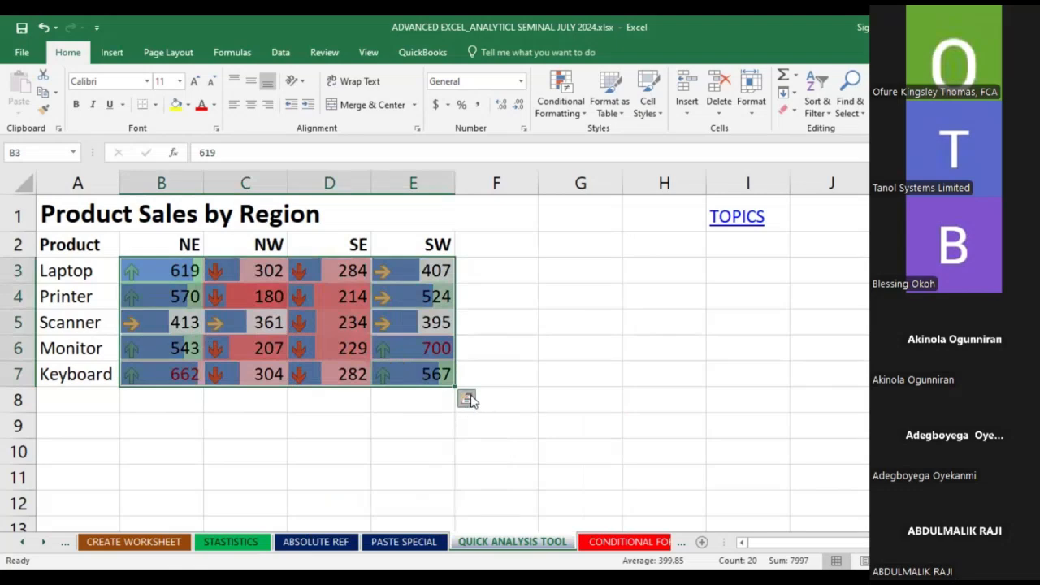
pyautogui.click(467, 398)
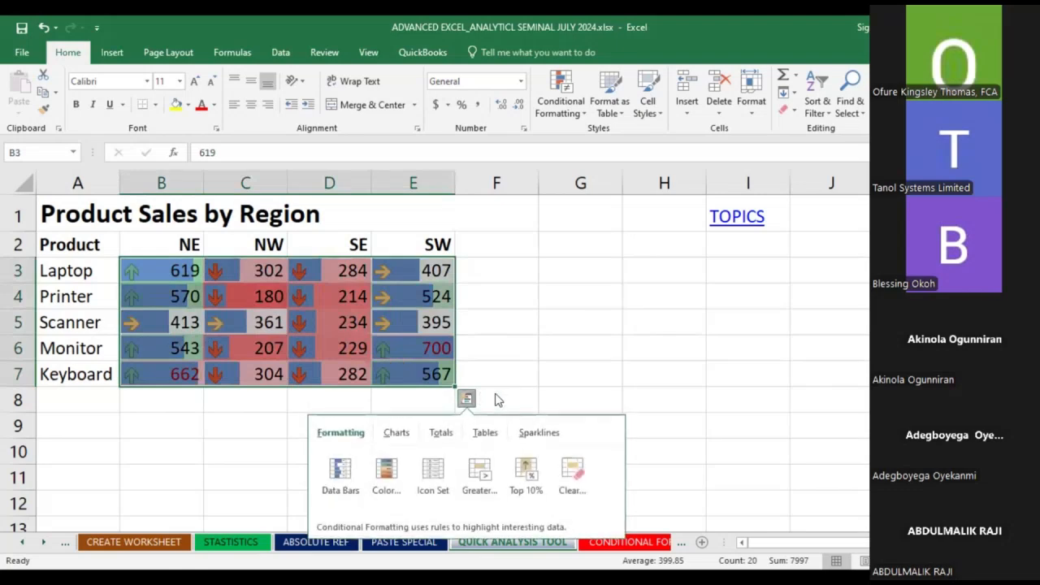
pyautogui.click(690, 408)
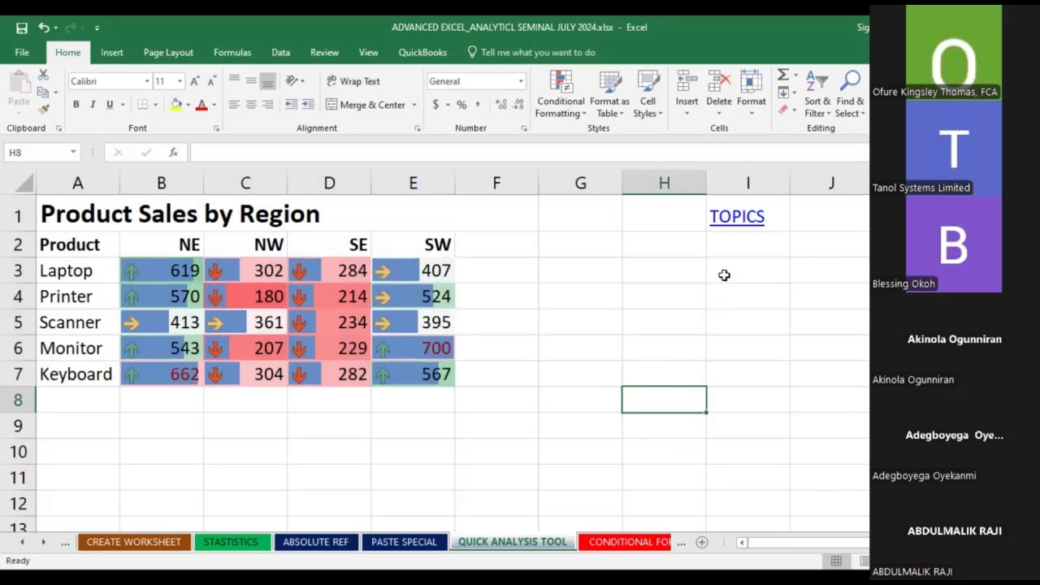
# Go back to the TOPICS sheet, follow the Statistics link, and examine the Salary column of the employee table
pyautogui.click(736, 223)
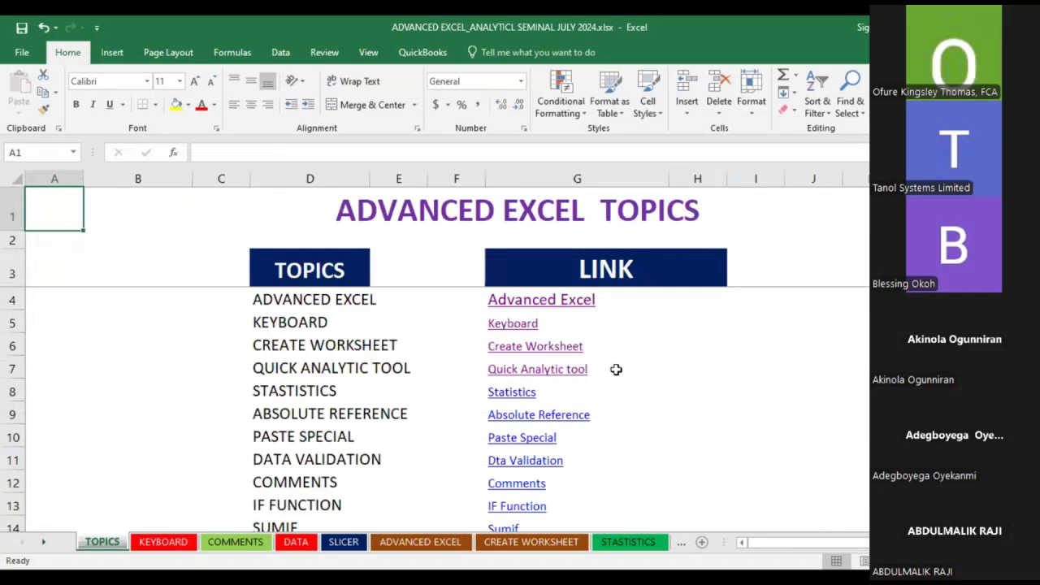
pyautogui.scroll(-1, 615, 370)
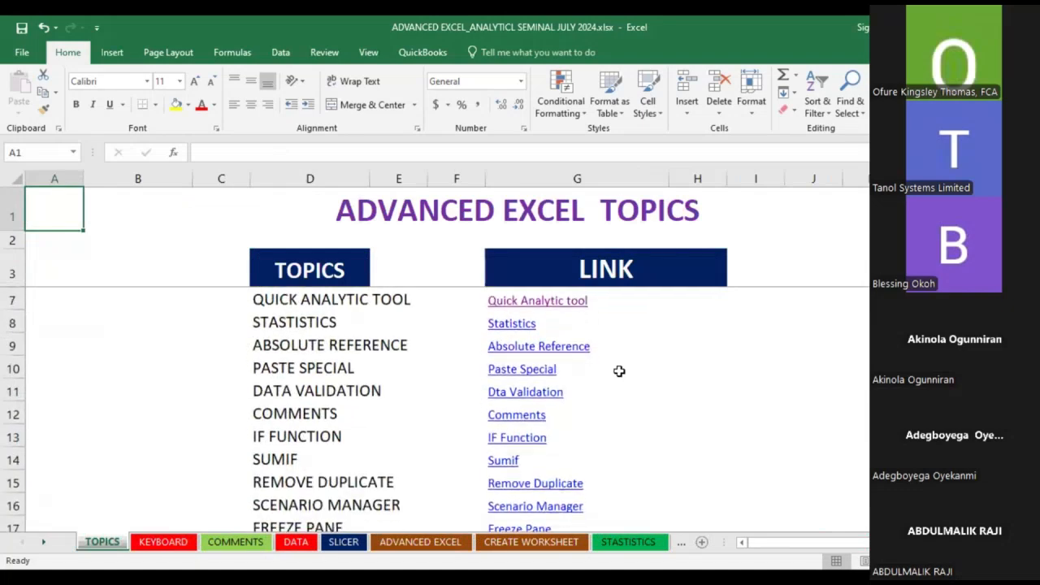
pyautogui.scroll(1, 618, 376)
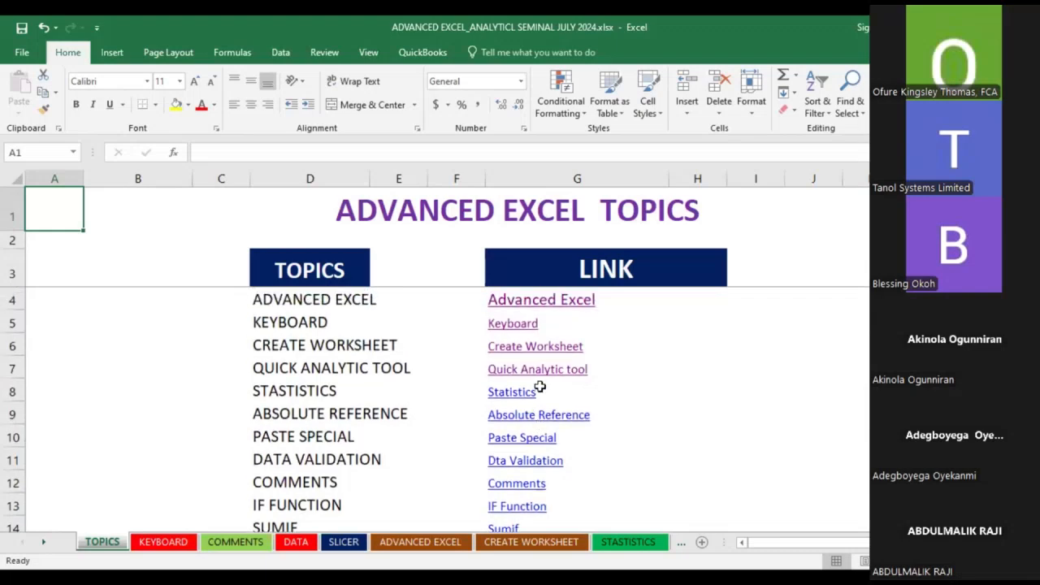
pyautogui.click(543, 388)
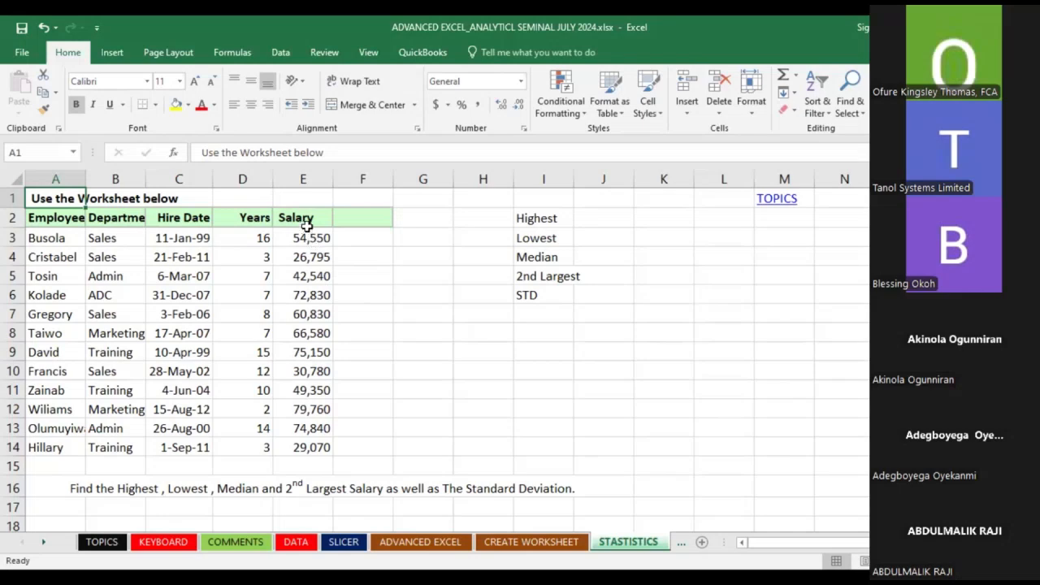
pyautogui.click(315, 179)
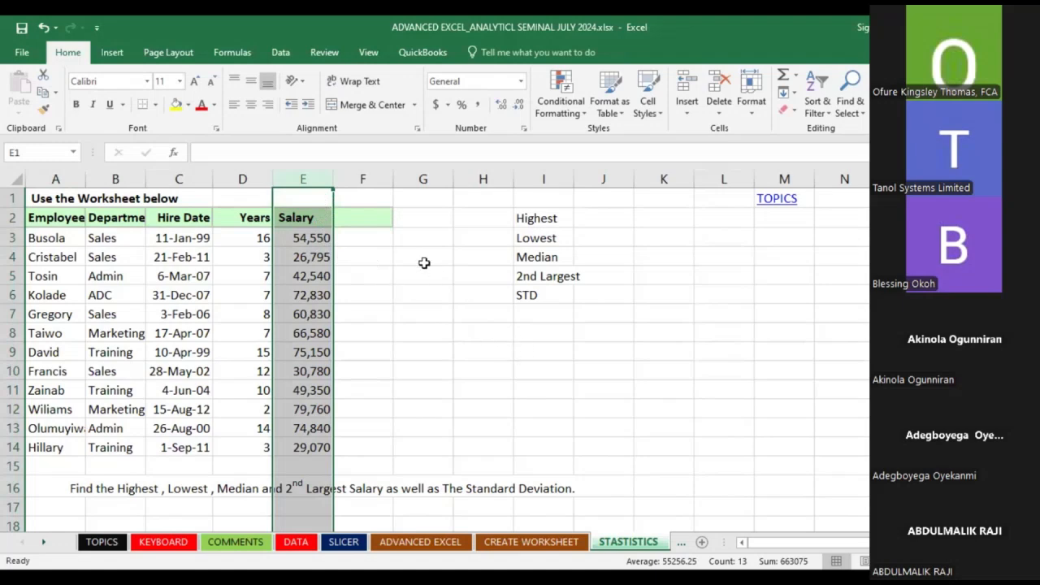
pyautogui.click(457, 241)
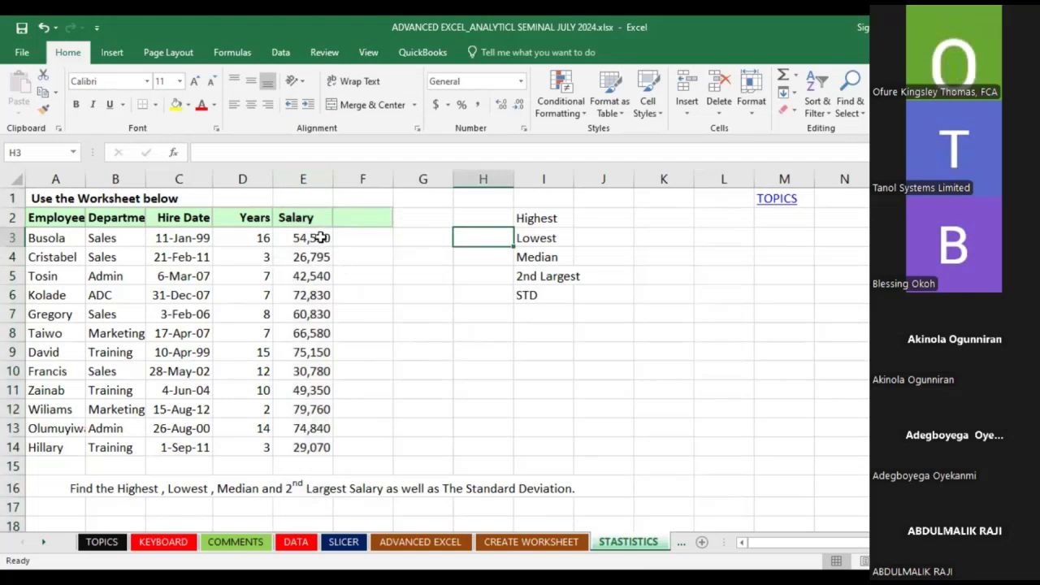
pyautogui.click(318, 178)
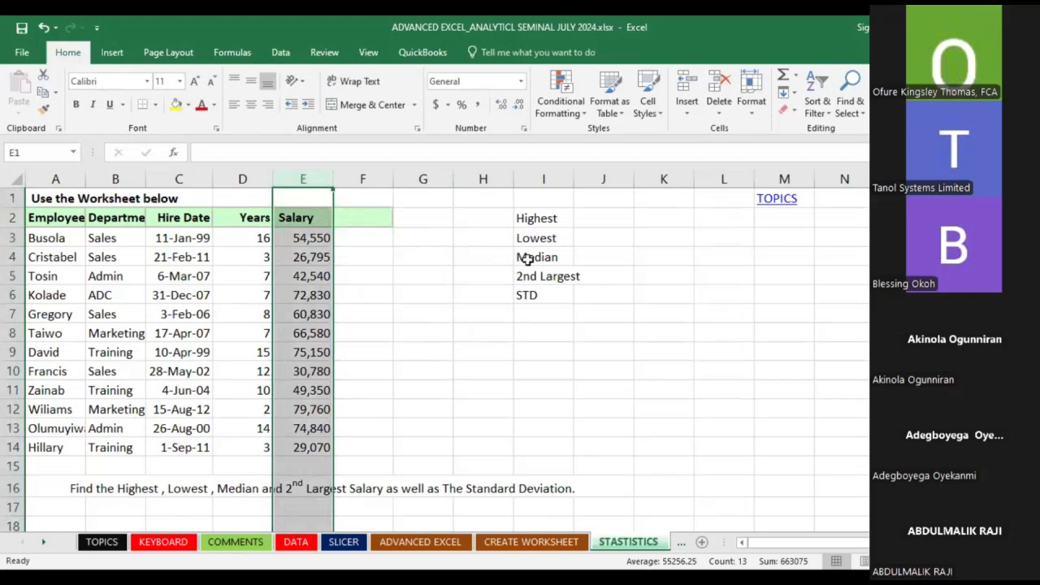
pyautogui.click(607, 216)
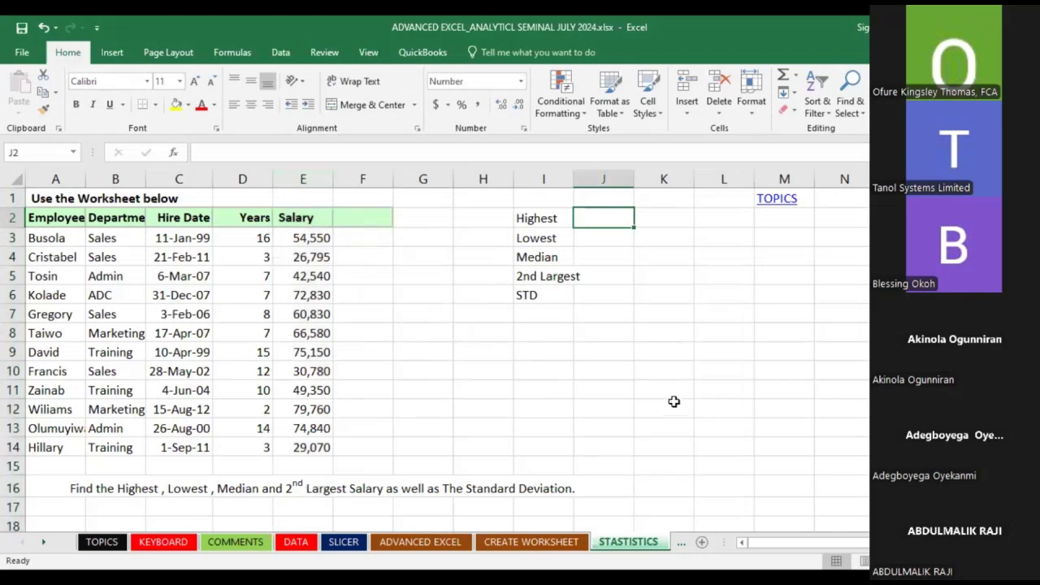
pyautogui.write('=')
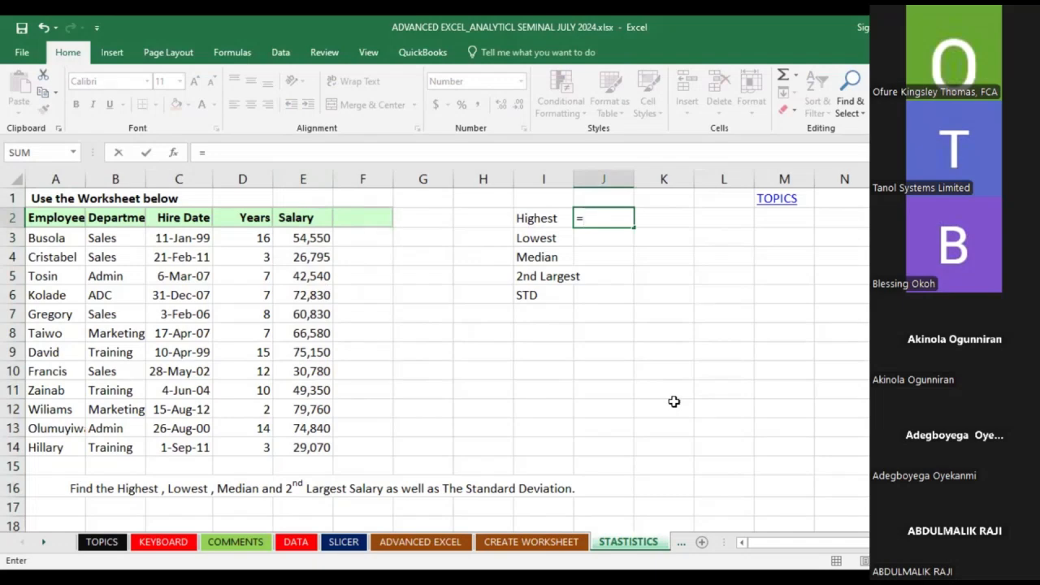
pyautogui.write('MA')
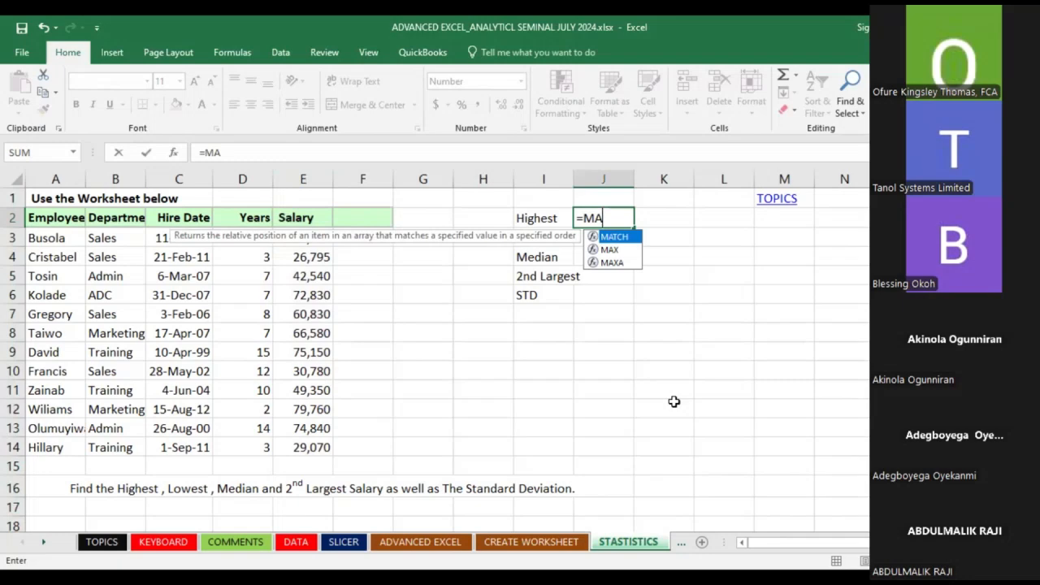
pyautogui.press('Tab')
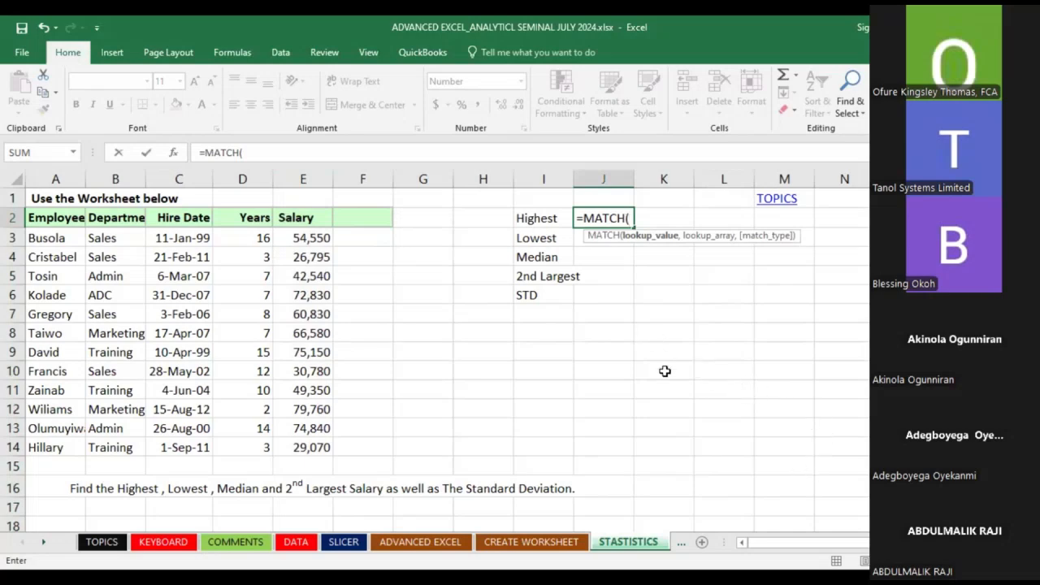
pyautogui.click(325, 238)
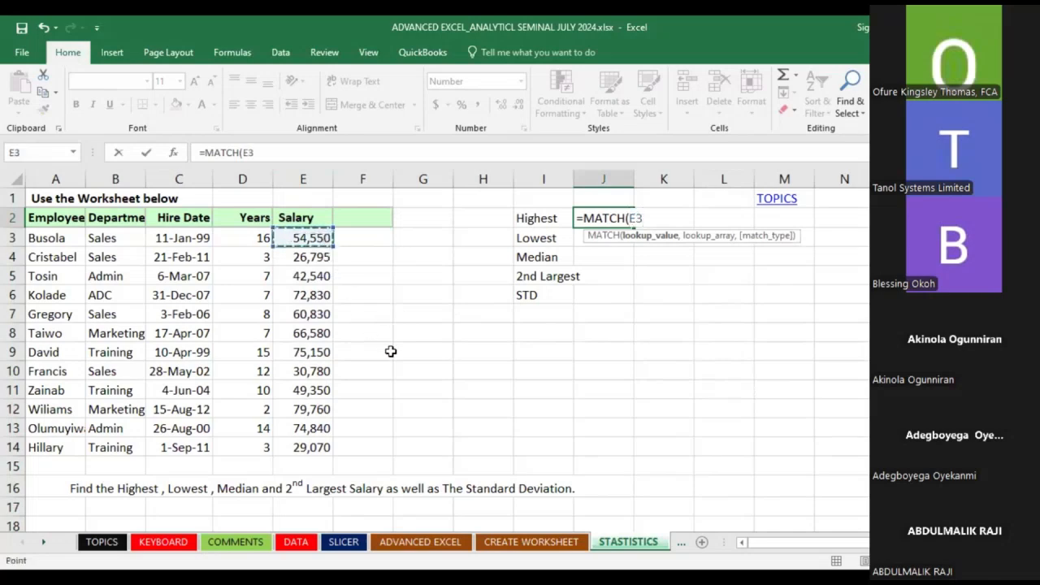
pyautogui.keyDown('shift'); pyautogui.click(317, 449); pyautogui.keyUp('shift')
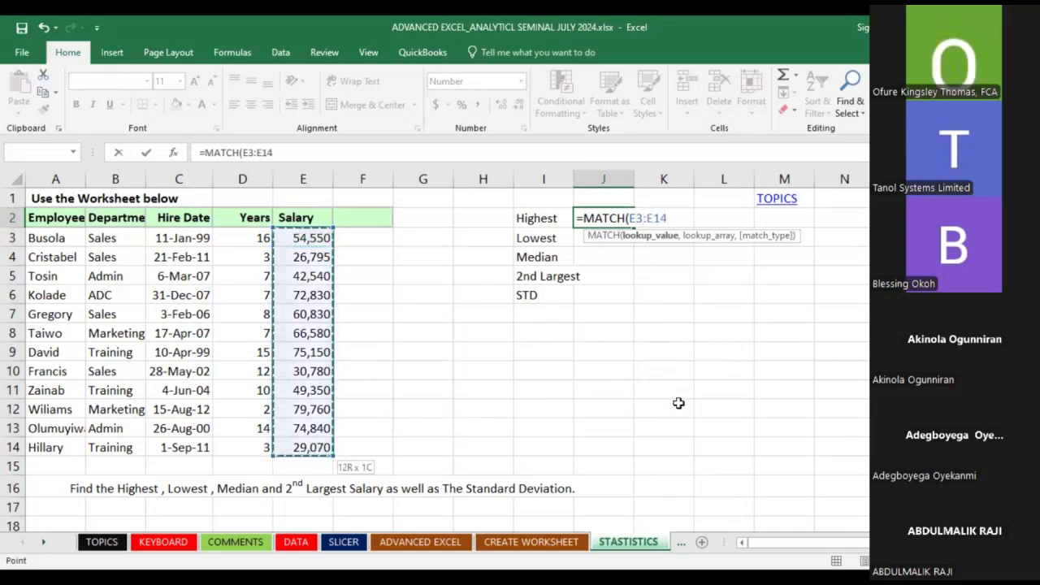
pyautogui.click(148, 152)
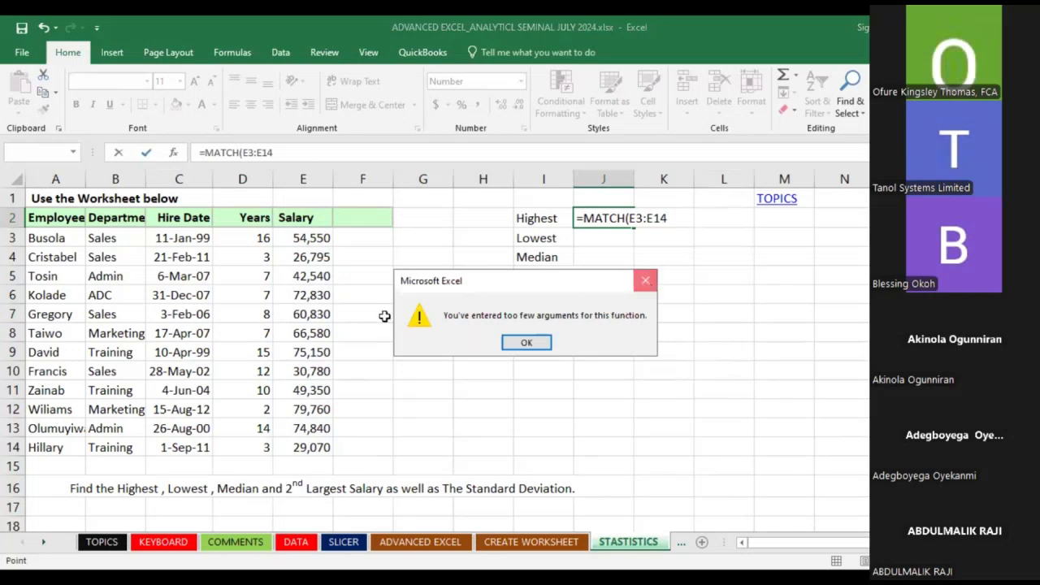
pyautogui.press('Return')
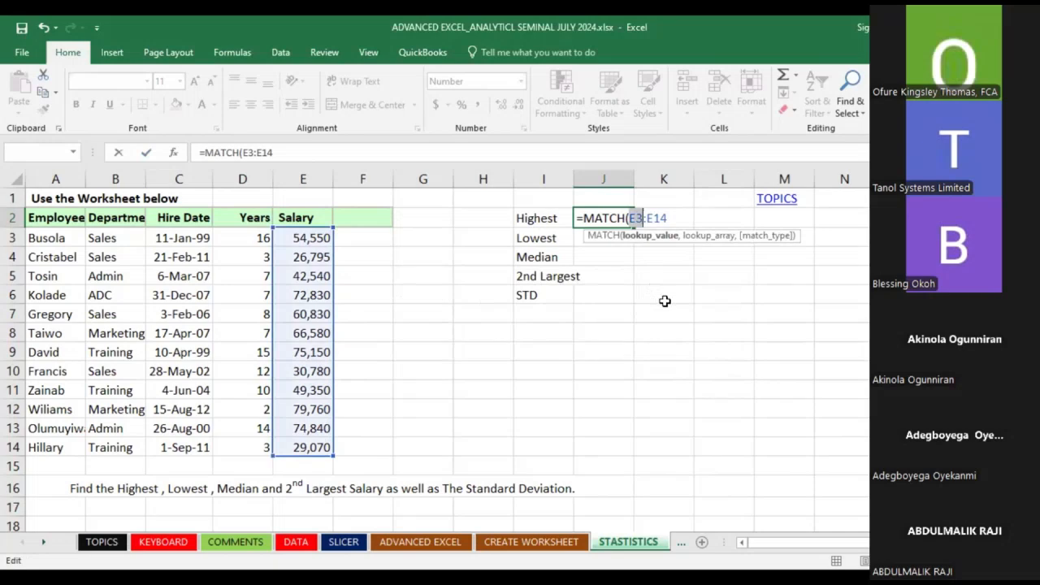
pyautogui.press('Escape')
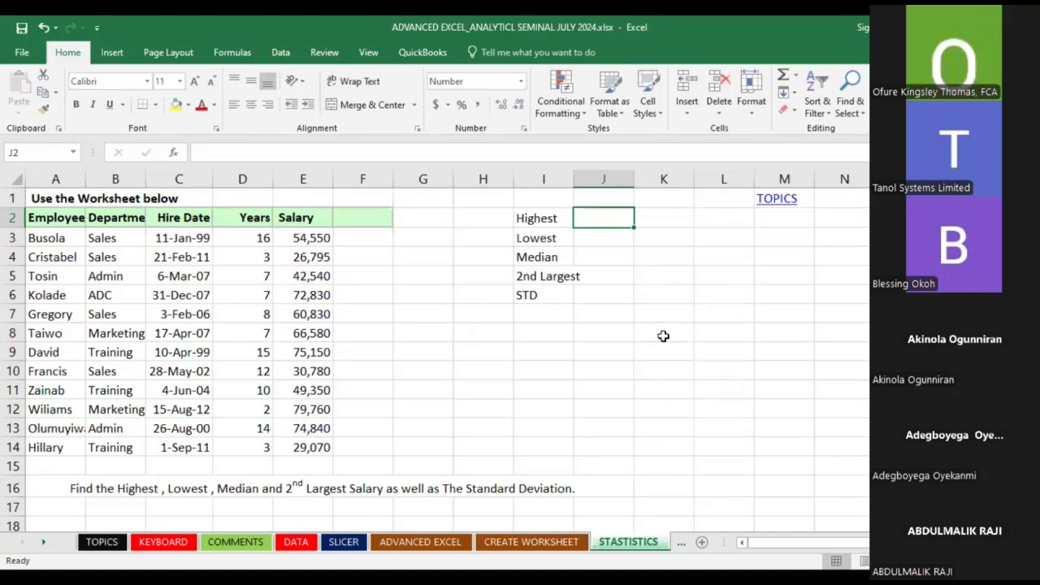
# Calculate the highest salary in J2 with the formula =MAX(E3:E14)
pyautogui.write('=')
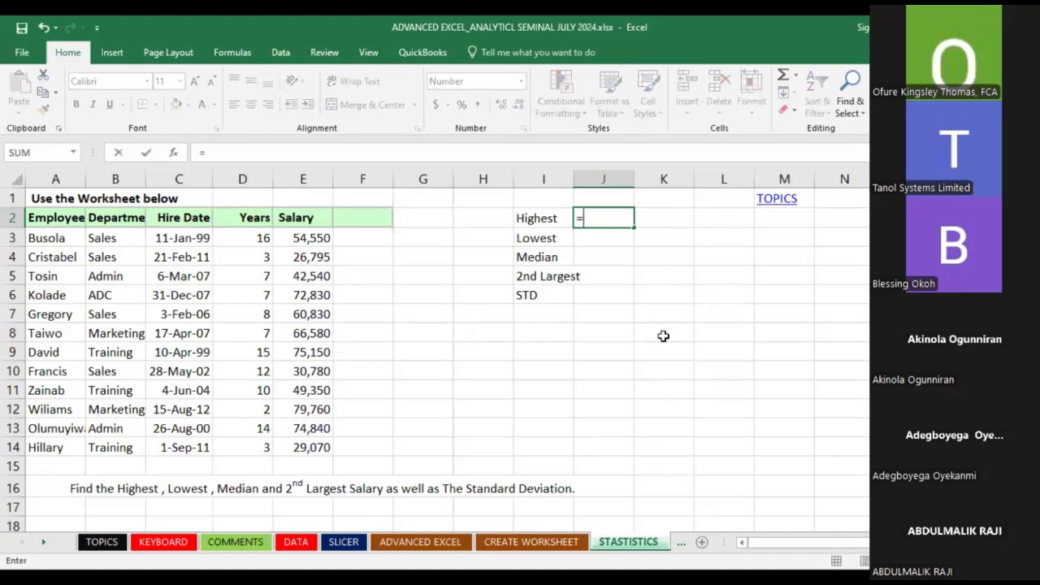
pyautogui.write('MAX')
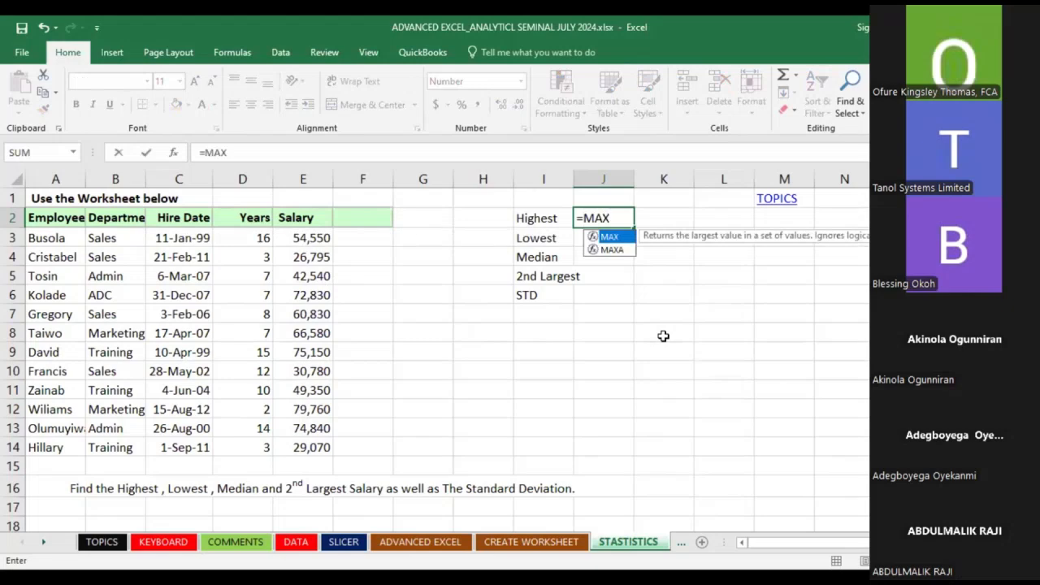
pyautogui.write('(')
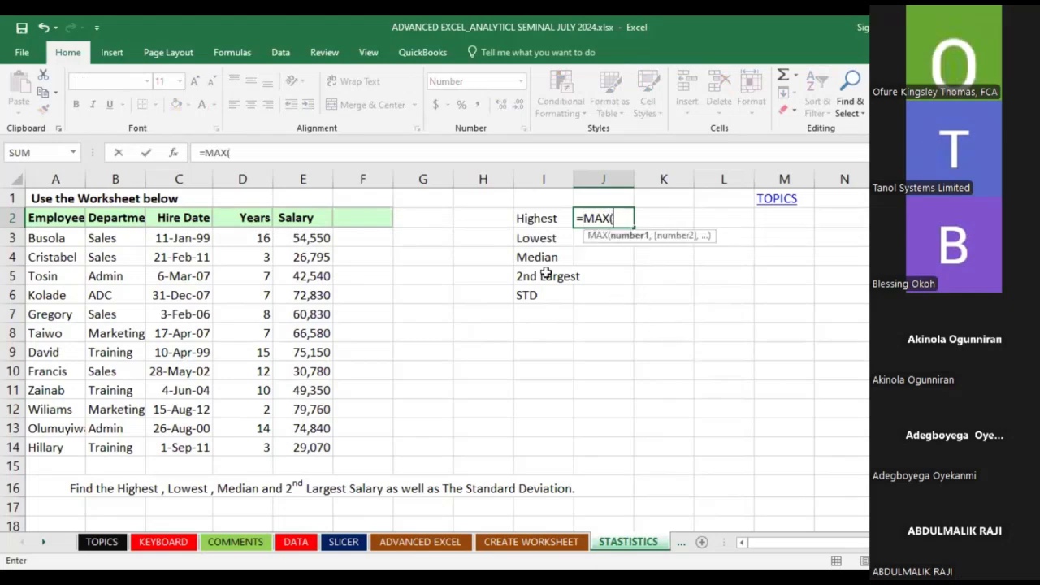
pyautogui.click(322, 246)
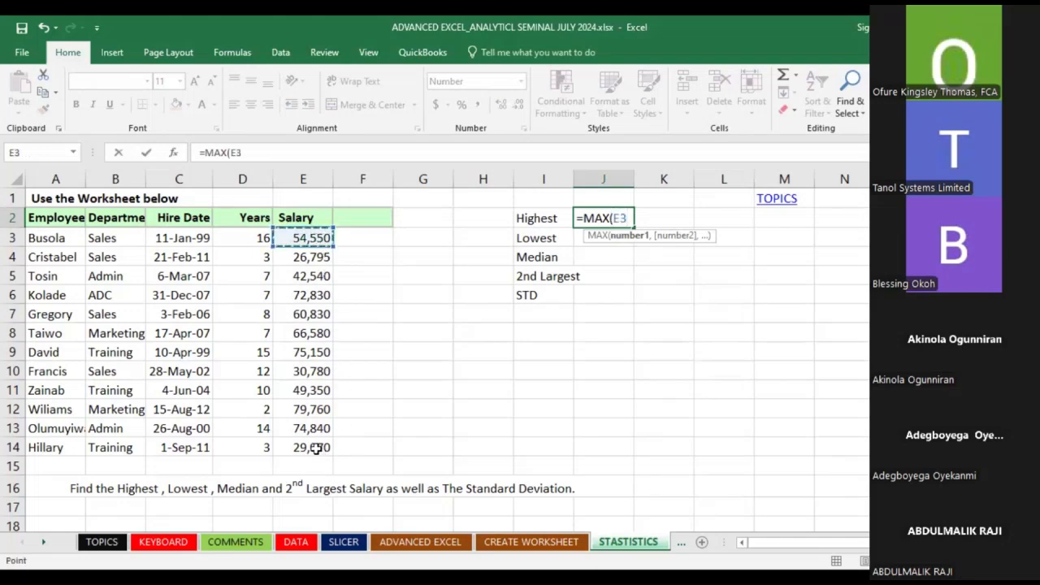
pyautogui.moveTo(313, 238); pyautogui.dragTo(316, 447)
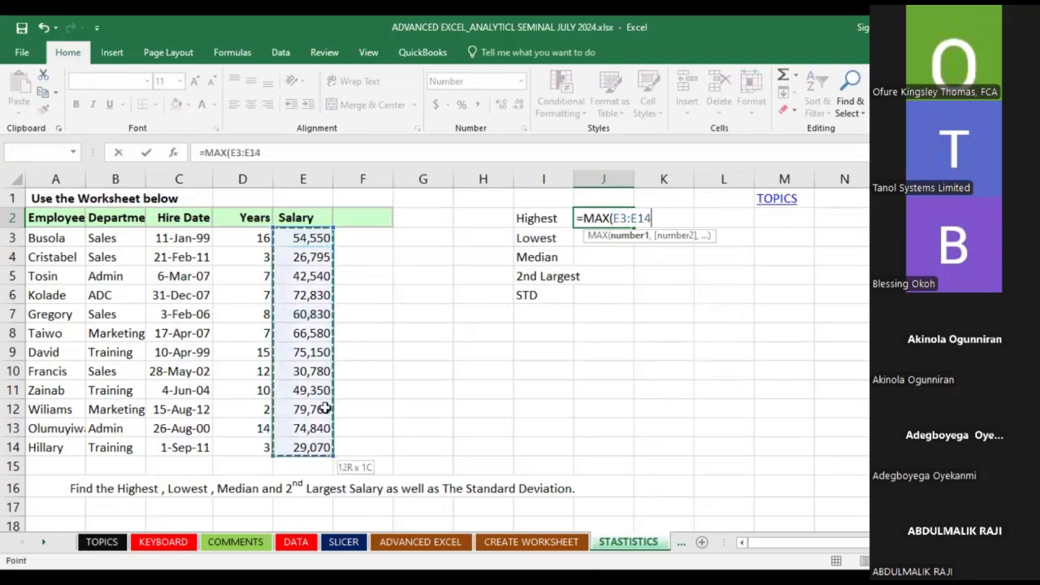
pyautogui.click(147, 152)
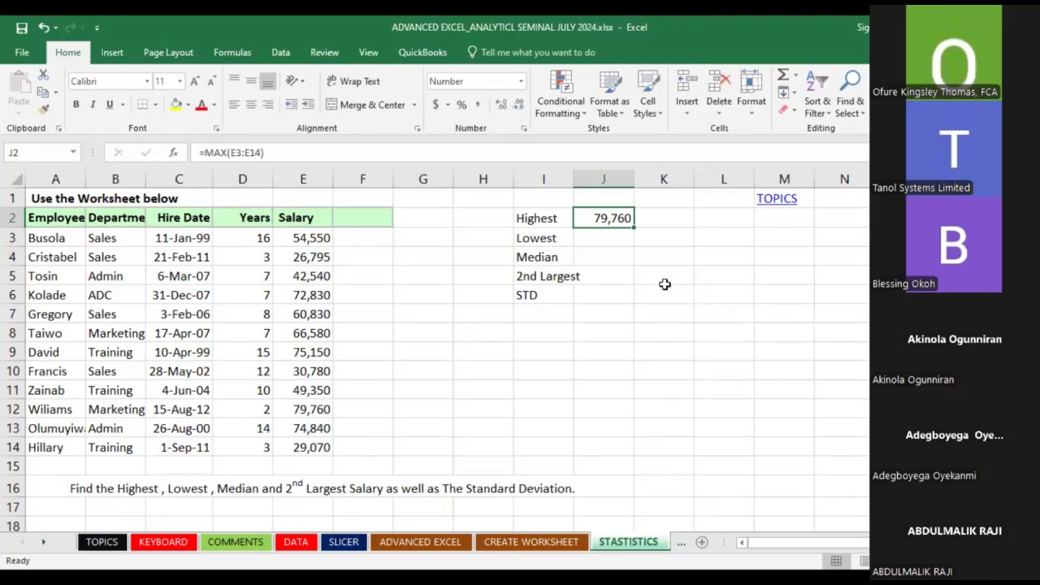
# Calculate the lowest salary in J3 with the formula =MIN(E3:E14)
pyautogui.click(600, 238)
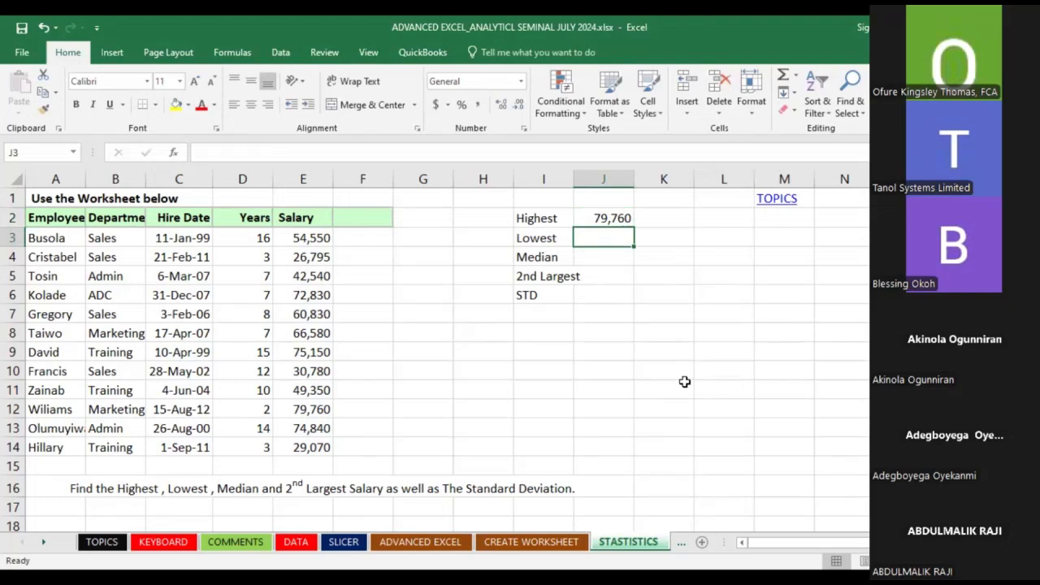
pyautogui.write('=')
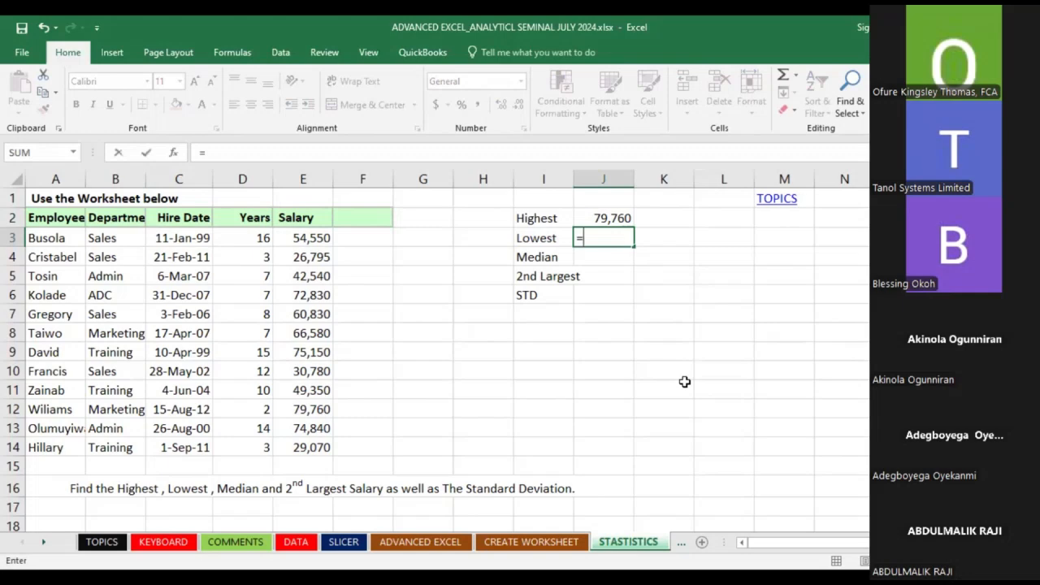
pyautogui.write('MIN')
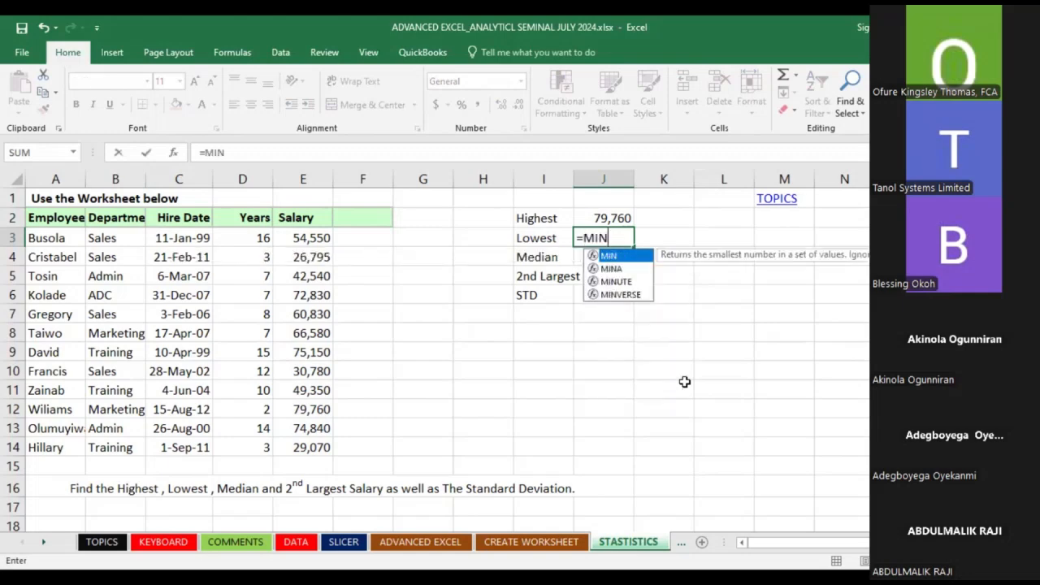
pyautogui.write('(')
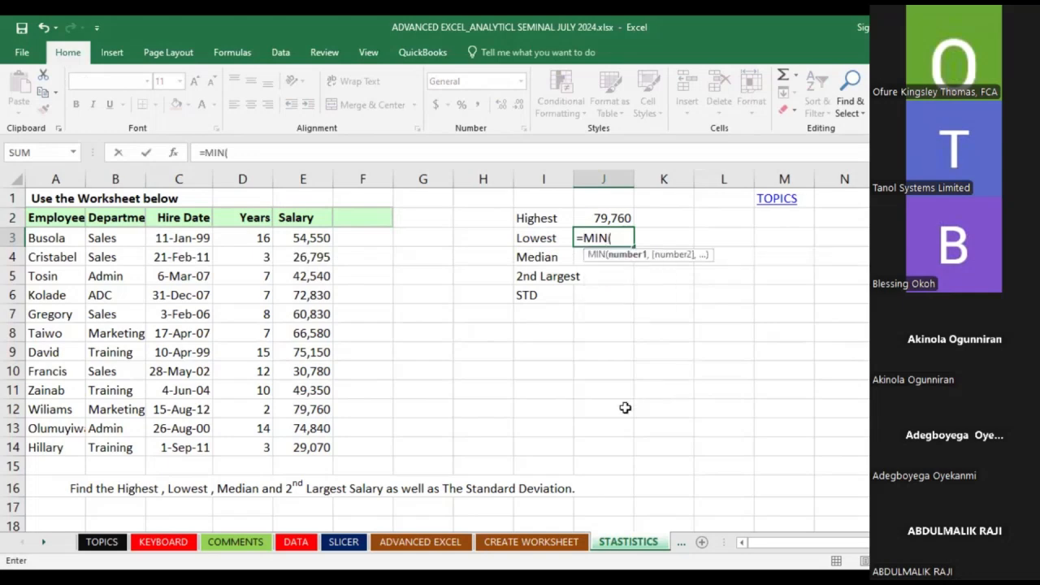
pyautogui.click(323, 235)
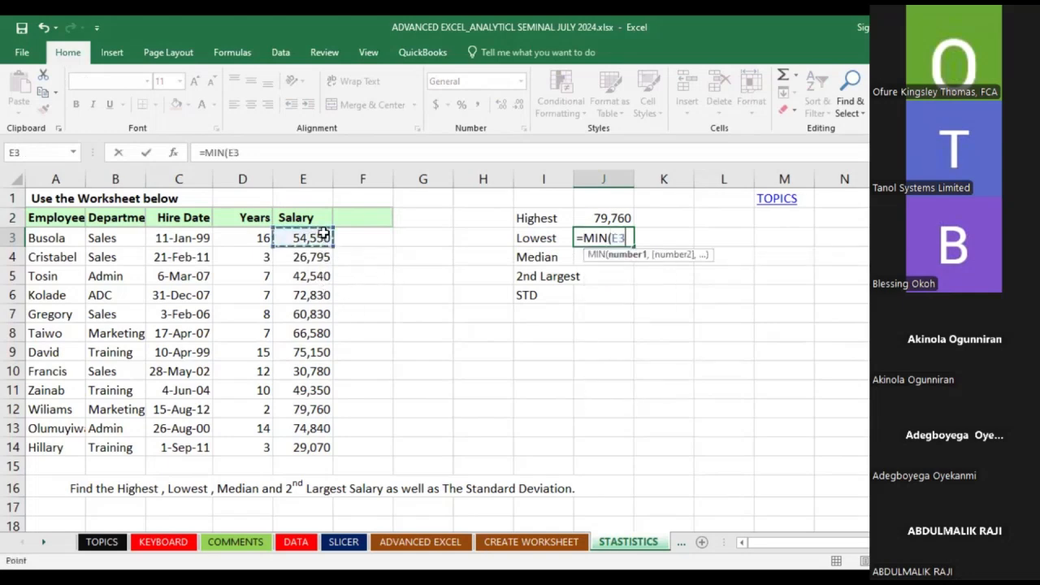
pyautogui.moveTo(325, 447); pyautogui.dragTo(334, 447)
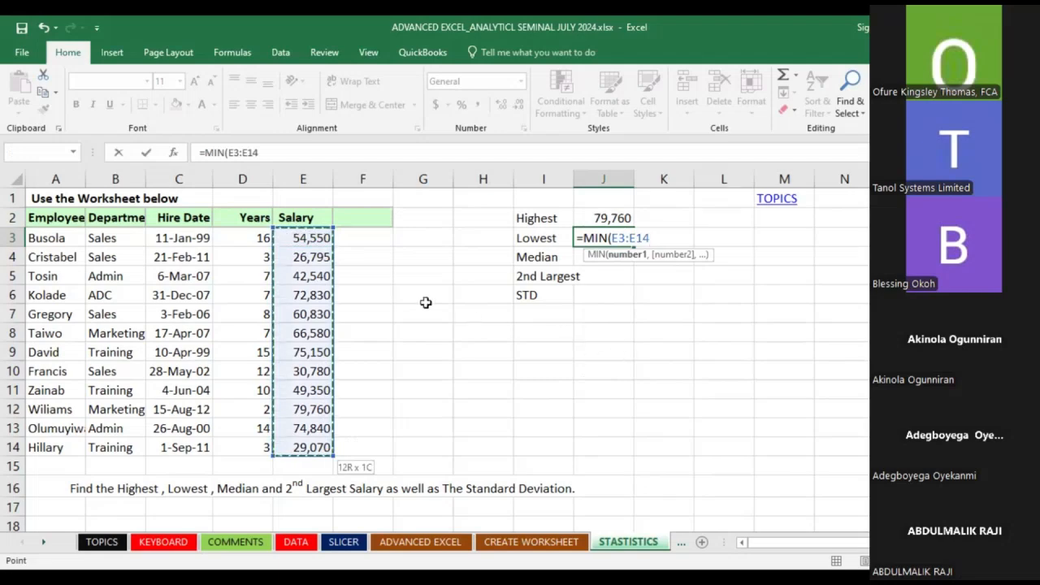
pyautogui.click(147, 154)
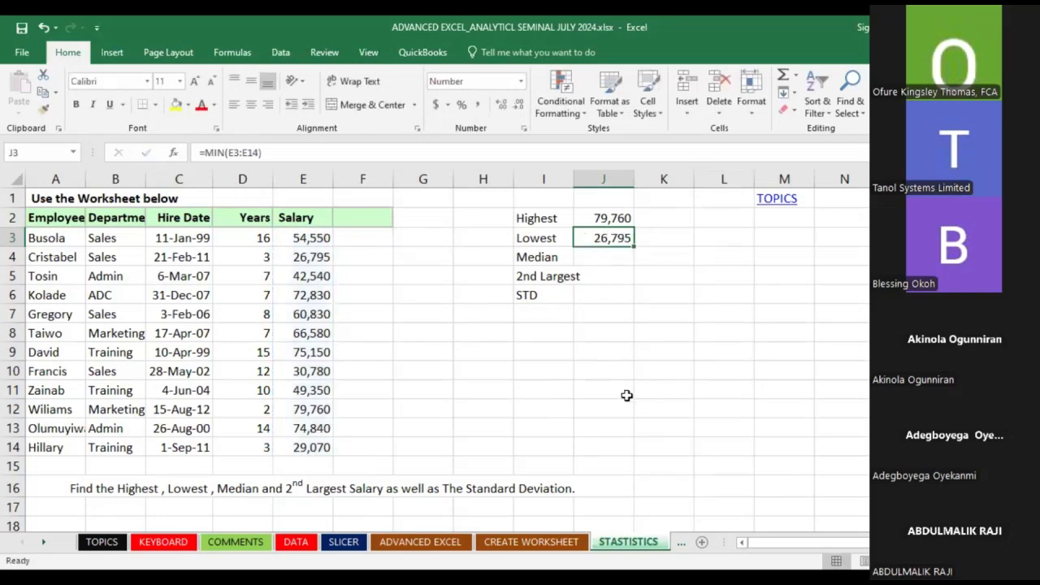
# Calculate the median salary in J4 with the formula =MEDIAN(E3:E14)
pyautogui.press('Down')
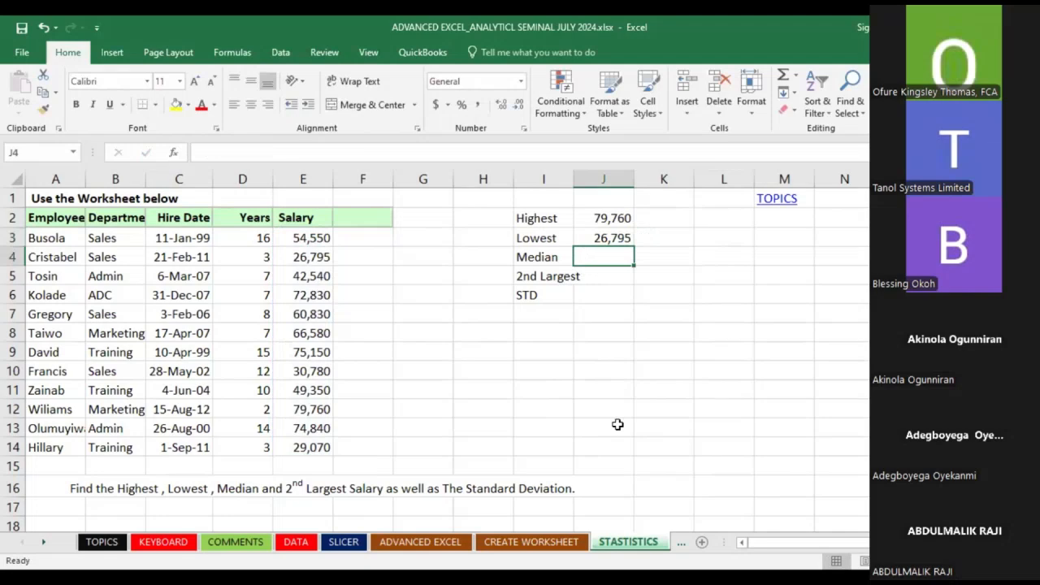
pyautogui.write('=')
pyautogui.write('=')
pyautogui.write('M')
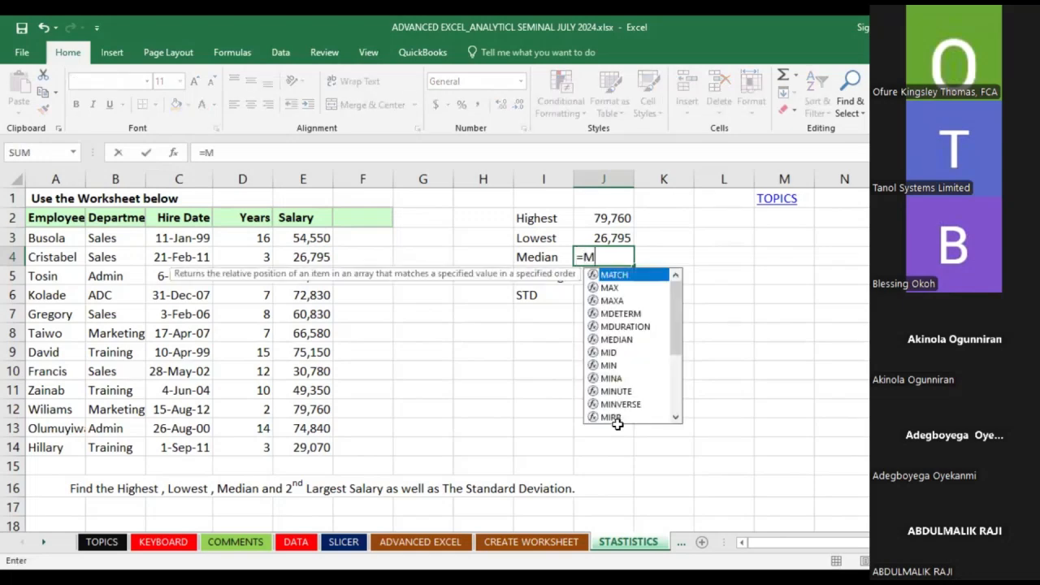
pyautogui.write('EDIA')
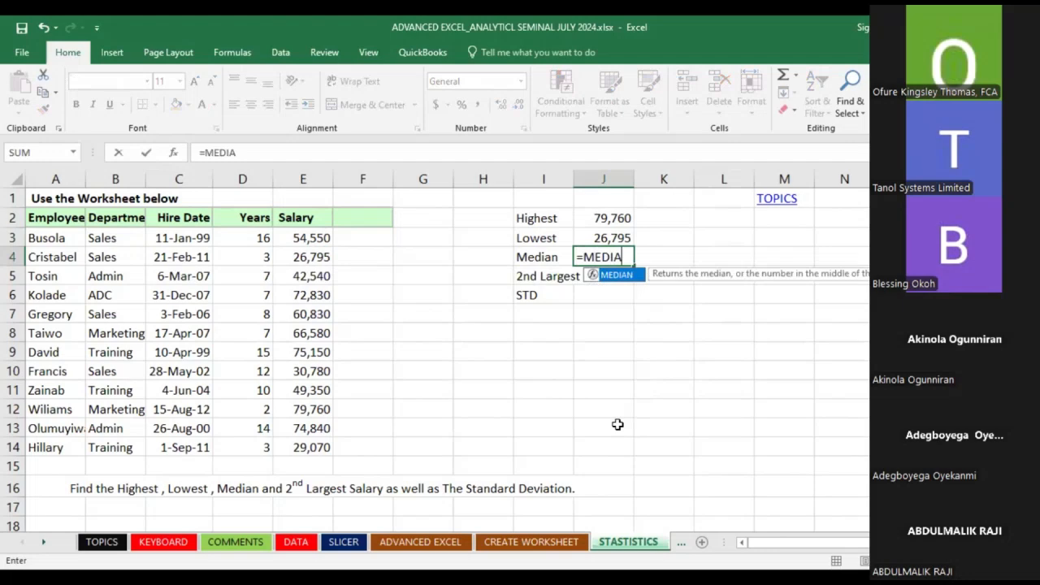
pyautogui.write('N(')
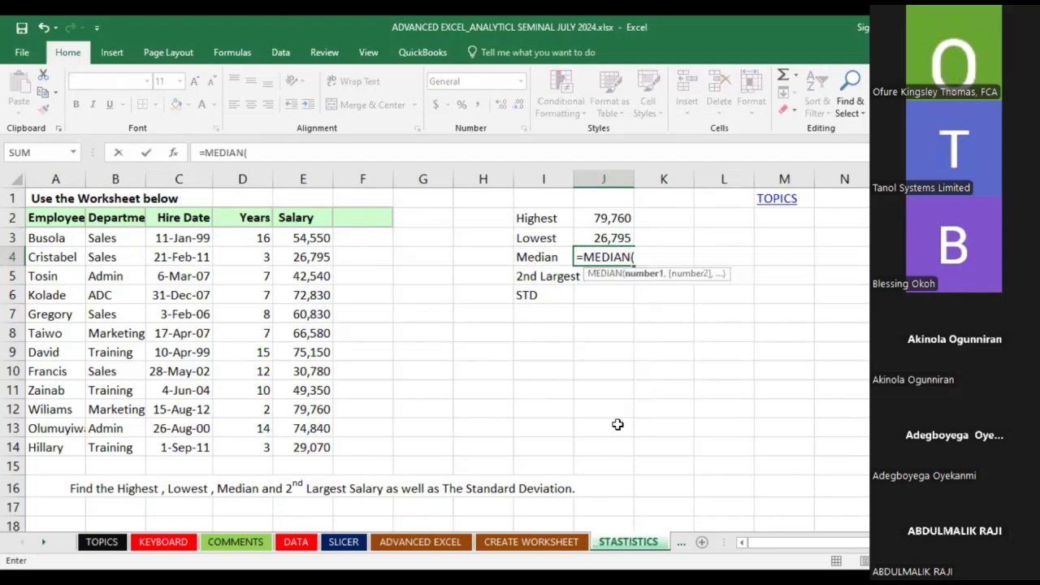
pyautogui.click(323, 240)
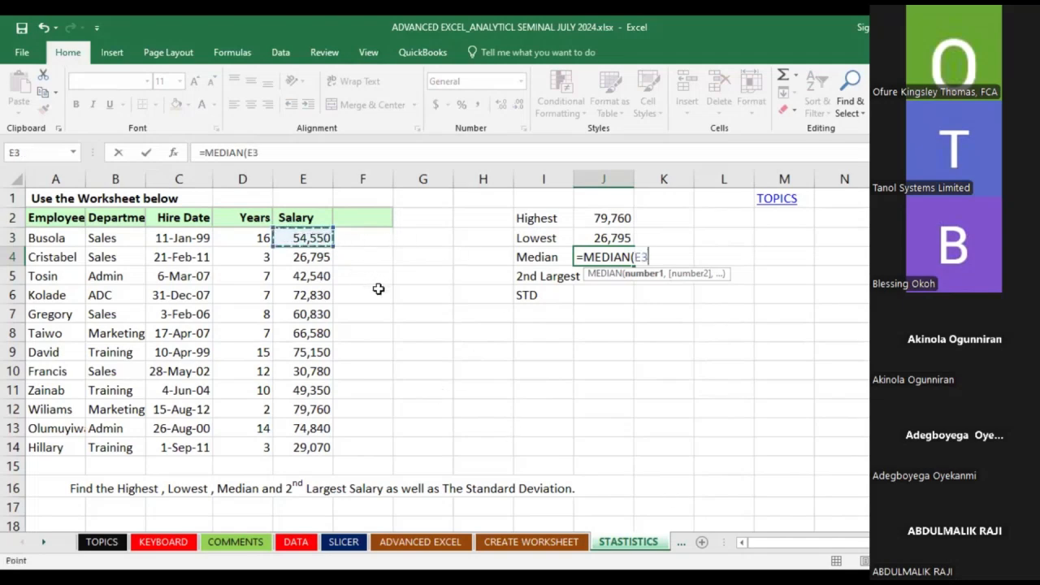
pyautogui.keyDown('shift'); pyautogui.click(315, 449); pyautogui.keyUp('shift')
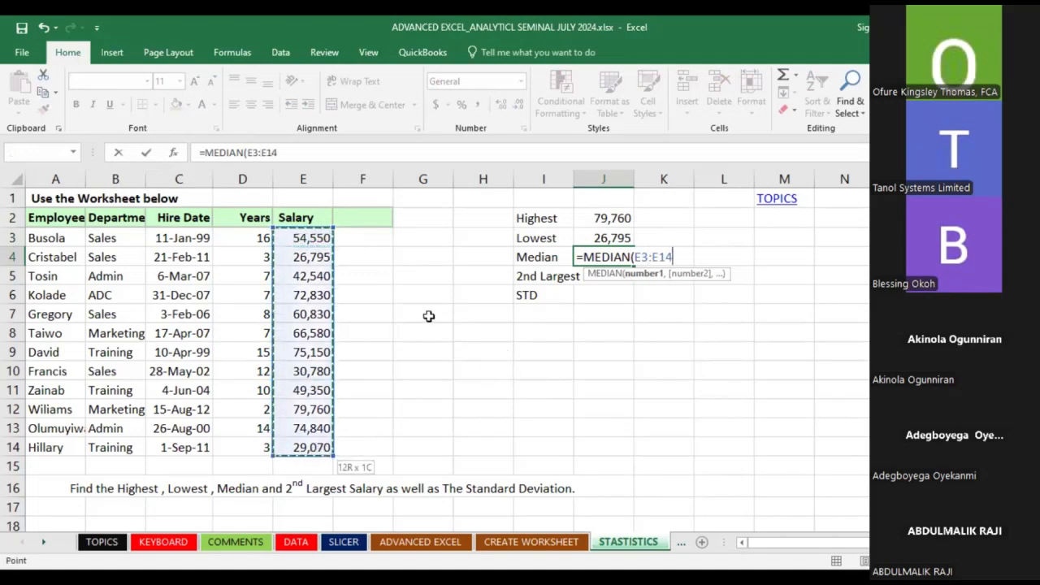
pyautogui.click(145, 152)
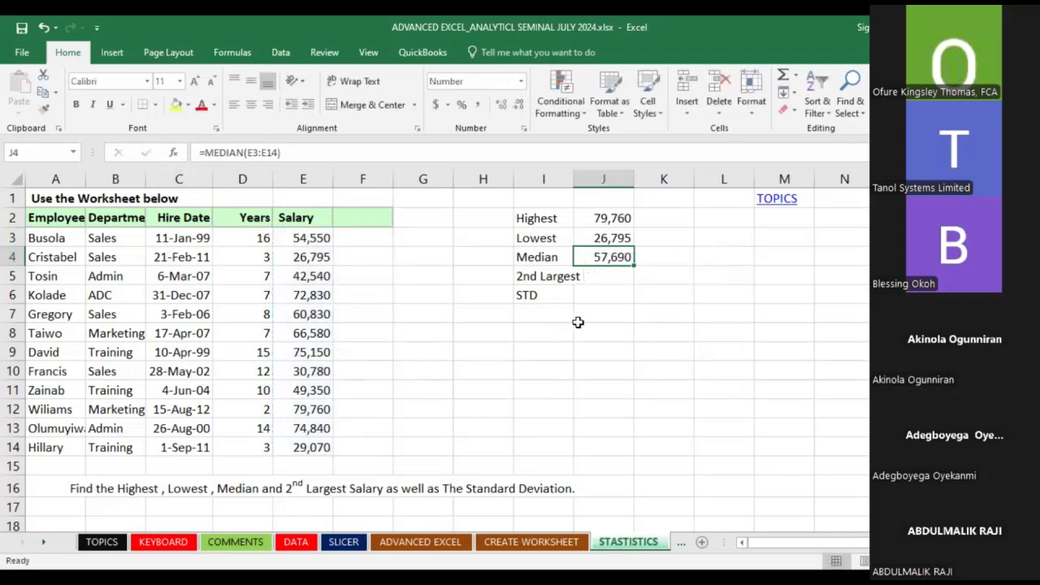
# Calculate the 2nd largest salary in J5 with the formula =LARGE(E3:E14,2)
pyautogui.click(610, 276)
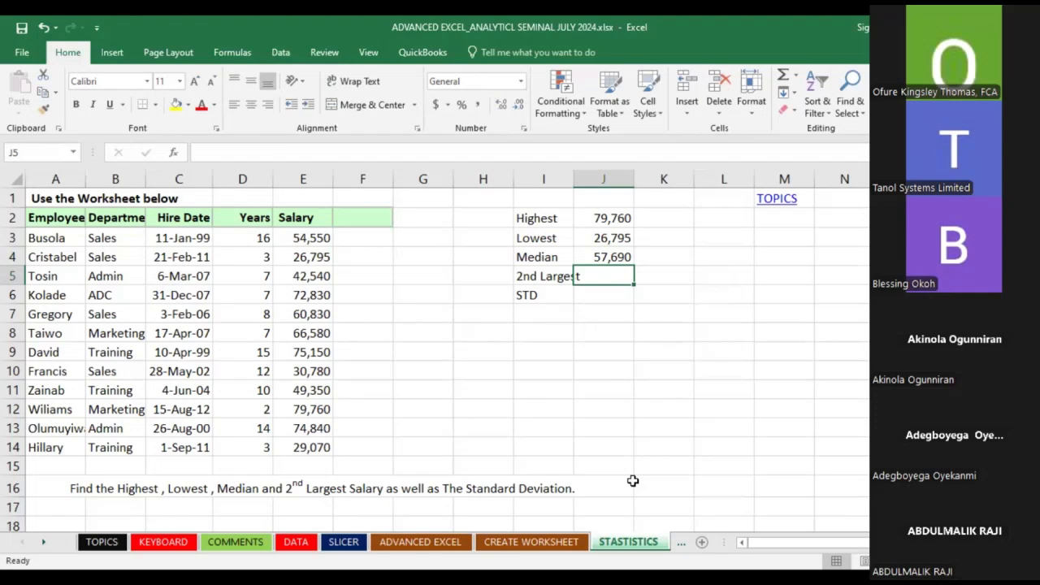
pyautogui.write('=')
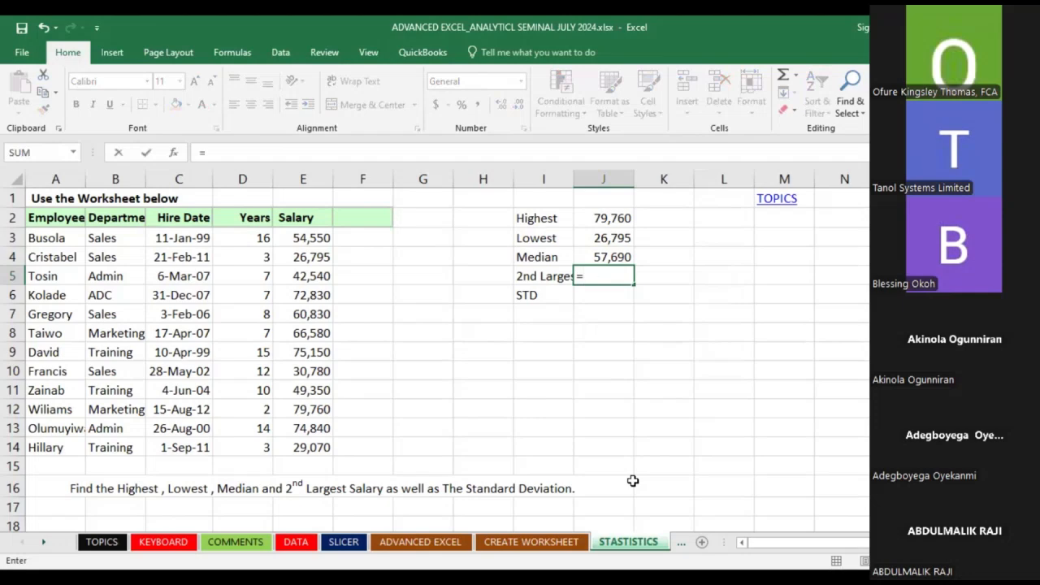
pyautogui.write('LARGE')
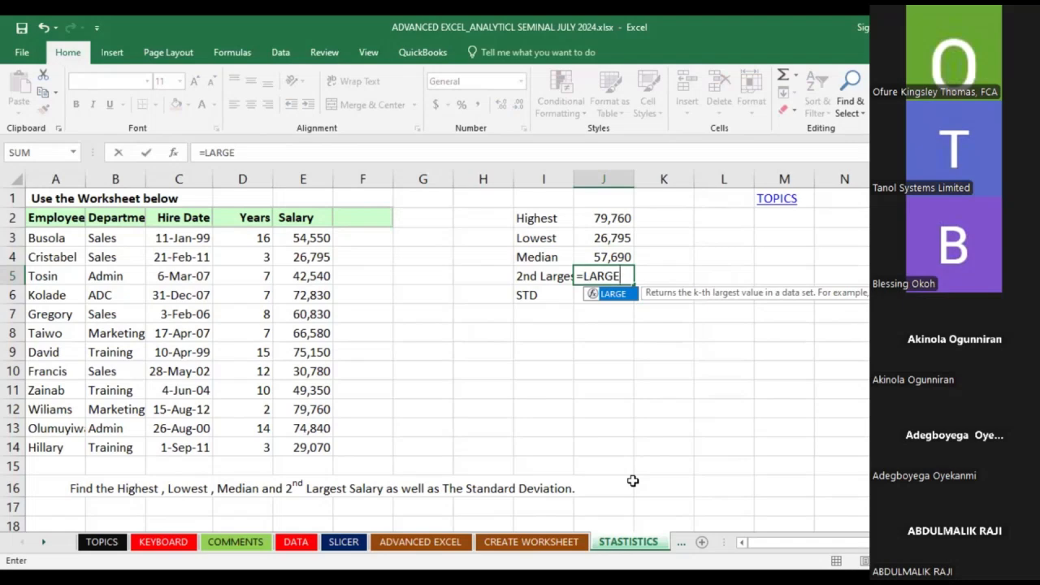
pyautogui.write('(')
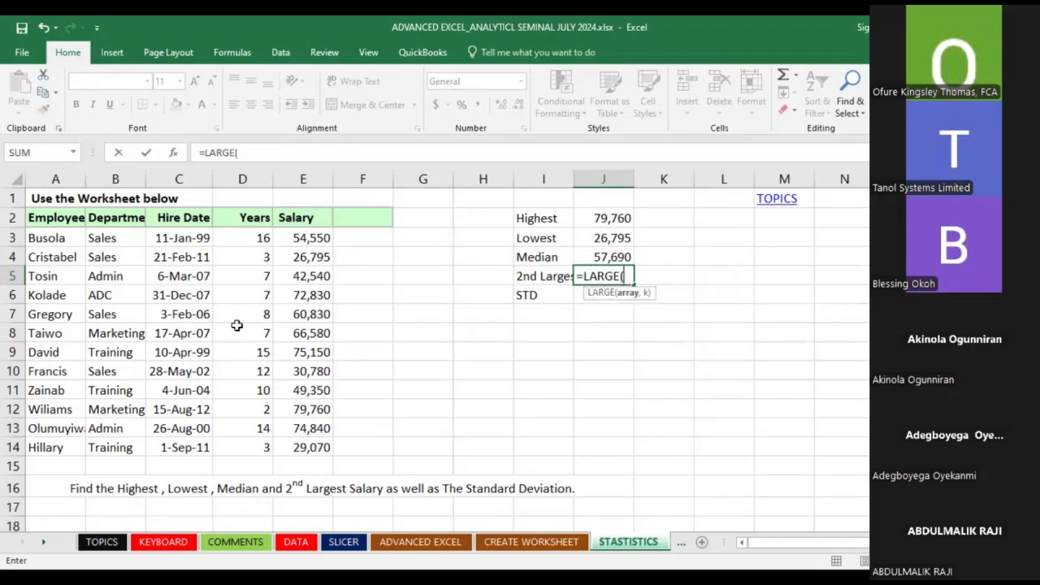
pyautogui.click(301, 235)
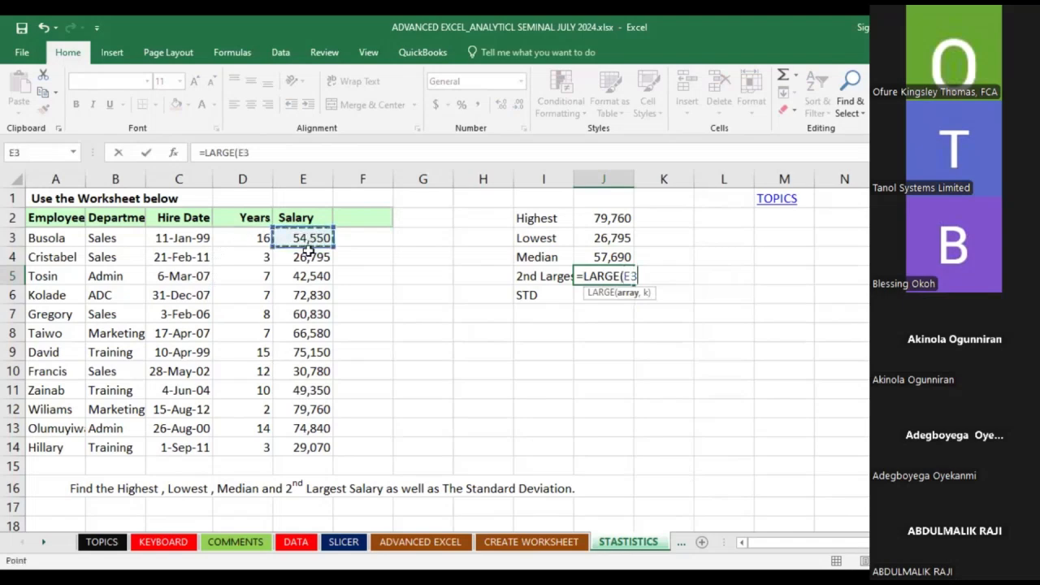
pyautogui.keyDown('shift'); pyautogui.click(323, 448); pyautogui.keyUp('shift')
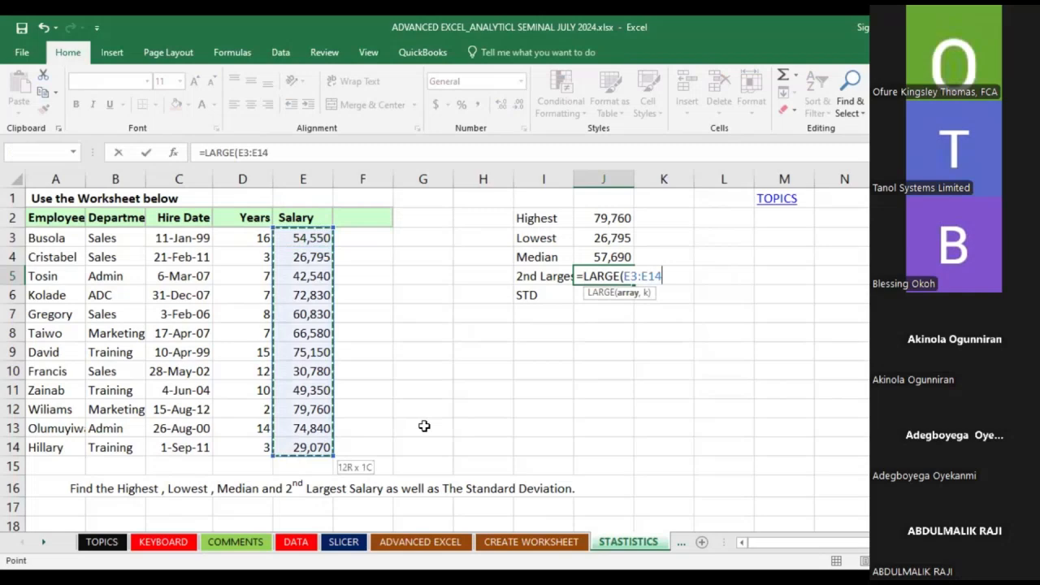
pyautogui.write(',')
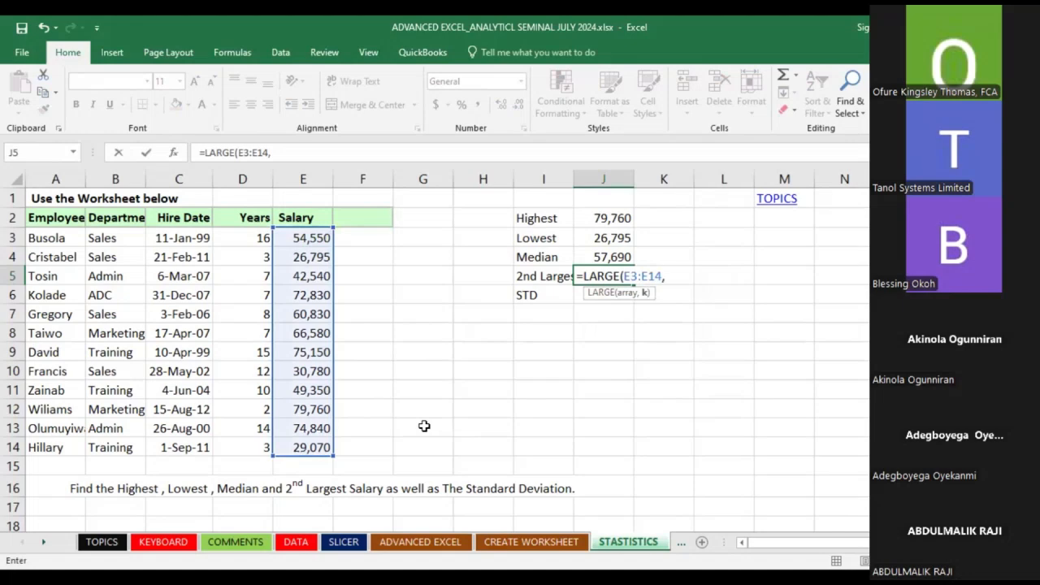
pyautogui.write('2')
pyautogui.click(147, 153)
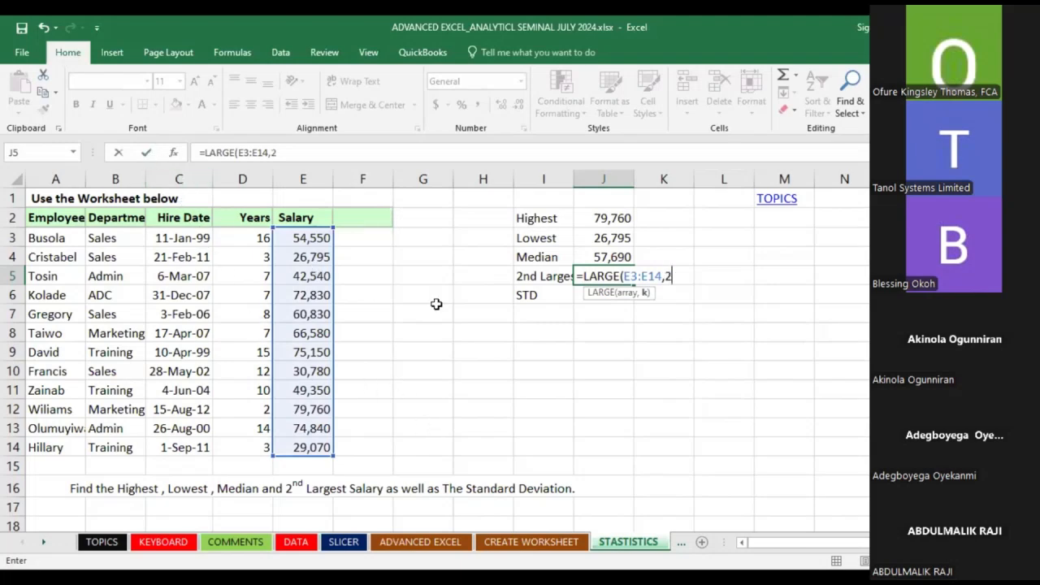
# Calculate the standard deviation of the salaries in J6 with the formula =STDEV.P(E3:E14)
pyautogui.click(603, 301)
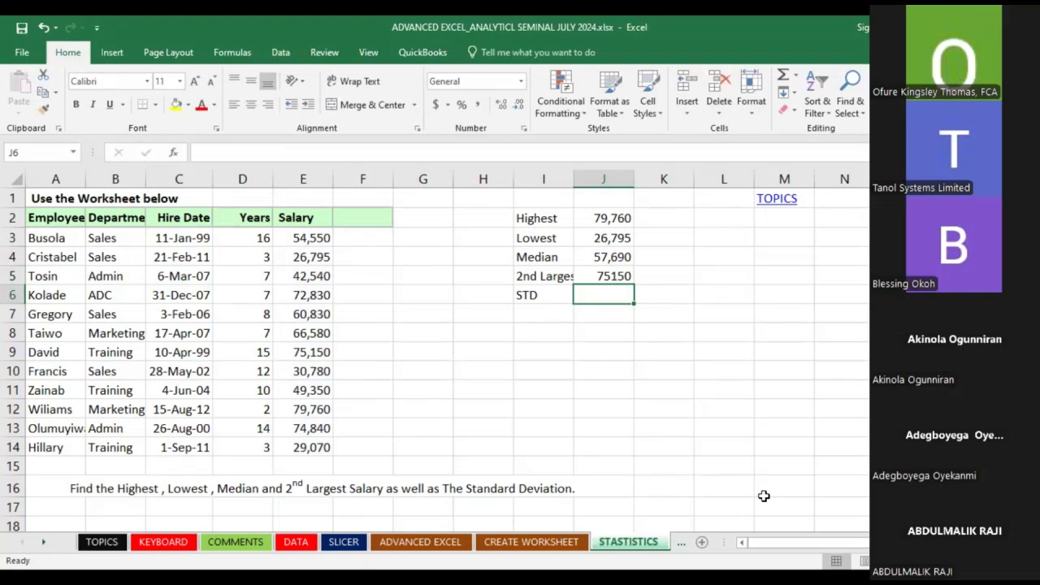
pyautogui.write('=')
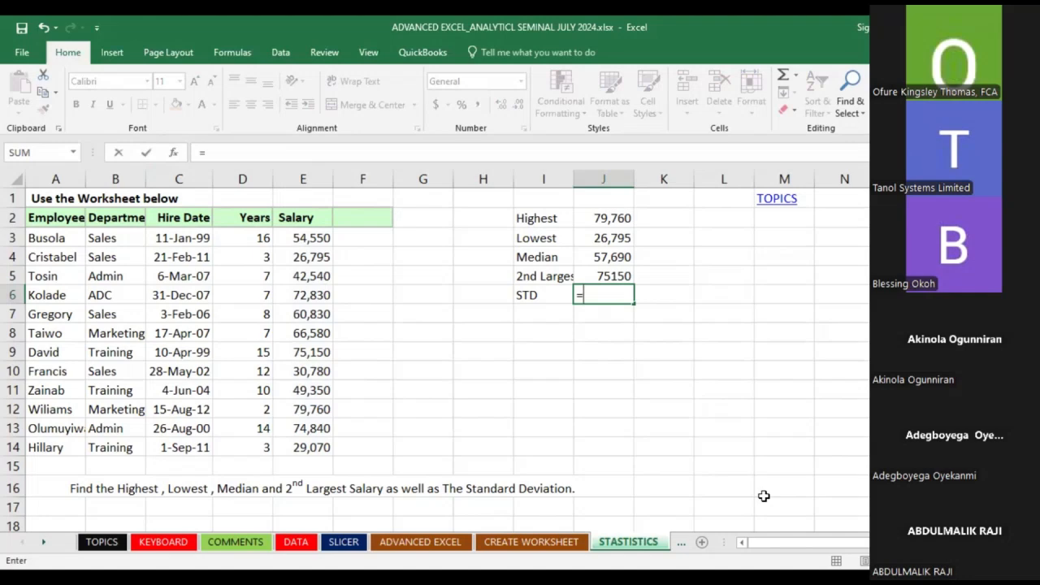
pyautogui.write('STDE')
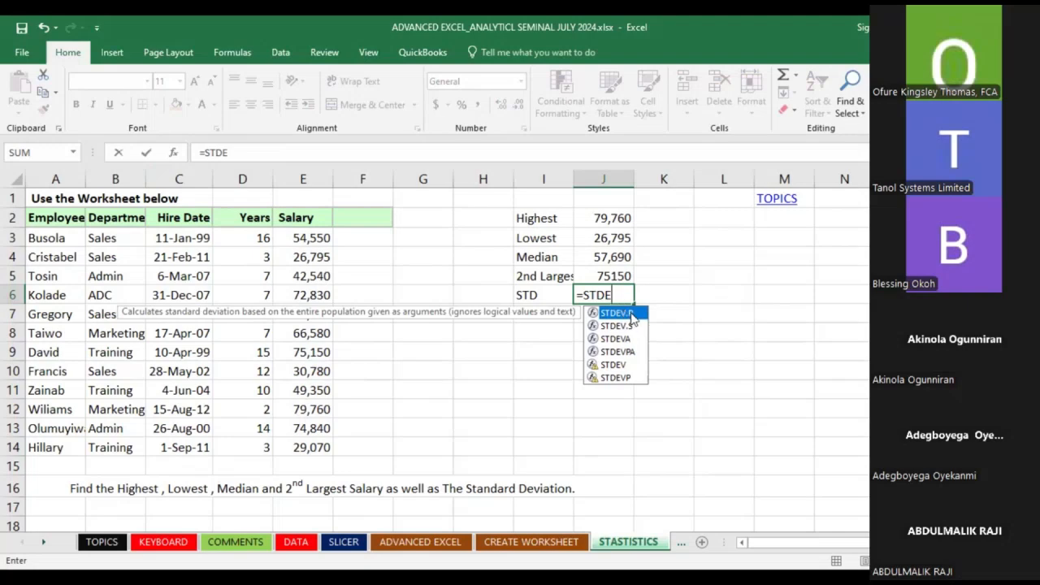
pyautogui.doubleClick(633, 319)
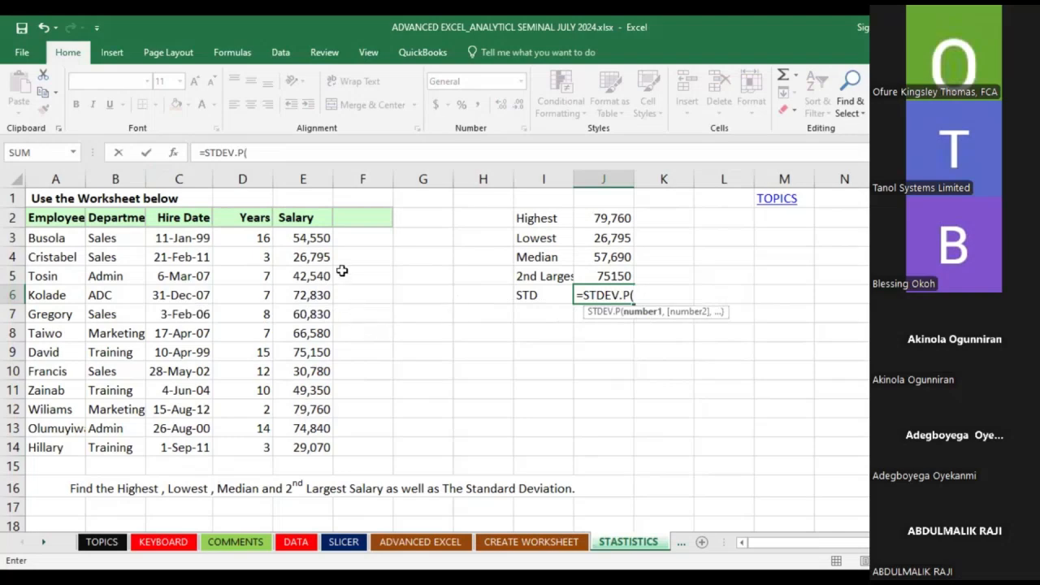
pyautogui.click(323, 237)
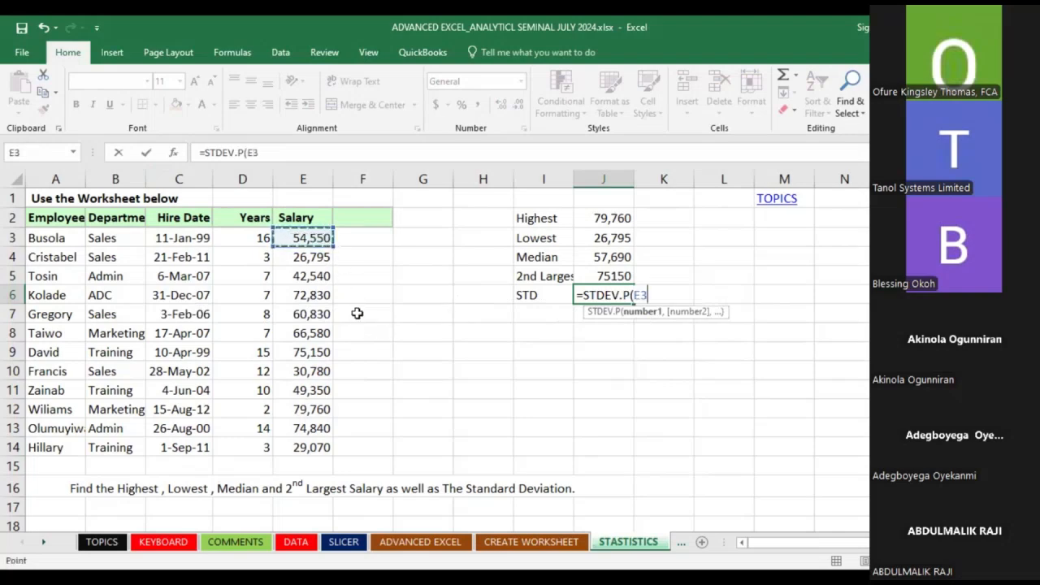
pyautogui.keyDown('shift'); pyautogui.click(321, 447); pyautogui.keyUp('shift')
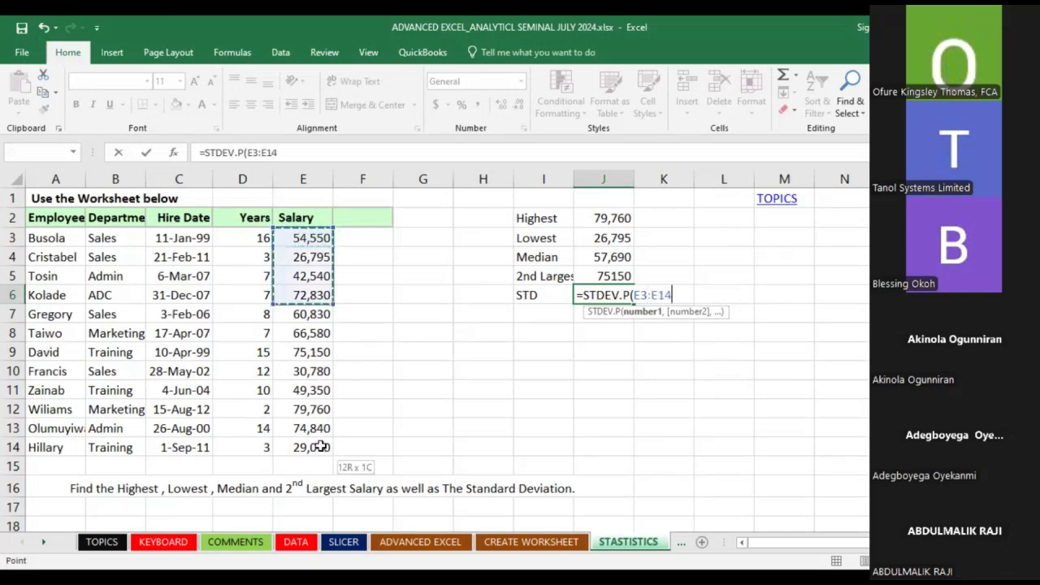
pyautogui.click(148, 154)
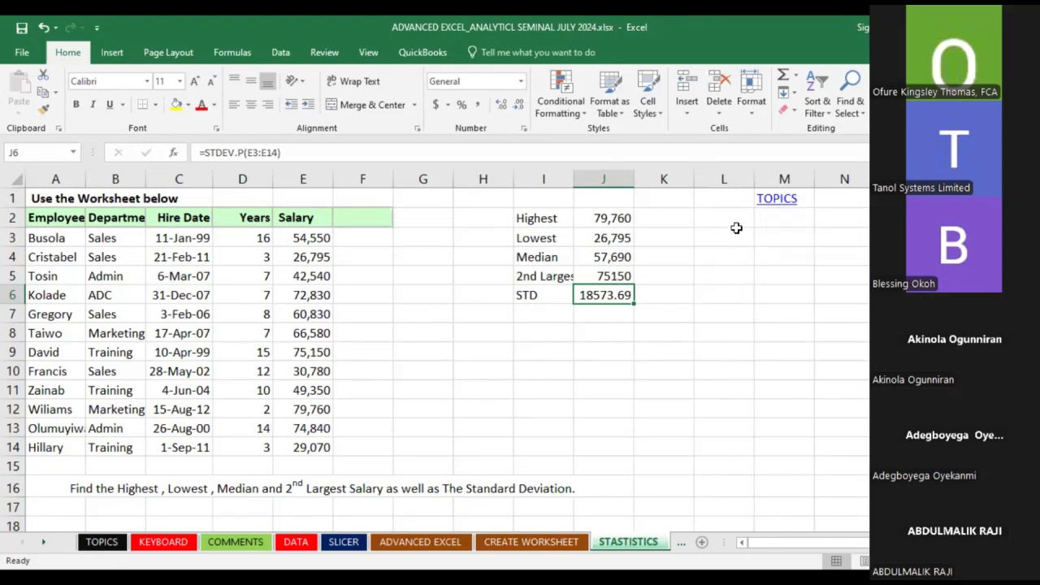
# Go back to the TOPICS sheet and return to the salary worksheet through the Statistics link
pyautogui.click(770, 210)
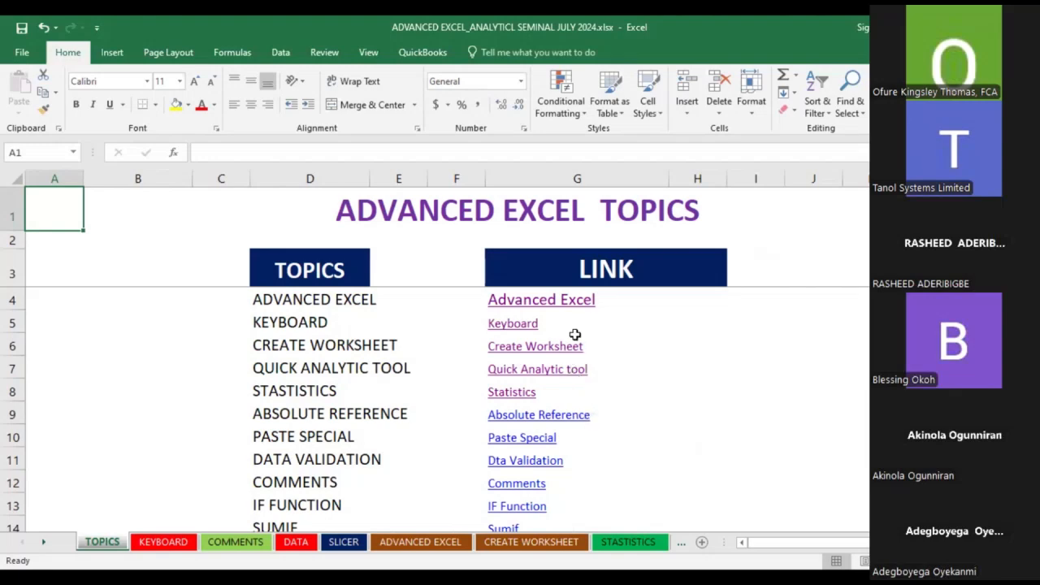
pyautogui.scroll(-1, 578, 358)
pyautogui.scroll(1, 490, 363)
pyautogui.click(567, 362)
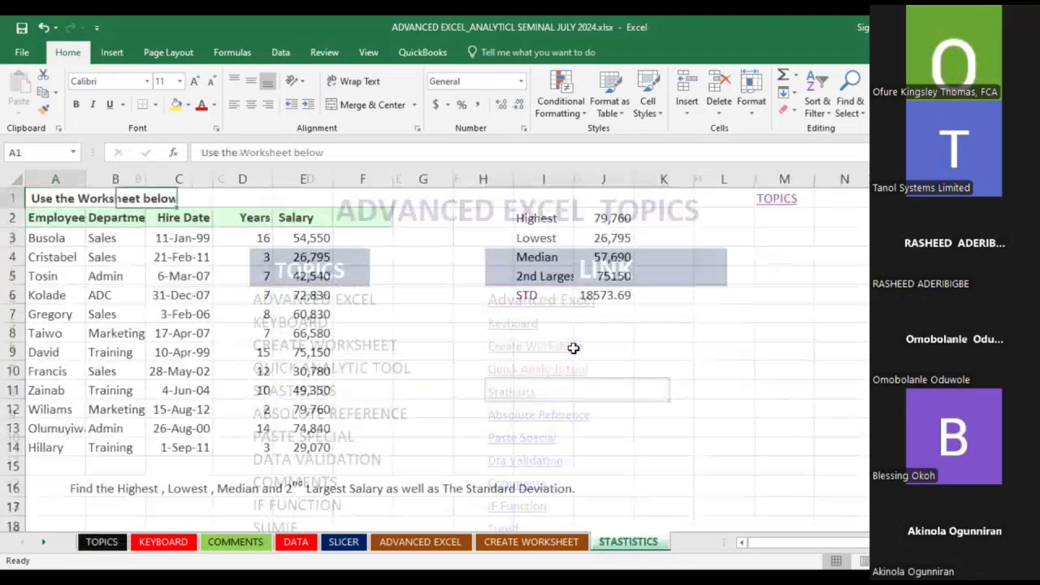
# Clear the standard deviation in J6 and enter it again with the formula =STDEV.P(E3:E14)
pyautogui.click(623, 294)
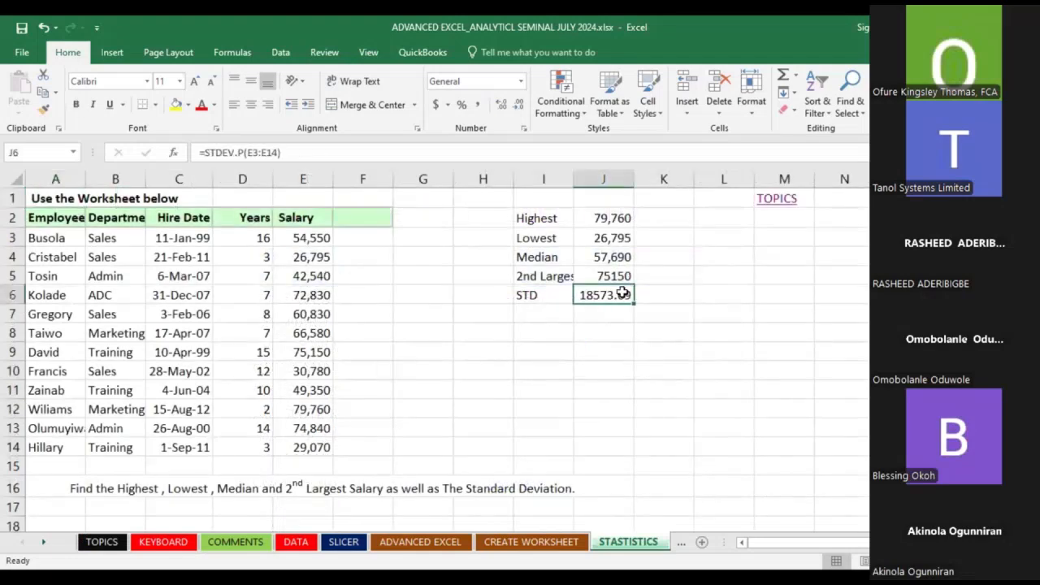
pyautogui.press('Delete')
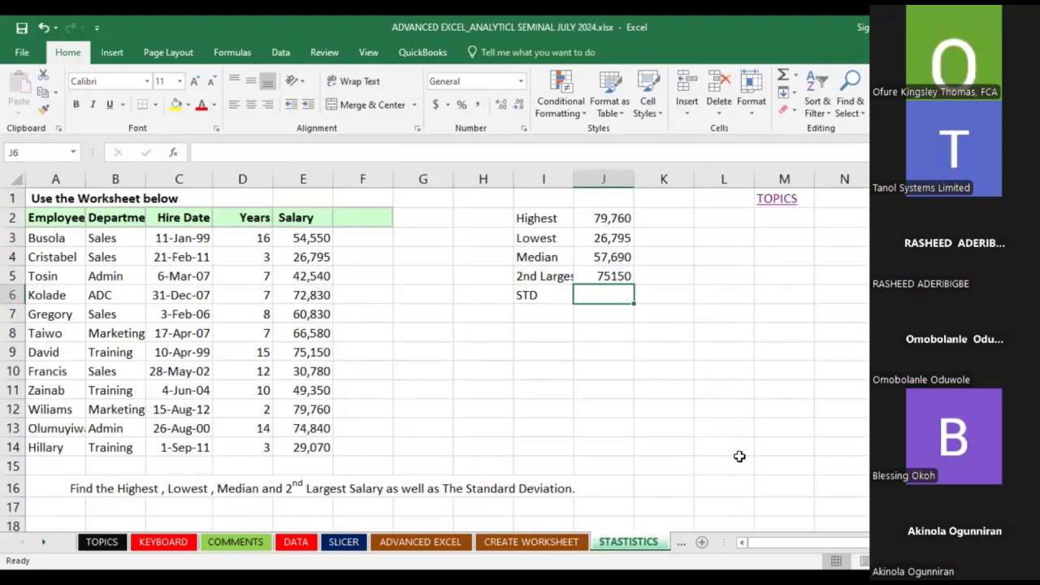
pyautogui.write('=')
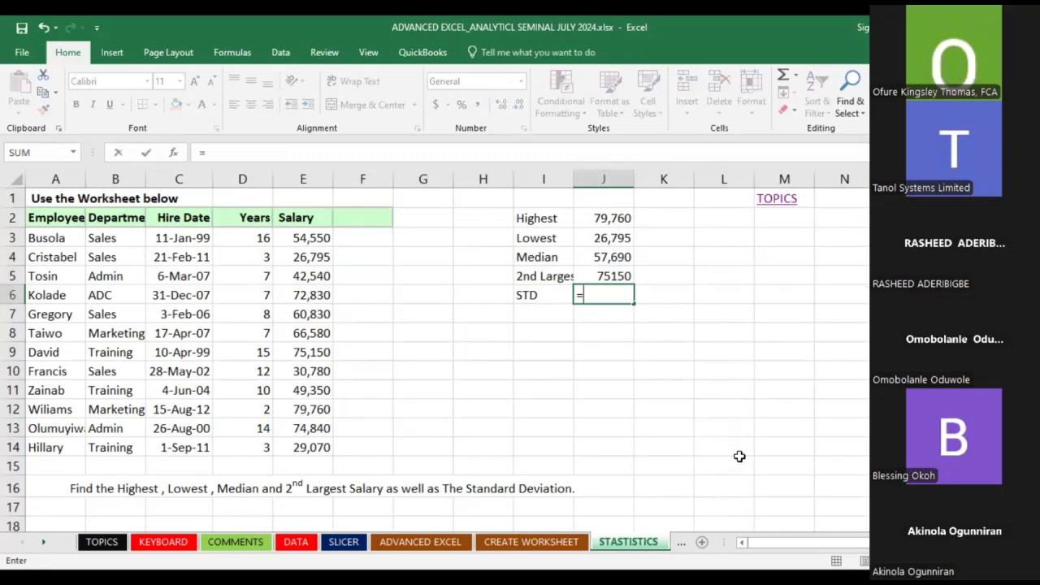
pyautogui.write('ST')
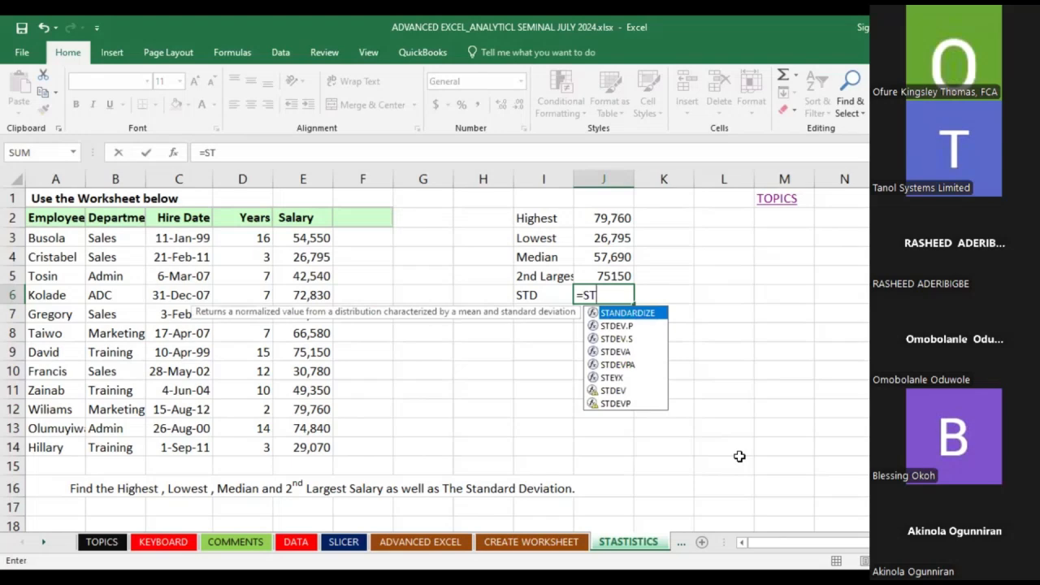
pyautogui.write('D')
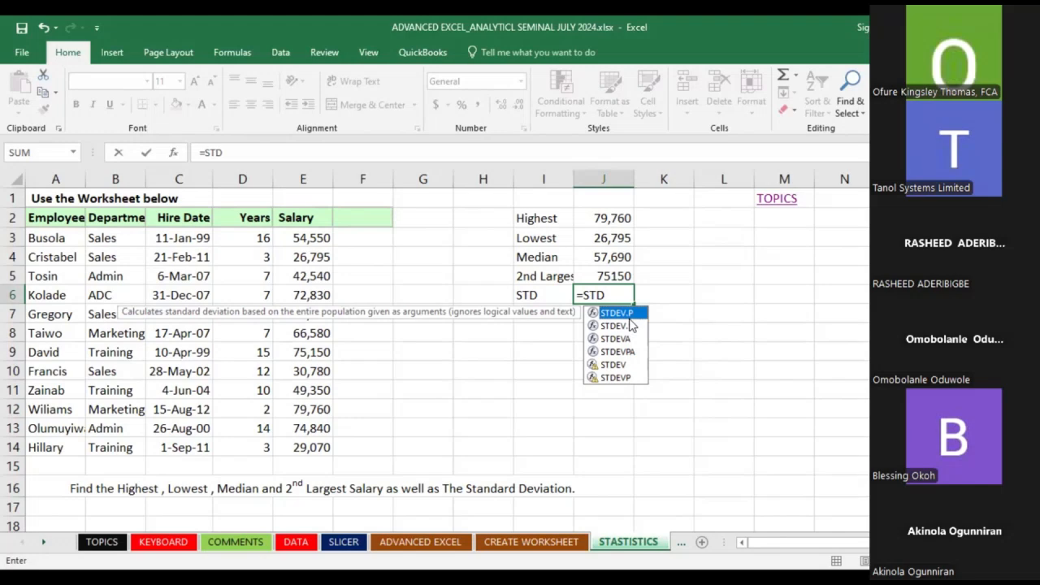
pyautogui.doubleClick(617, 313)
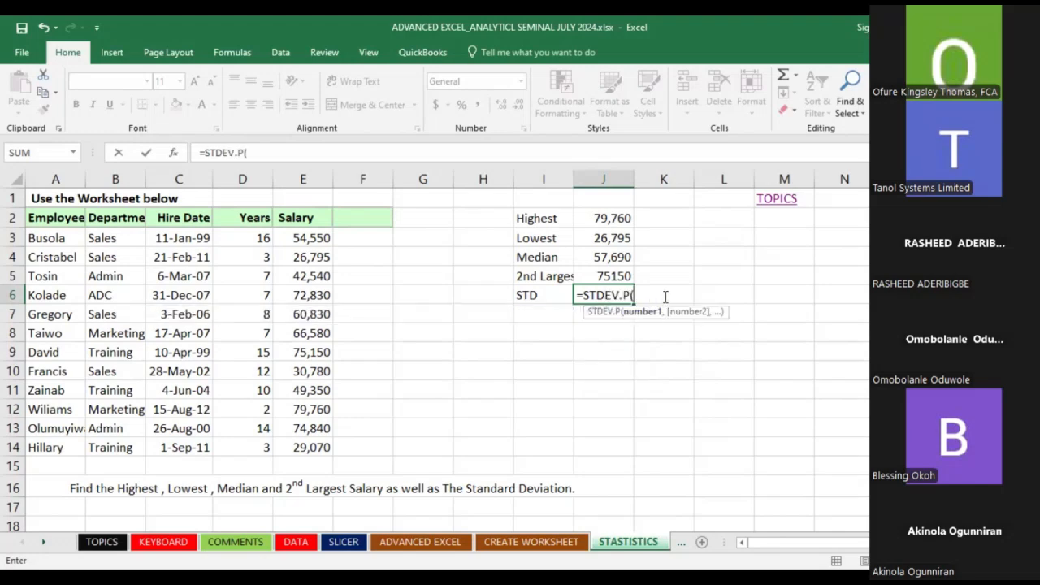
pyautogui.click(322, 235)
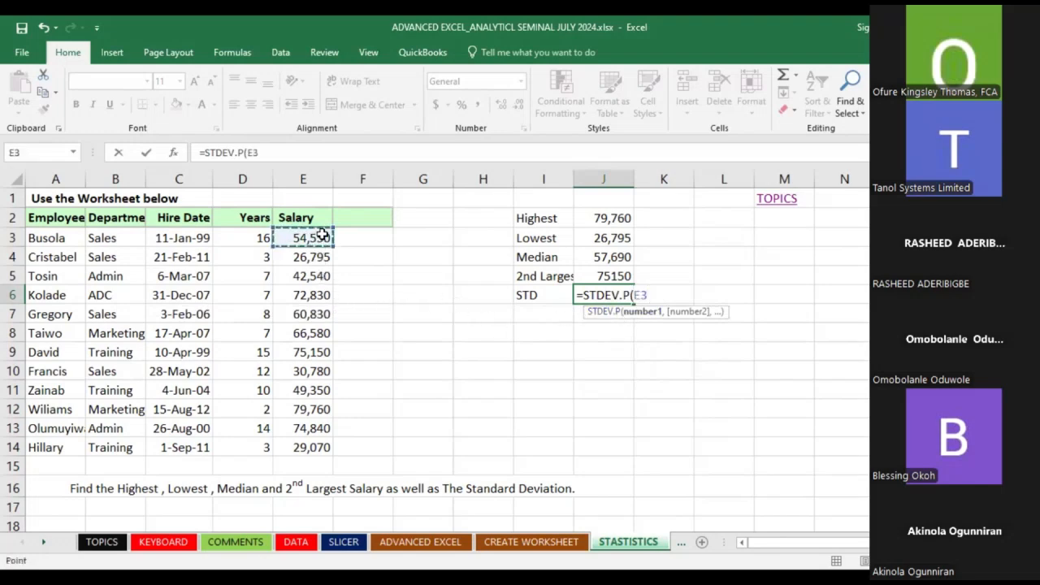
pyautogui.keyDown('shift'); pyautogui.click(302, 453); pyautogui.keyUp('shift')
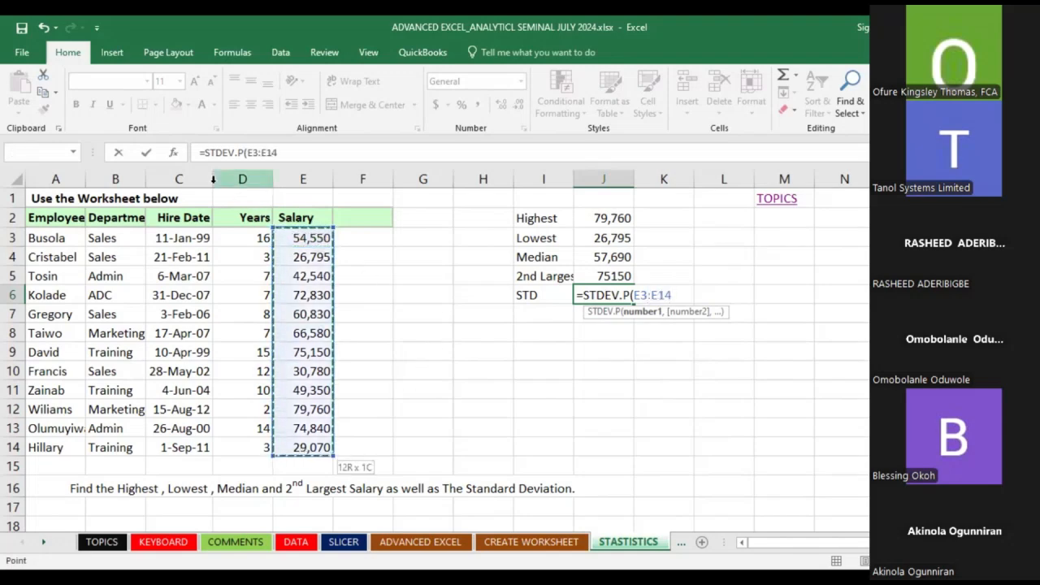
pyautogui.click(148, 153)
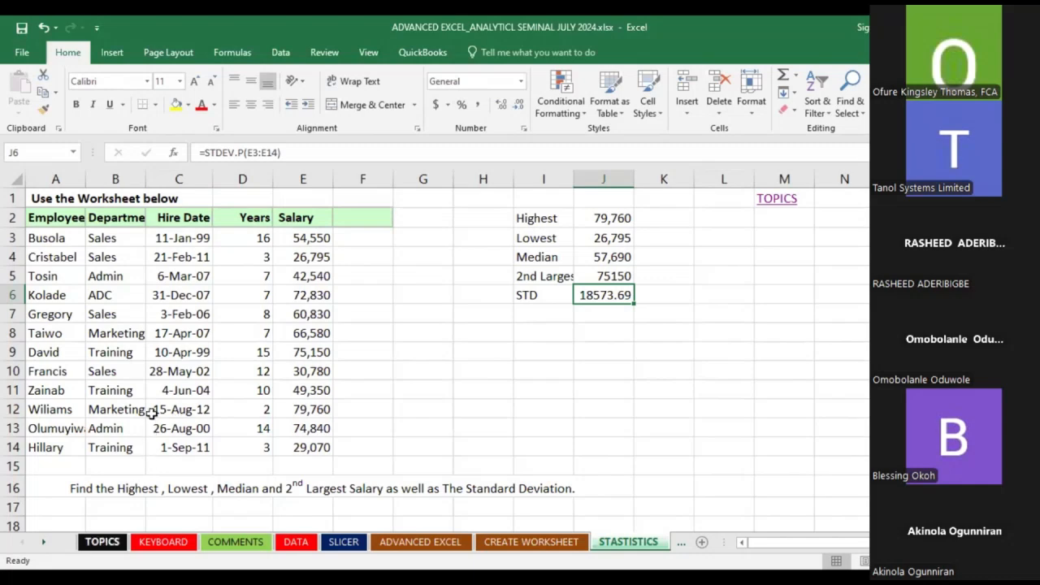
# Clear the 2nd largest salary formula from J5 and keep that cell selected
pyautogui.click(615, 274)
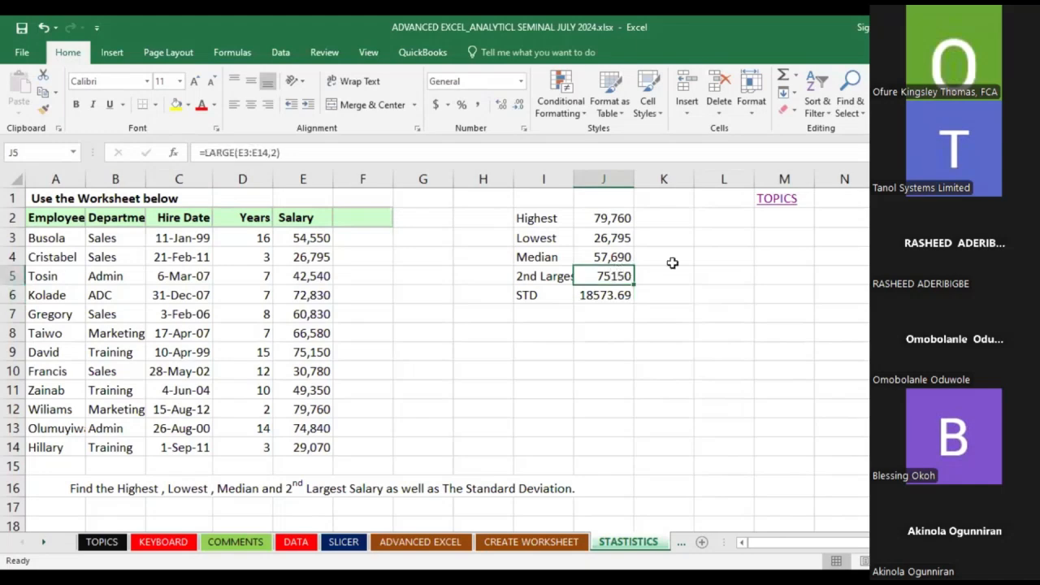
pyautogui.press('BackSpace')
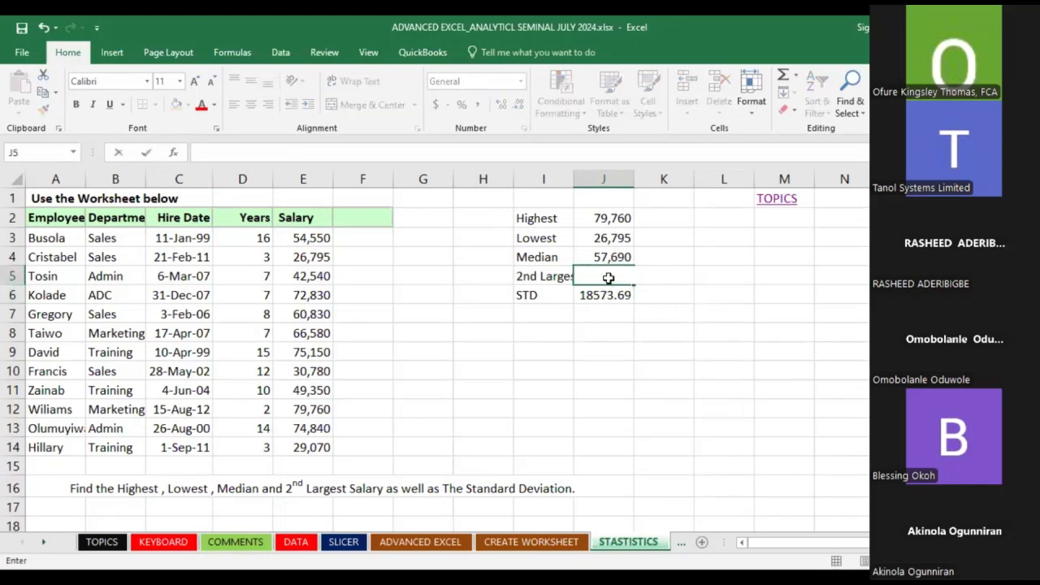
pyautogui.press('Down')
pyautogui.press('Down')
pyautogui.press('Down')
pyautogui.press('Down')
pyautogui.press('Up')
pyautogui.press('Up')
pyautogui.press('Up')
pyautogui.press('Up')
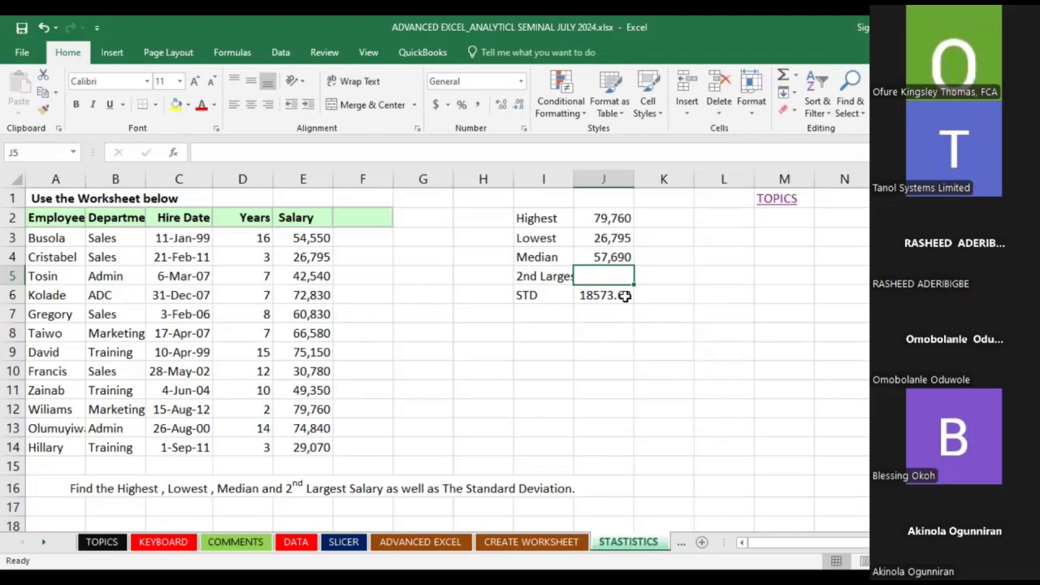
# Calculate the 2nd largest salary in J5 with the formula =LARGE(E3:E14,2)
pyautogui.write('=')
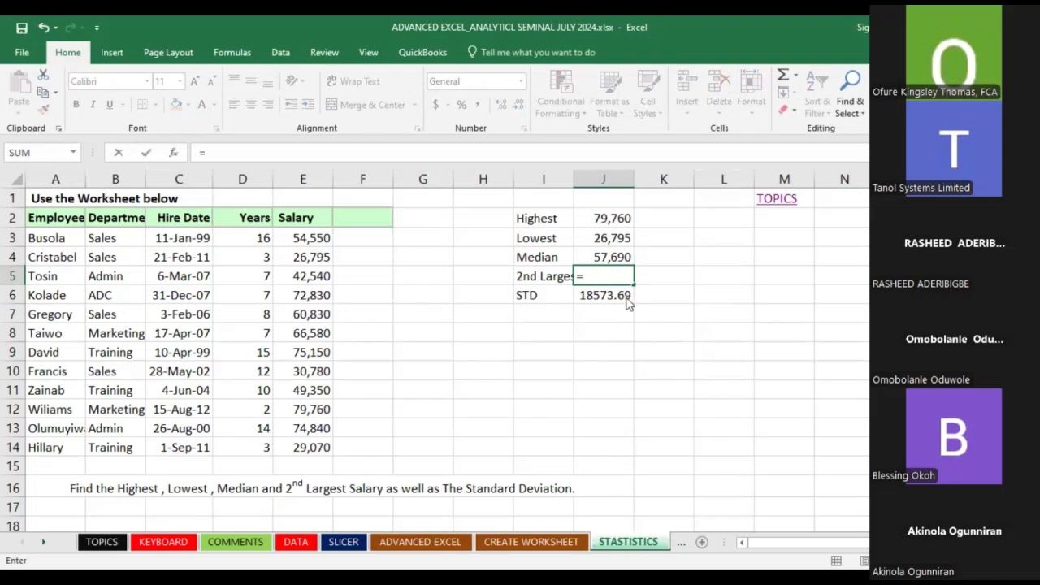
pyautogui.write('LARGE')
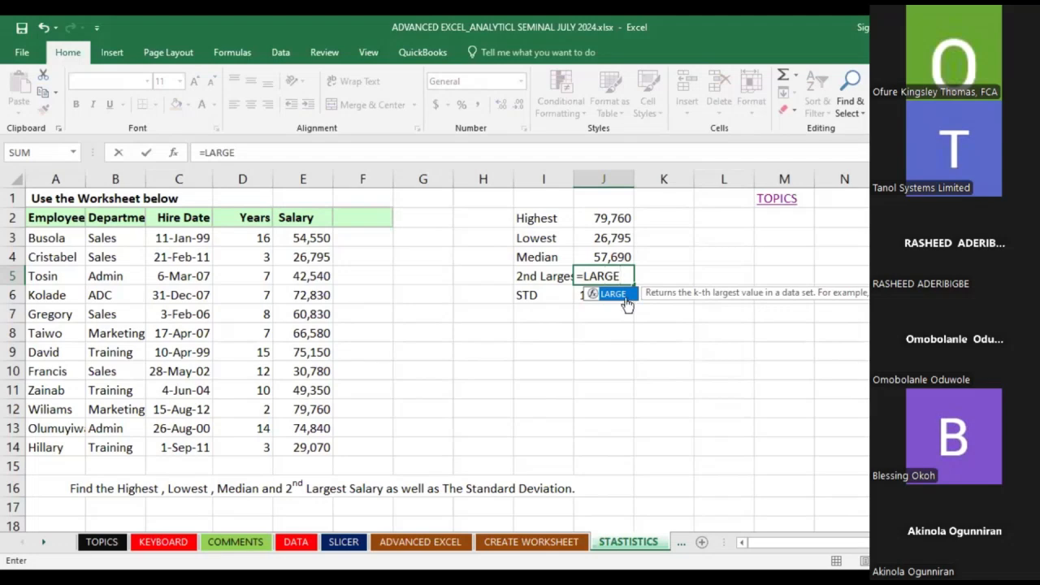
pyautogui.doubleClick(626, 304)
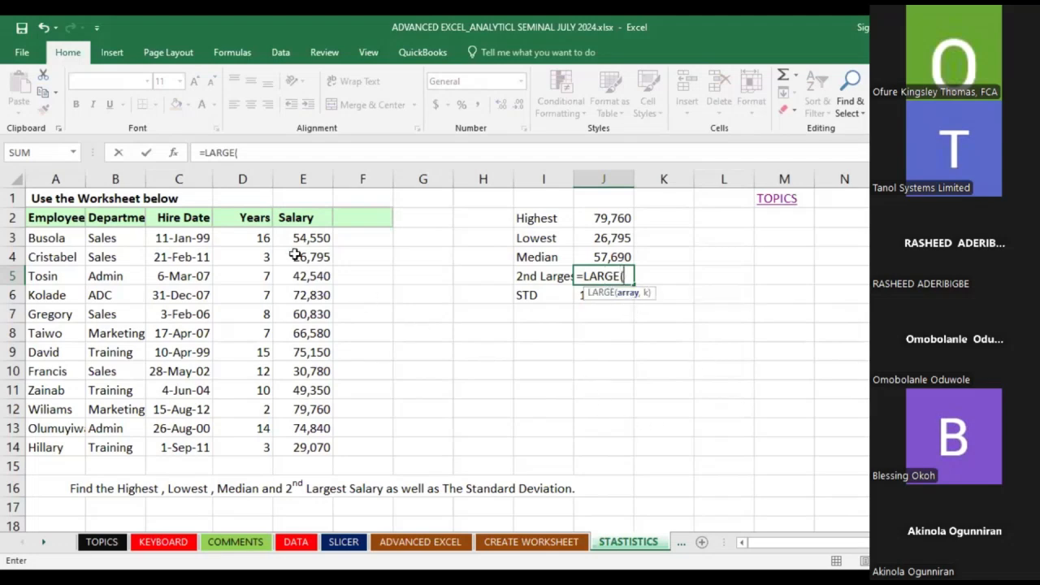
pyautogui.click(330, 238)
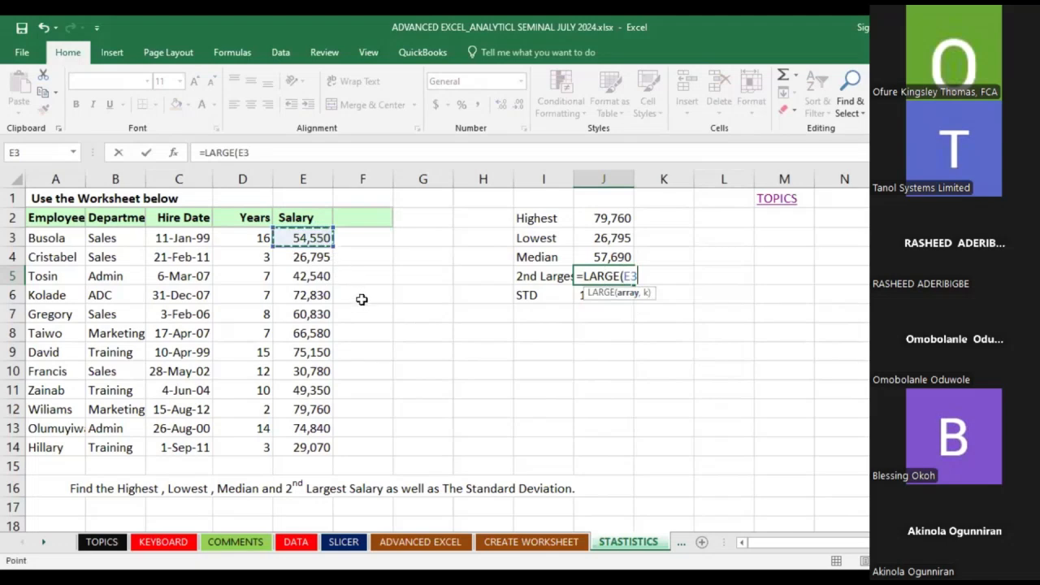
pyautogui.keyDown('shift'); pyautogui.click(323, 447); pyautogui.keyUp('shift')
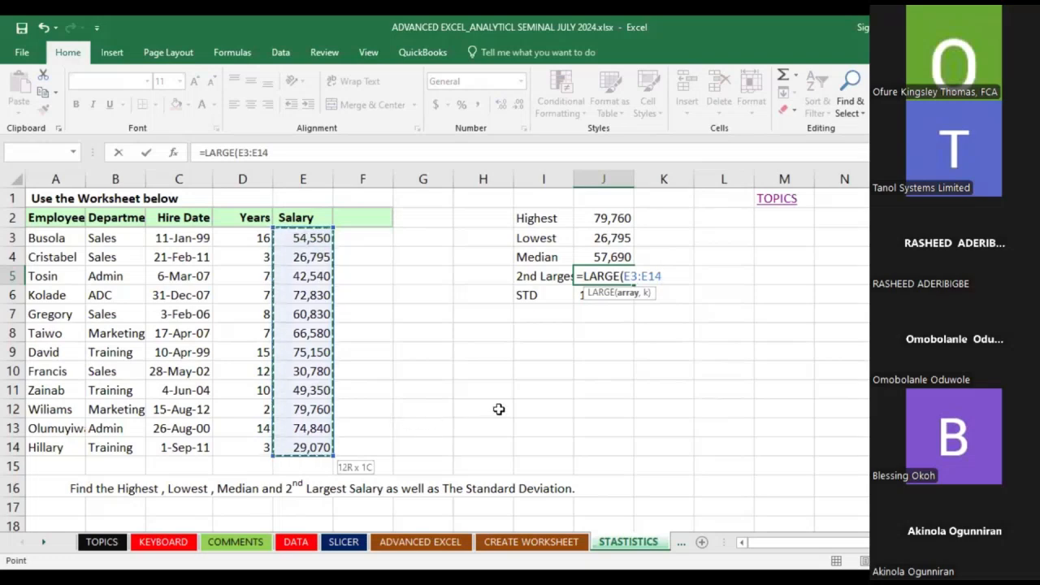
pyautogui.write(',')
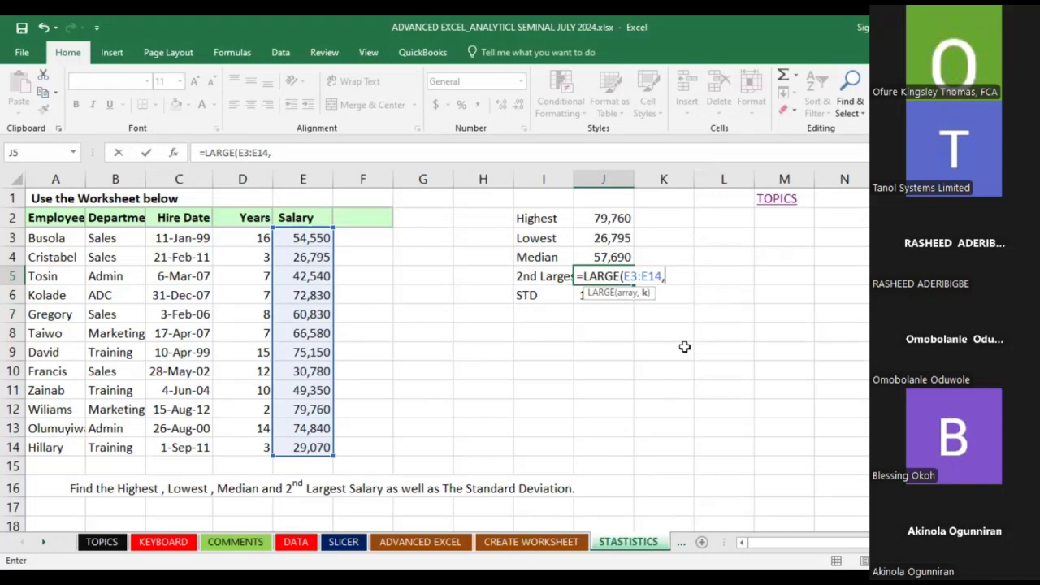
pyautogui.write('2')
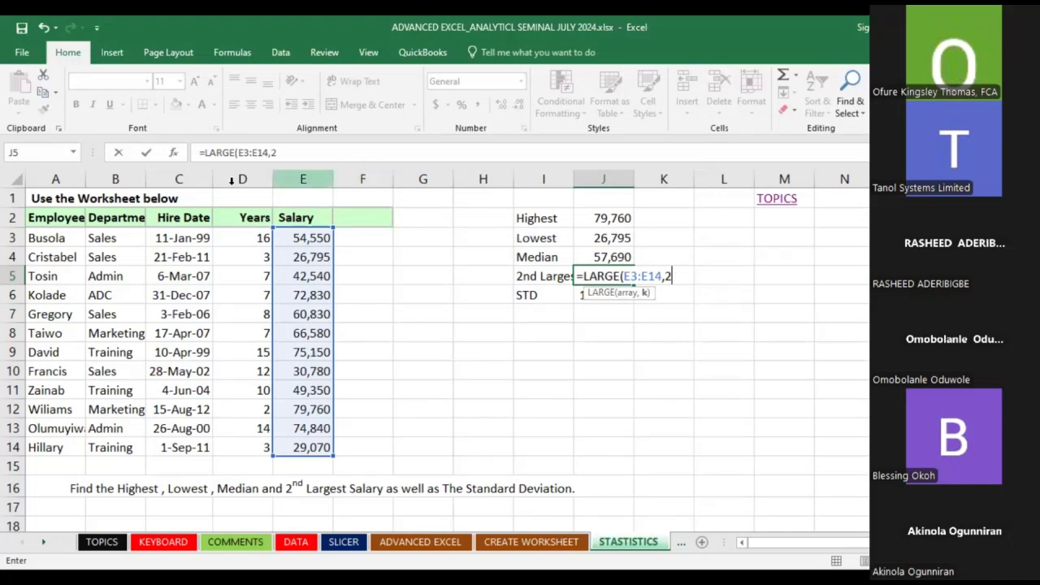
pyautogui.click(151, 154)
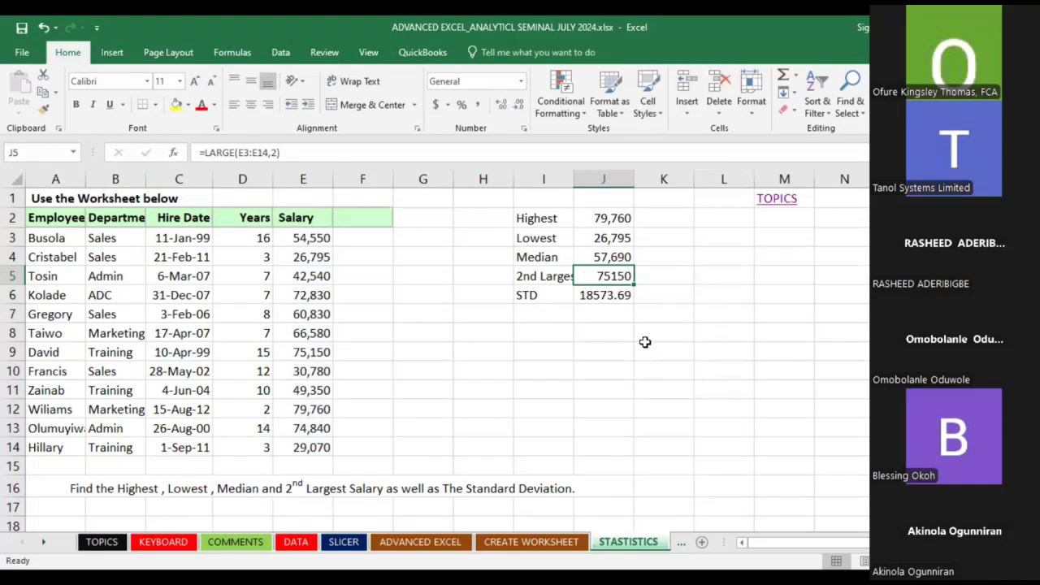
# Edit the formula in J5 to return the 3rd largest salary with =LARGE(E3:E14,3)
pyautogui.press('F2')
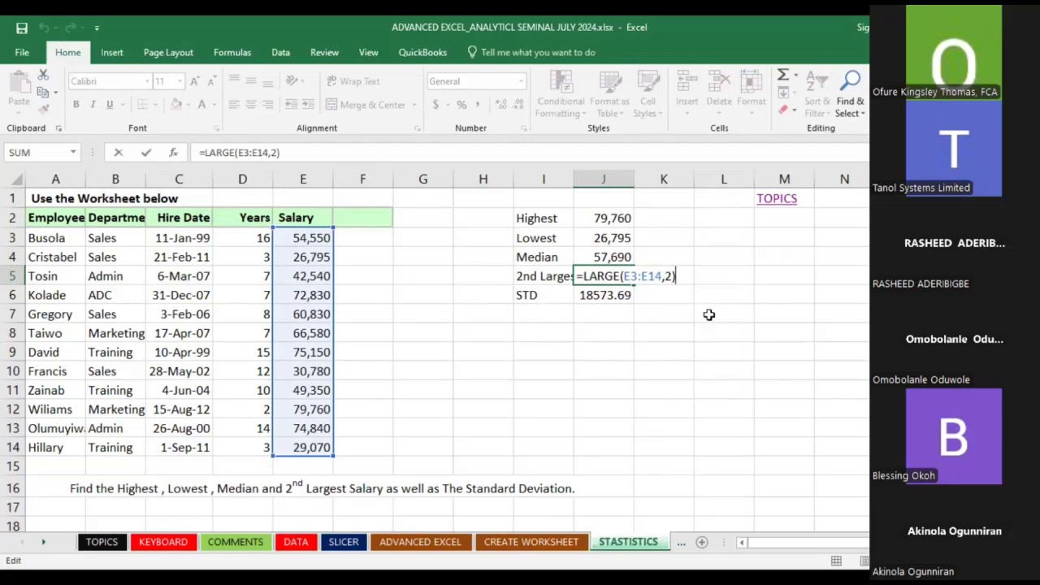
pyautogui.press('Left')
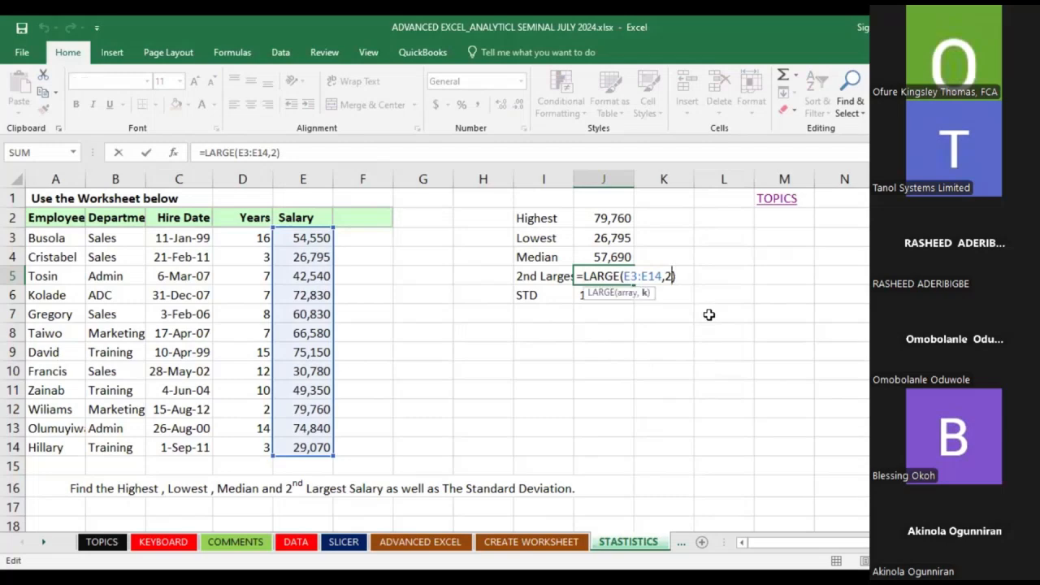
pyautogui.press('BackSpace')
pyautogui.write('3')
pyautogui.press('Return')
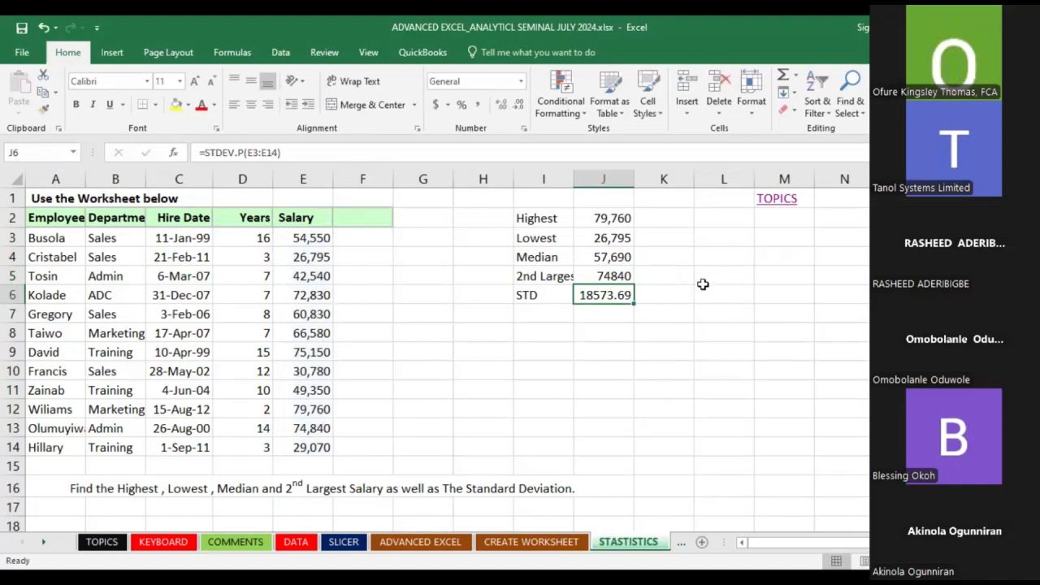
# Replace the formula in J5 with =LOWER(E3:E14) to try the LOWER function on the salaries
pyautogui.click(622, 277)
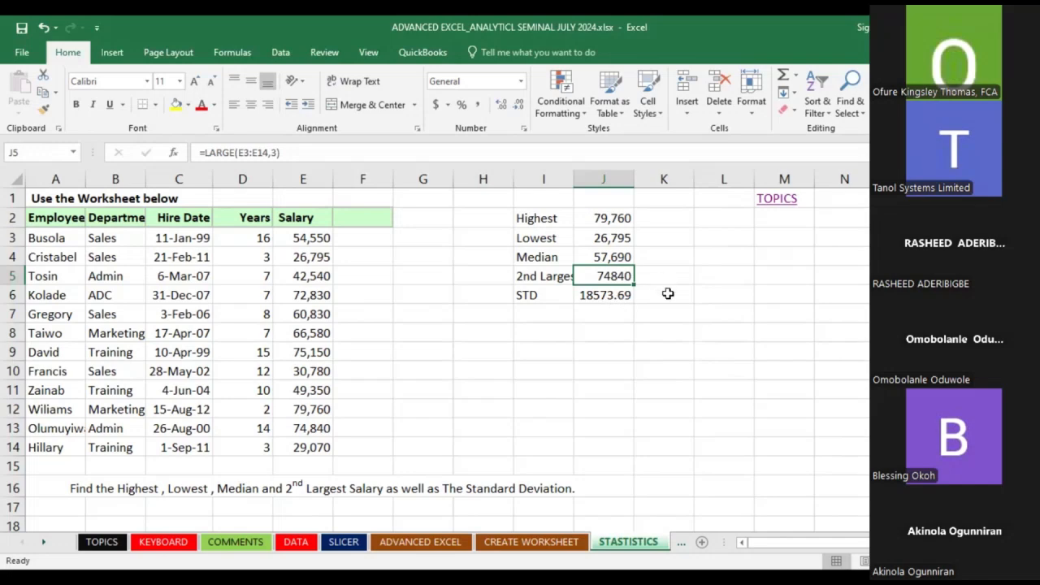
pyautogui.write('=')
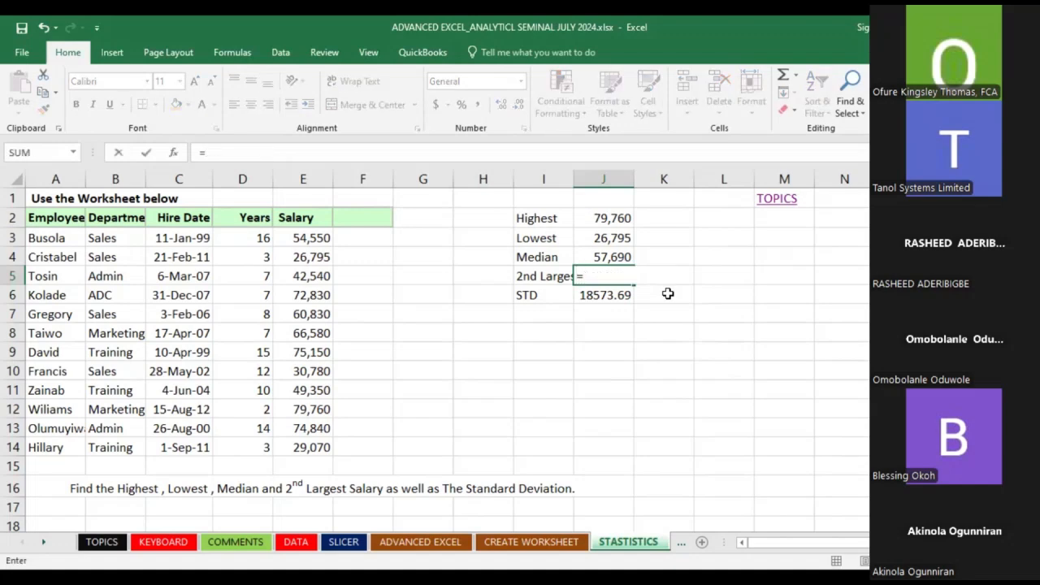
pyautogui.write('LO')
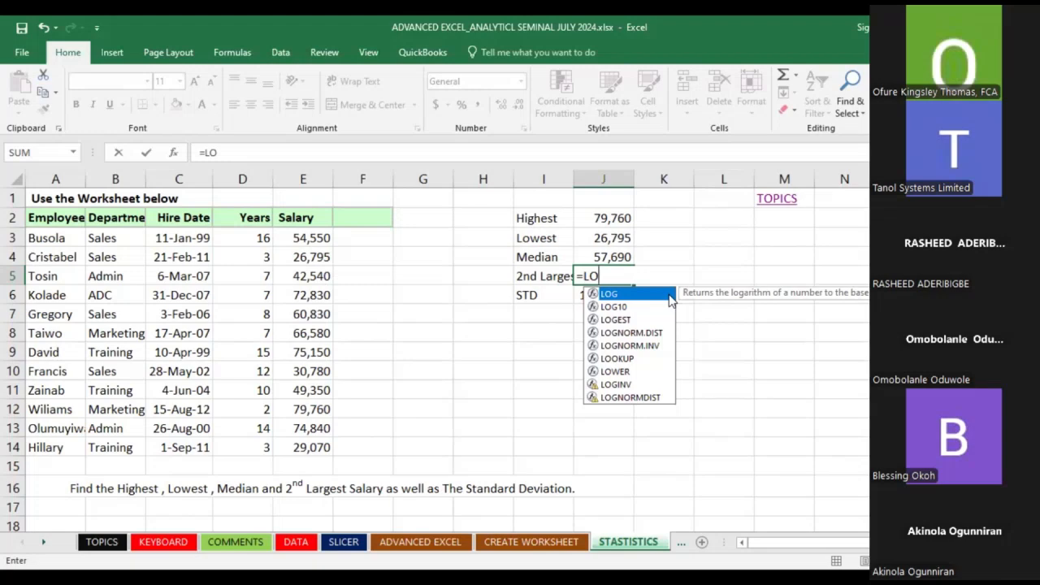
pyautogui.write('W')
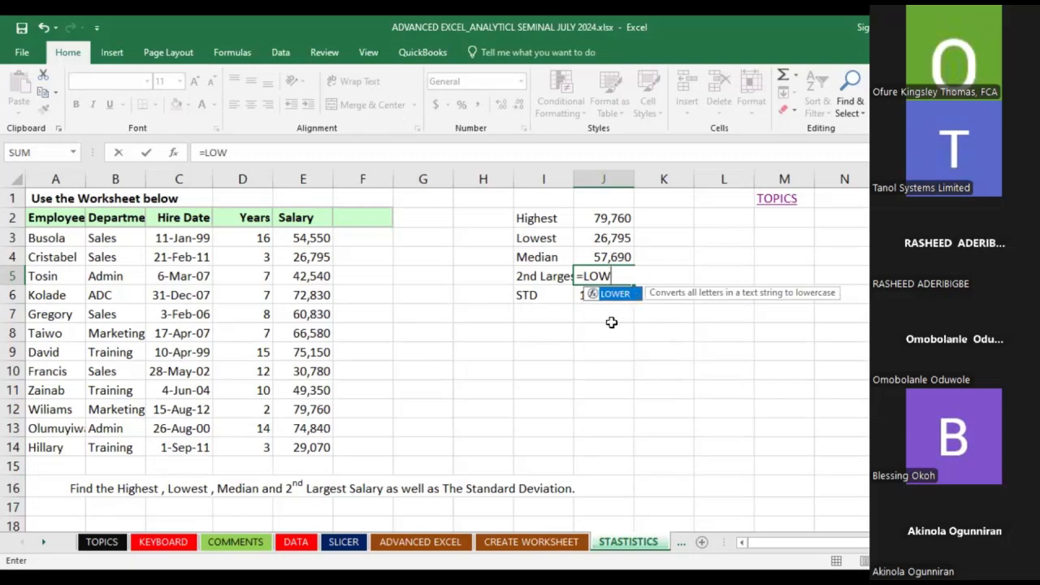
pyautogui.press('Tab')
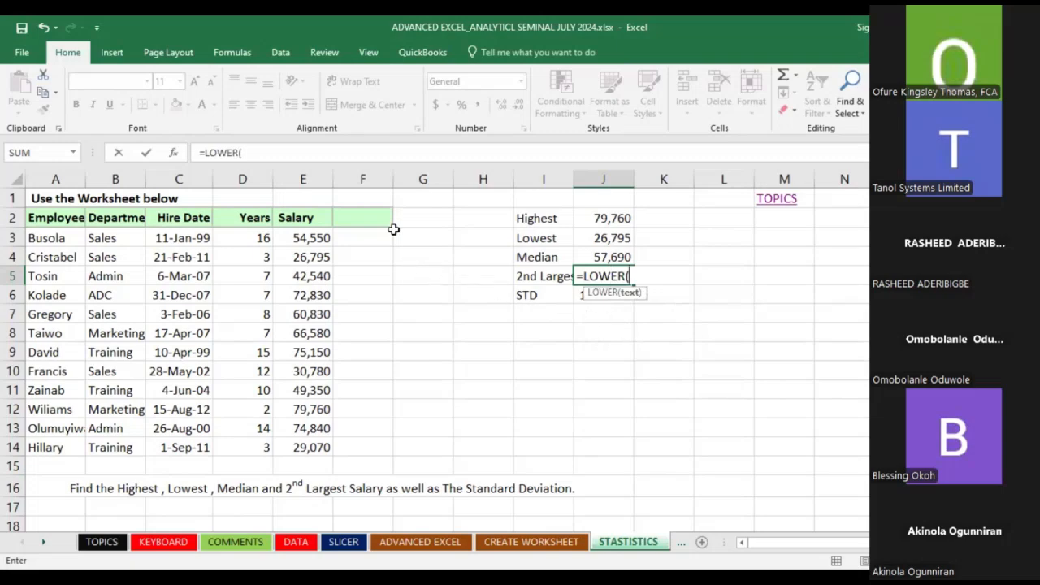
pyautogui.click(314, 244)
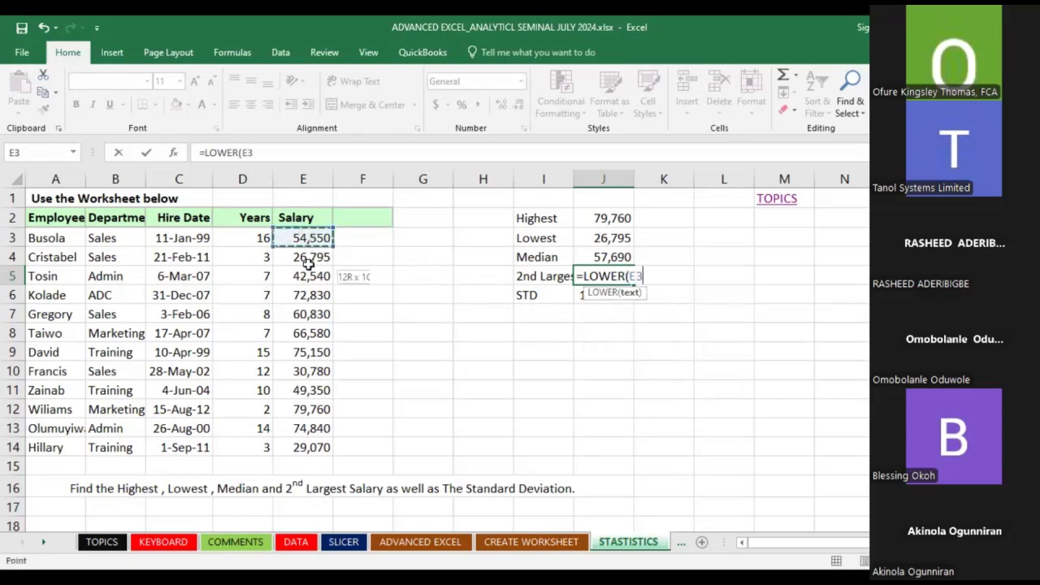
pyautogui.moveTo(323, 382); pyautogui.dragTo(330, 447)
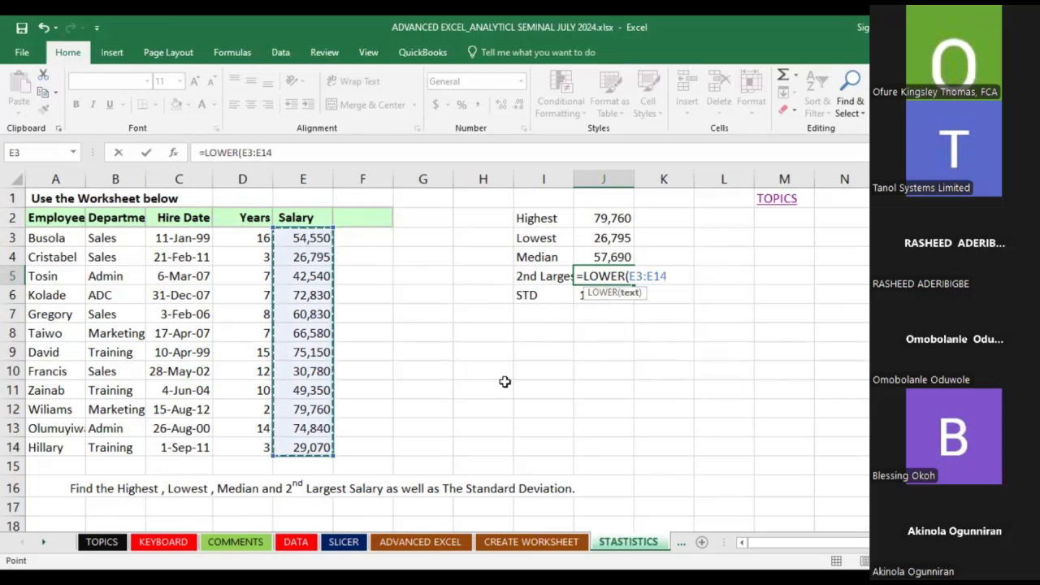
pyautogui.write(',')
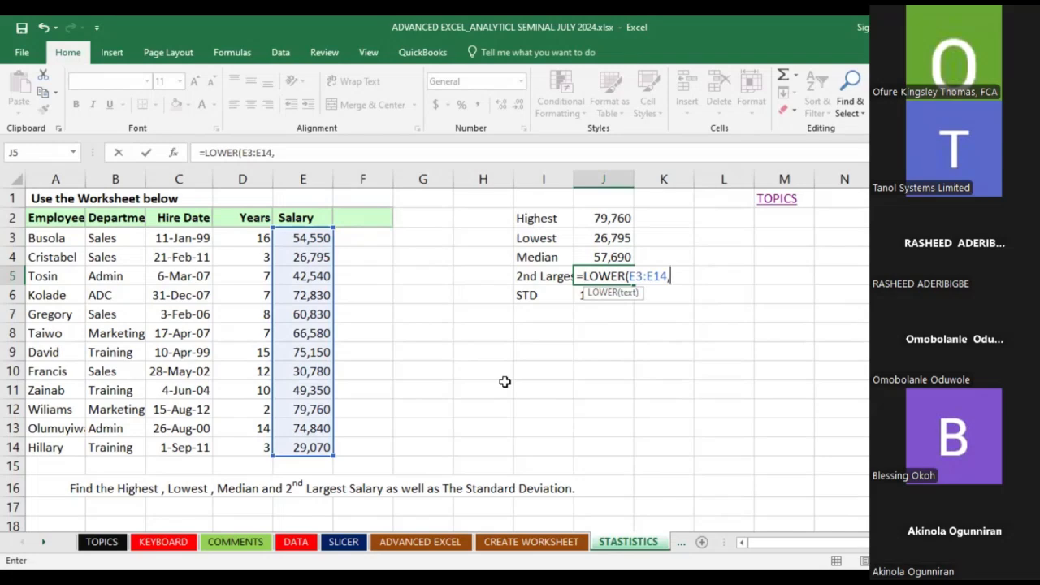
pyautogui.press('BackSpace')
pyautogui.click(153, 153)
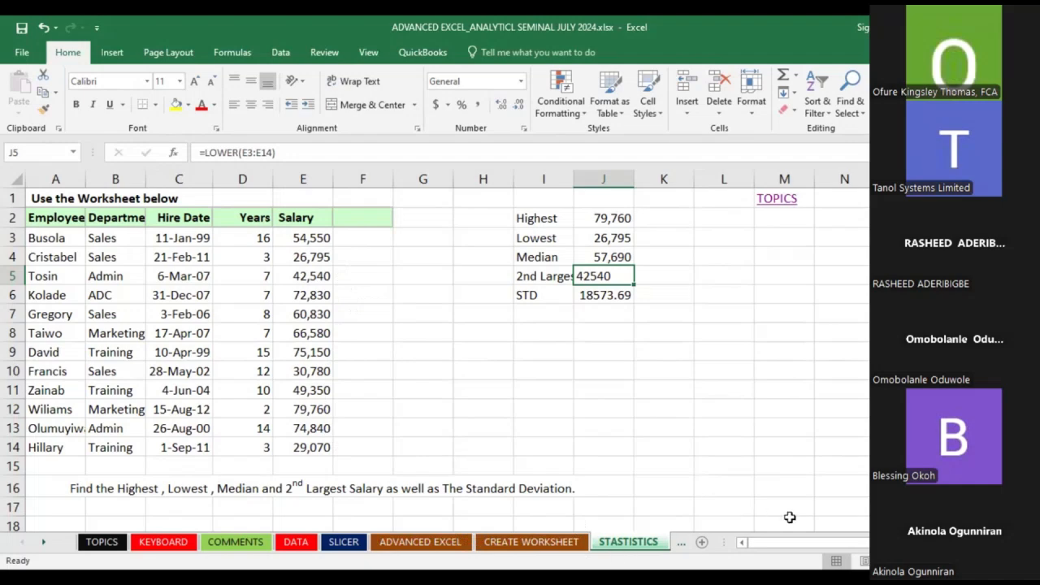
# Clear the LOWER formula from J5 and leave the cell empty
pyautogui.press('BackSpace')
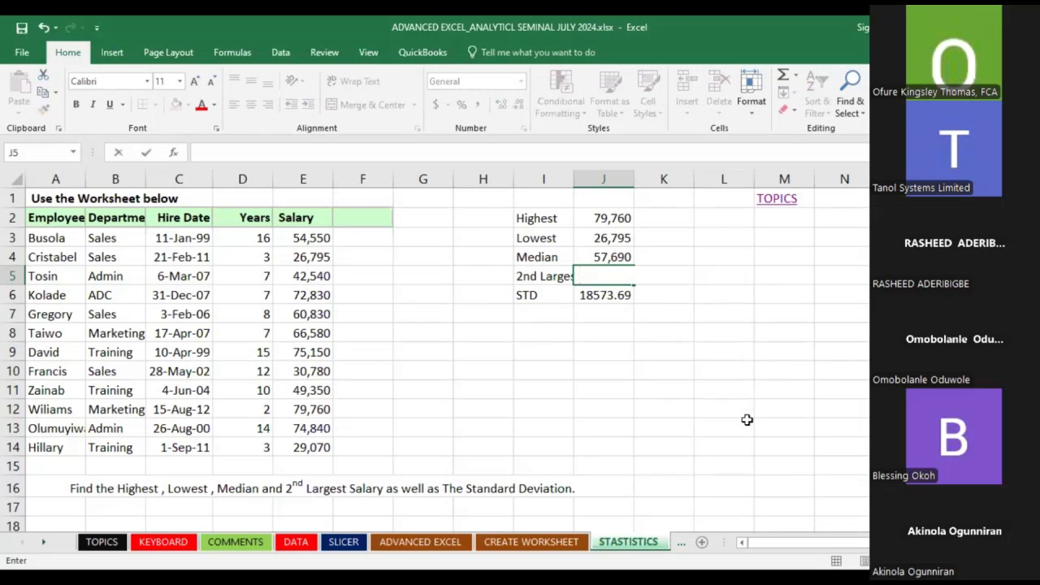
pyautogui.moveTo(745, 421); pyautogui.dragTo(745, 414)
pyautogui.click(598, 277)
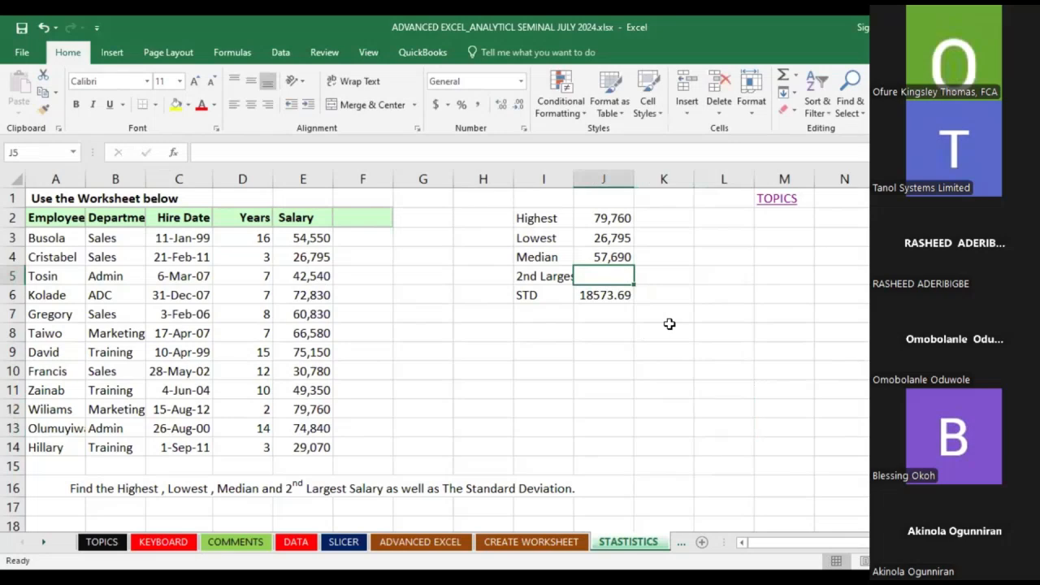
pyautogui.write('=')
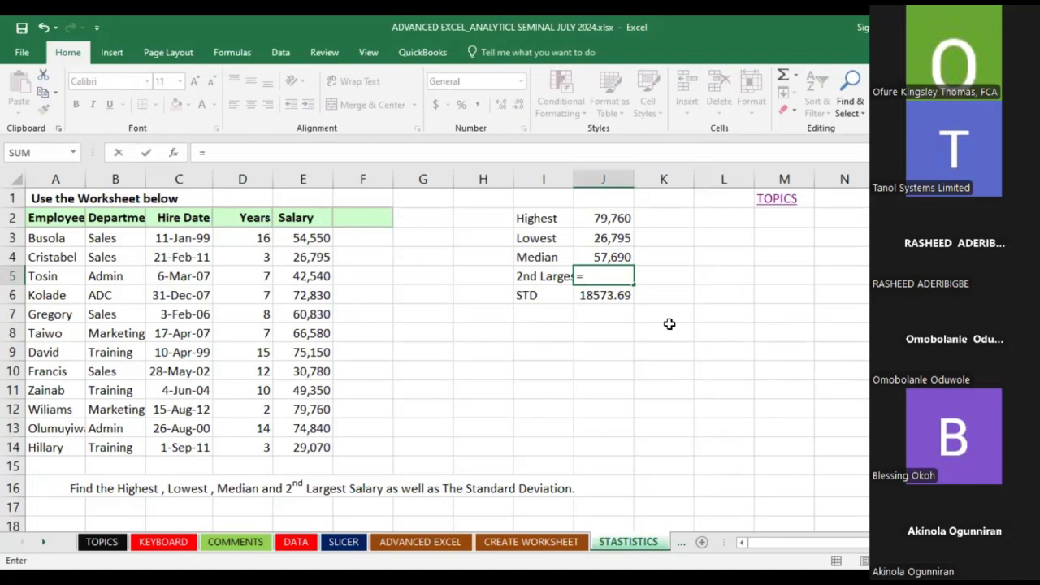
pyautogui.press('Escape')
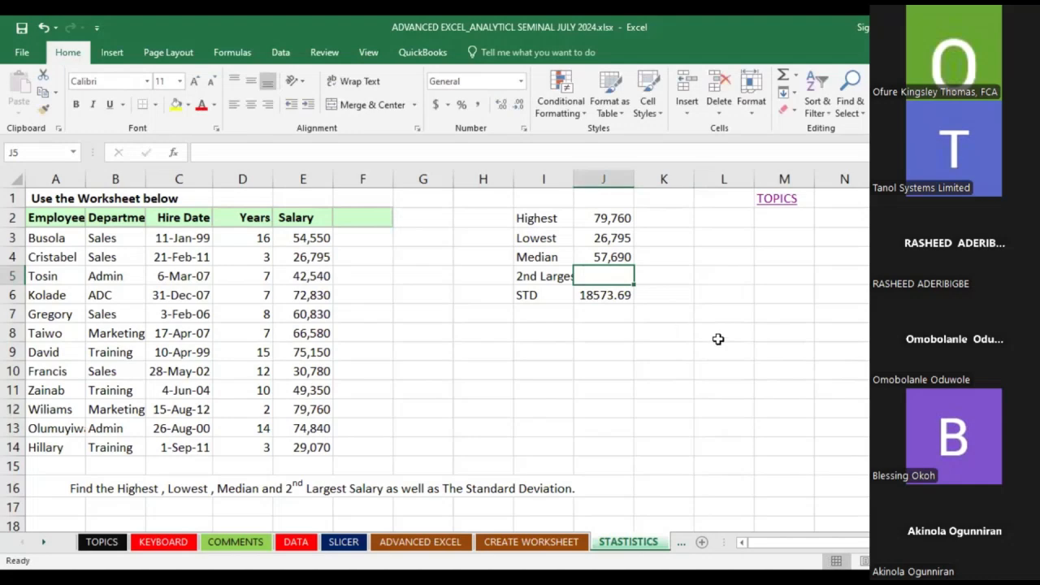
pyautogui.click(756, 372)
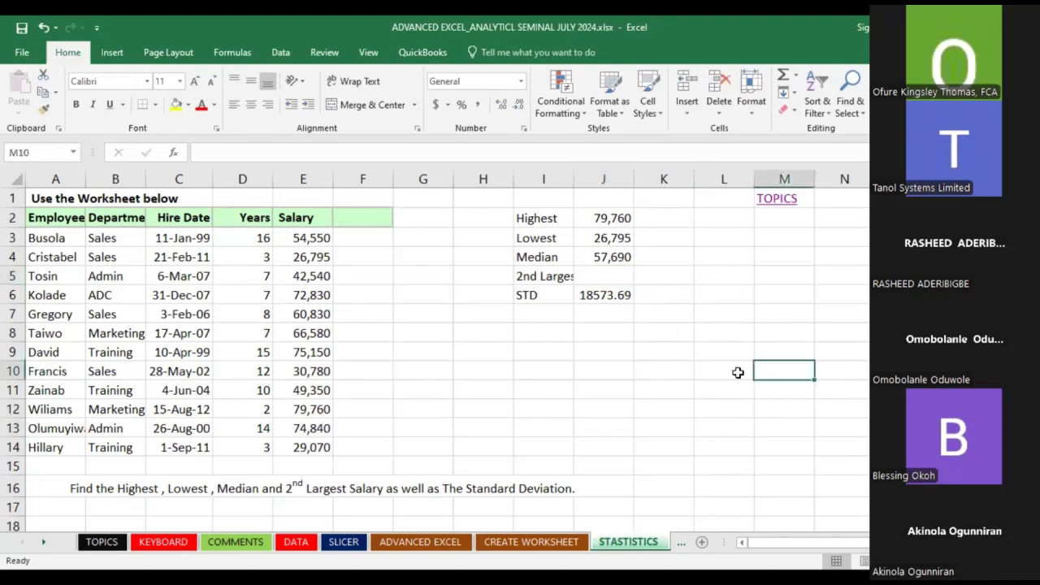
pyautogui.click(622, 278)
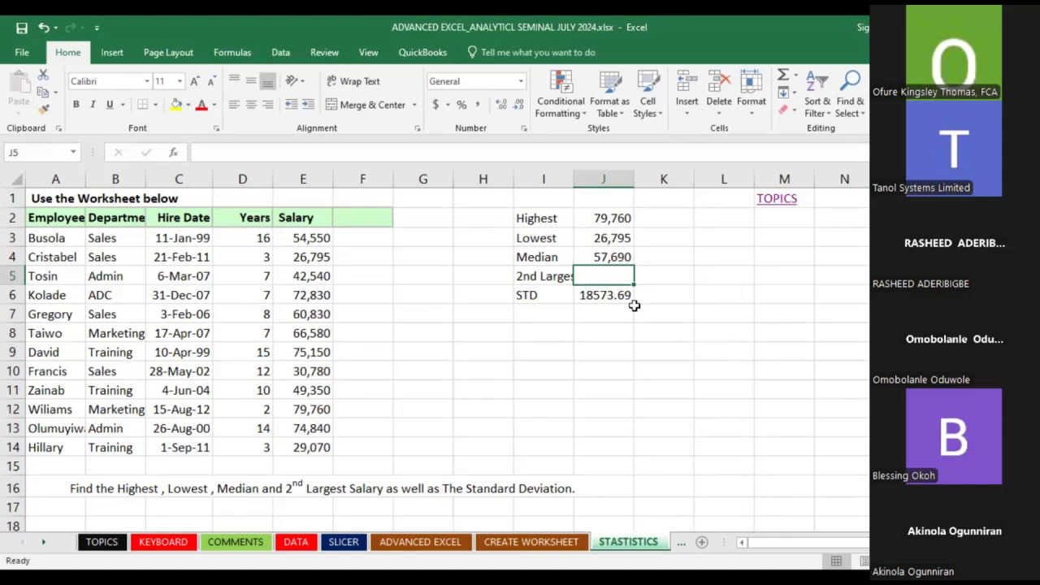
pyautogui.click(635, 333)
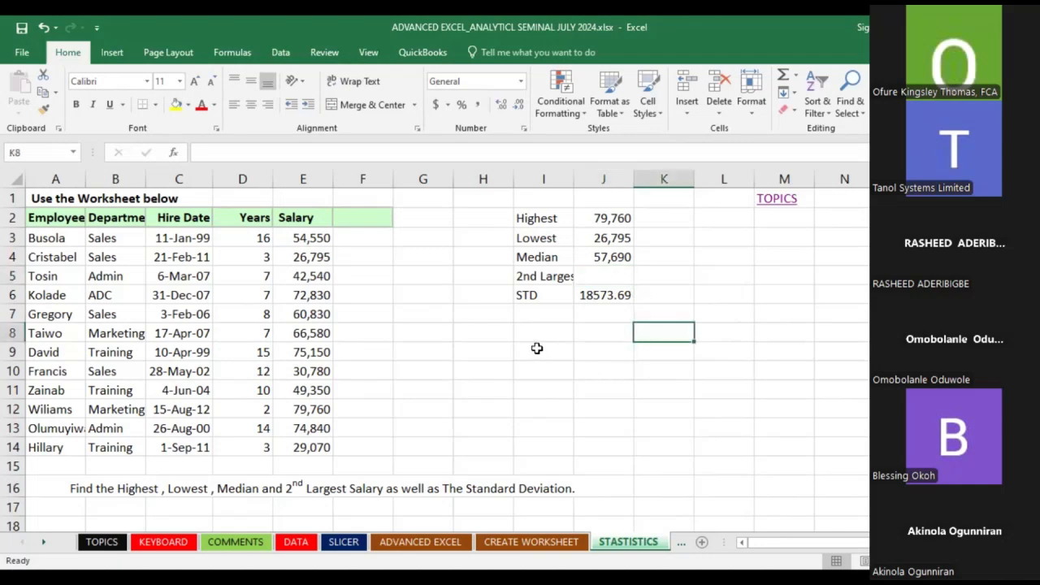
pyautogui.click(565, 283)
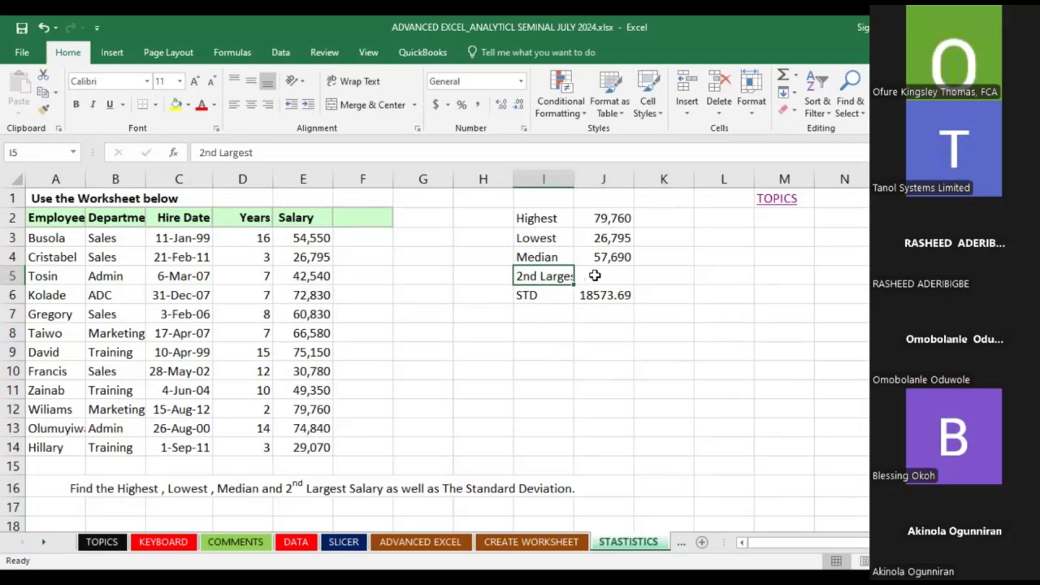
pyautogui.click(593, 274)
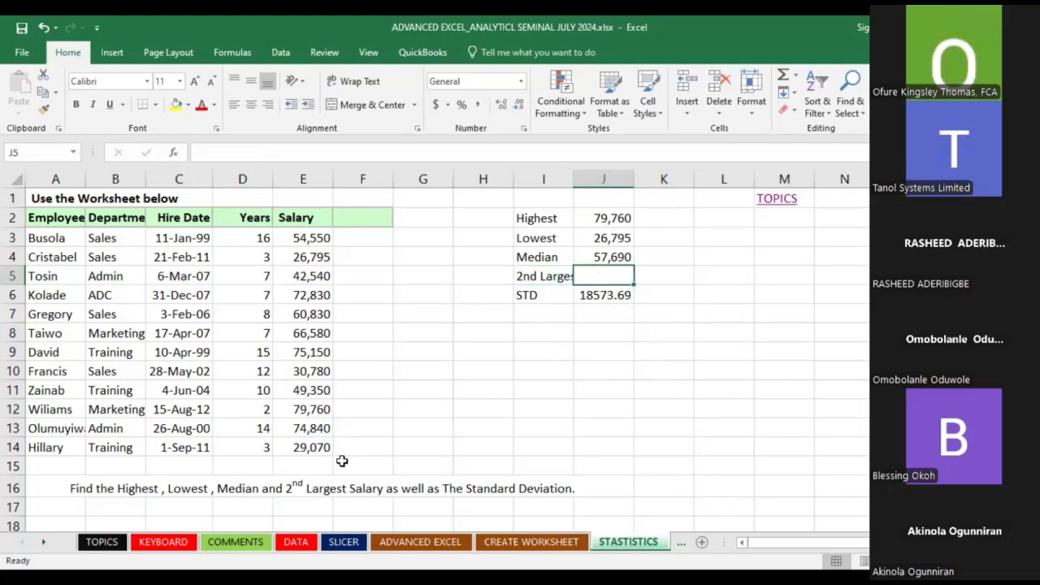
pyautogui.click(729, 338)
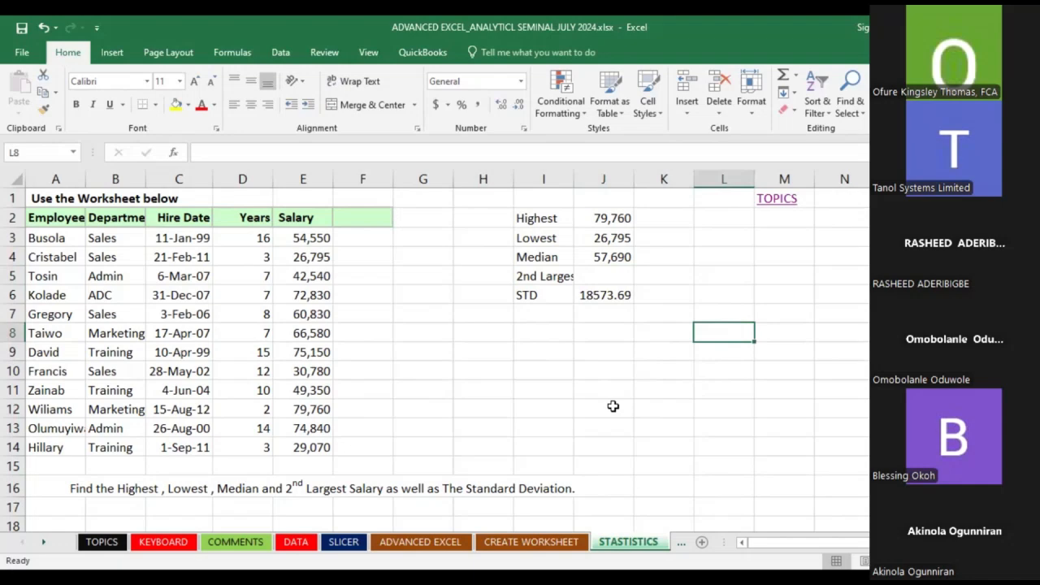
# Copy the "2nd Largest" label and its adjoining blank cell from I5:J5 to I8:J8
pyautogui.click(529, 330)
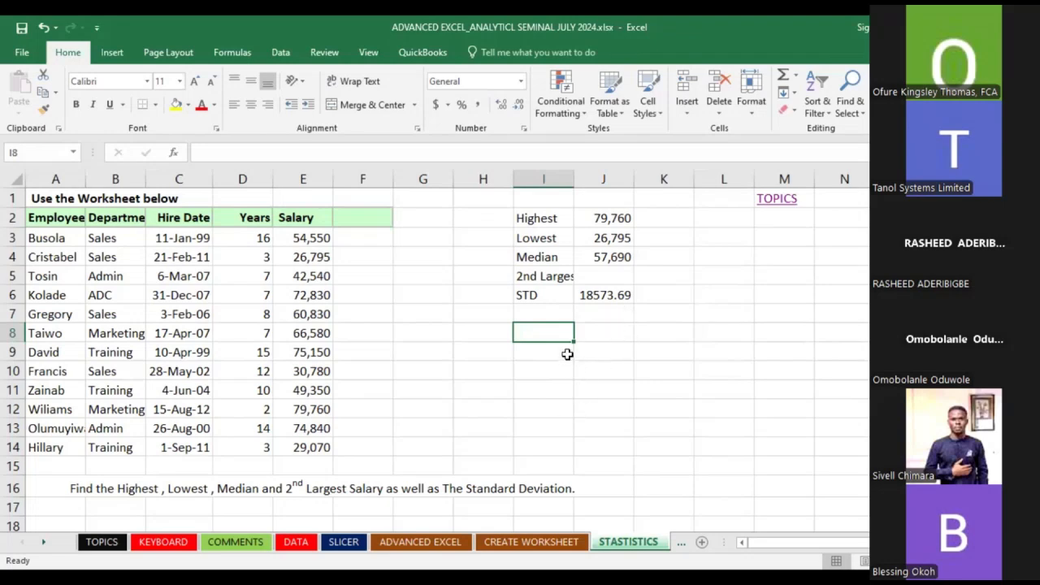
pyautogui.click(562, 277)
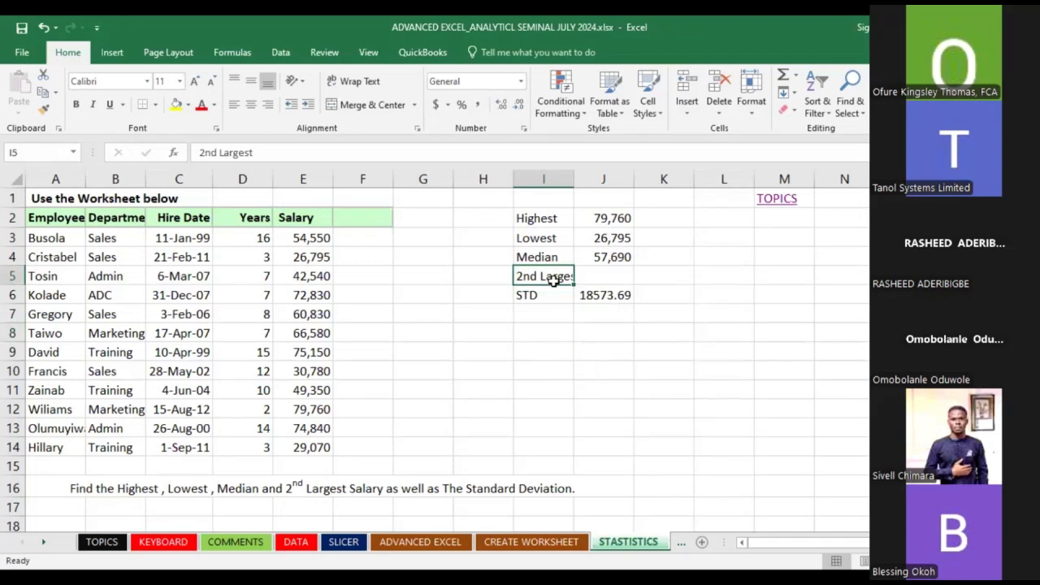
pyautogui.moveTo(559, 277); pyautogui.dragTo(594, 275)
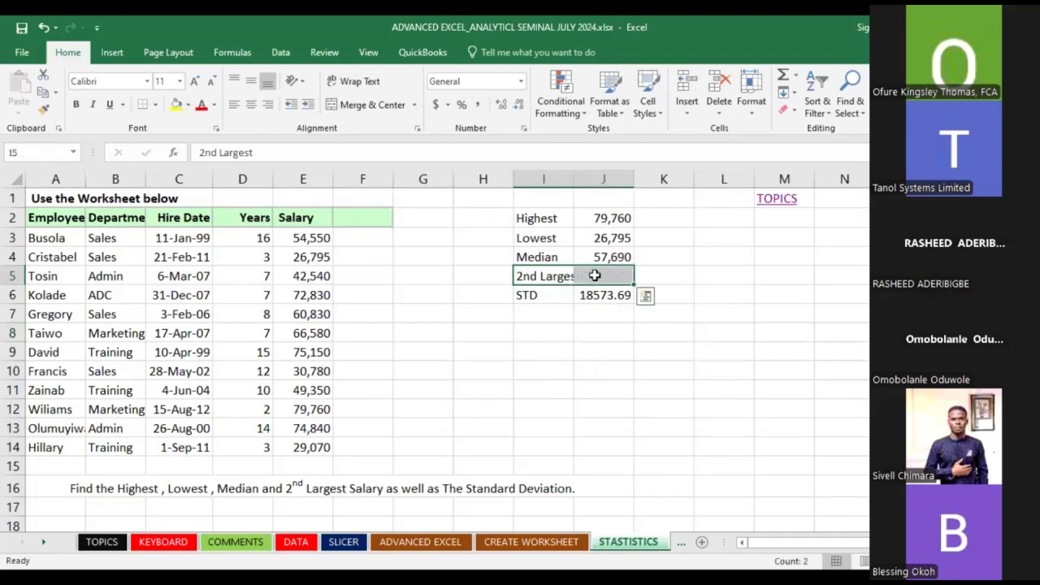
pyautogui.rightClick(594, 275)
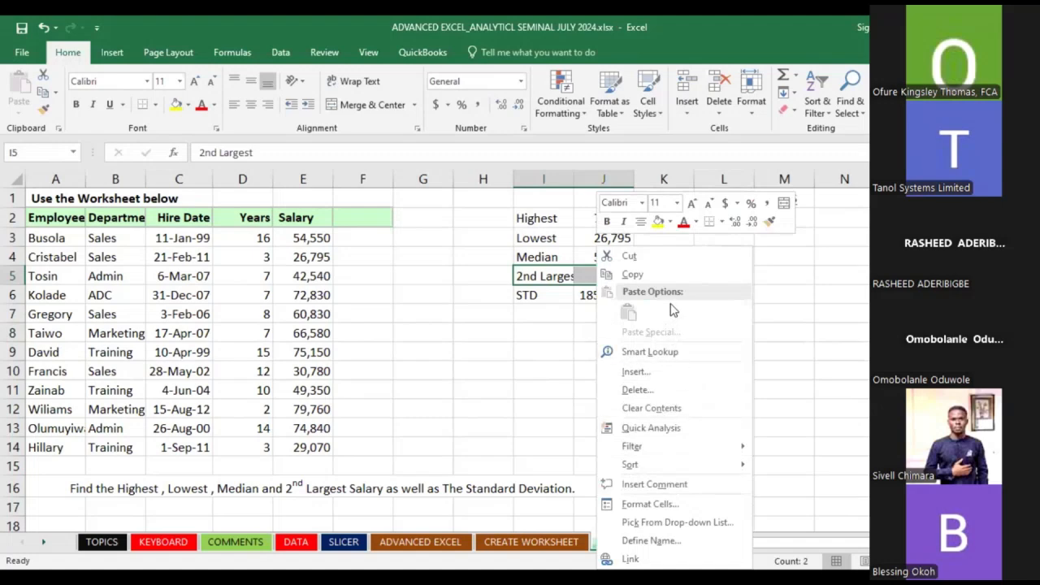
pyautogui.click(664, 274)
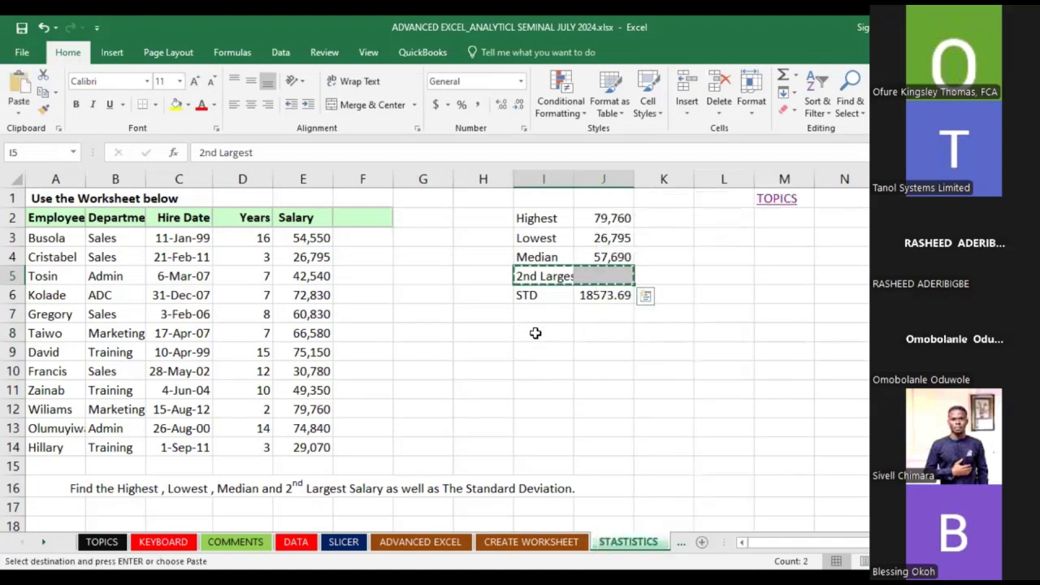
pyautogui.click(534, 332)
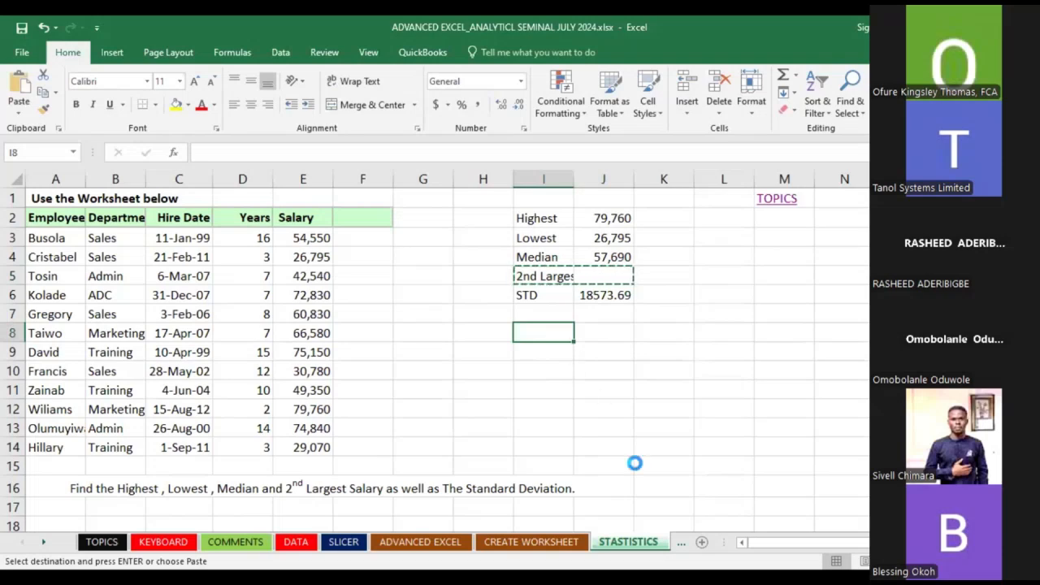
pyautogui.hotkey('ctrl', 'v')
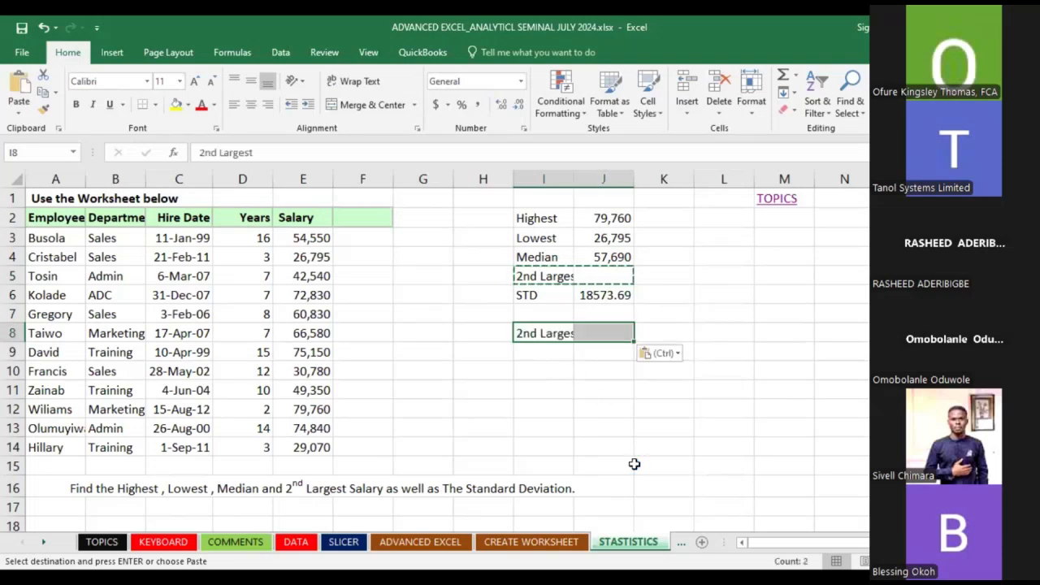
pyautogui.click(660, 353)
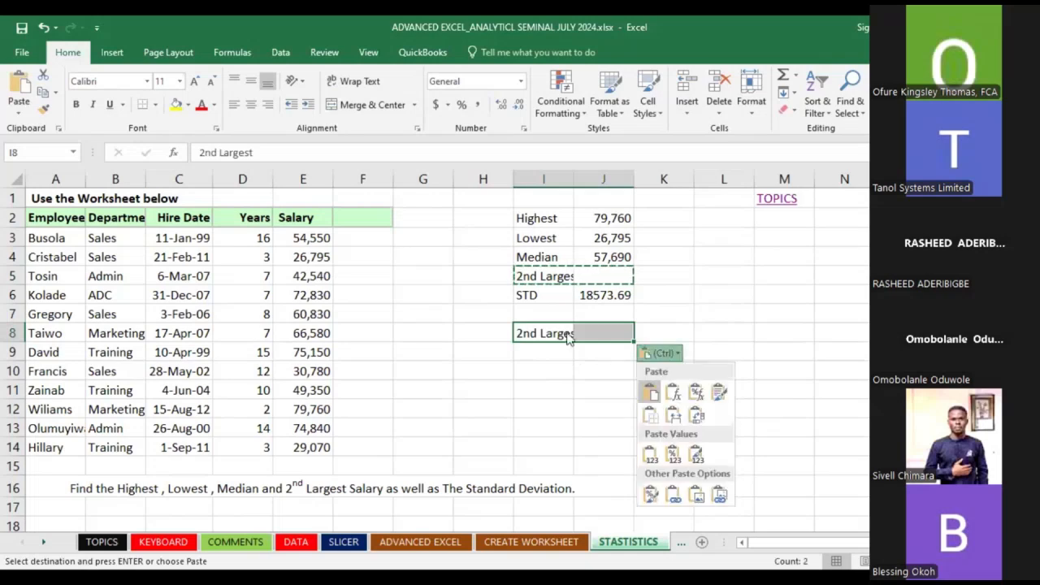
pyautogui.click(619, 345)
pyautogui.click(622, 337)
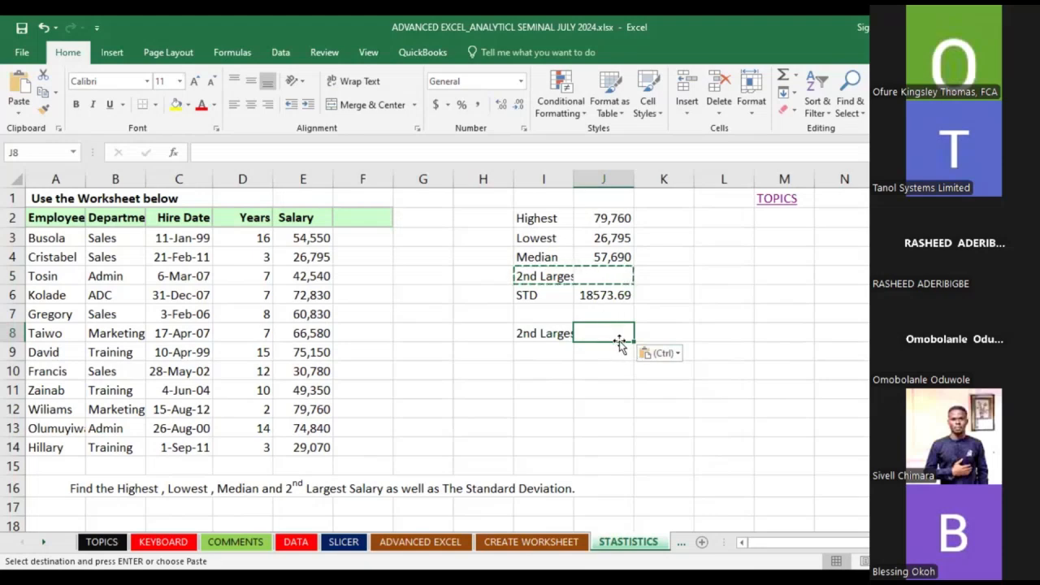
pyautogui.press('Escape')
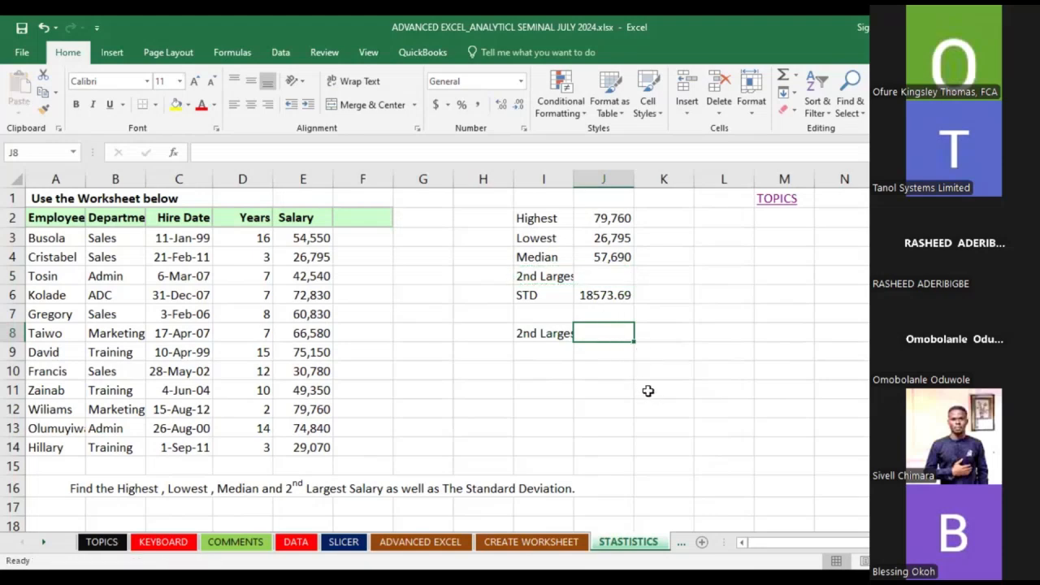
# Copy the "2nd Largest" label from I8 into cells I9 and I10
pyautogui.click(540, 351)
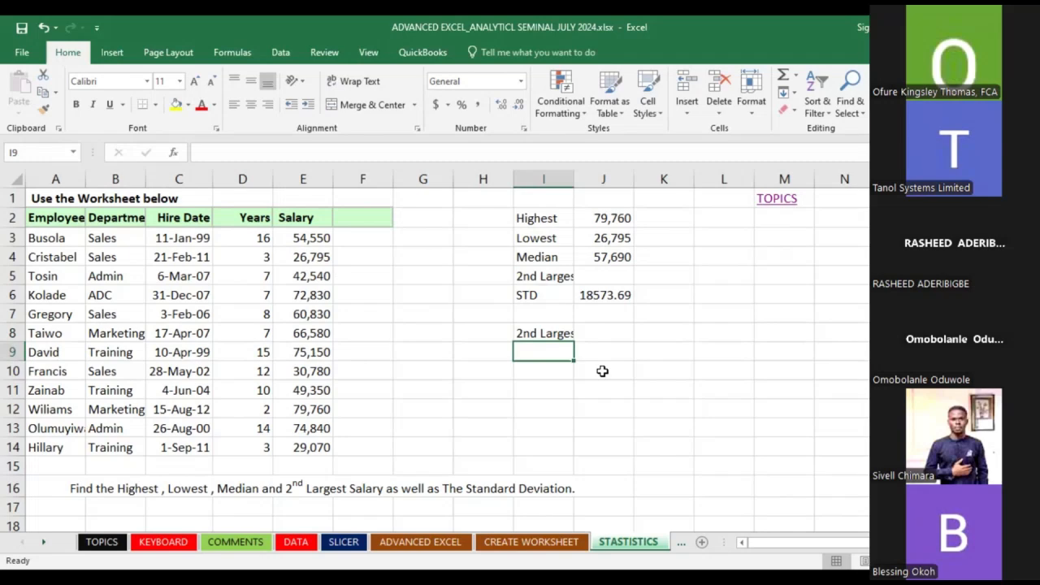
pyautogui.click(559, 333)
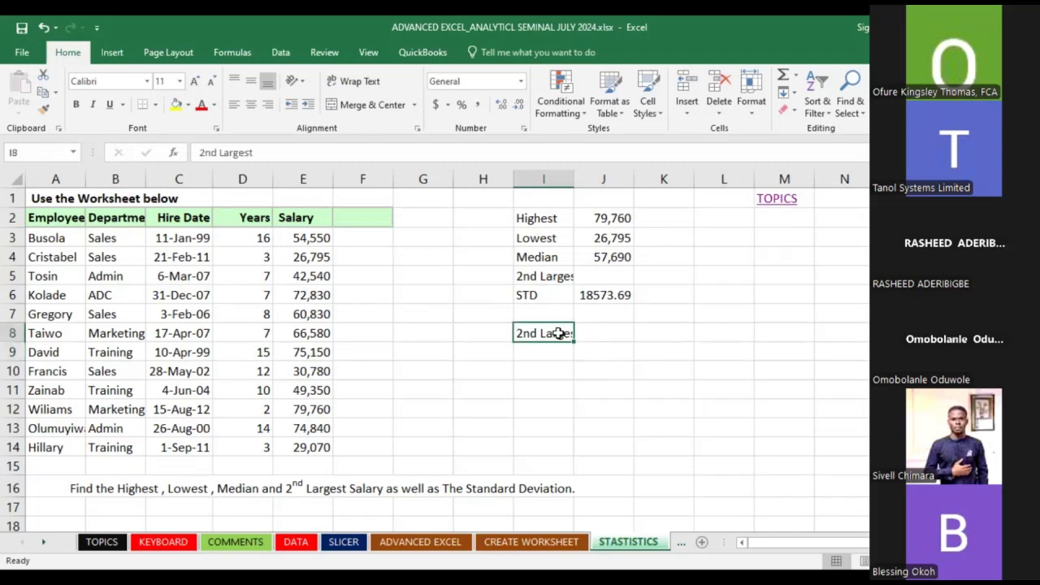
pyautogui.rightClick(563, 333)
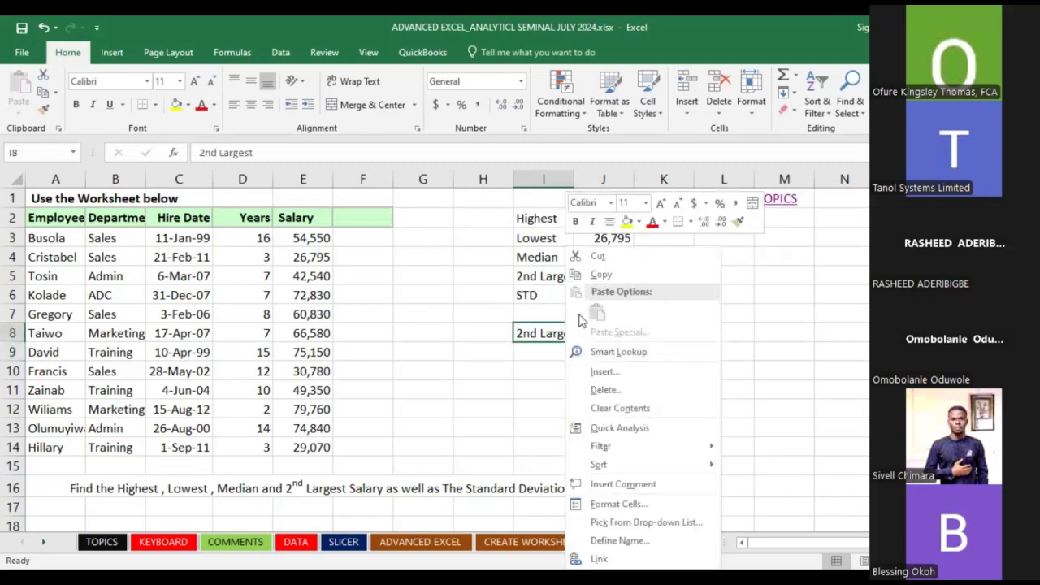
pyautogui.click(601, 275)
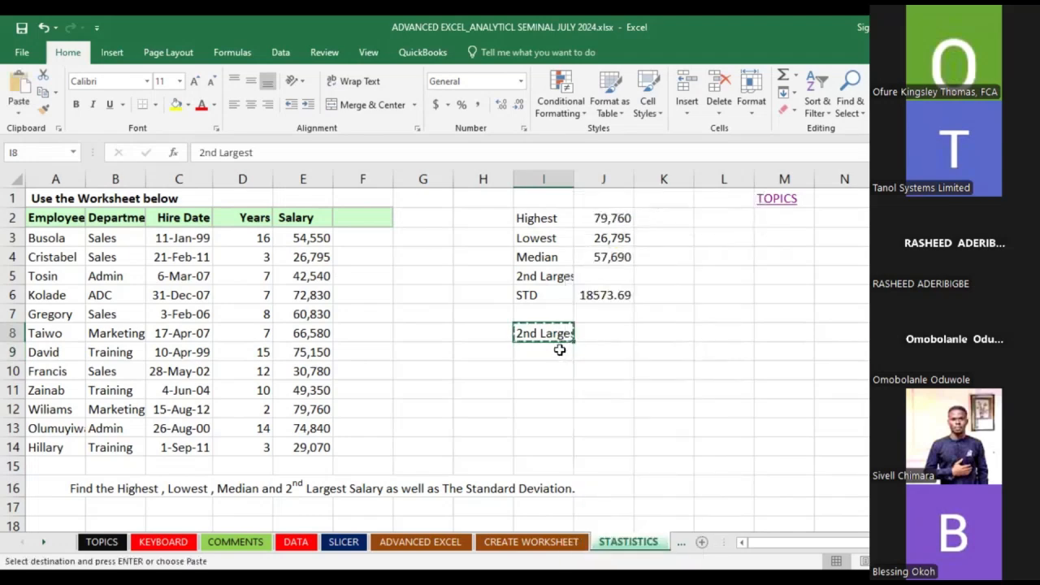
pyautogui.click(564, 352)
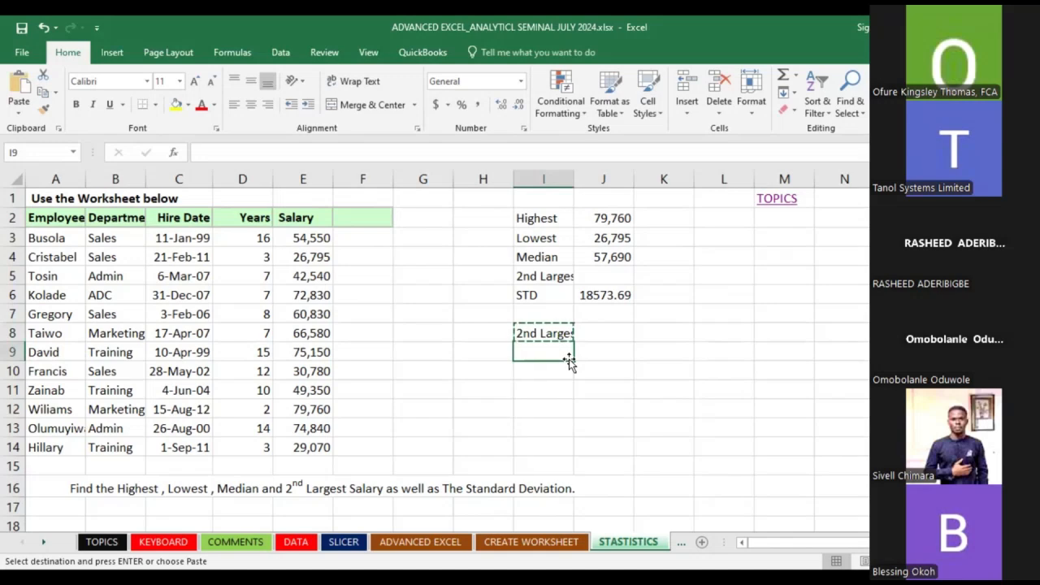
pyautogui.hotkey('ctrl', 'v')
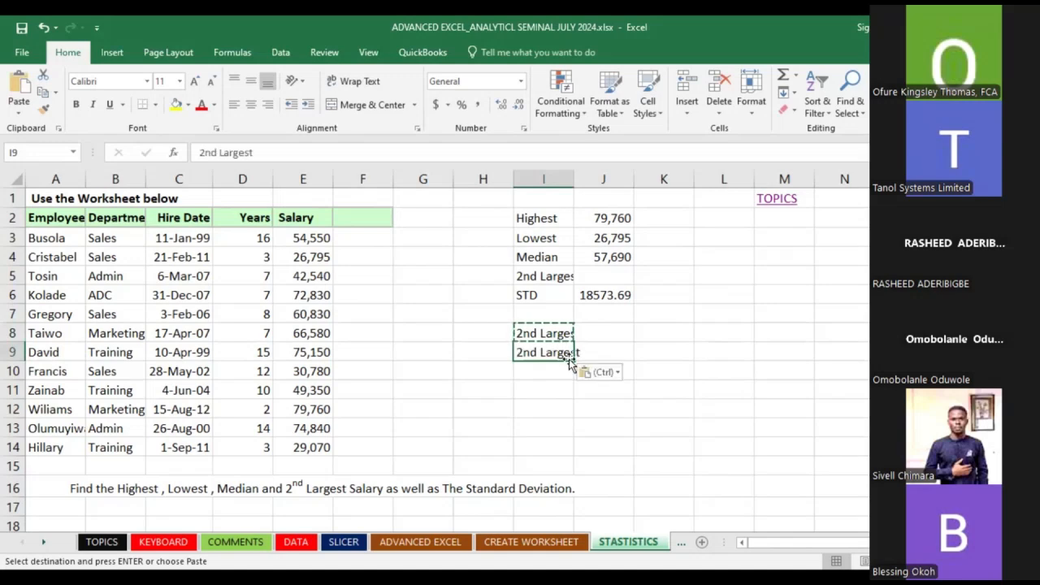
pyautogui.click(544, 372)
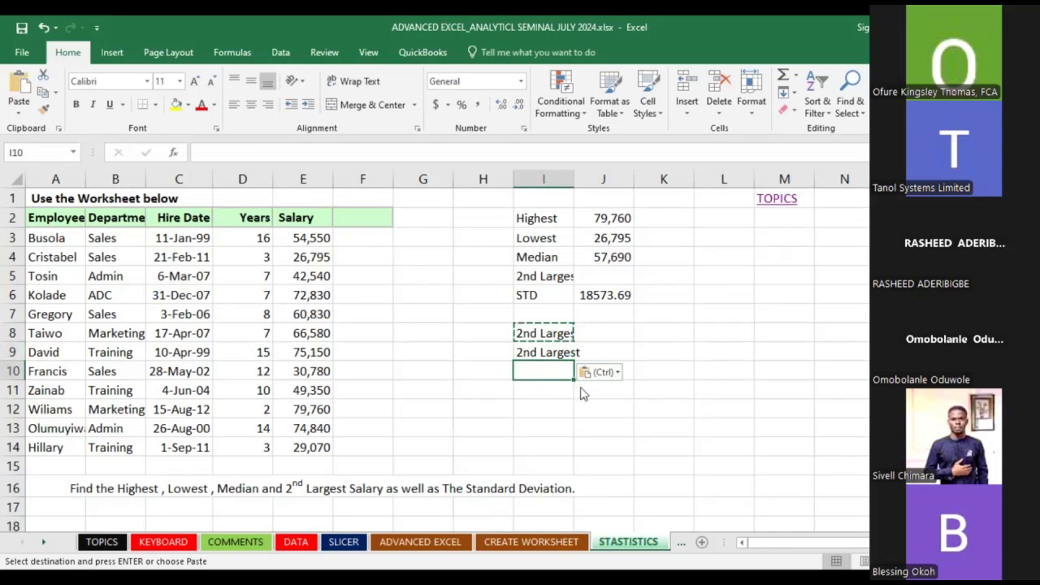
pyautogui.hotkey('ctrl', 'v')
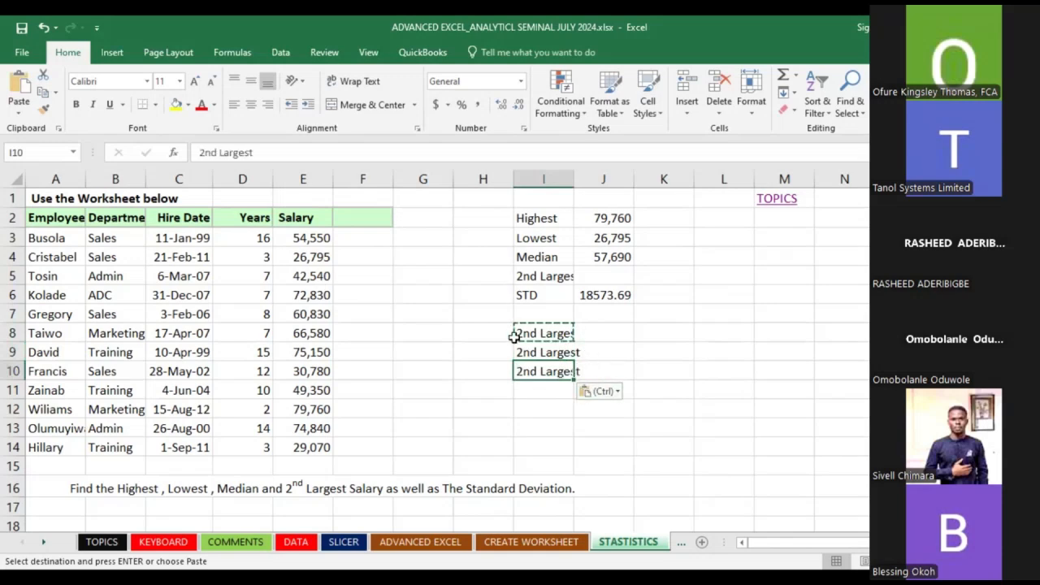
# Change the label in cell I9 to "3nd Largest"
pyautogui.click(541, 349)
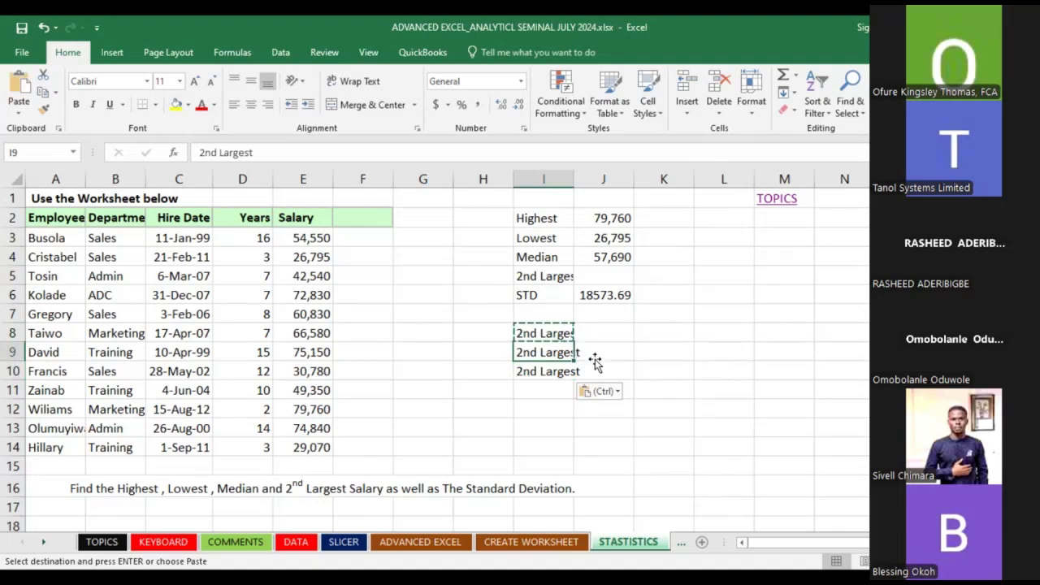
pyautogui.press('F1')
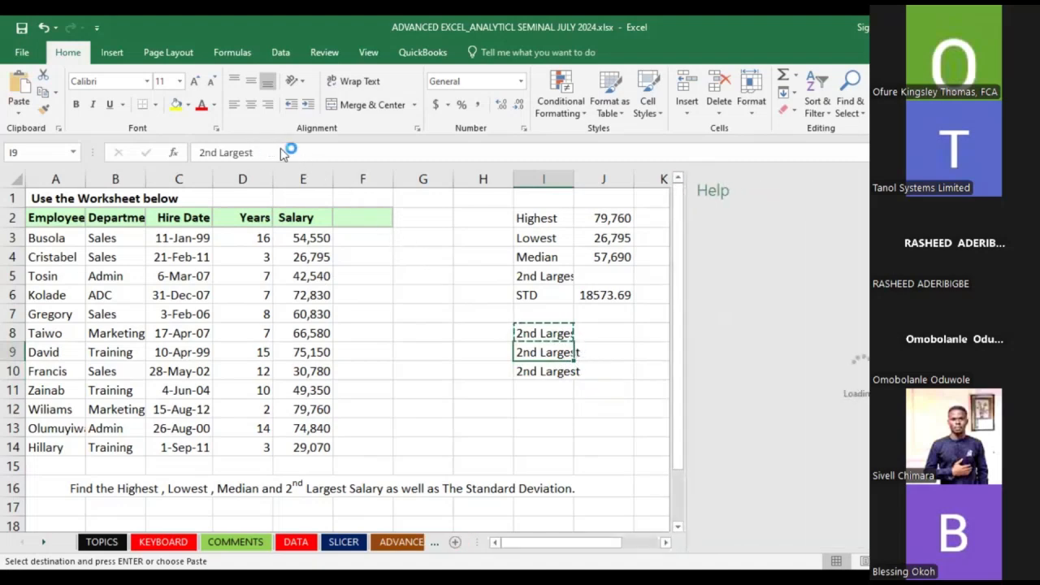
pyautogui.click(276, 154)
pyautogui.click(202, 153)
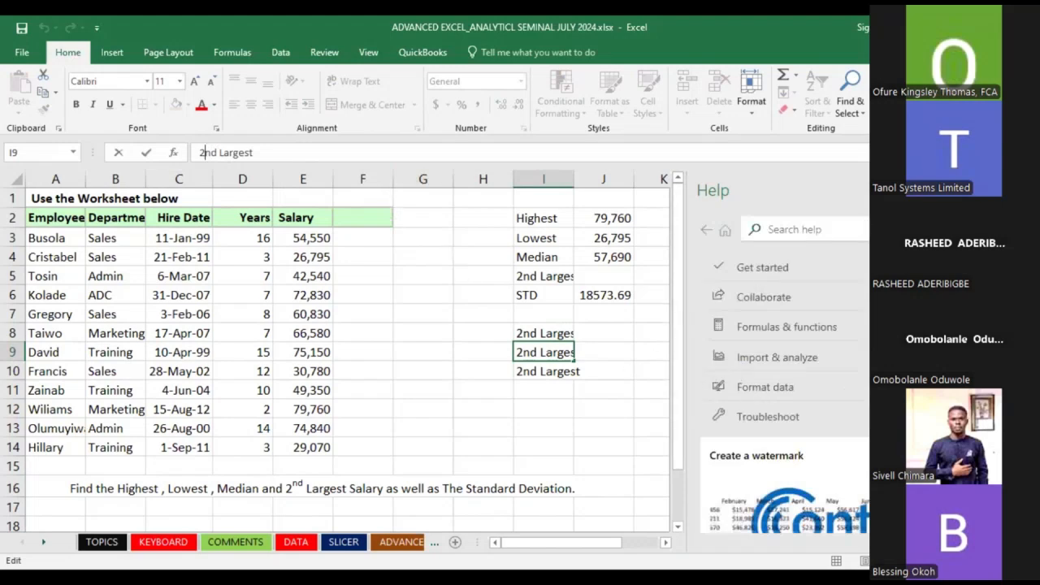
pyautogui.click(1021, 190)
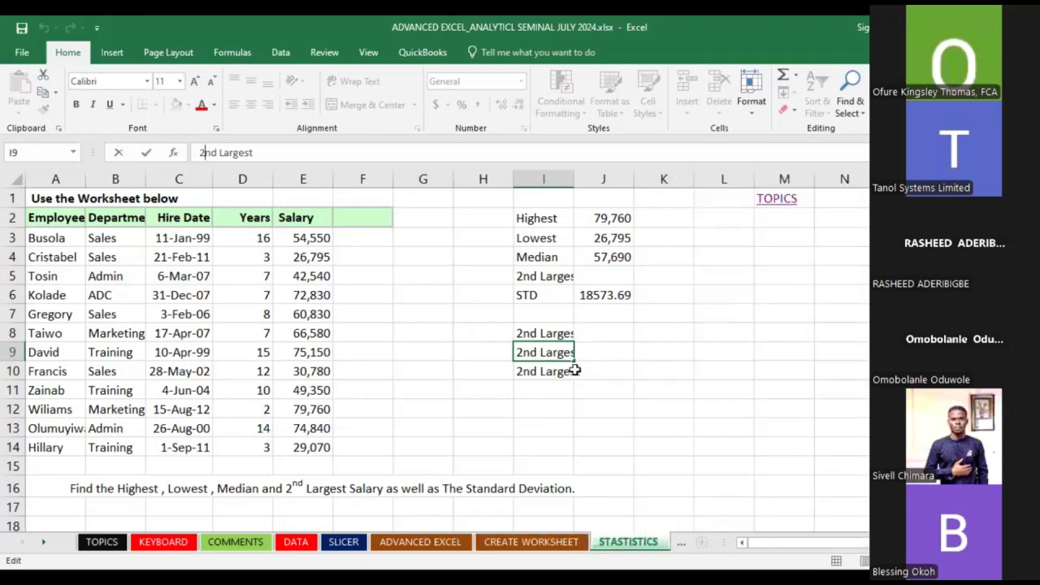
pyautogui.write('3')
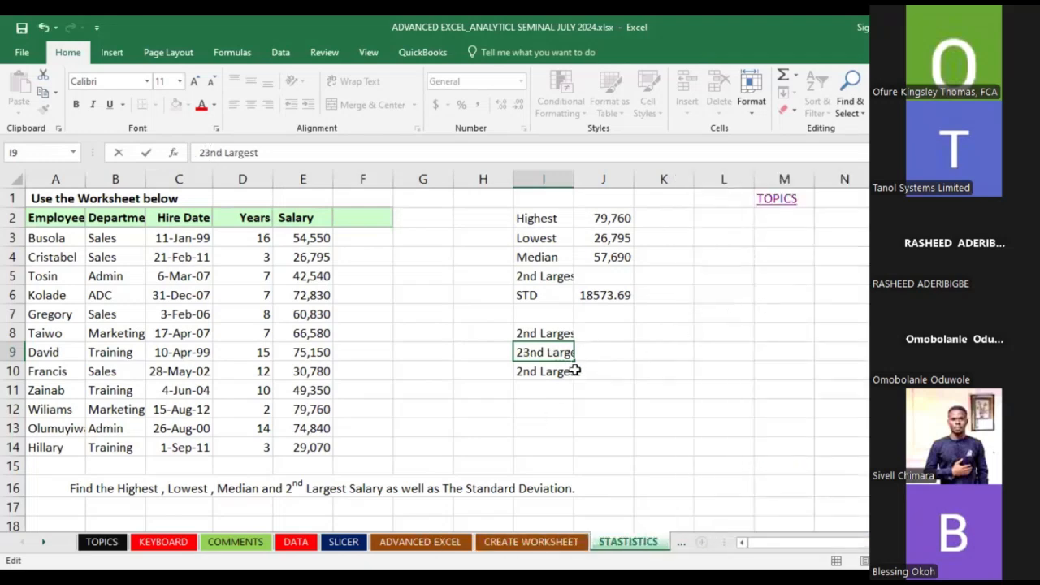
pyautogui.write('RD')
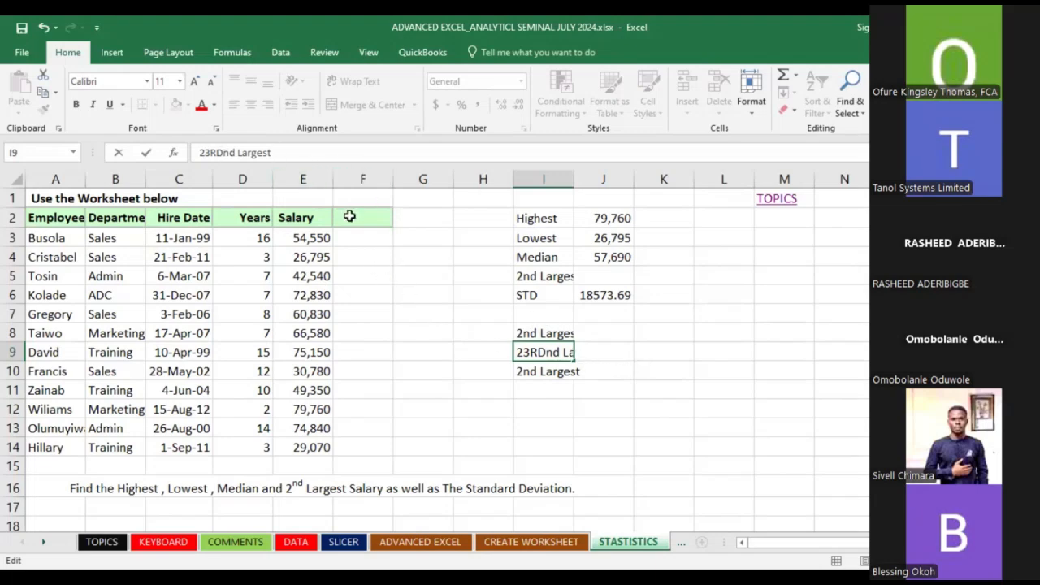
pyautogui.press('BackSpace')
pyautogui.press('BackSpace')
pyautogui.press('BackSpace')
pyautogui.press('BackSpace')
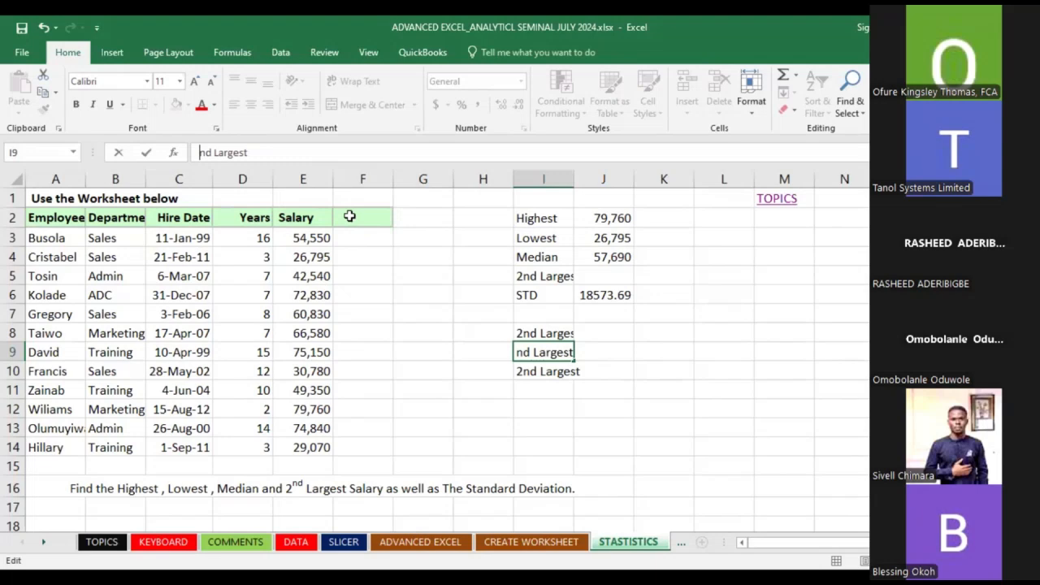
pyautogui.write('3')
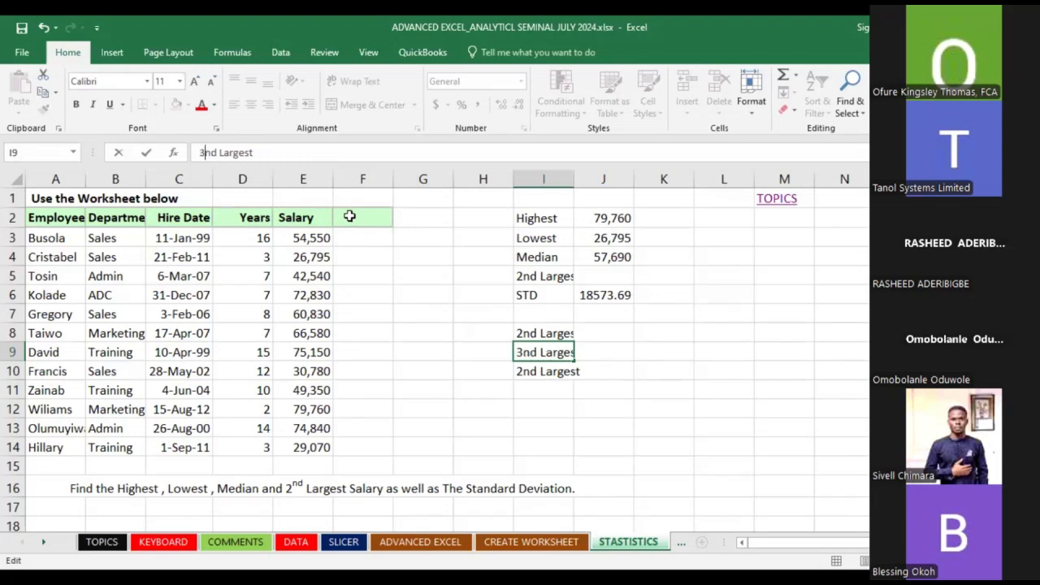
pyautogui.press('Return')
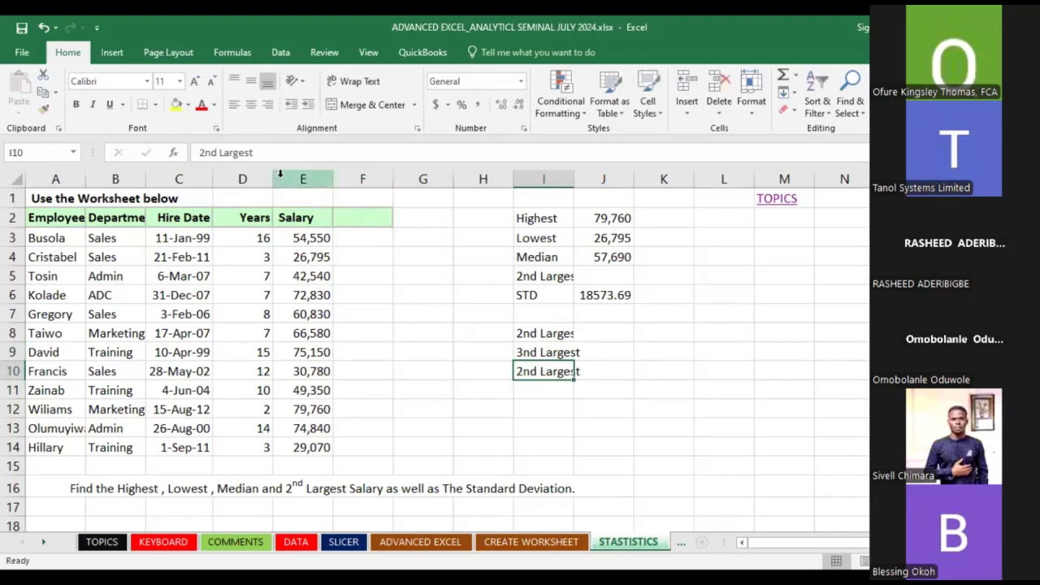
# Replace the label in cell I10 with "4TH"
pyautogui.moveTo(254, 153); pyautogui.dragTo(196, 153)
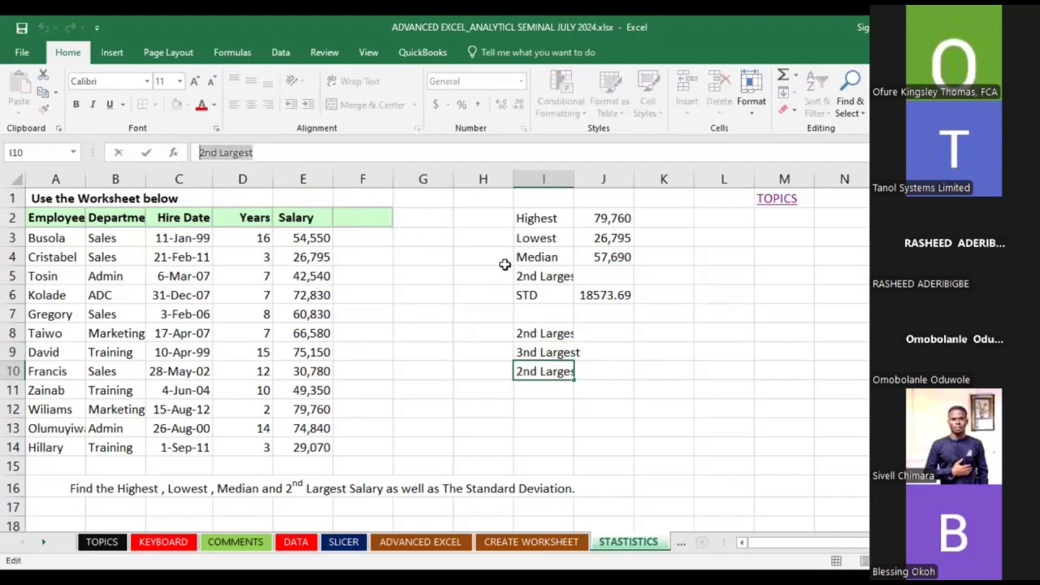
pyautogui.write('4Y')
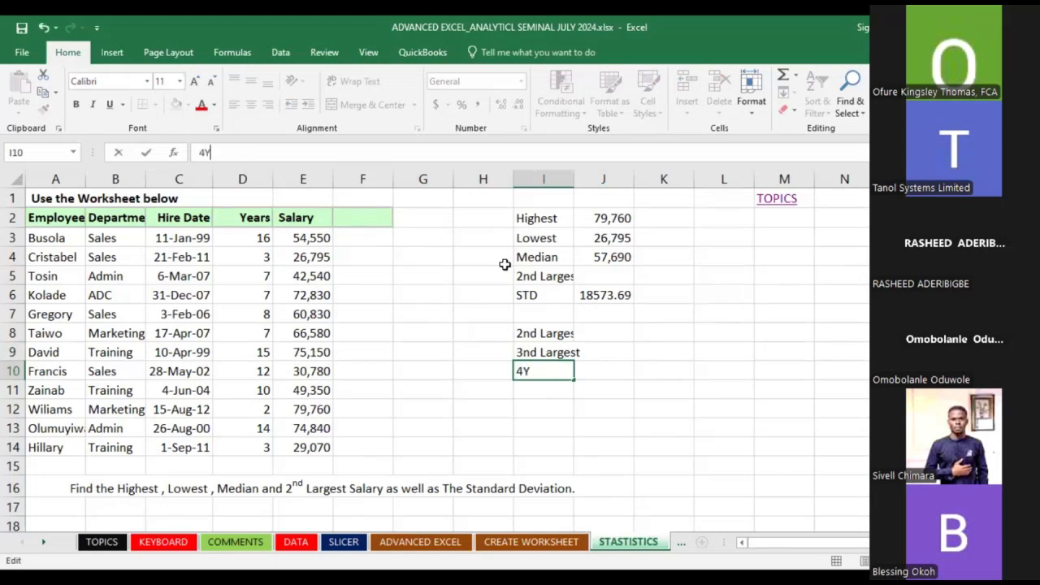
pyautogui.press('BackSpace')
pyautogui.write('TH')
pyautogui.press('Return')
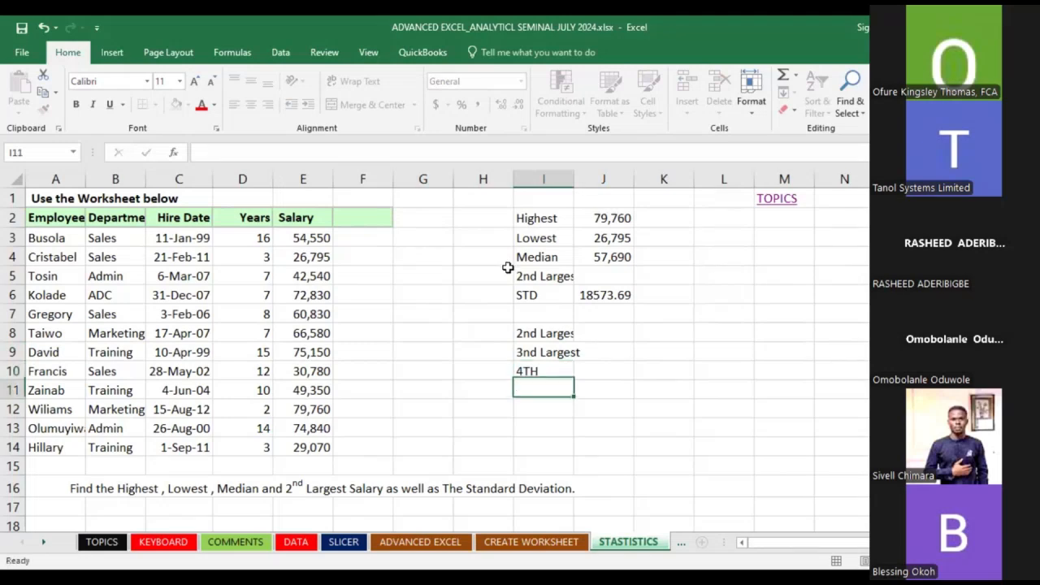
pyautogui.click(563, 371)
# Calculate the 2nd largest salary in cell J8 with the formula =LARGE(E3:E14,2)
pyautogui.click(604, 335)
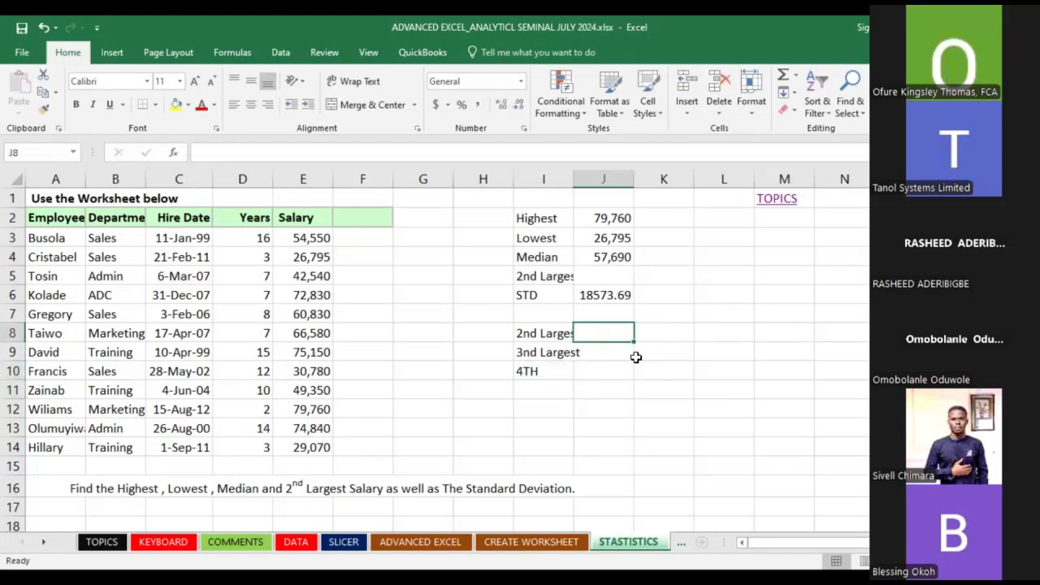
pyautogui.write('=')
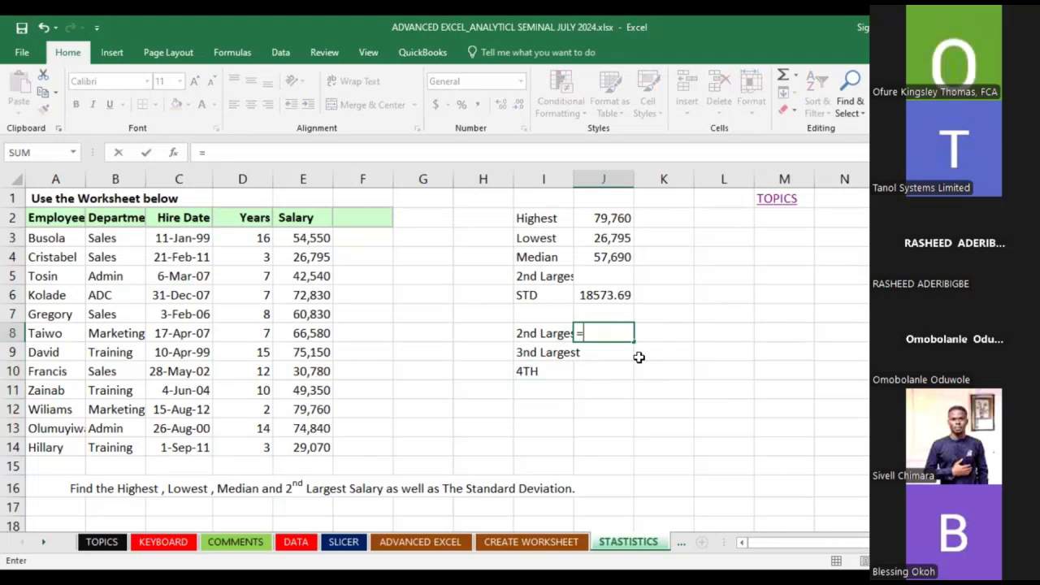
pyautogui.write('LARGE')
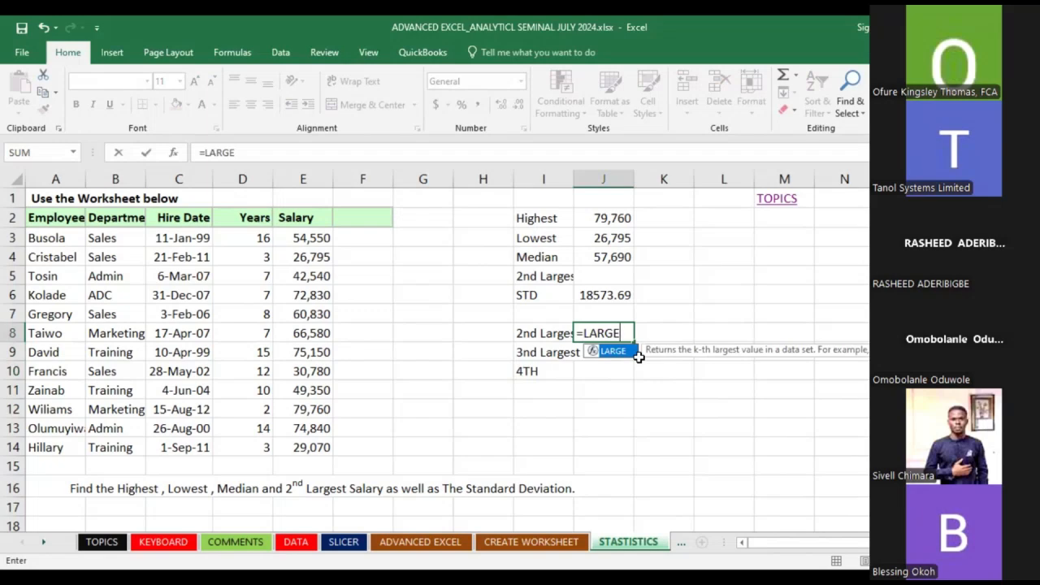
pyautogui.write('(')
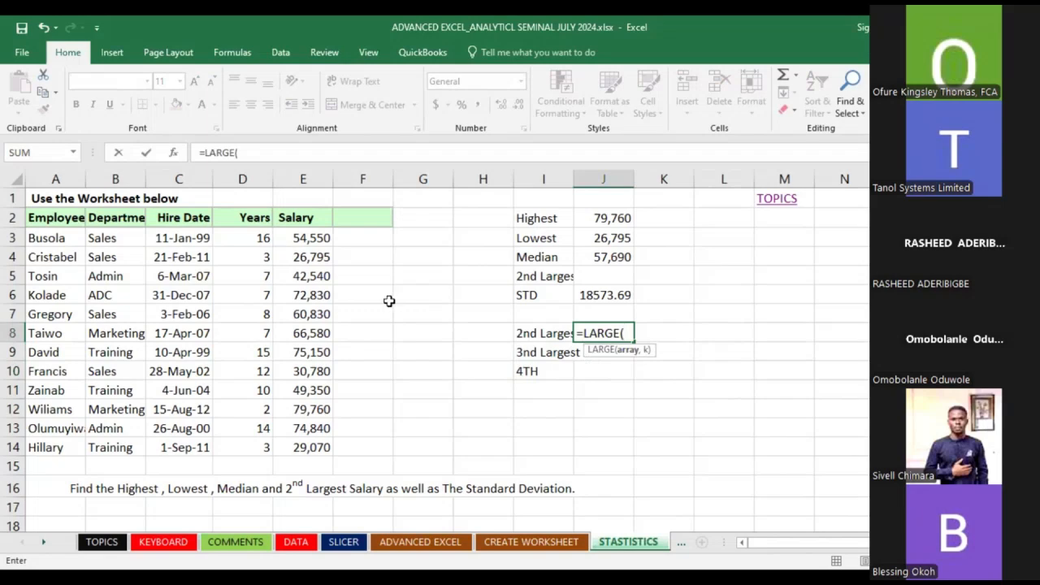
pyautogui.moveTo(321, 240); pyautogui.dragTo(321, 448)
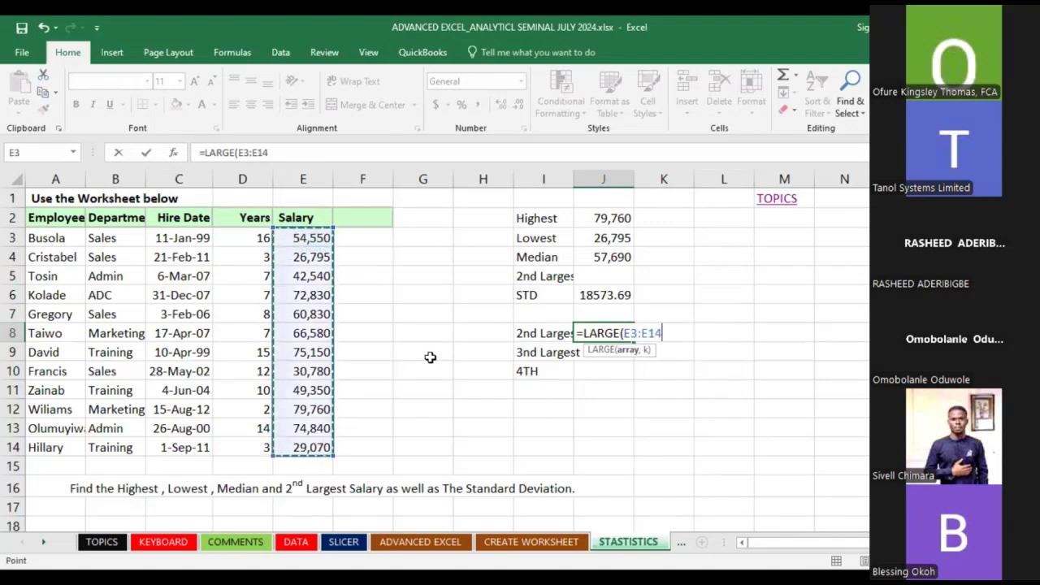
pyautogui.write(',')
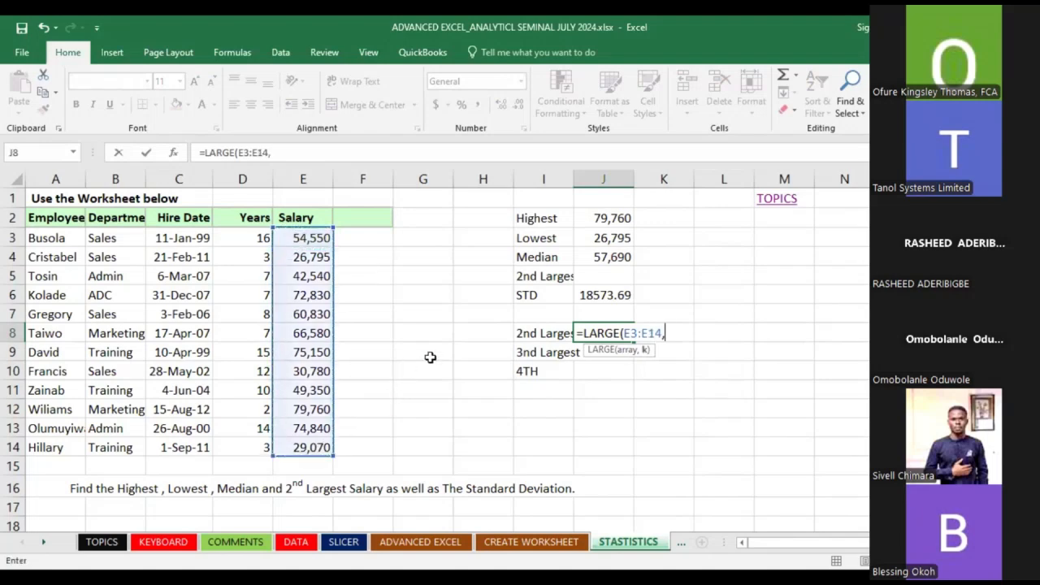
pyautogui.write('2')
pyautogui.click(147, 152)
# Calculate the 3rd largest salary in cell J9 with the formula =LARGE(E3:E14,3)
pyautogui.click(601, 349)
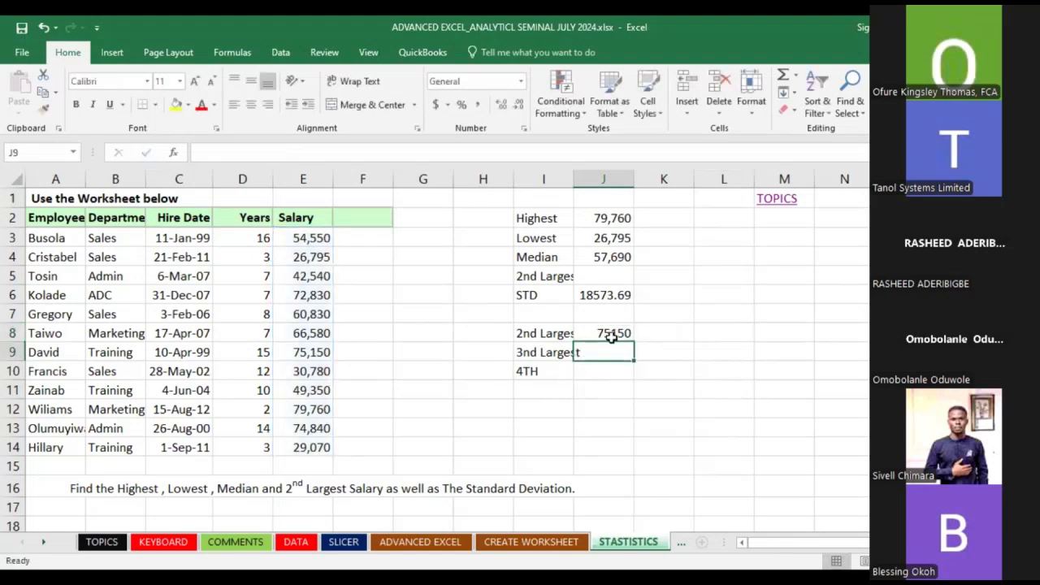
pyautogui.write('=')
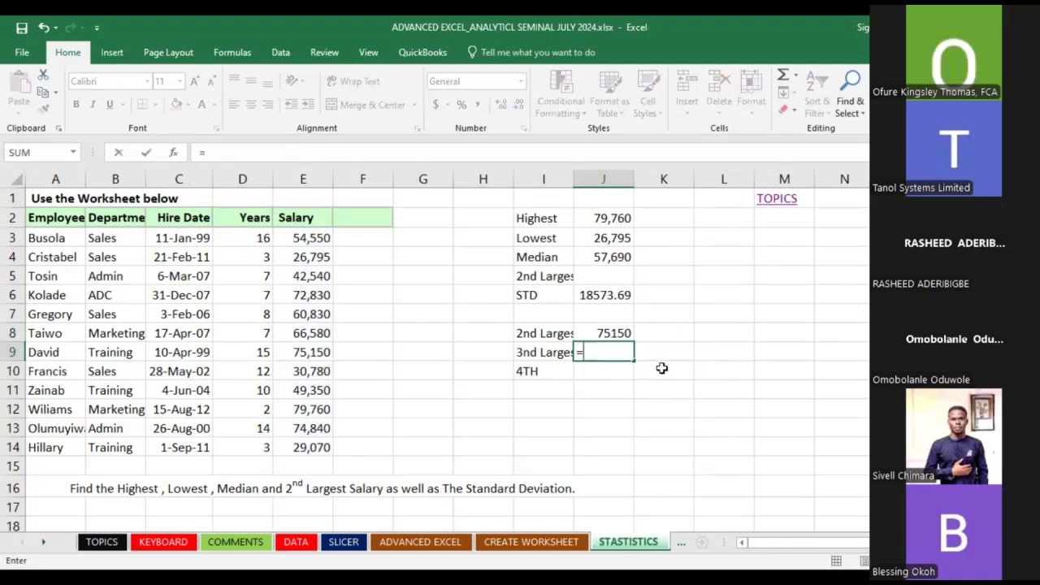
pyautogui.write('LA')
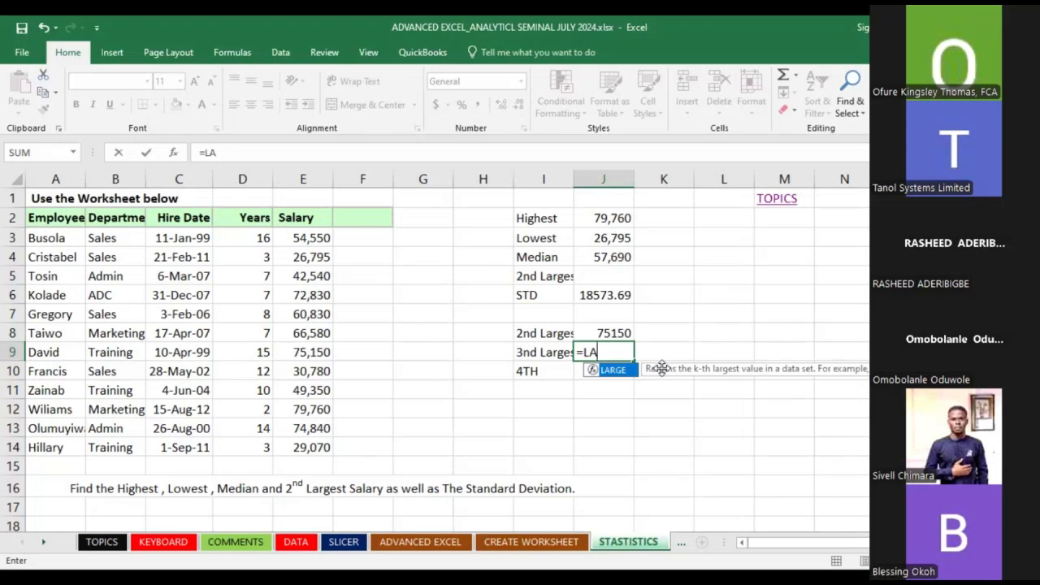
pyautogui.write('RGE(')
pyautogui.click(323, 243)
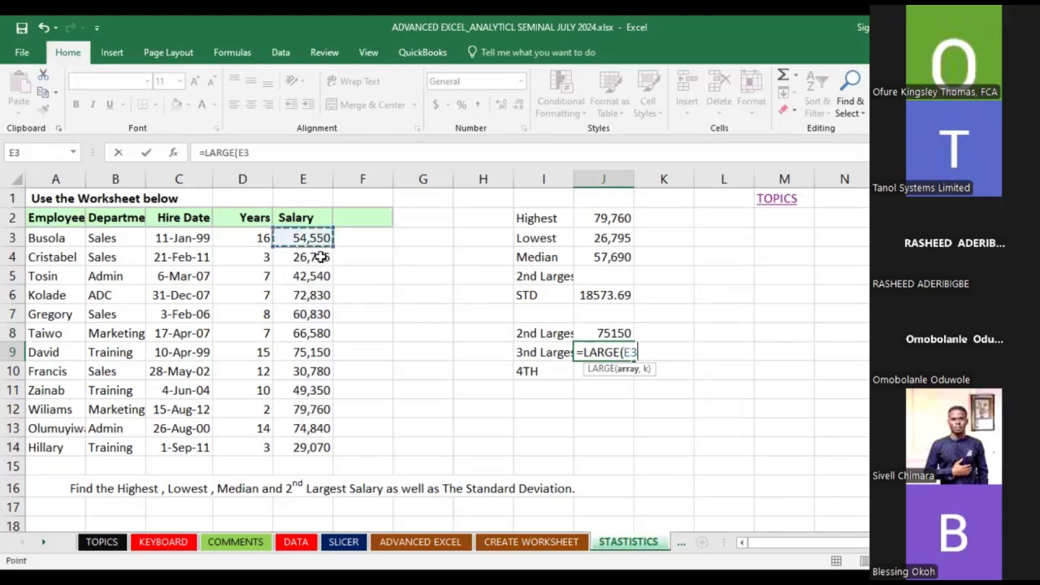
pyautogui.keyDown('shift'); pyautogui.click(323, 446); pyautogui.keyUp('shift')
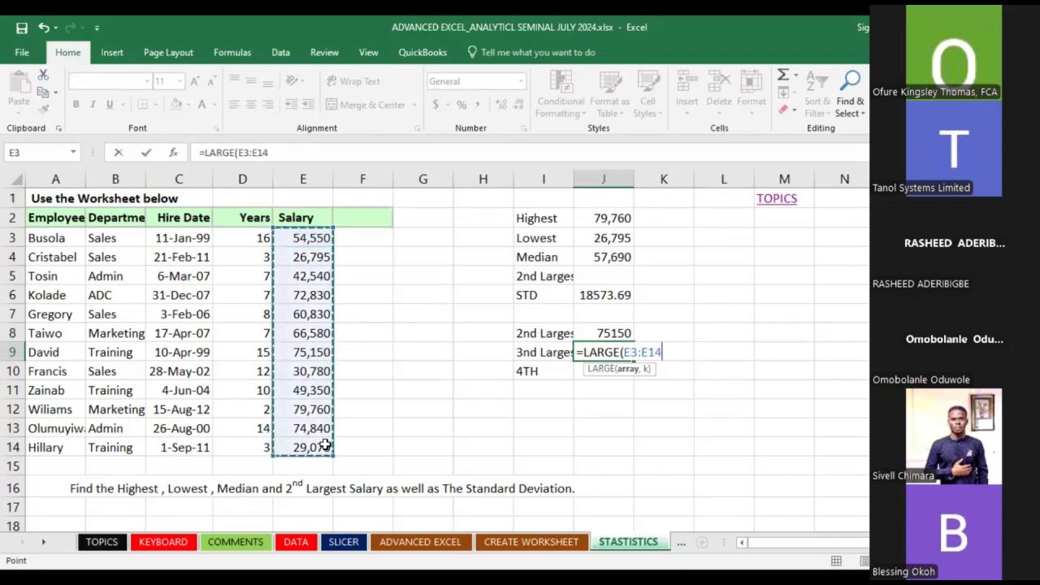
pyautogui.write(',3')
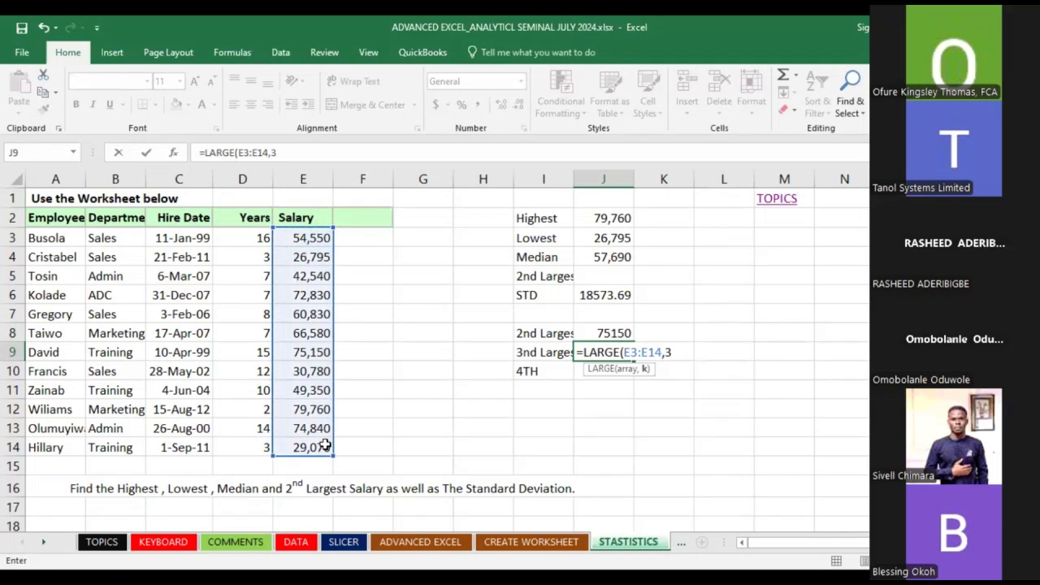
pyautogui.press('Return')
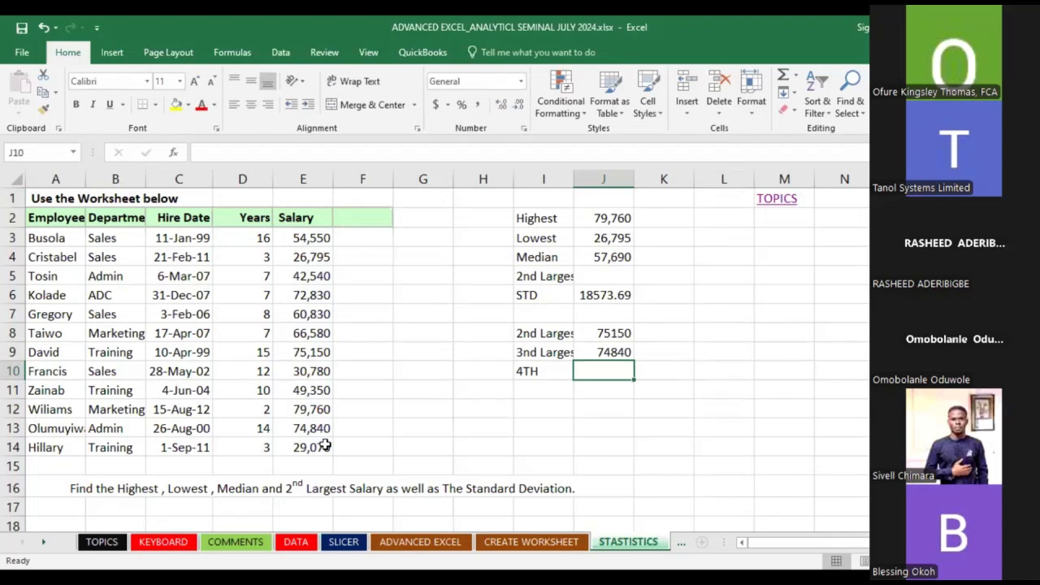
pyautogui.write('=')
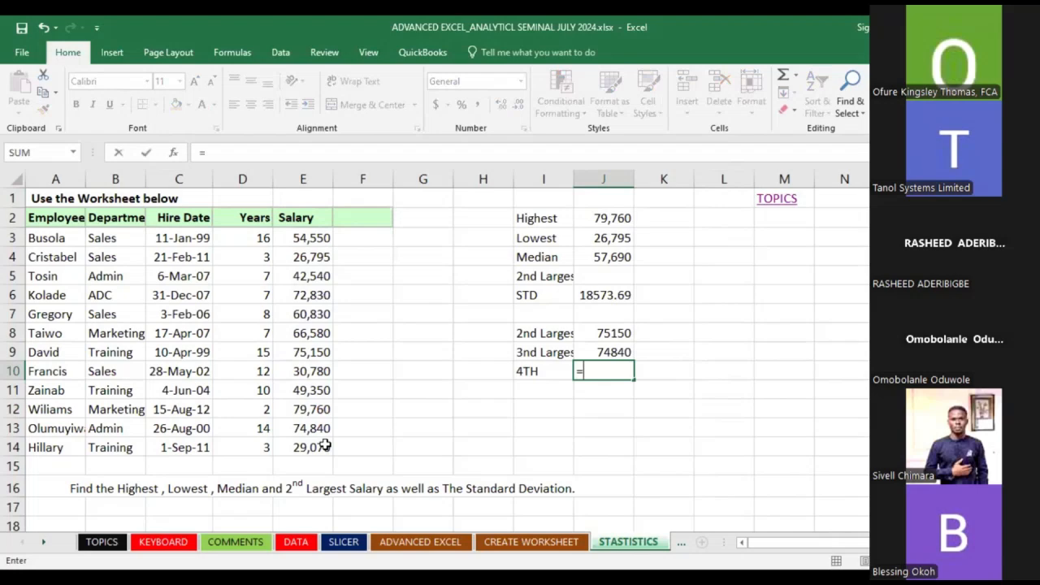
pyautogui.write('LARGE')
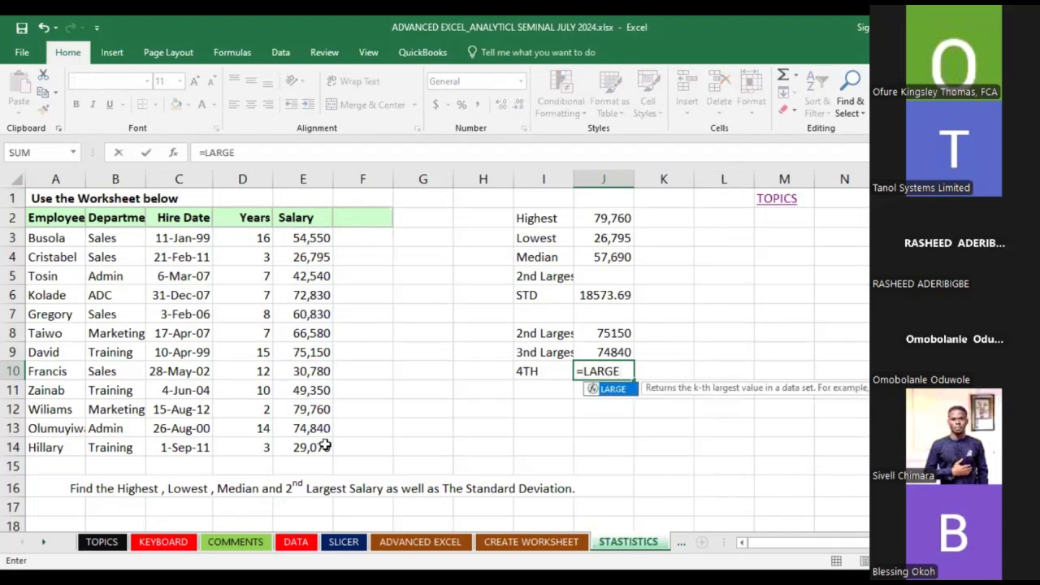
pyautogui.write('(')
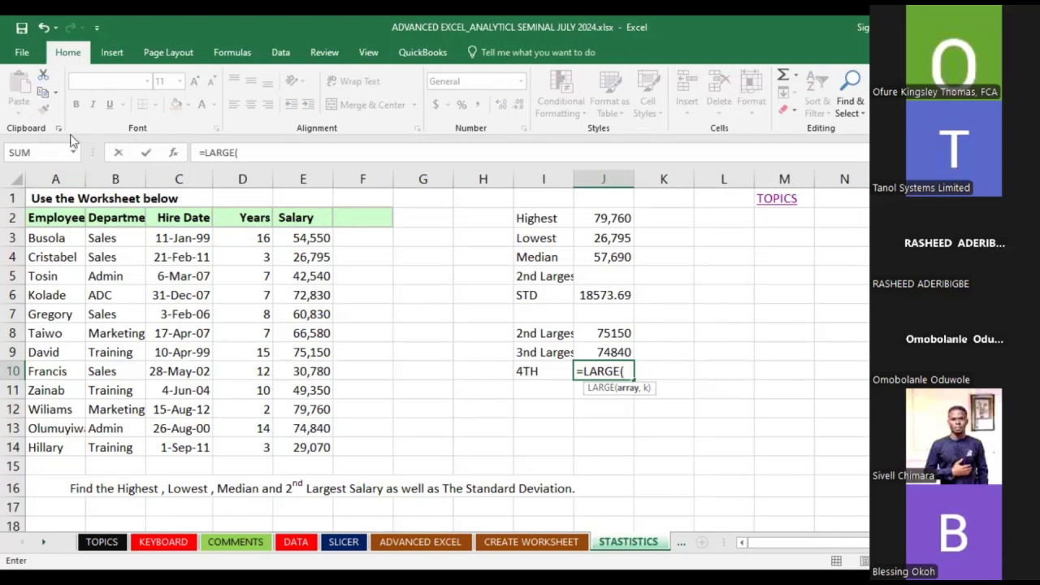
pyautogui.moveTo(328, 241); pyautogui.dragTo(336, 447)
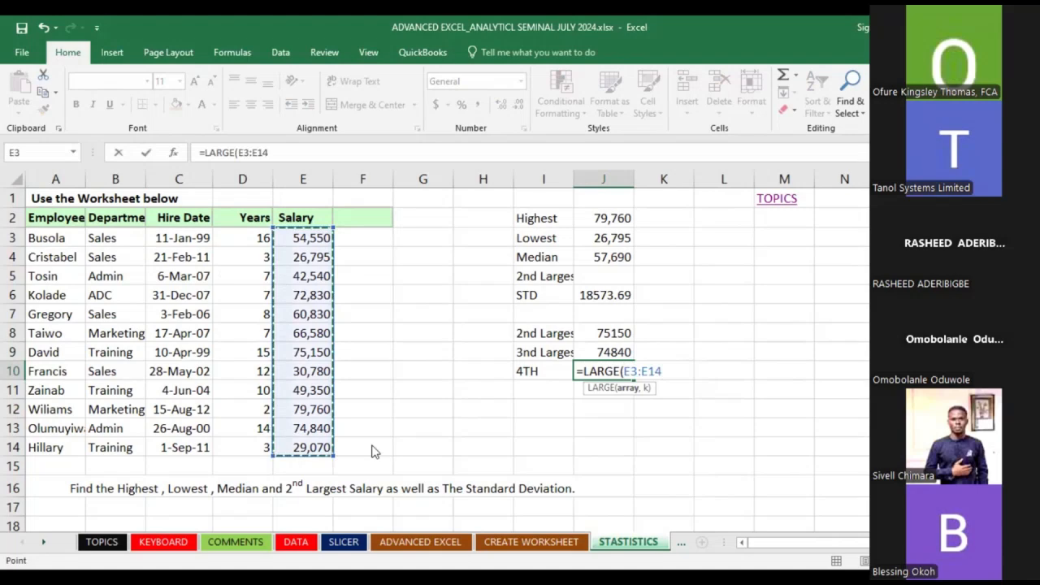
pyautogui.press('Return')
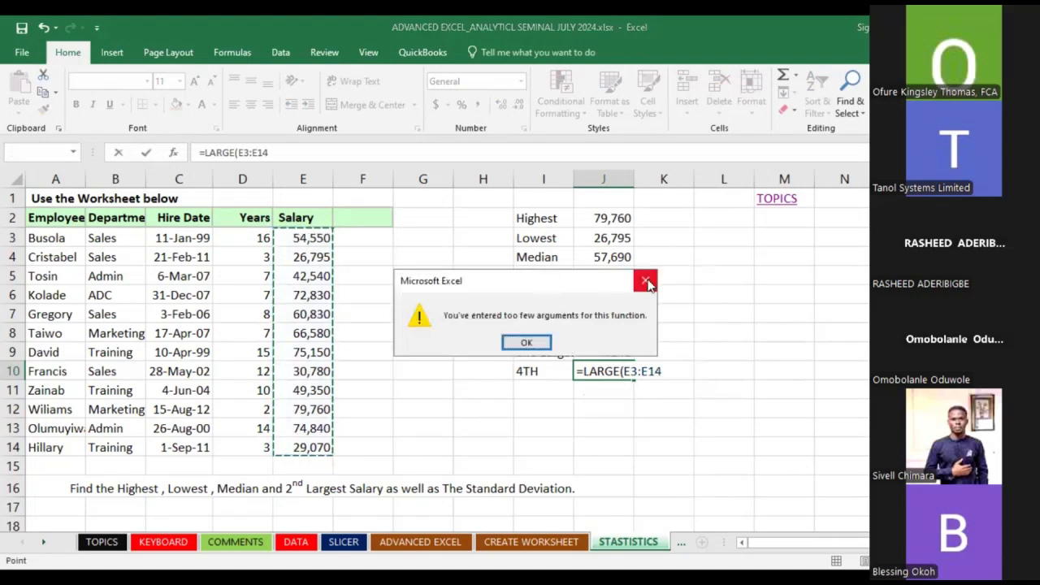
pyautogui.press('Return')
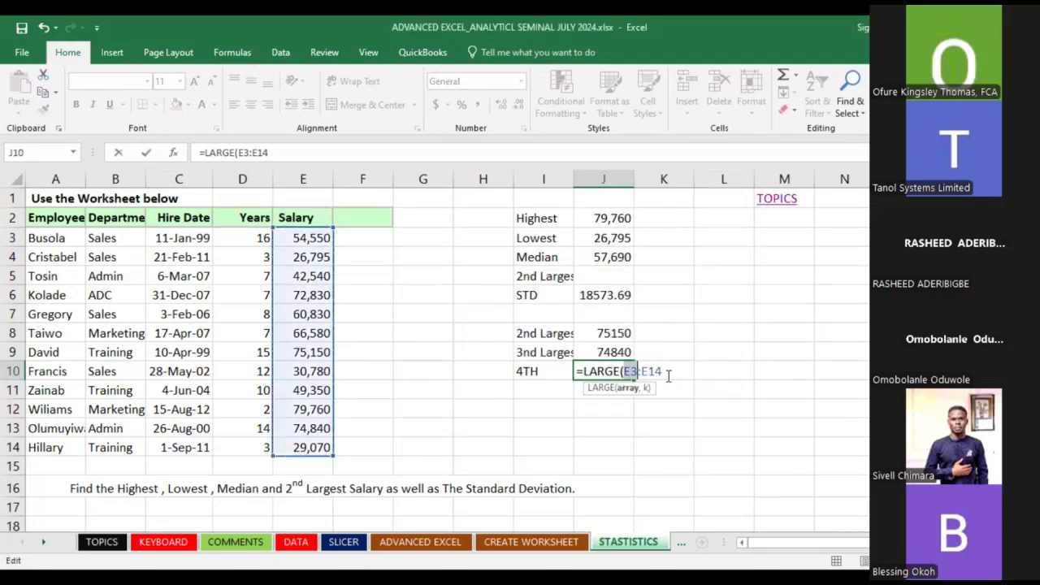
pyautogui.press('Escape')
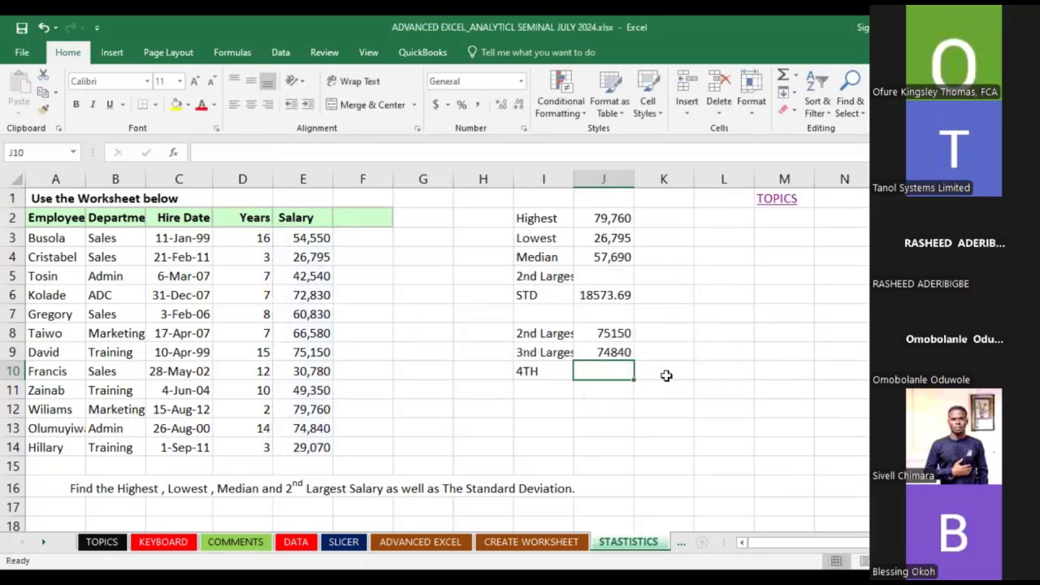
# Try to calculate the 4th largest salary in cell J10 with the formula -LARGE(E3:E14,4)
pyautogui.write('-')
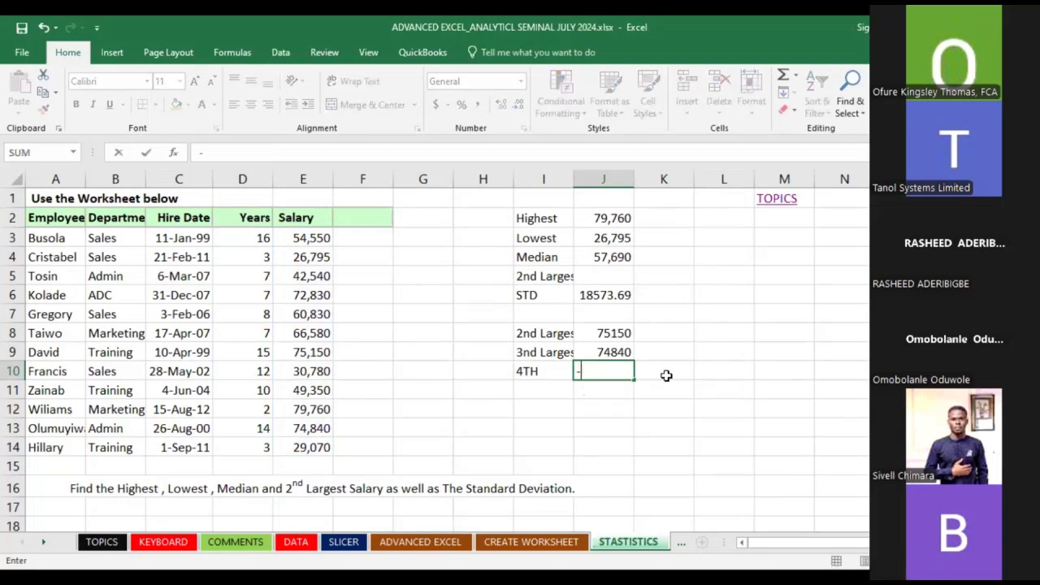
pyautogui.write('LARGE')
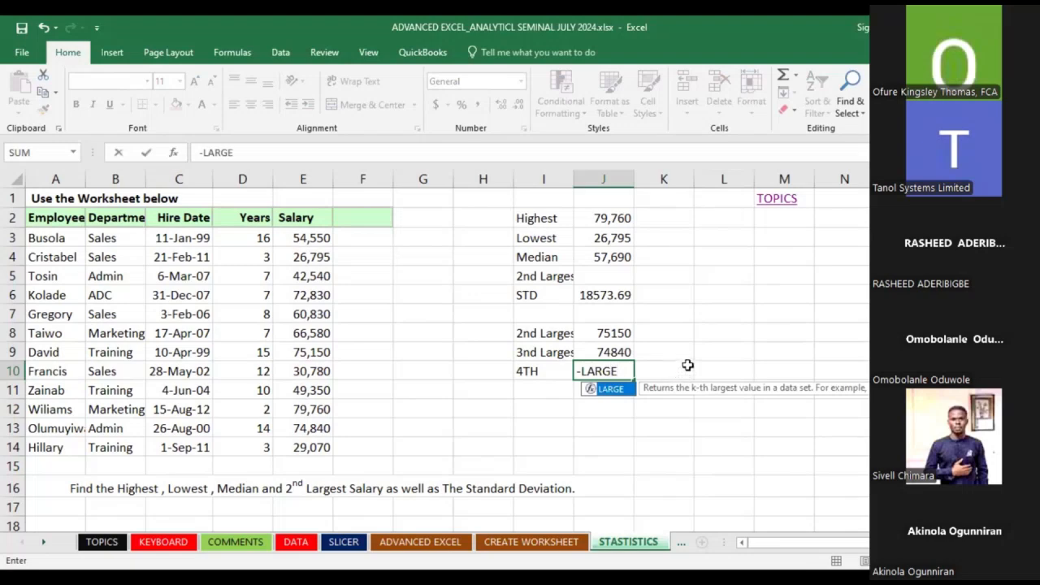
pyautogui.write('(')
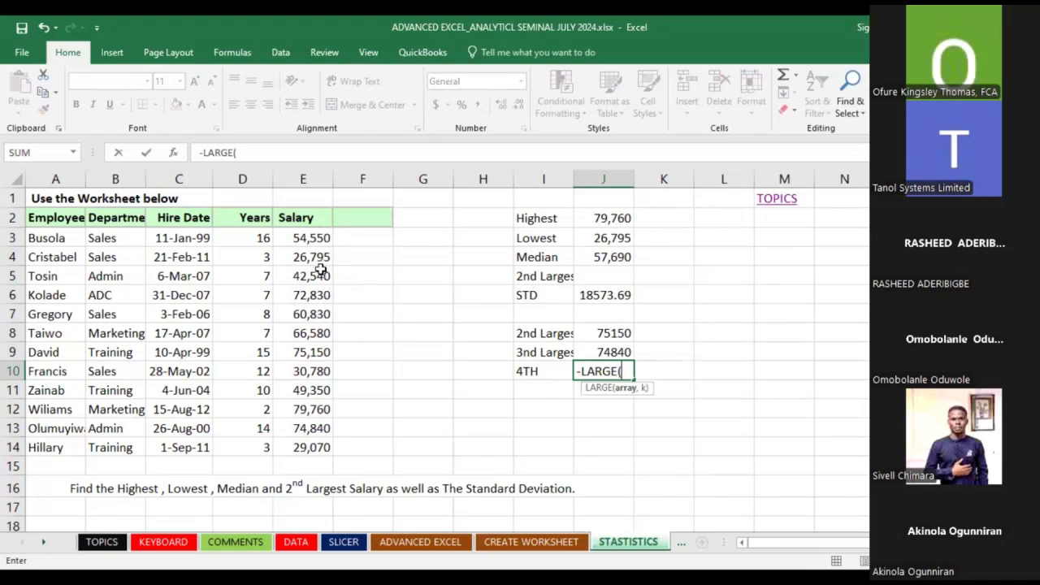
pyautogui.moveTo(319, 240); pyautogui.dragTo(318, 260)
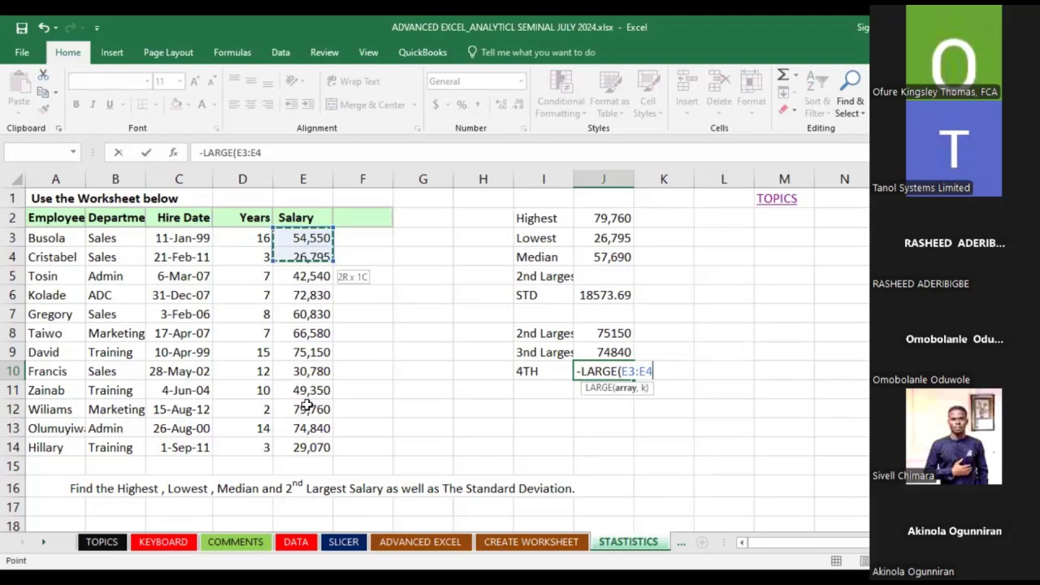
pyautogui.moveTo(307, 404); pyautogui.dragTo(322, 445)
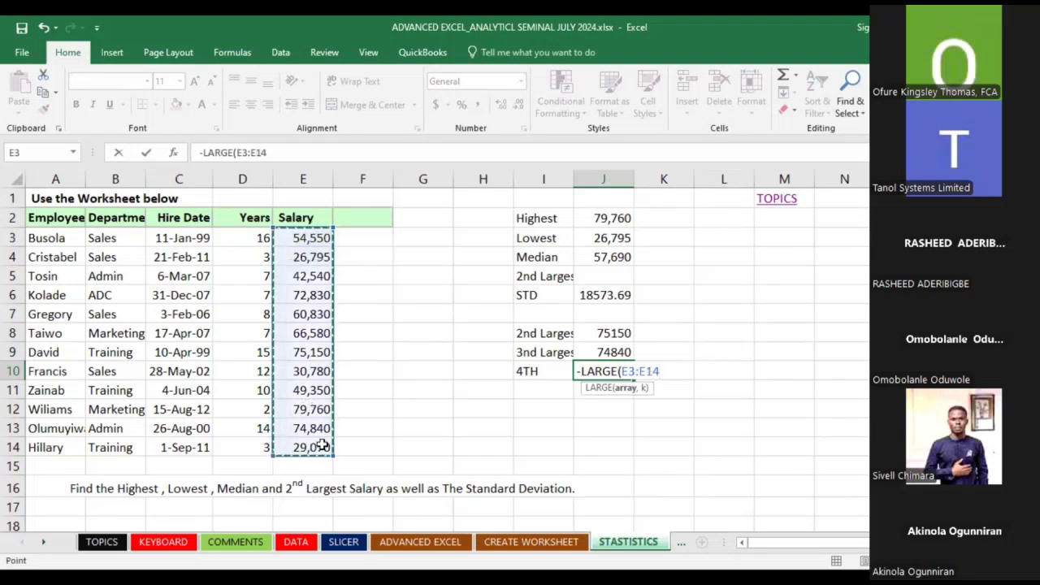
pyautogui.write(',4')
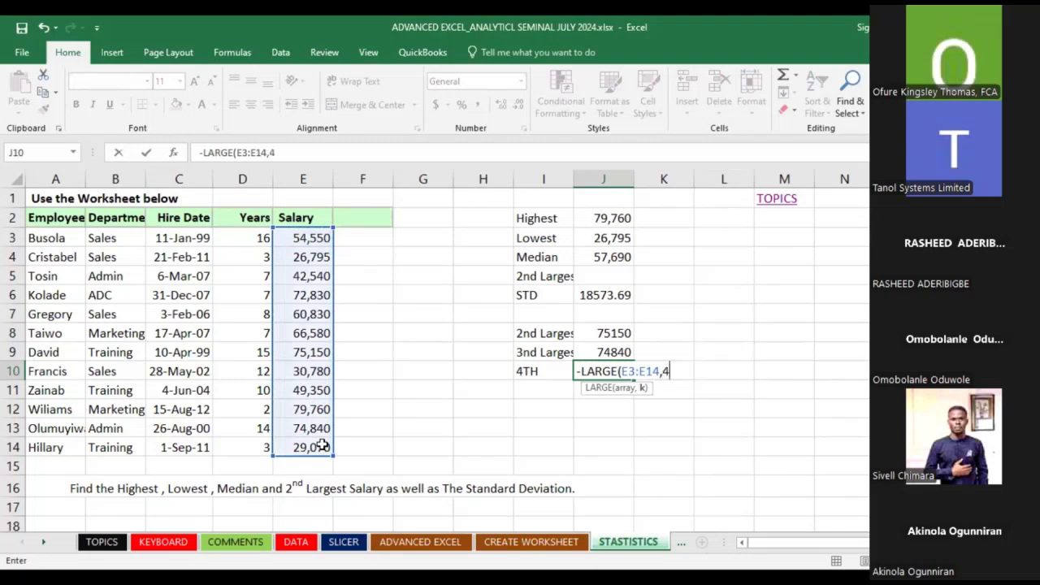
pyautogui.press('Return')
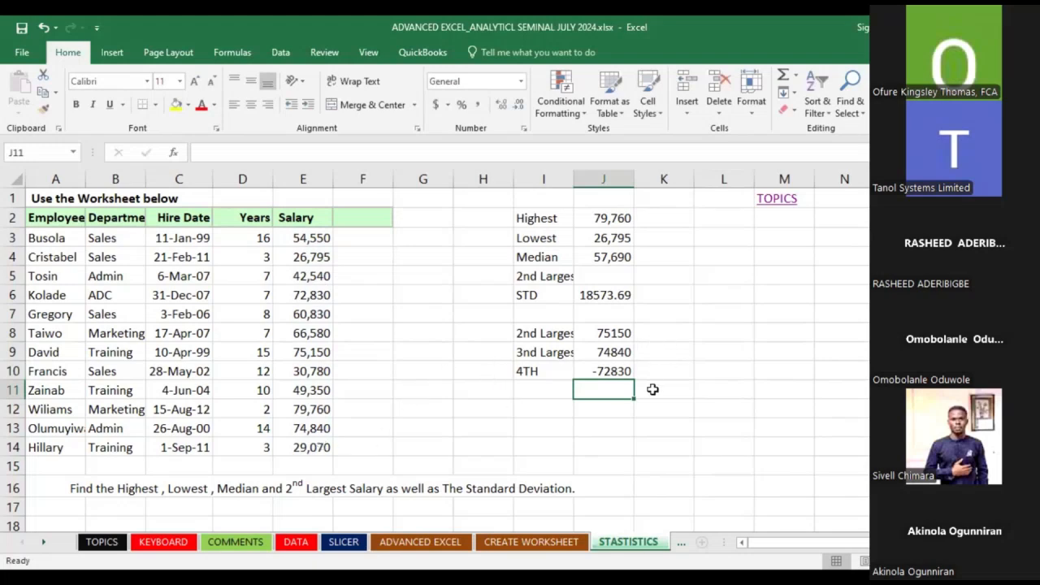
# Replace the formula in cell J10 with =LARGE(E3:E14,4) for the 4th largest salary
pyautogui.click(615, 372)
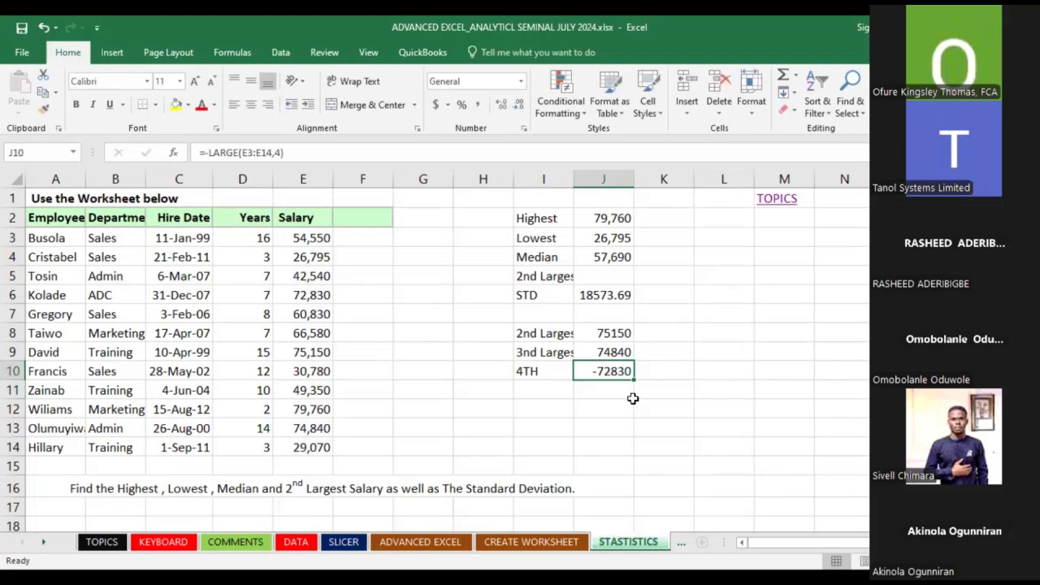
pyautogui.write('=')
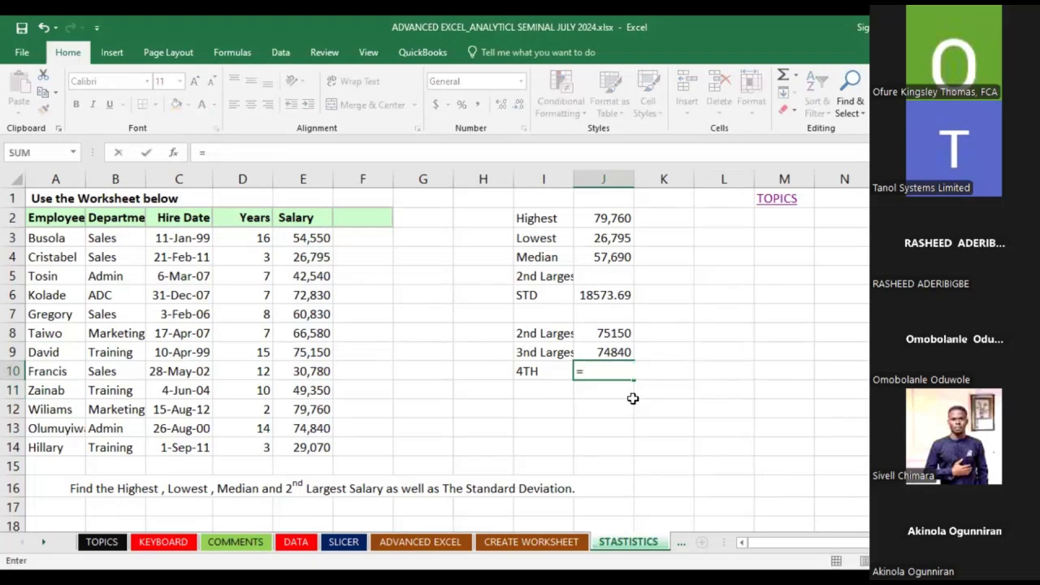
pyautogui.write('LARGE')
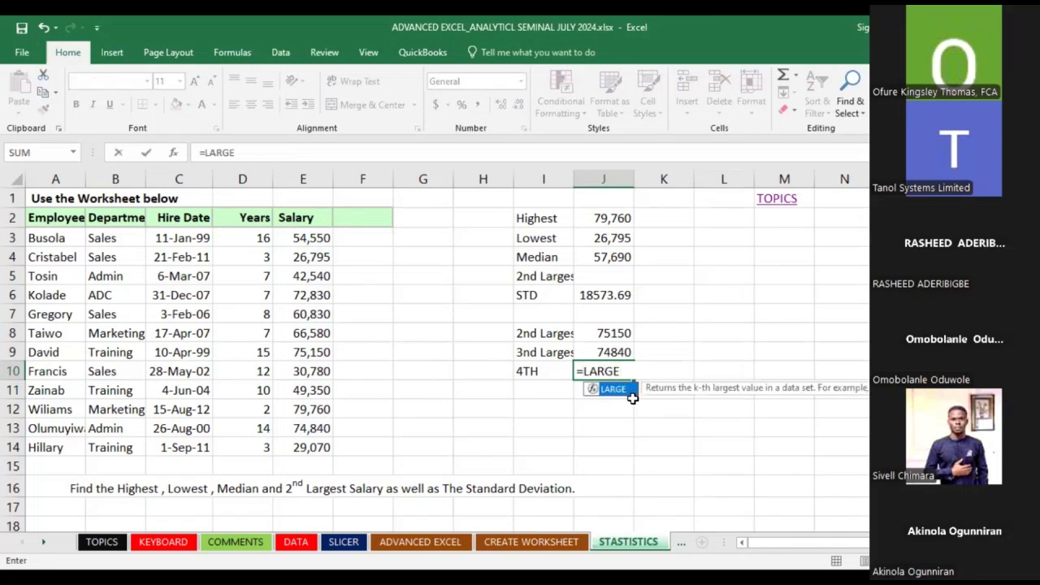
pyautogui.doubleClick(614, 389)
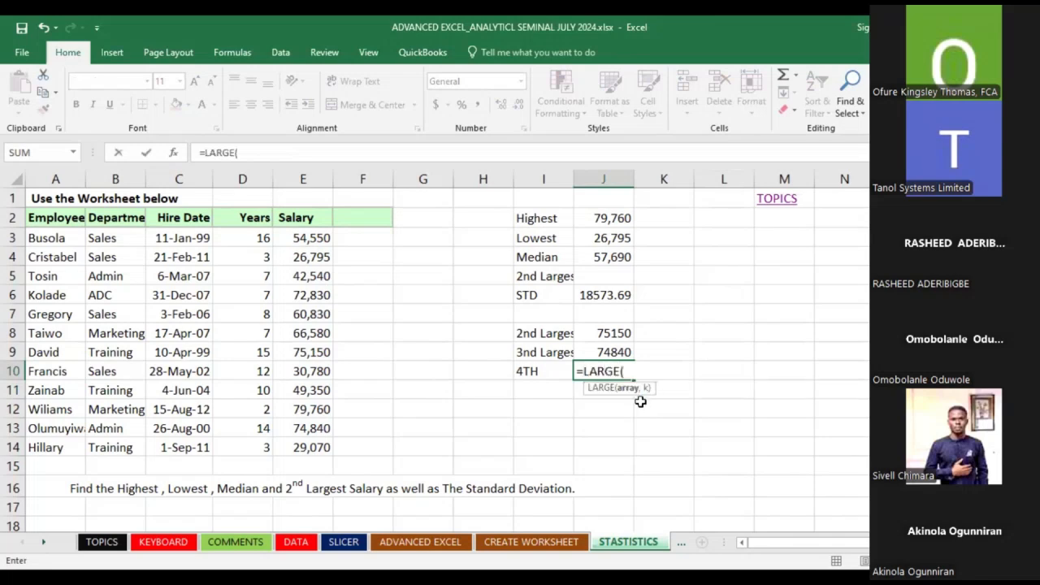
pyautogui.click(304, 240)
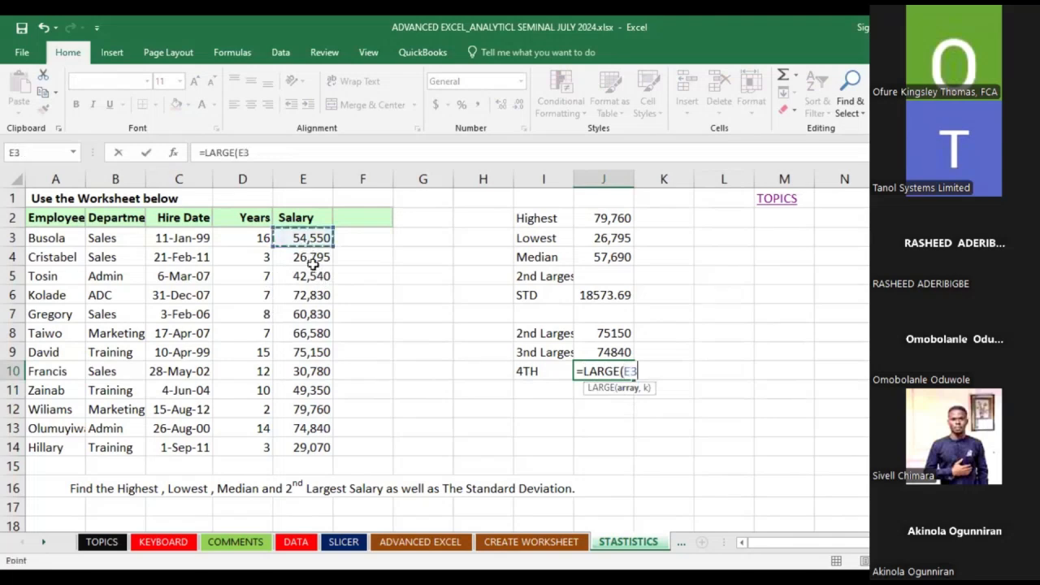
pyautogui.keyDown('shift'); pyautogui.click(308, 442); pyautogui.keyUp('shift')
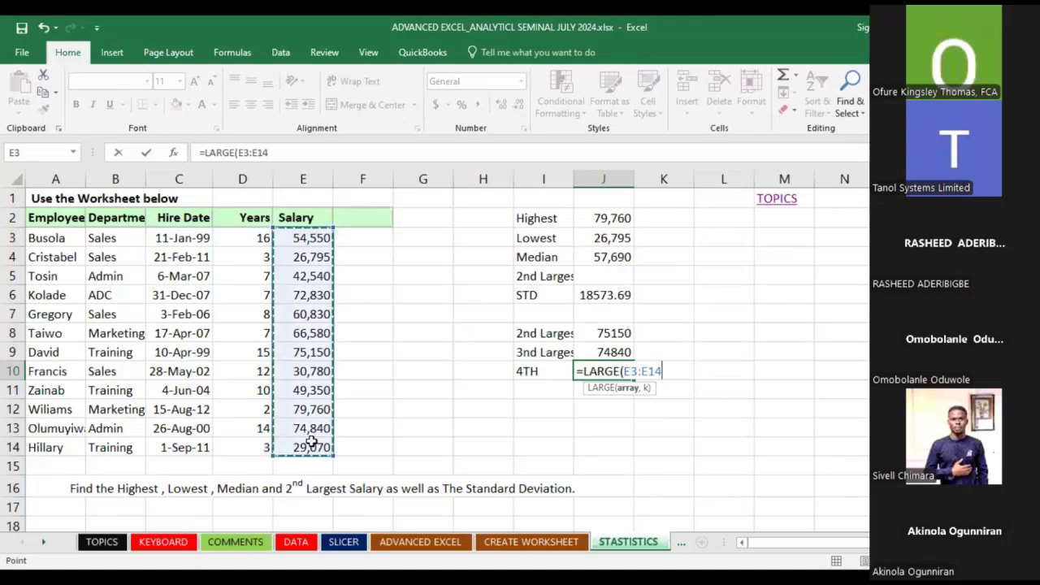
pyautogui.write(',4')
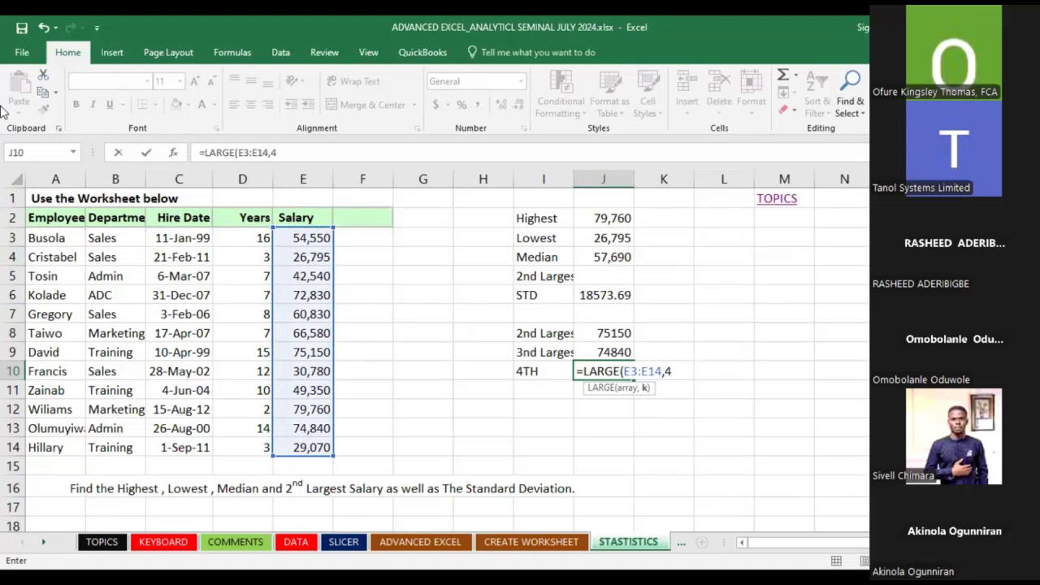
pyautogui.click(149, 154)
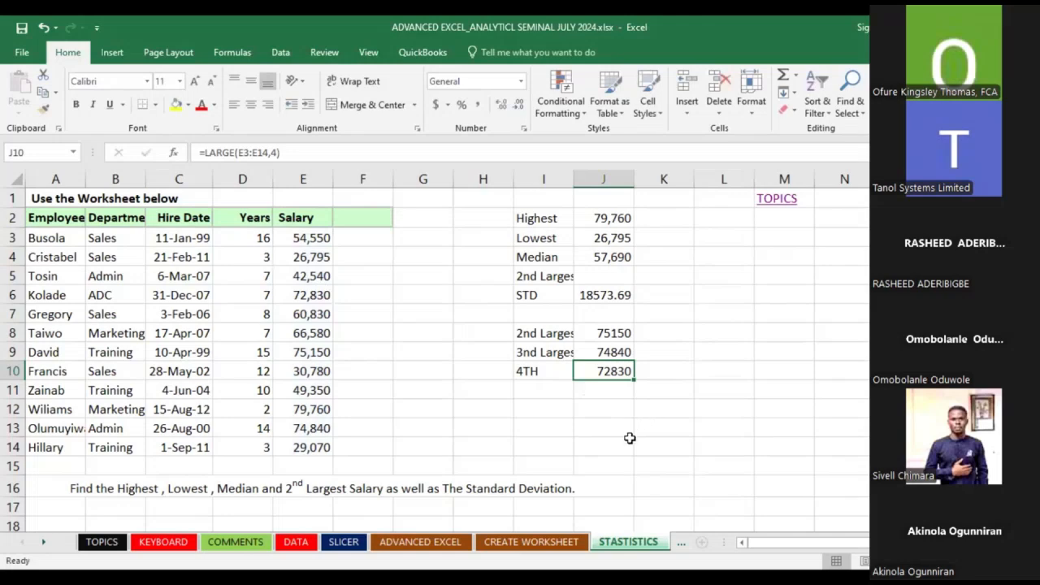
pyautogui.click(711, 330)
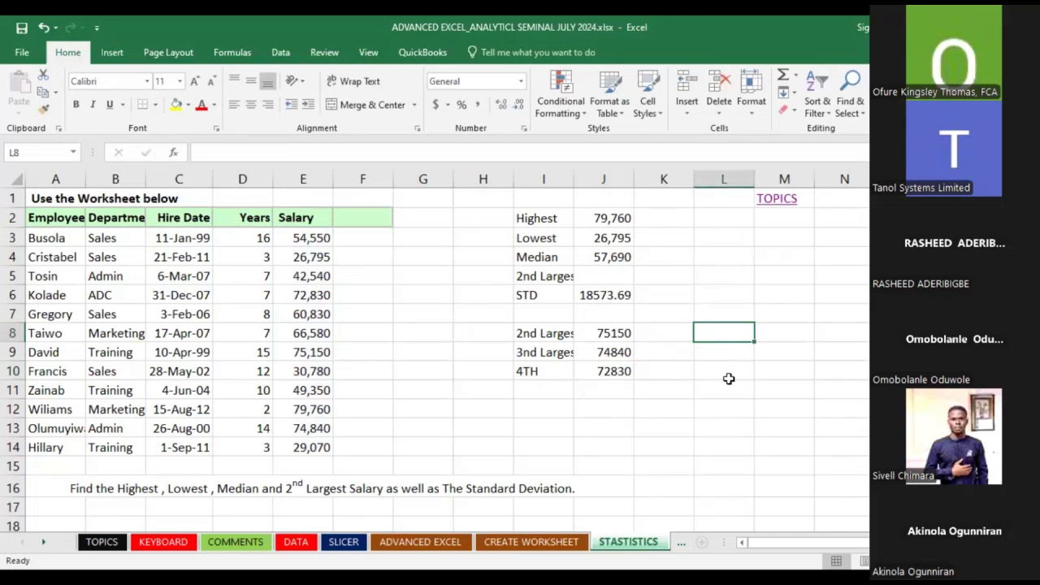
pyautogui.write('=')
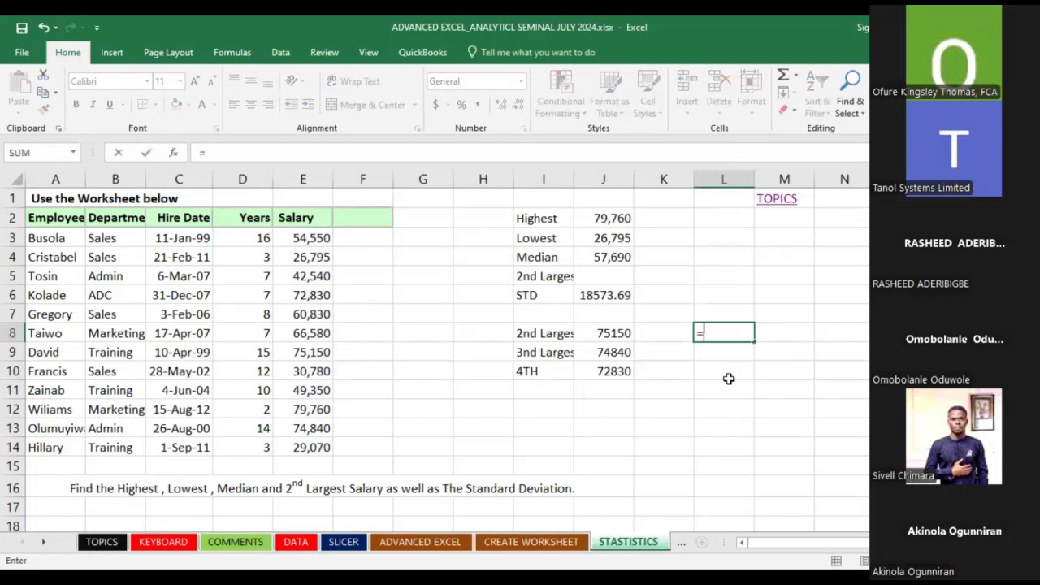
pyautogui.write('LO')
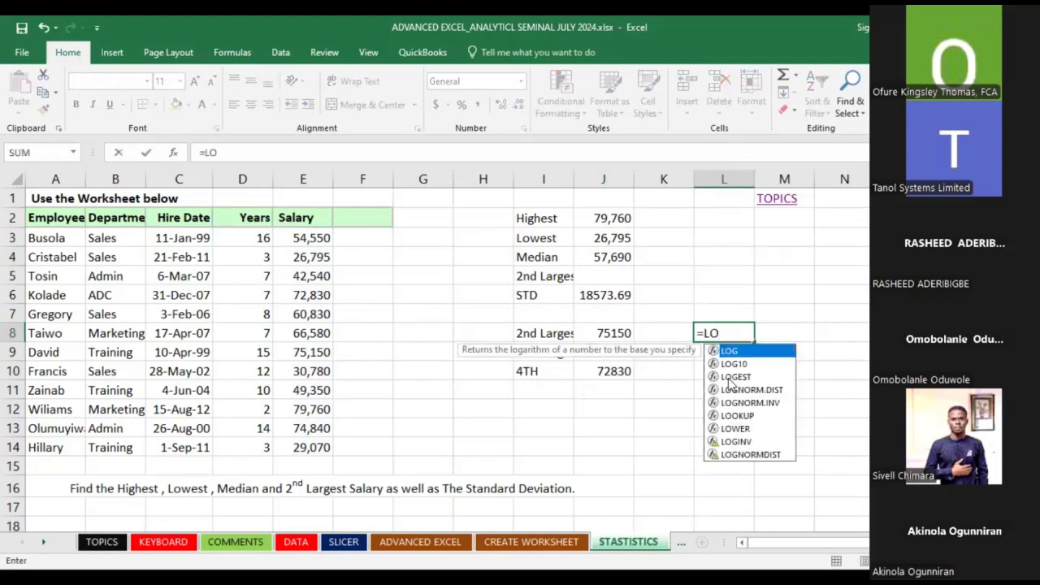
pyautogui.write('WE')
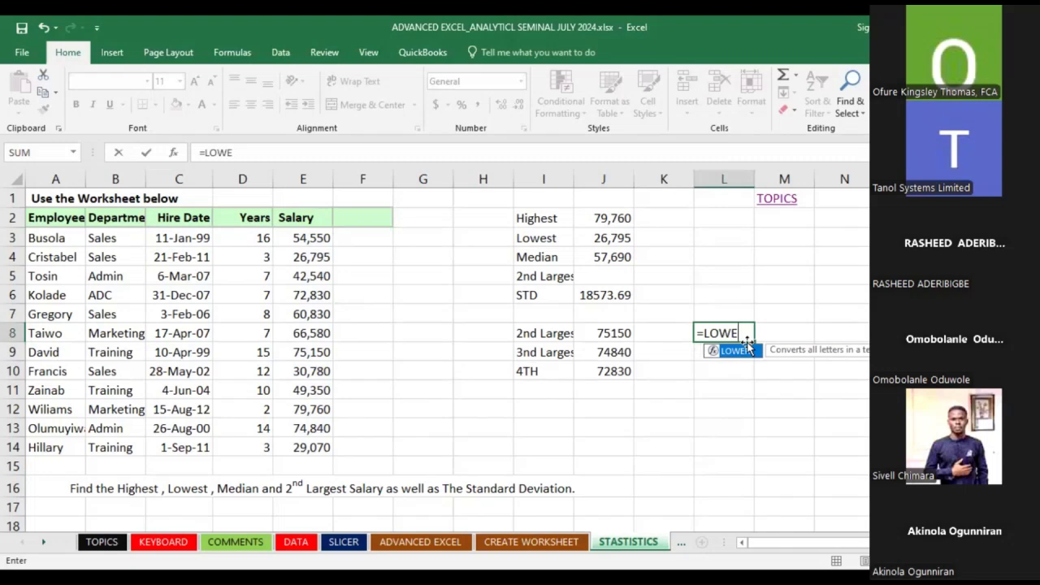
pyautogui.press('BackSpace')
pyautogui.press('BackSpace')
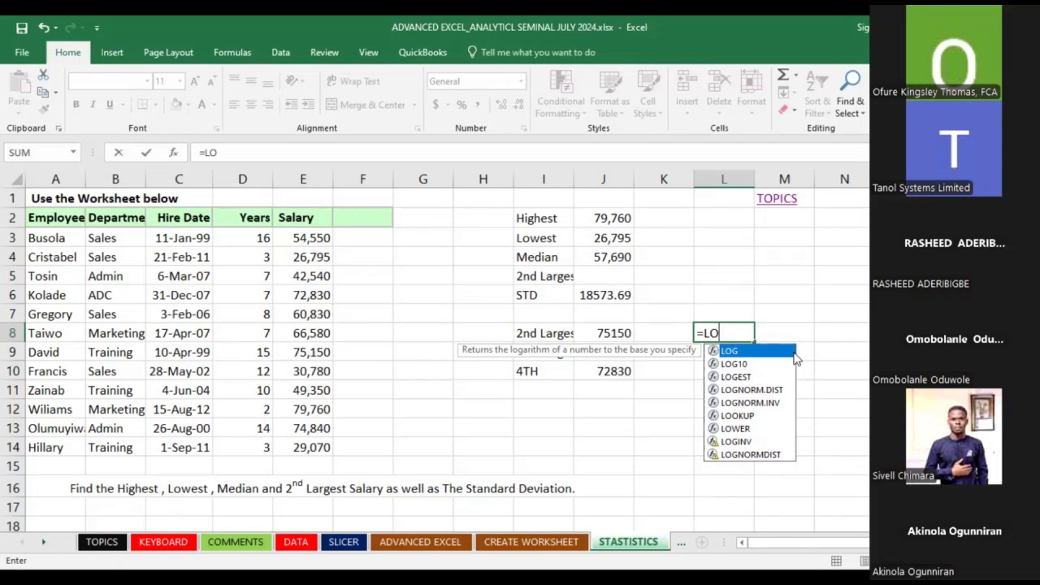
pyautogui.write('W')
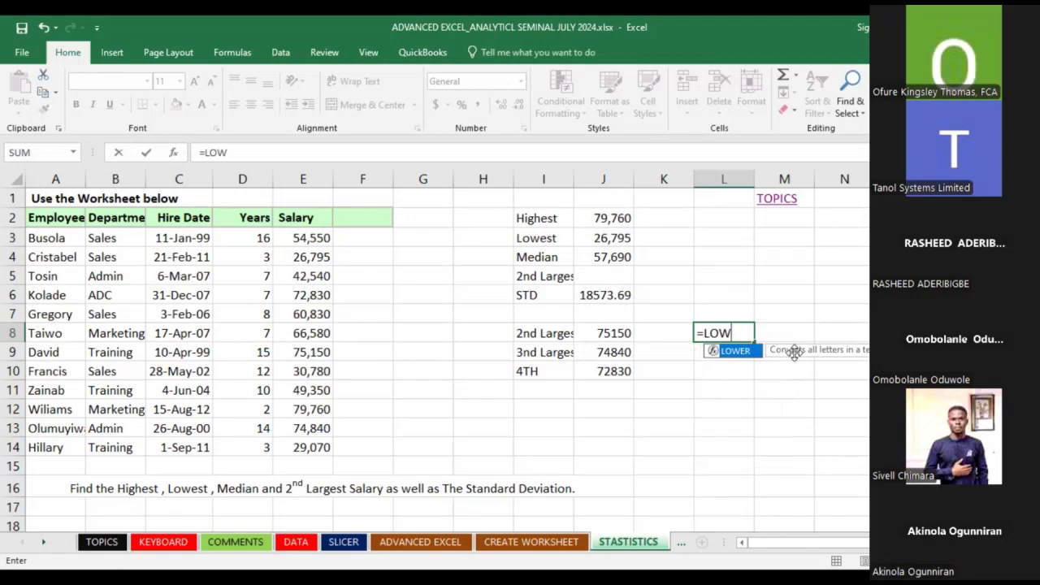
pyautogui.write('E')
pyautogui.press('BackSpace')
pyautogui.press('BackSpace')
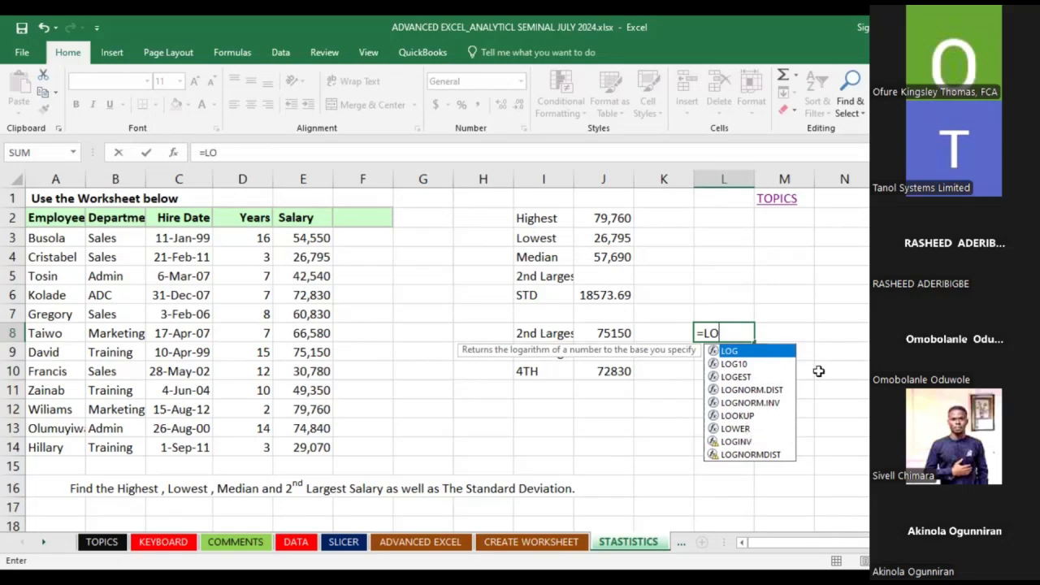
pyautogui.press('BackSpace')
pyautogui.press('BackSpace')
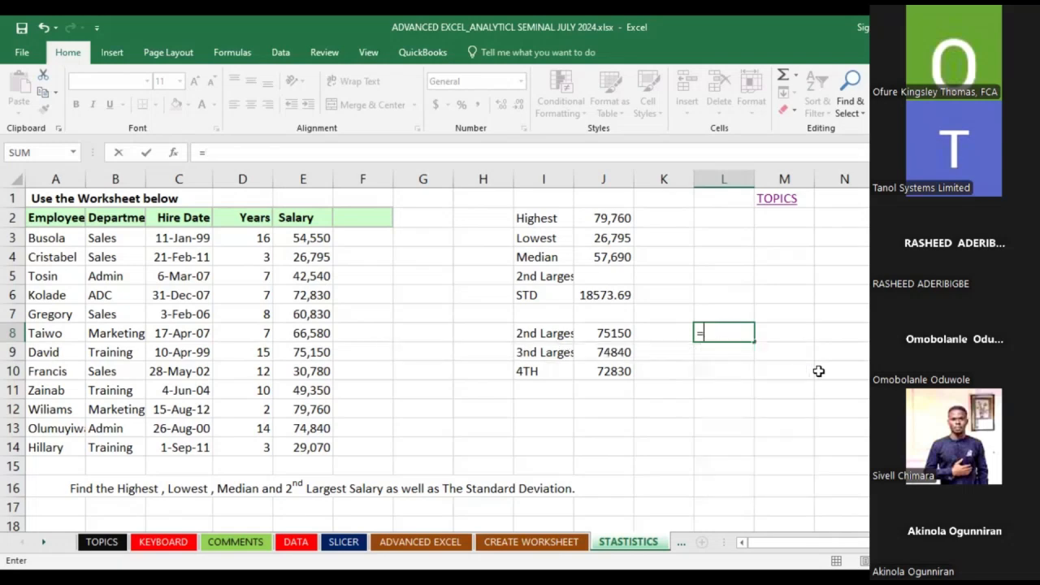
# Try the formula =LARGE(E3:E14,-1) on the salaries in cell L8, and clear the cell
pyautogui.write('L')
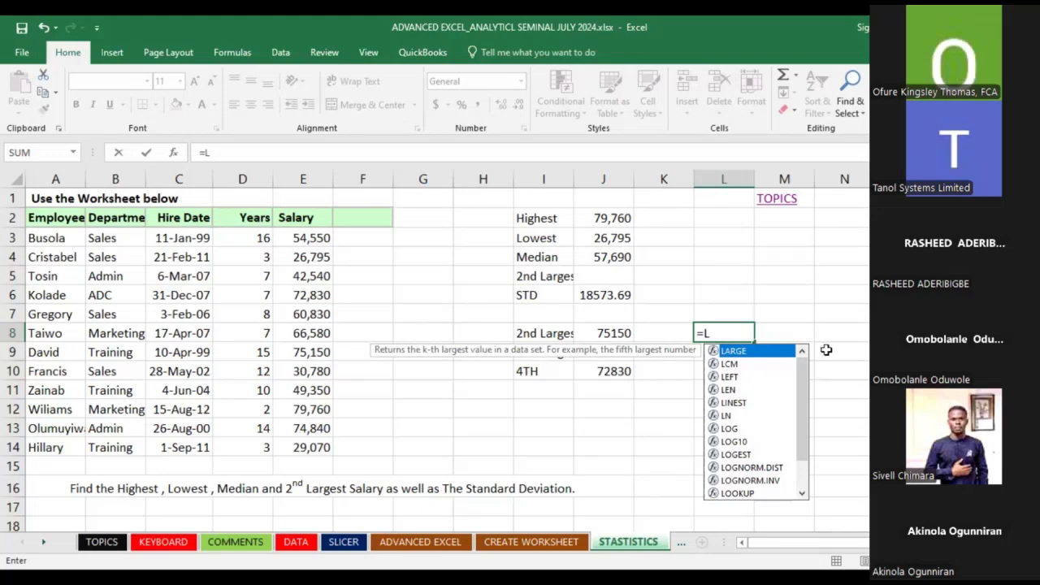
pyautogui.write('ARGE')
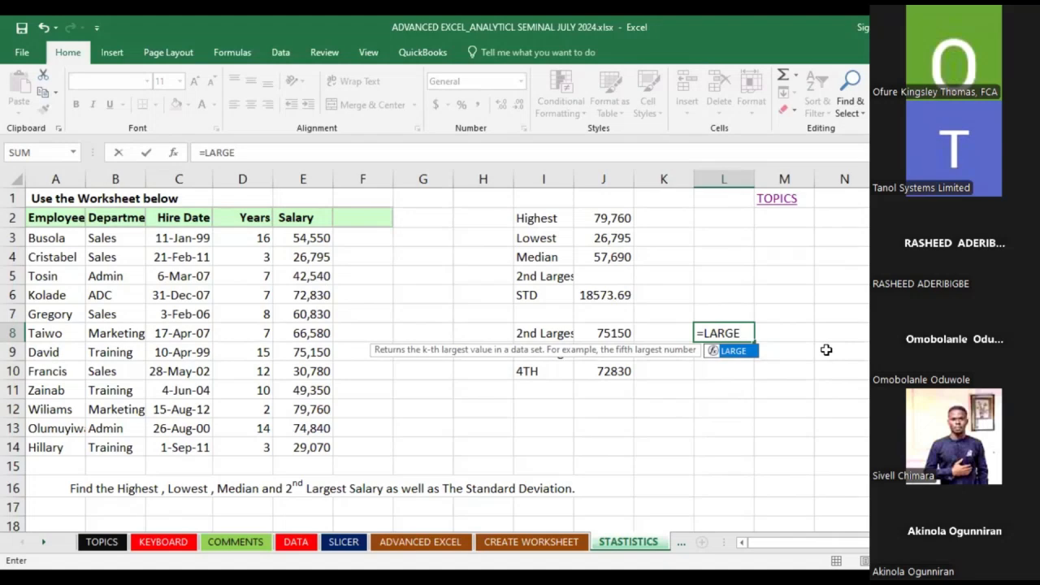
pyautogui.write('(')
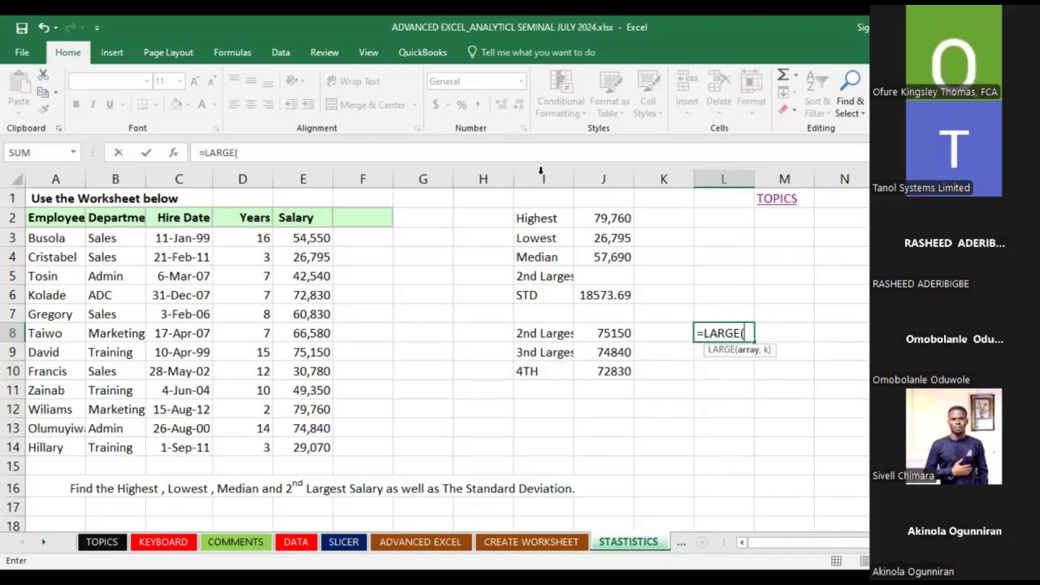
pyautogui.click(317, 238)
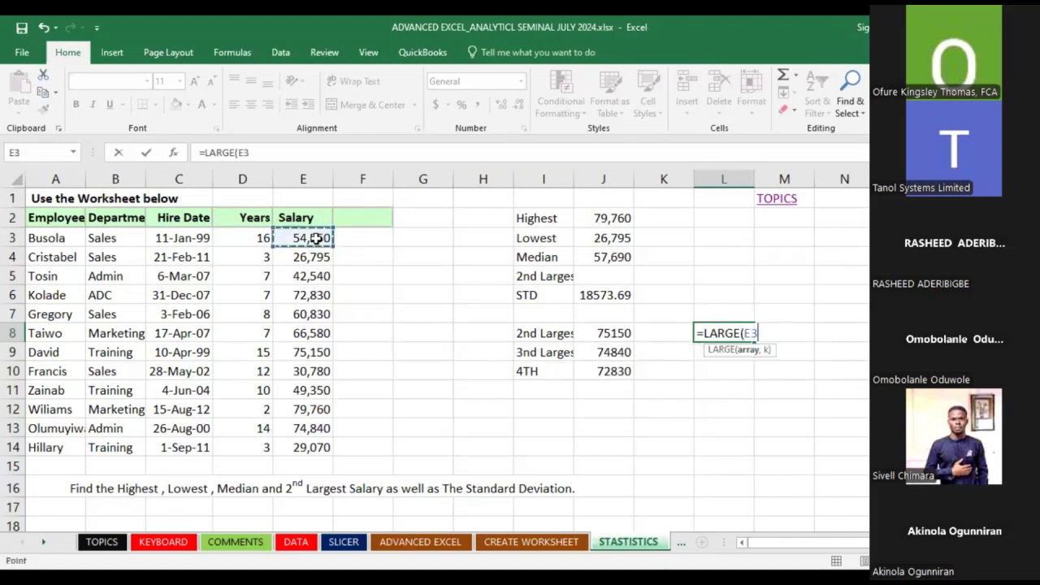
pyautogui.moveTo(308, 466); pyautogui.dragTo(333, 446)
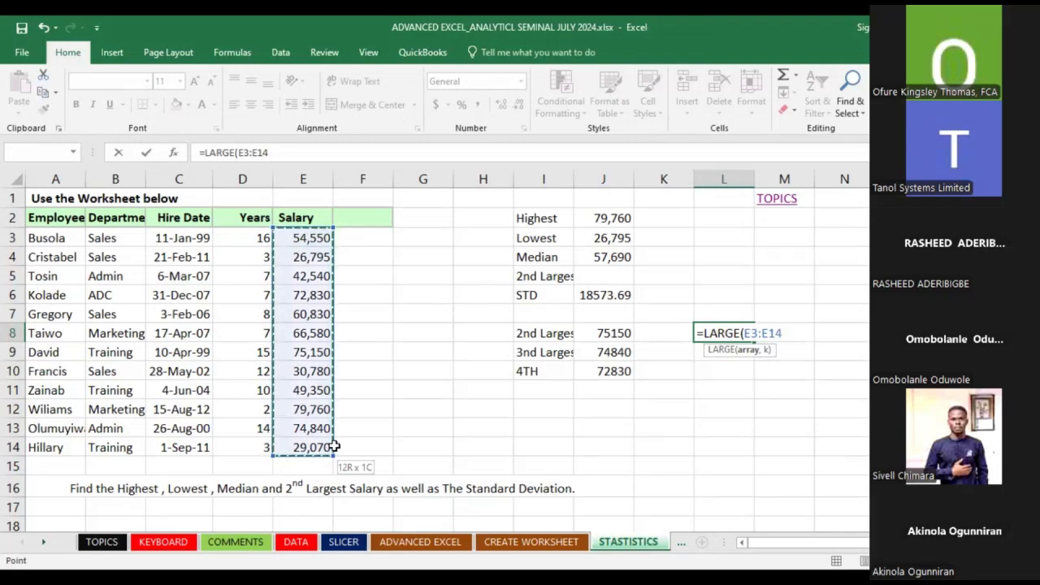
pyautogui.moveTo(334, 446); pyautogui.dragTo(334, 446)
pyautogui.write(',')
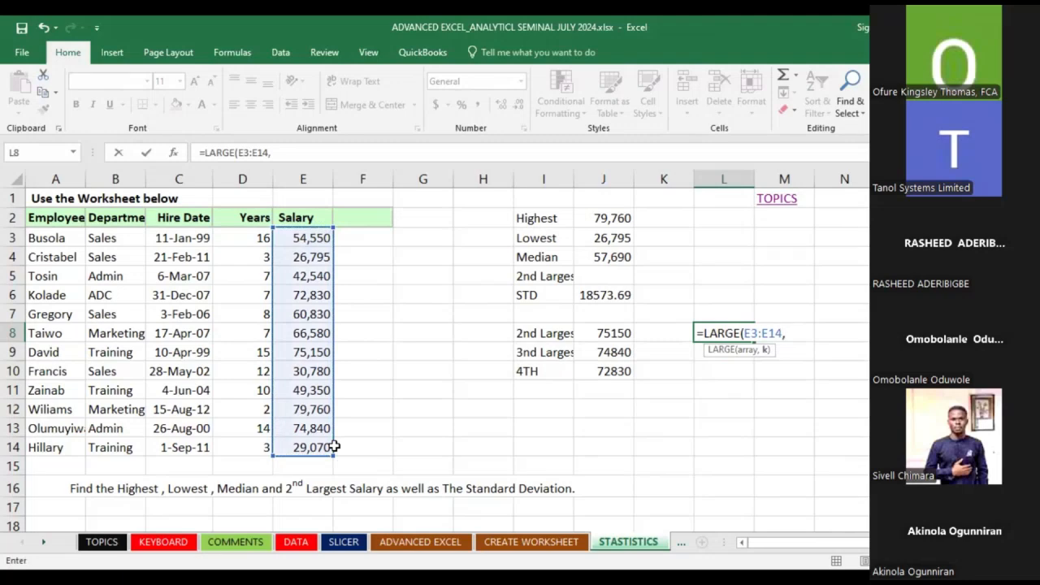
pyautogui.write('-1')
pyautogui.click(151, 153)
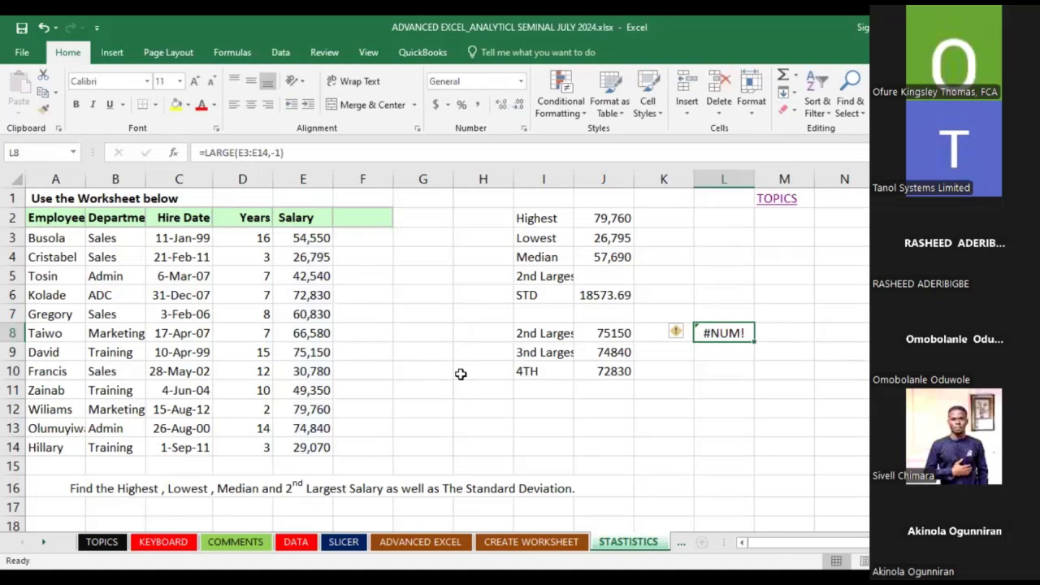
pyautogui.press('Delete')
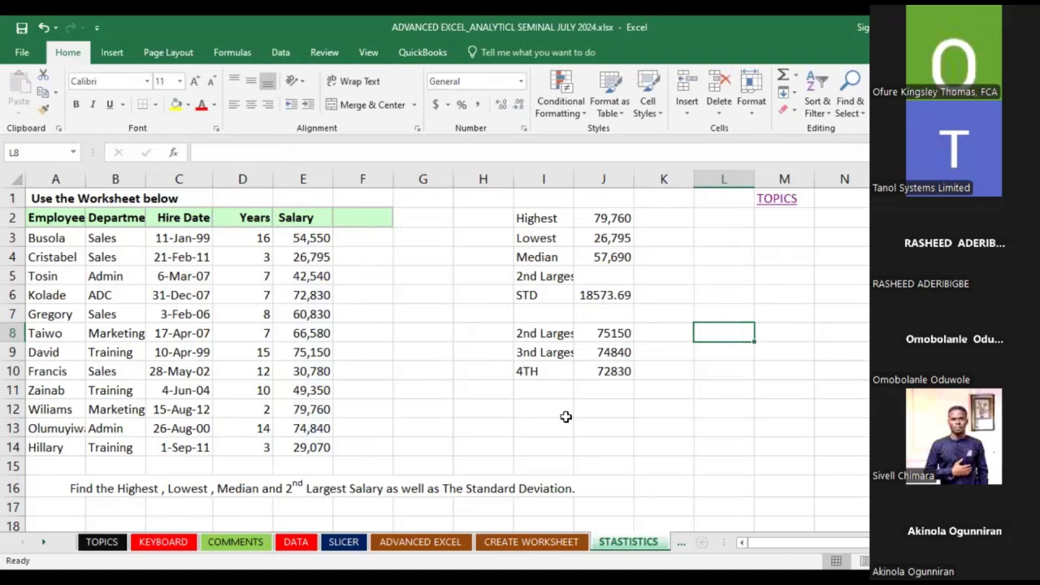
# Try the formula =LOWER(E3:E14) on the salary range in cell L8, and clear the cell
pyautogui.write('=')
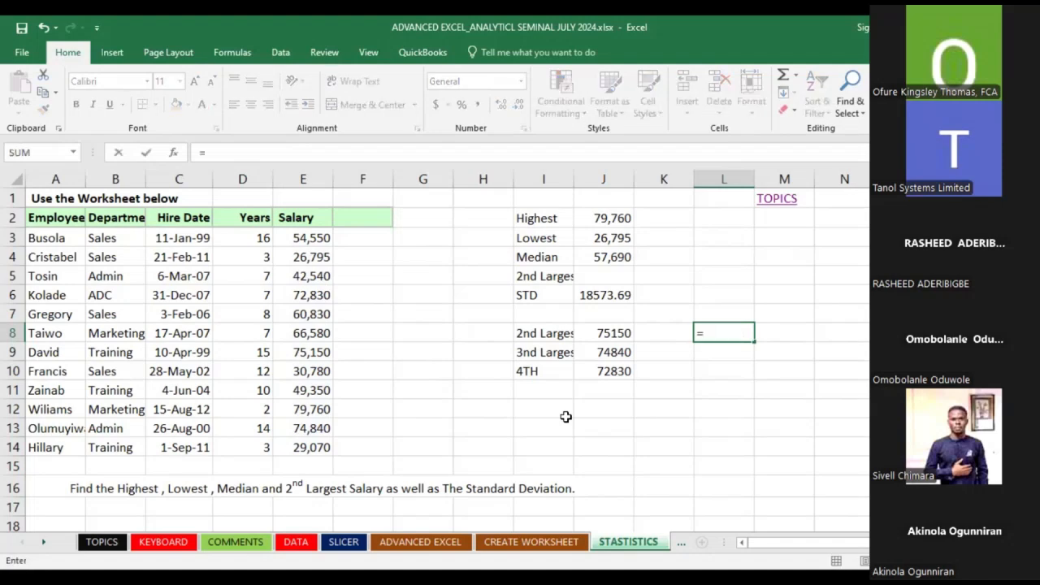
pyautogui.write('LO')
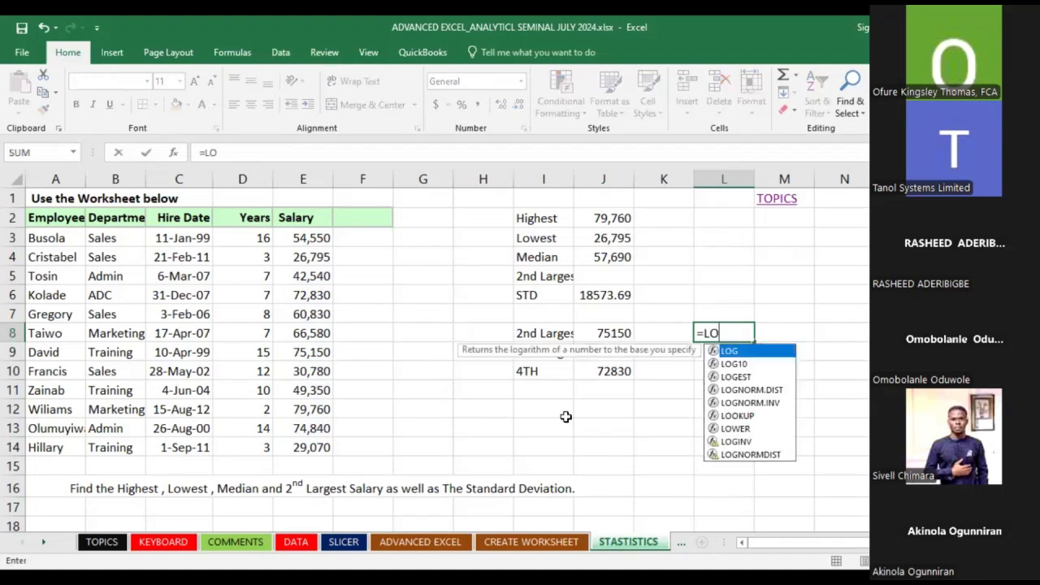
pyautogui.write('WER')
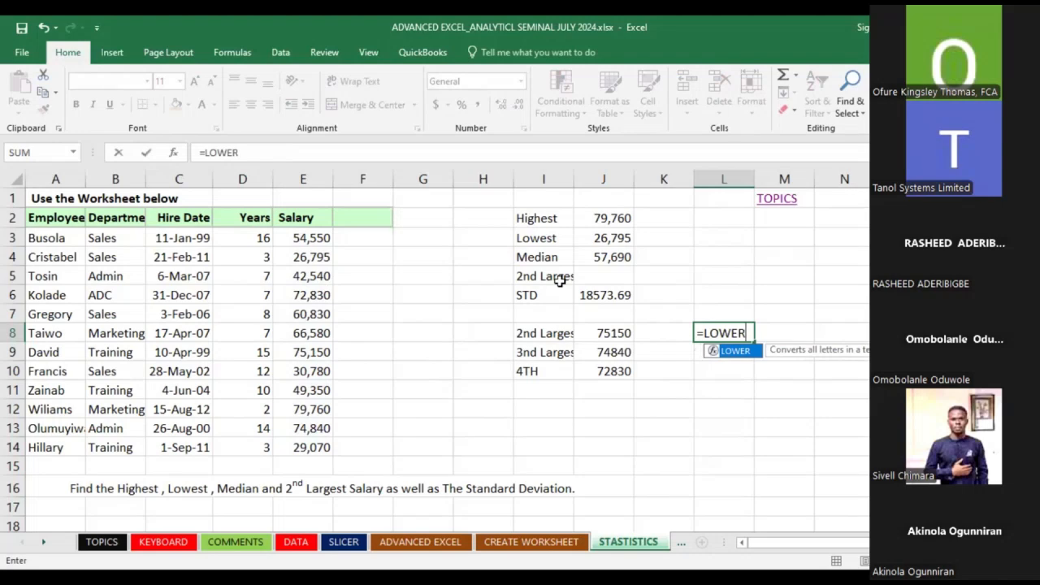
pyautogui.write('(')
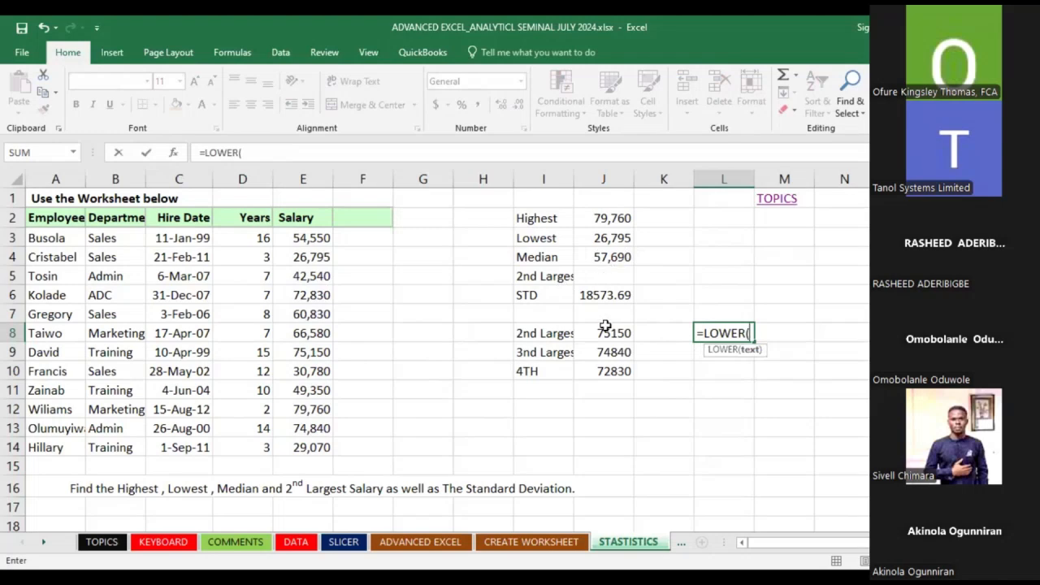
pyautogui.moveTo(314, 239); pyautogui.dragTo(332, 451)
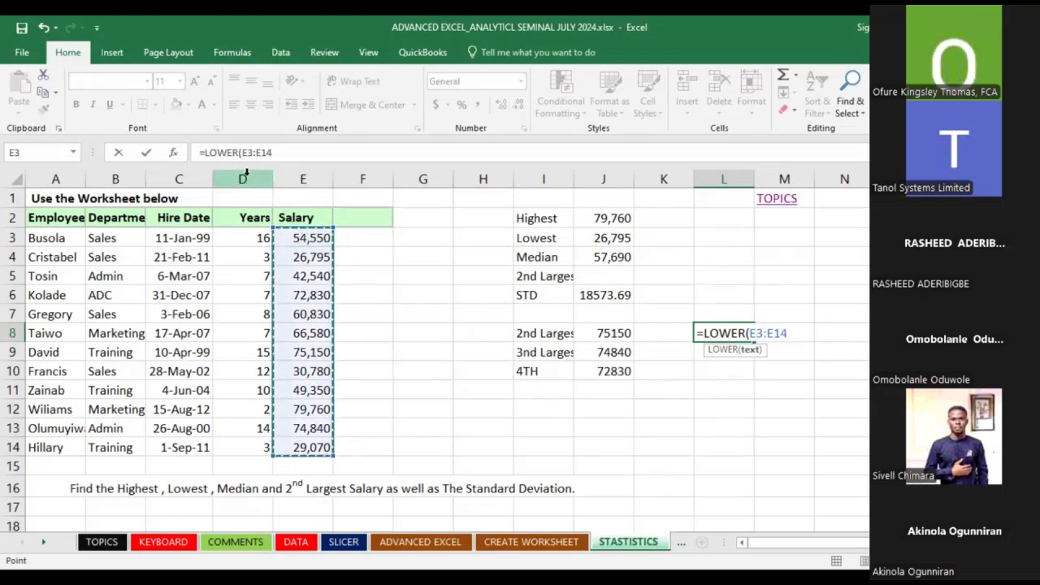
pyautogui.click(148, 154)
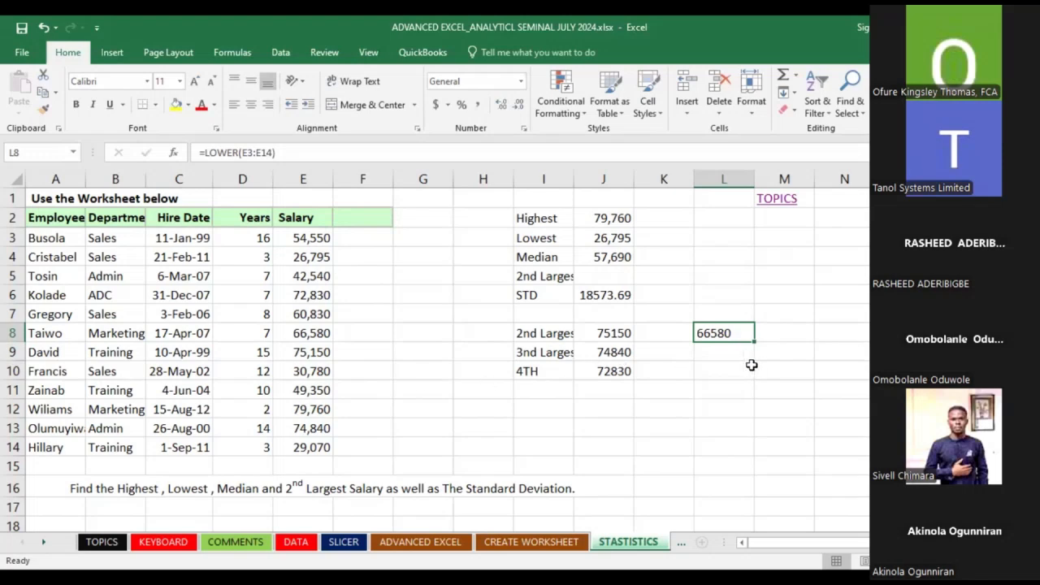
pyautogui.press('BackSpace')
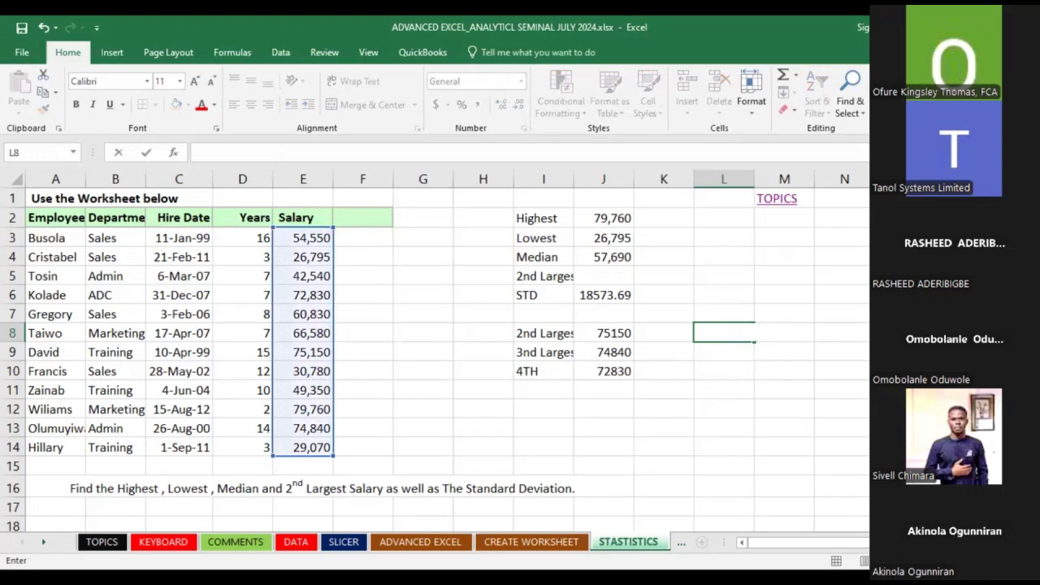
pyautogui.press('Escape')
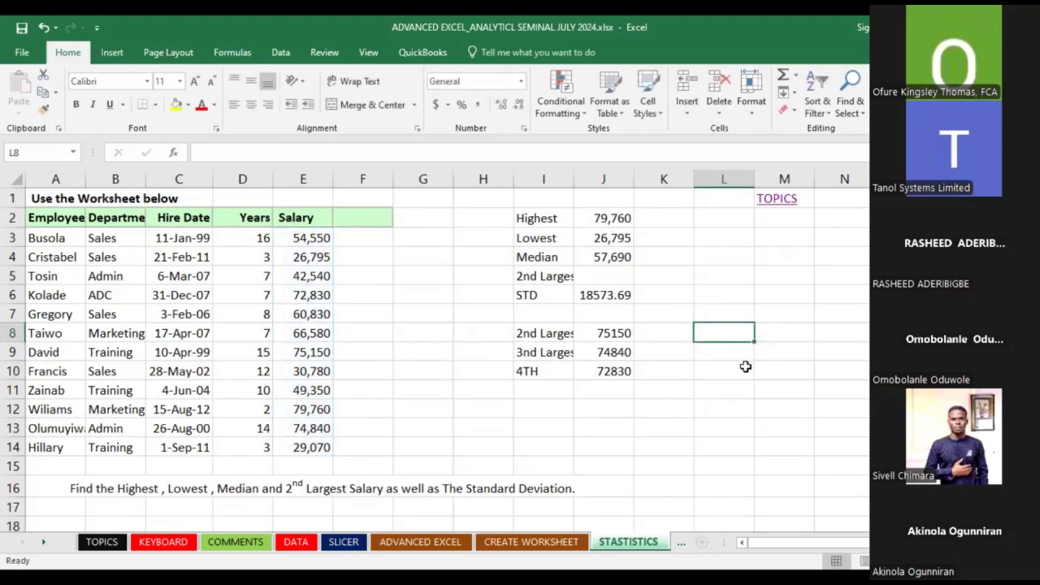
pyautogui.write('=')
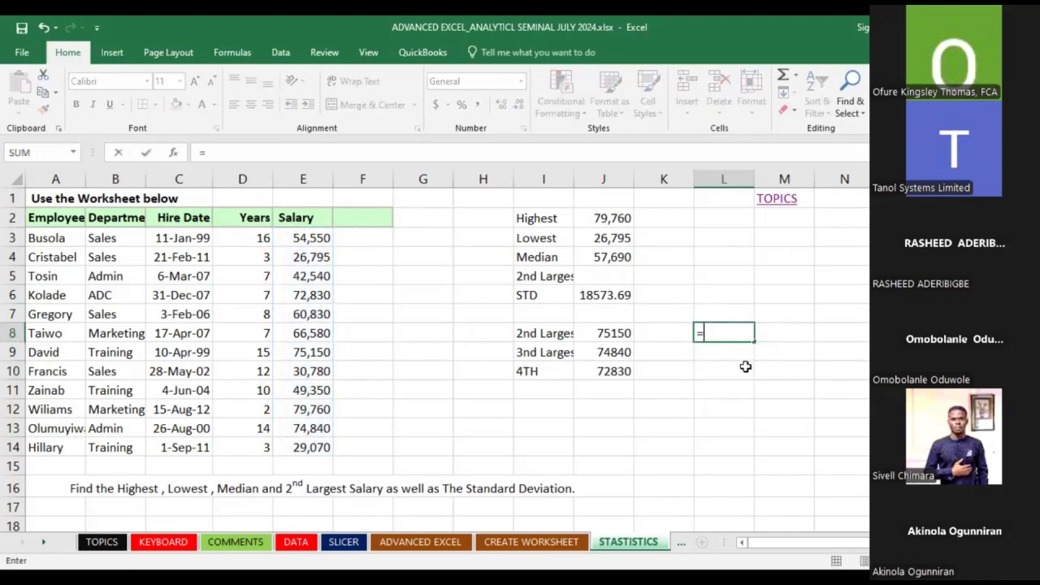
pyautogui.write('MIN')
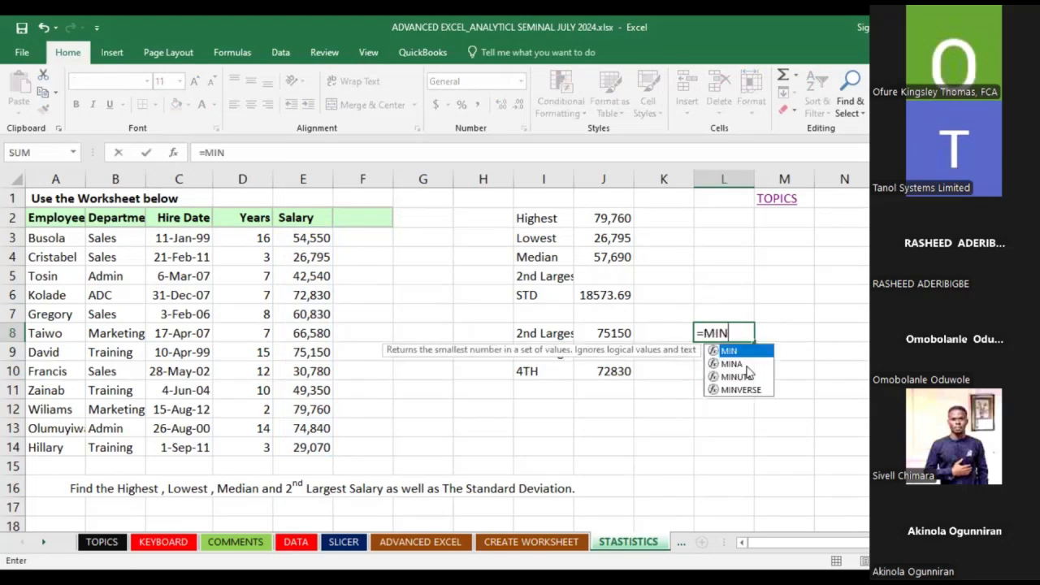
pyautogui.click(843, 309)
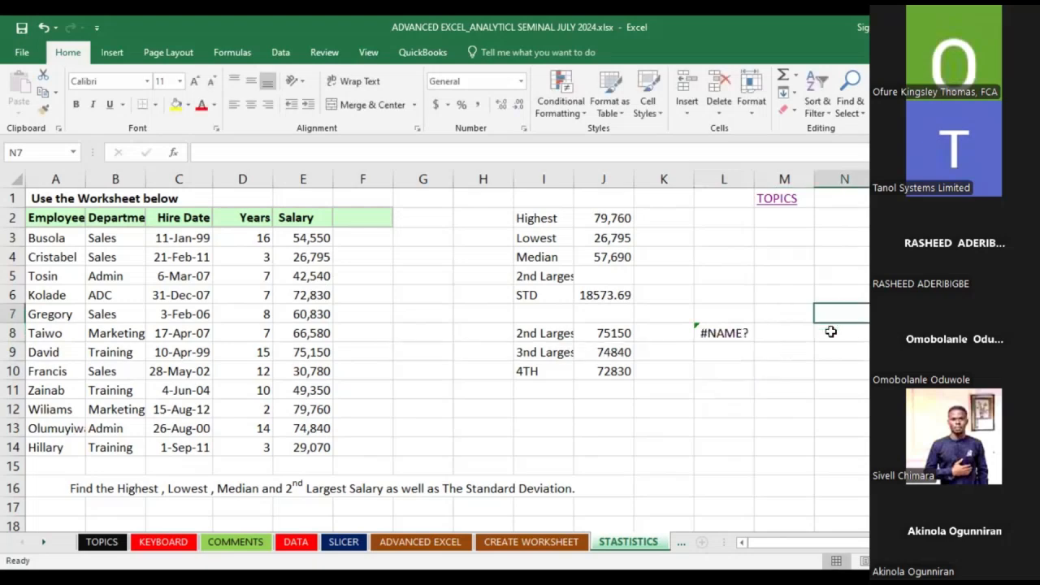
pyautogui.click(734, 335)
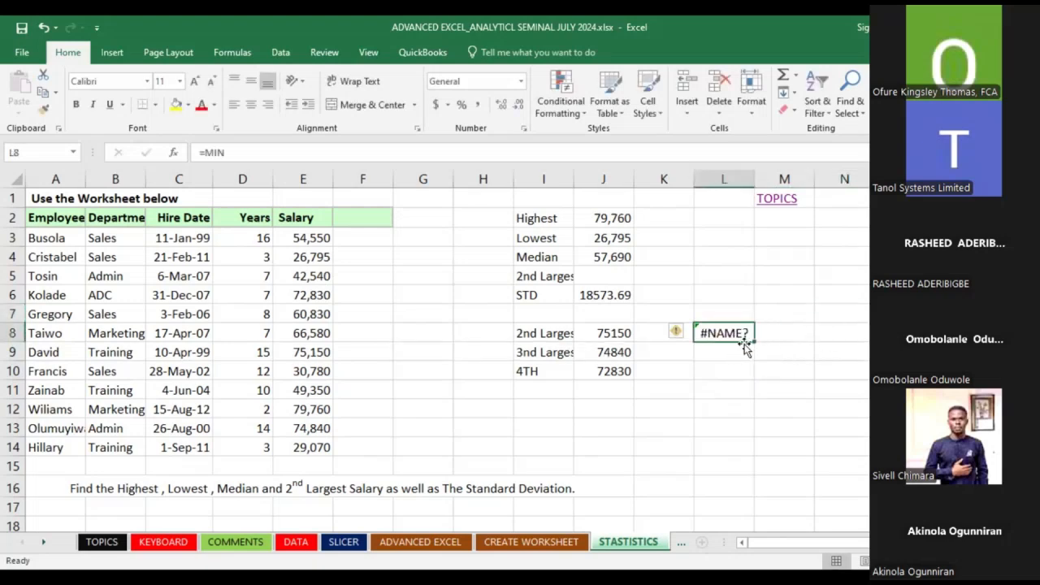
pyautogui.press('Delete')
pyautogui.click(792, 347)
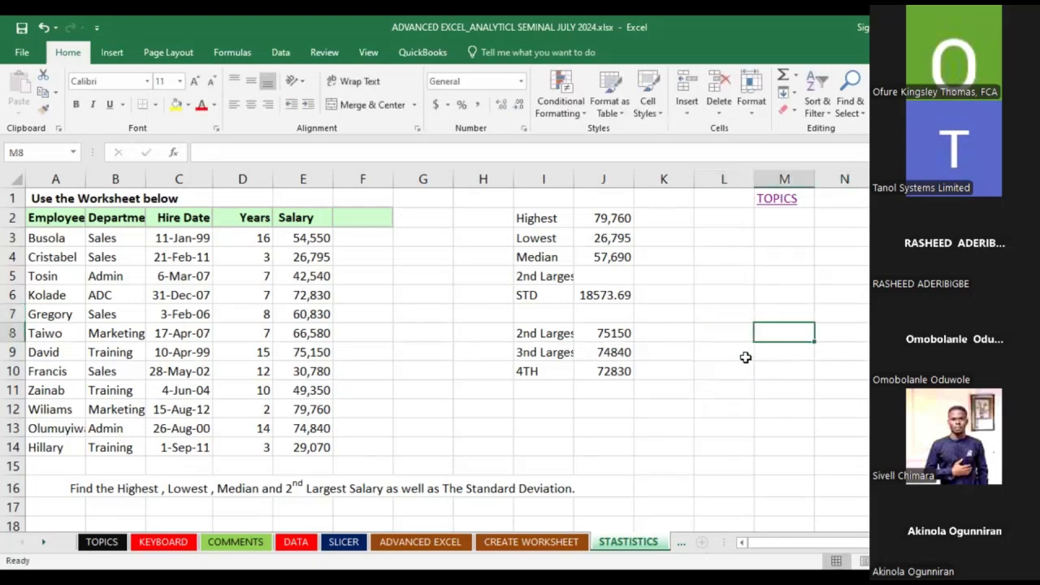
# Calculate the lowest salary in cell L8 with the formula =MIN(E3:E14)
pyautogui.click(736, 332)
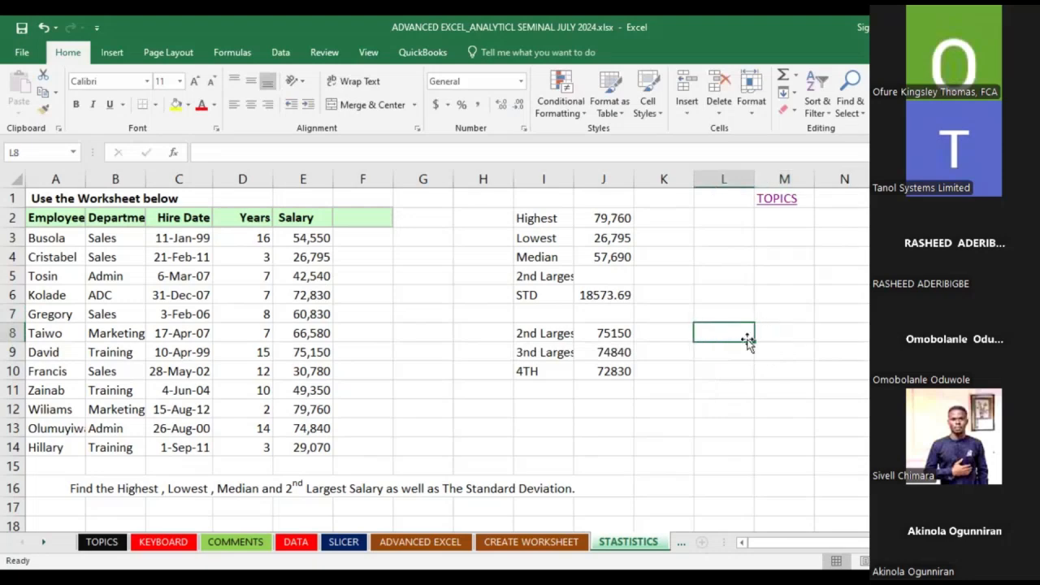
pyautogui.write('=')
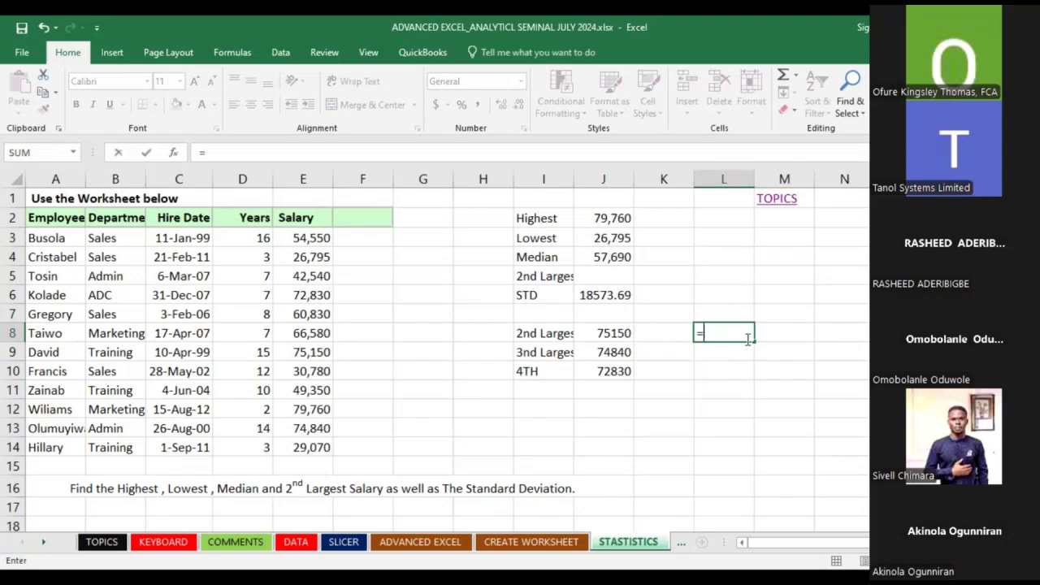
pyautogui.write('MIN')
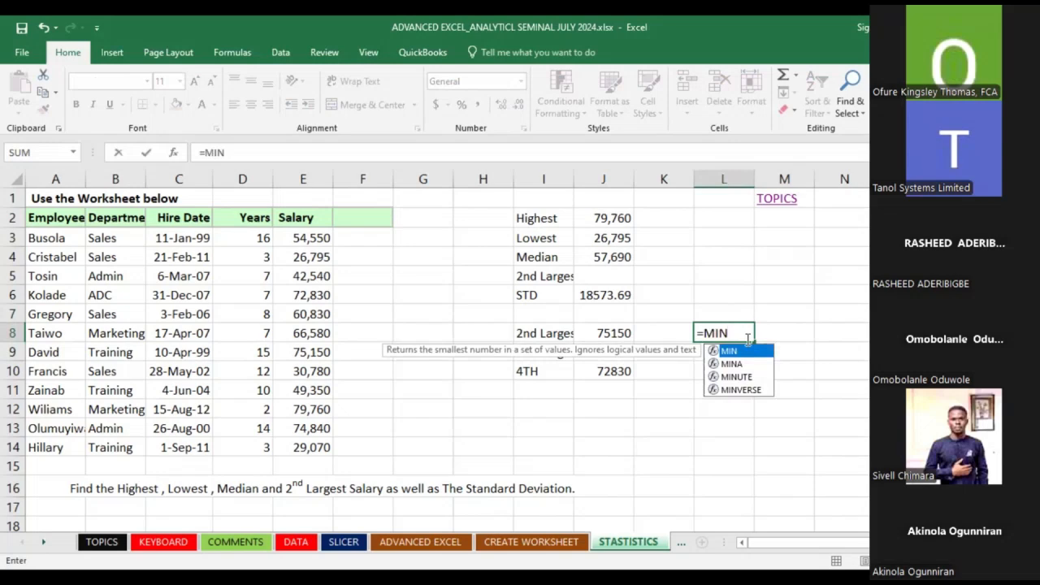
pyautogui.write('(')
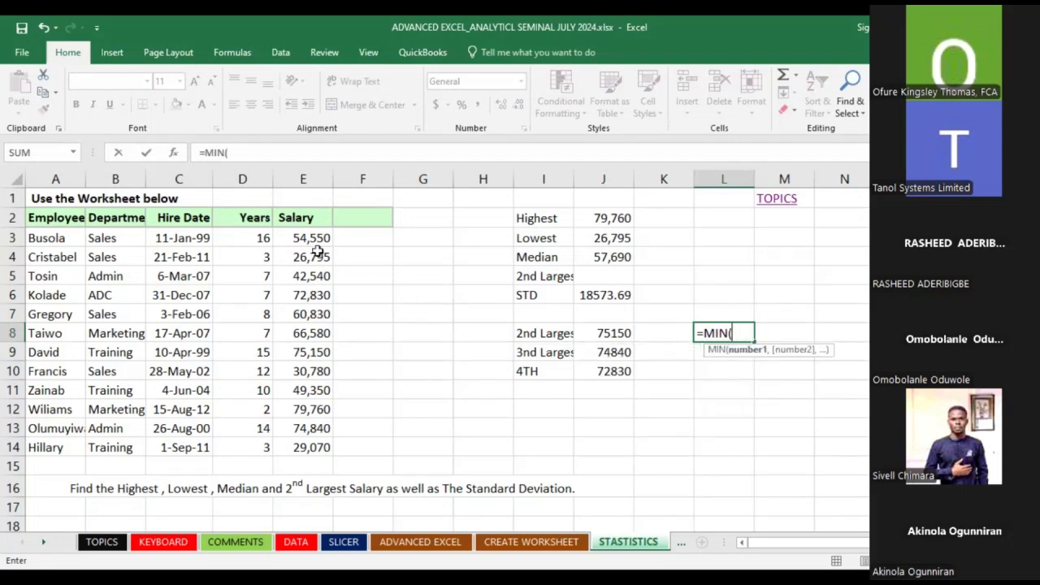
pyautogui.moveTo(320, 238); pyautogui.dragTo(313, 445)
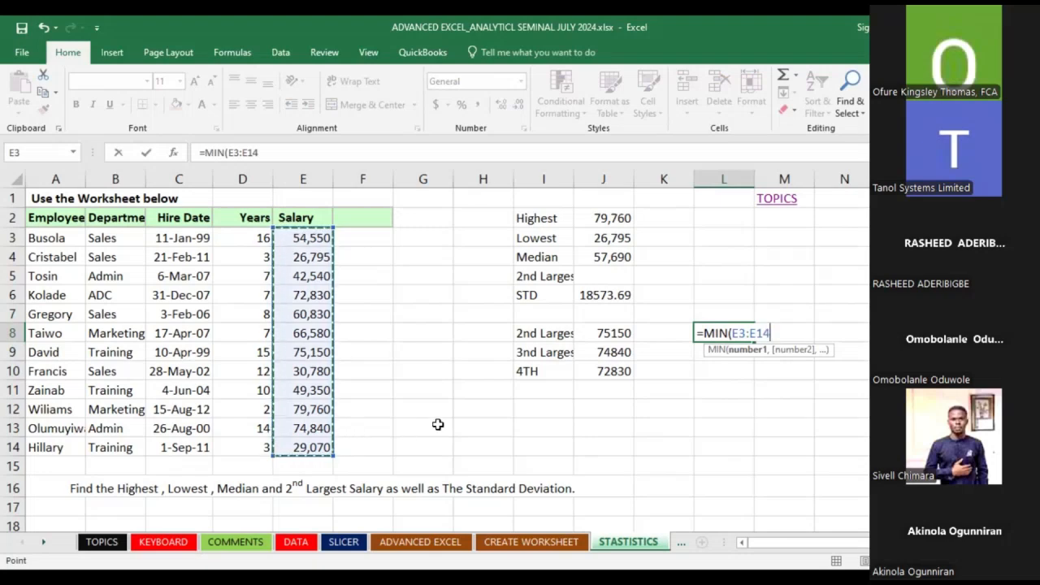
pyautogui.click(146, 153)
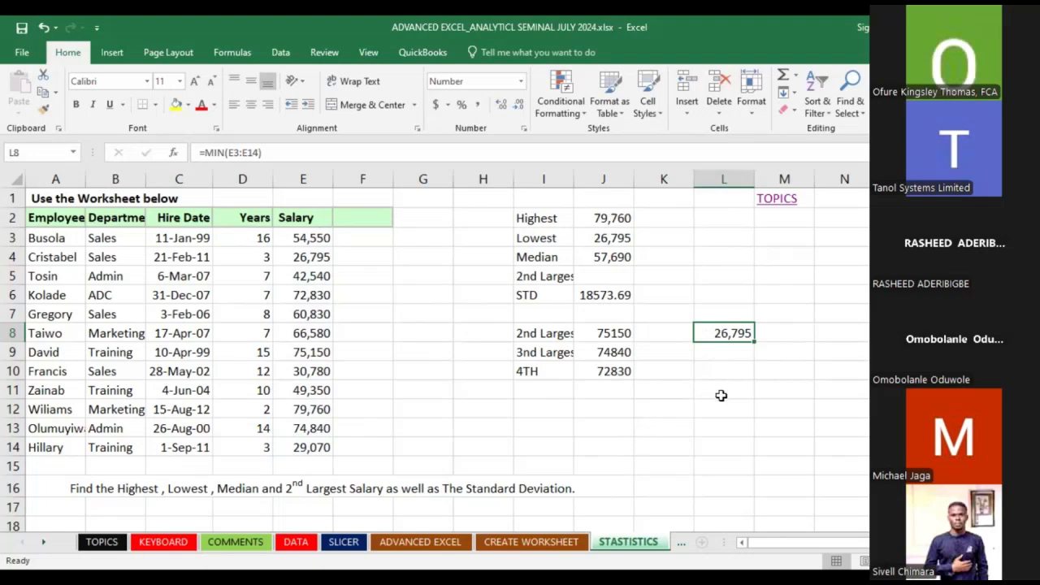
pyautogui.click(788, 337)
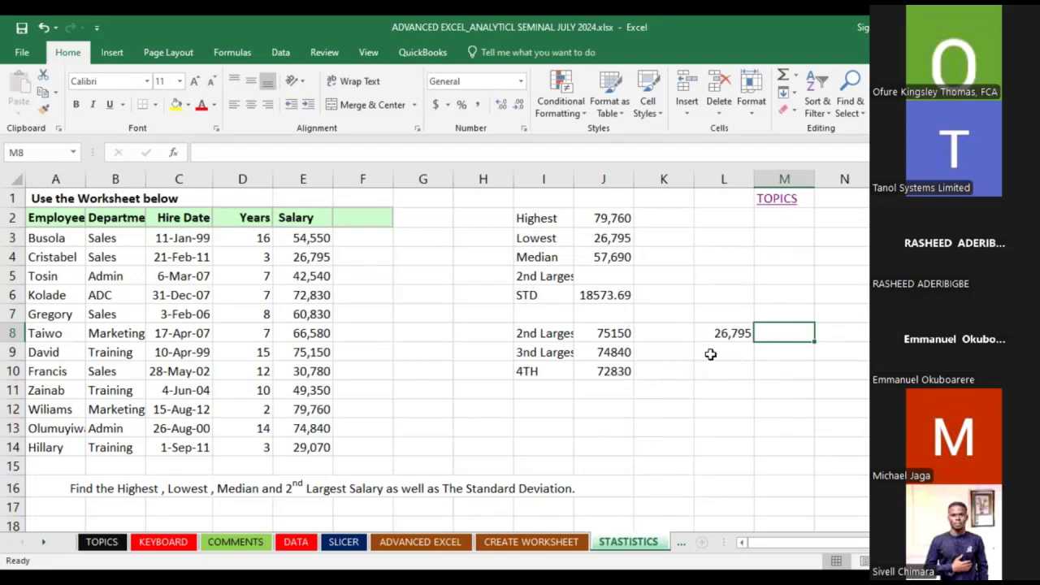
pyautogui.click(736, 332)
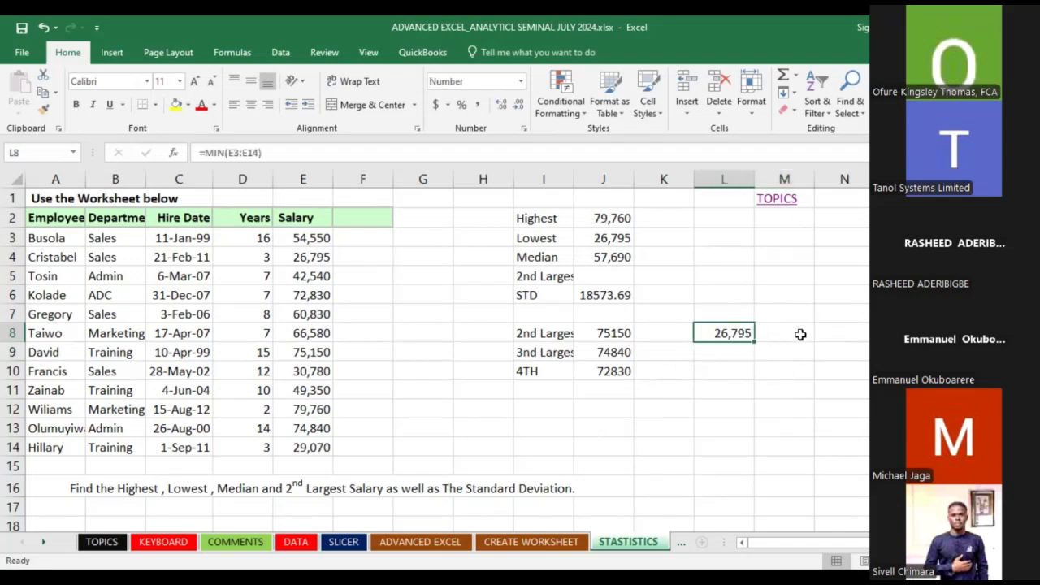
pyautogui.click(797, 335)
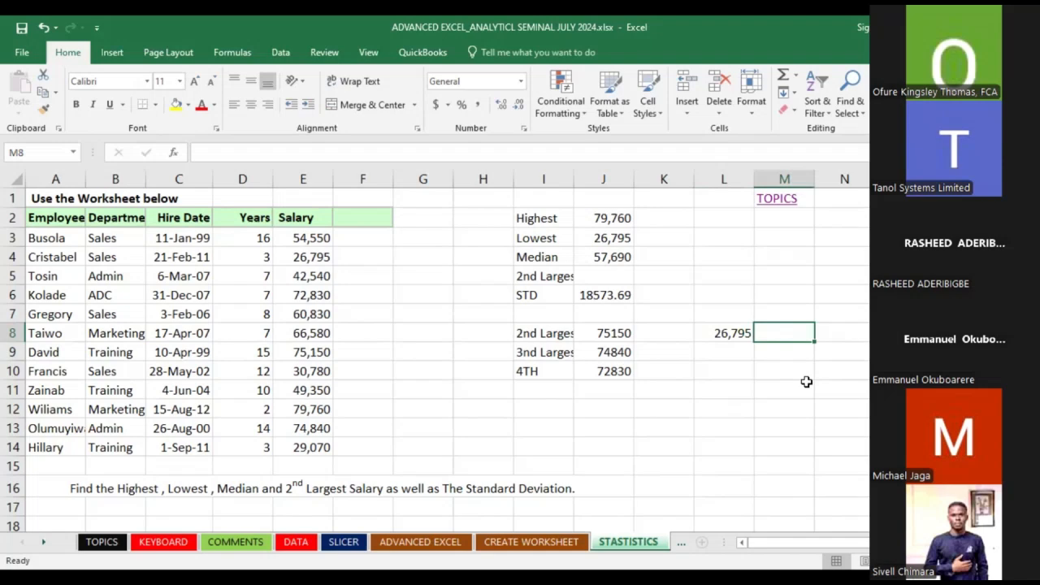
pyautogui.write('=')
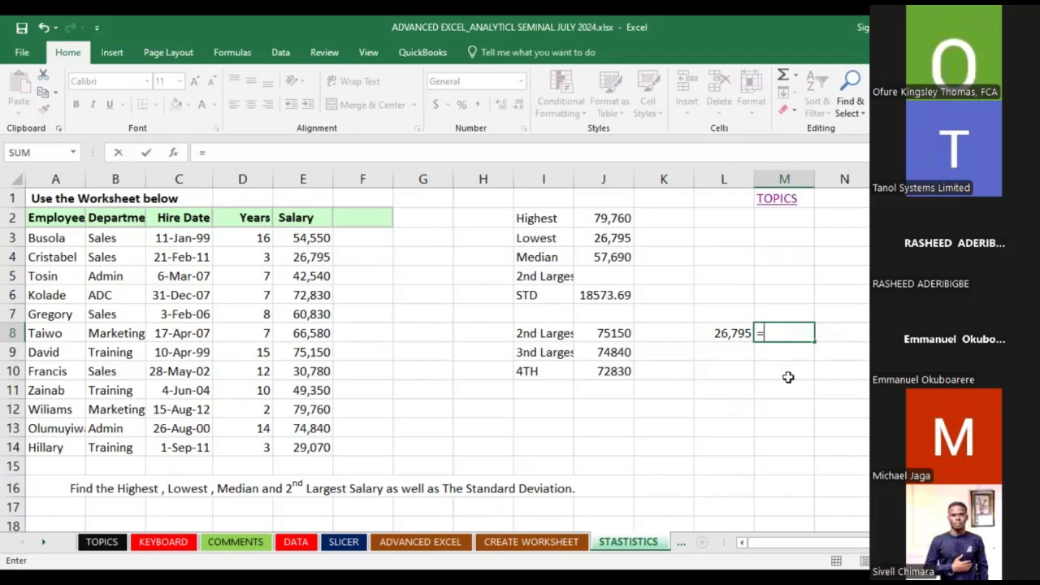
pyautogui.press('Escape')
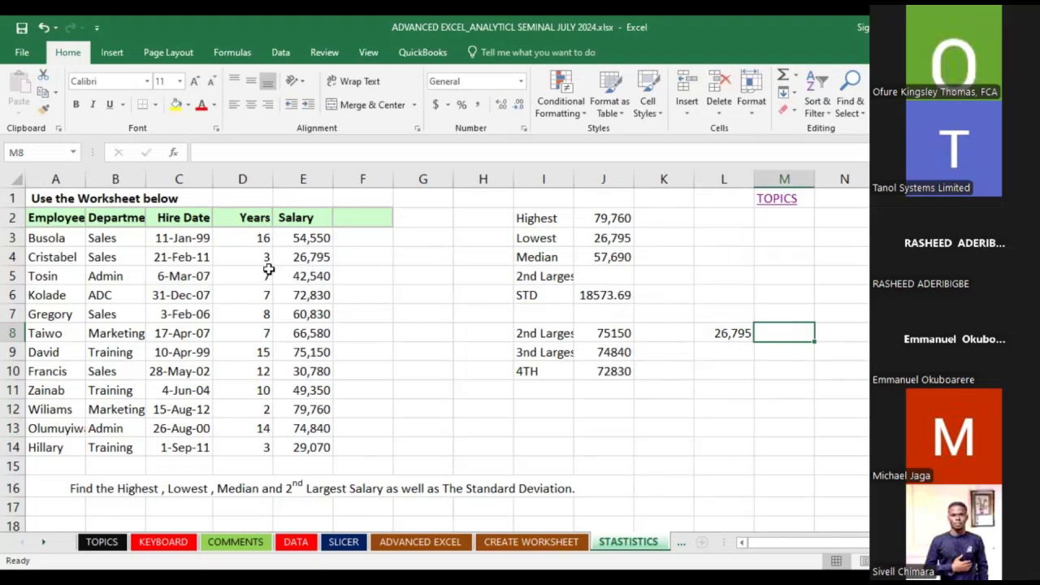
# View the Quick Analytic tool worksheet from the topics list, and open the Absolute Reference worksheet
pyautogui.click(779, 203)
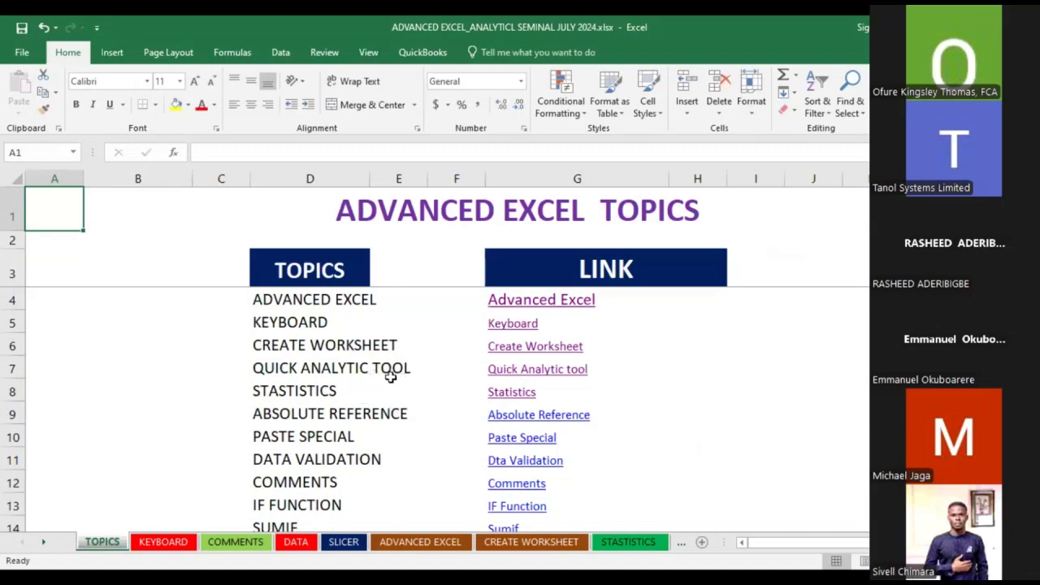
pyautogui.click(536, 370)
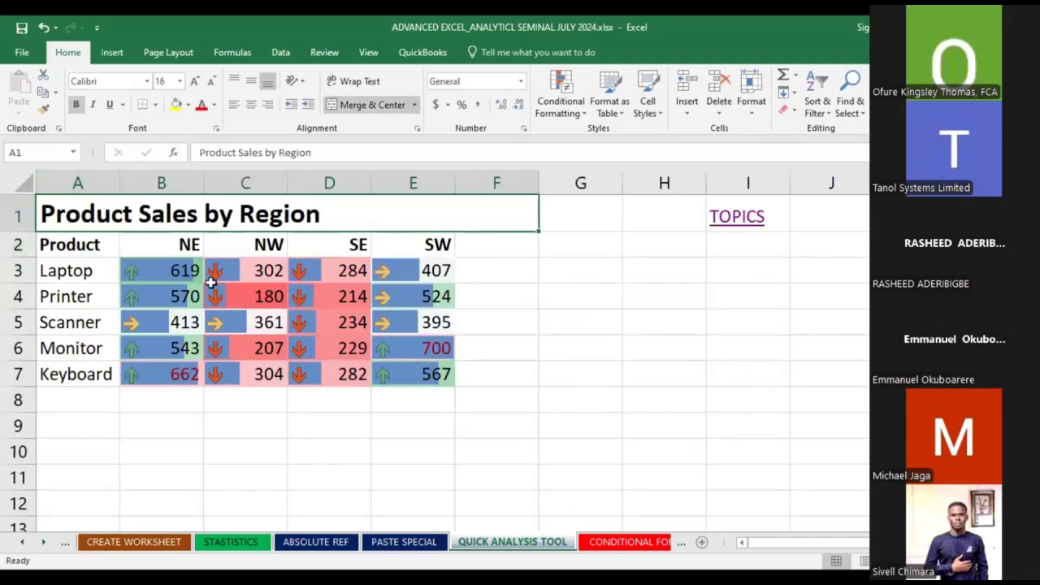
pyautogui.click(754, 223)
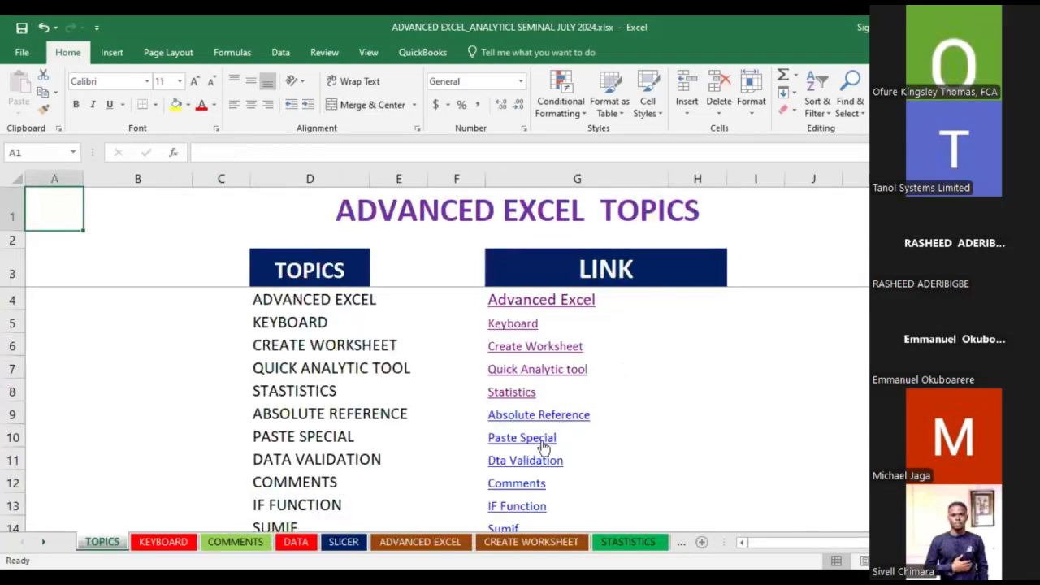
pyautogui.click(568, 414)
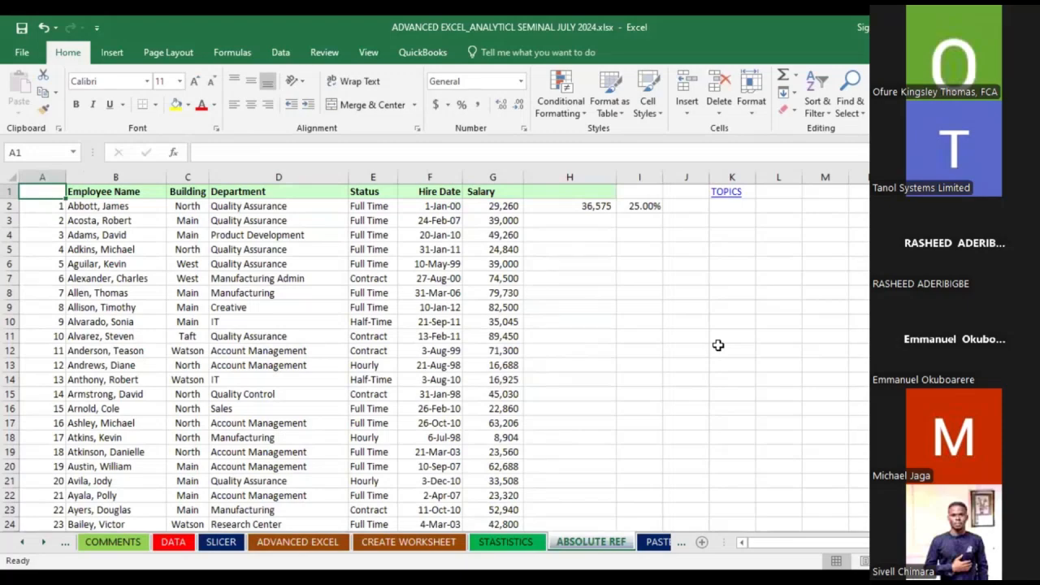
# Clear the existing formula in cell H2 beside the first employee's salary
pyautogui.click(504, 191)
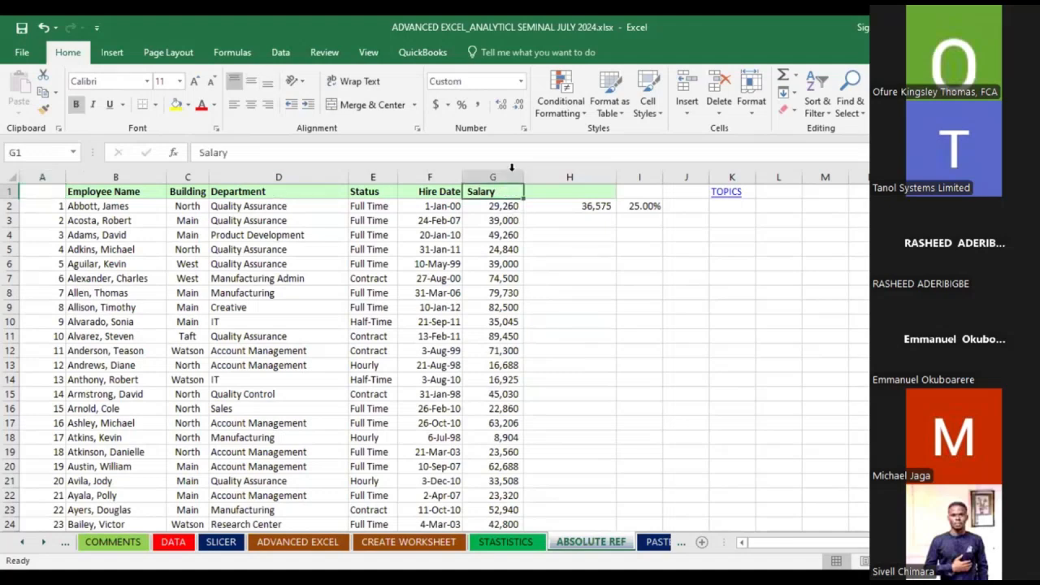
pyautogui.click(512, 166)
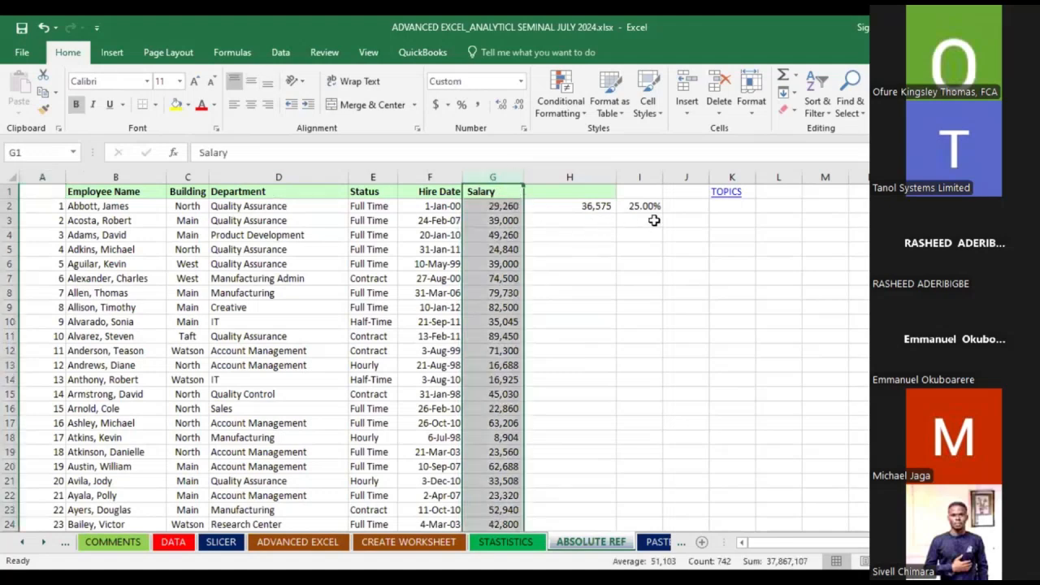
pyautogui.click(603, 207)
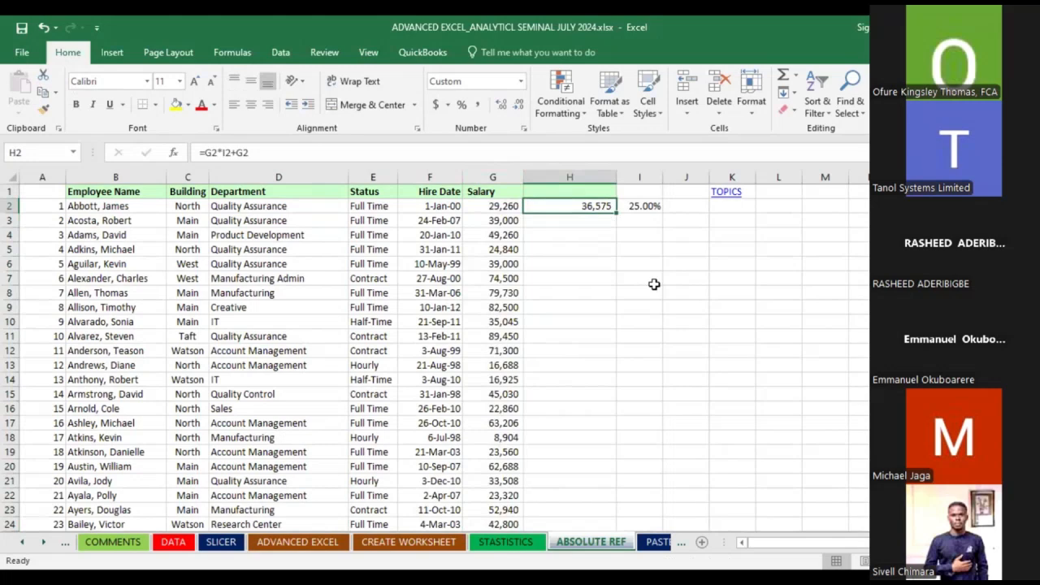
pyautogui.press('BackSpace')
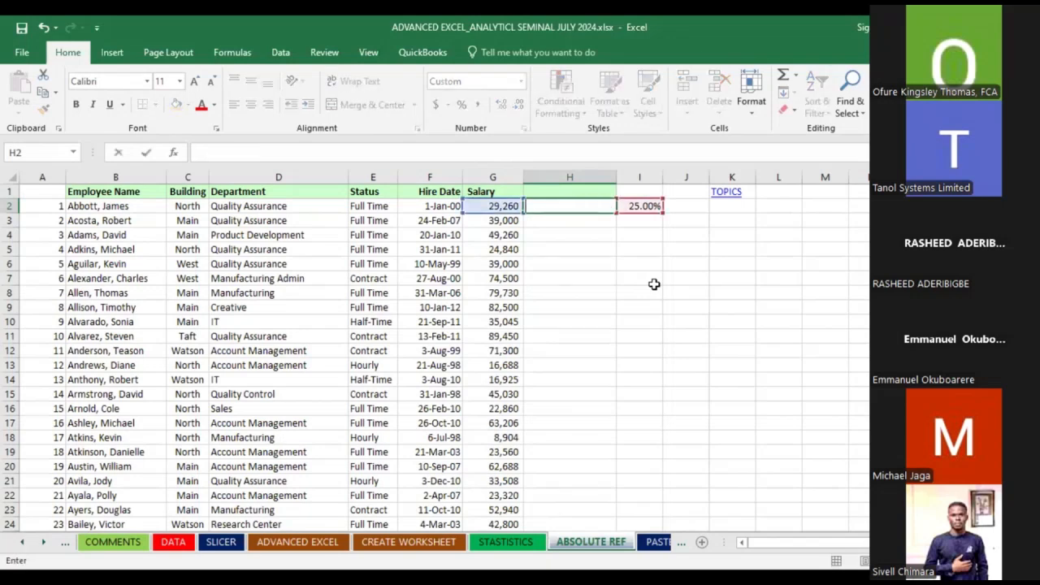
pyautogui.click(676, 278)
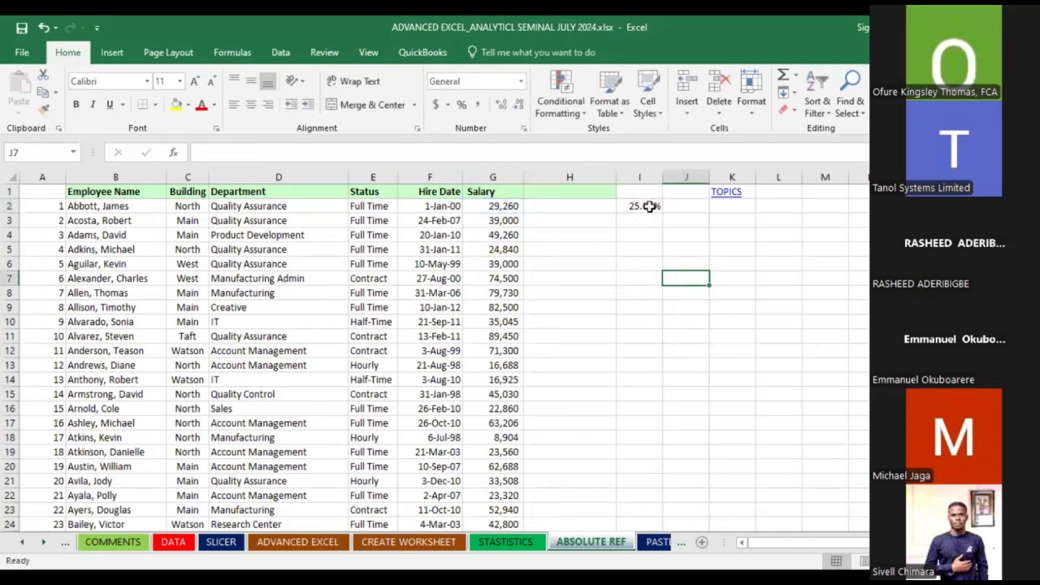
# Calculate the first employee's increased salary in cell H2 with the formula =G2*I2+G2
pyautogui.click(587, 203)
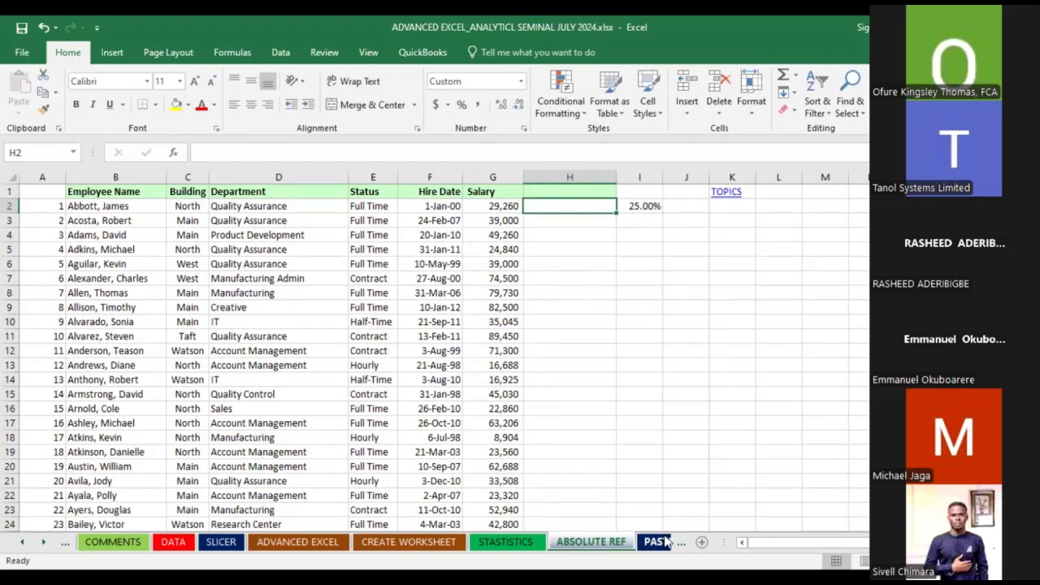
pyautogui.write('=')
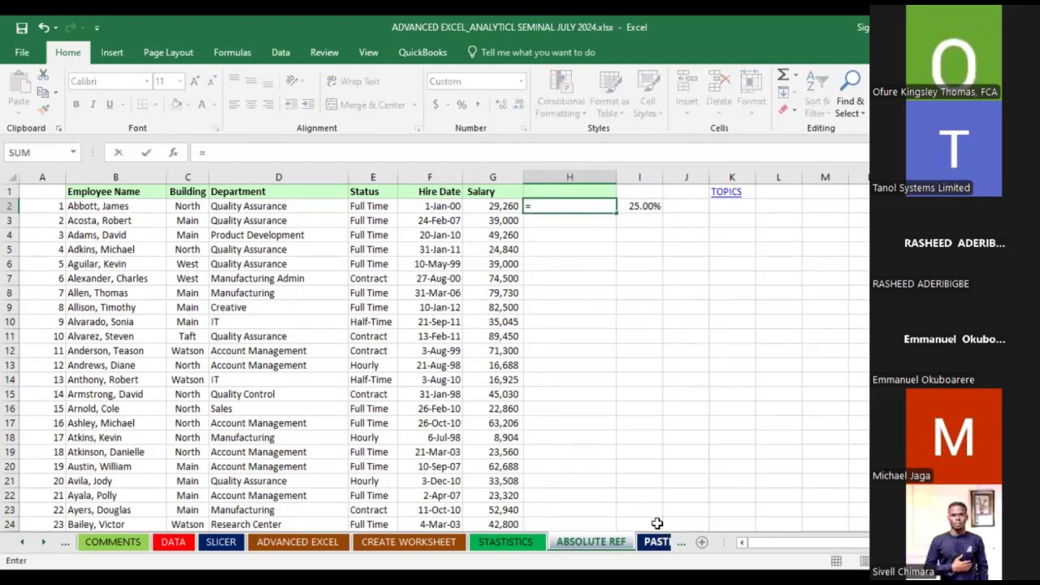
pyautogui.click(506, 206)
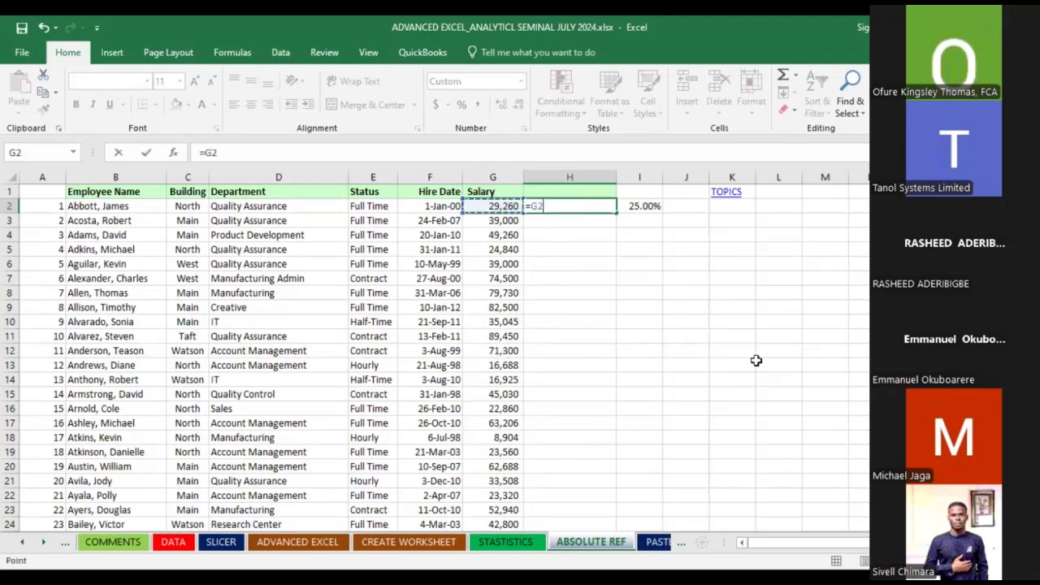
pyautogui.write('*')
pyautogui.click(650, 216)
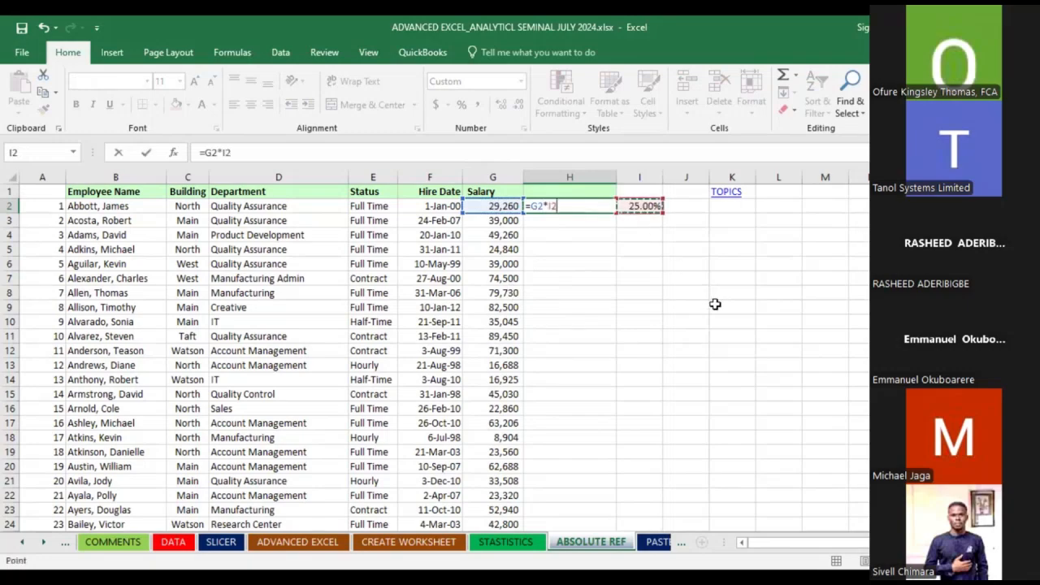
pyautogui.write('+')
pyautogui.click(505, 207)
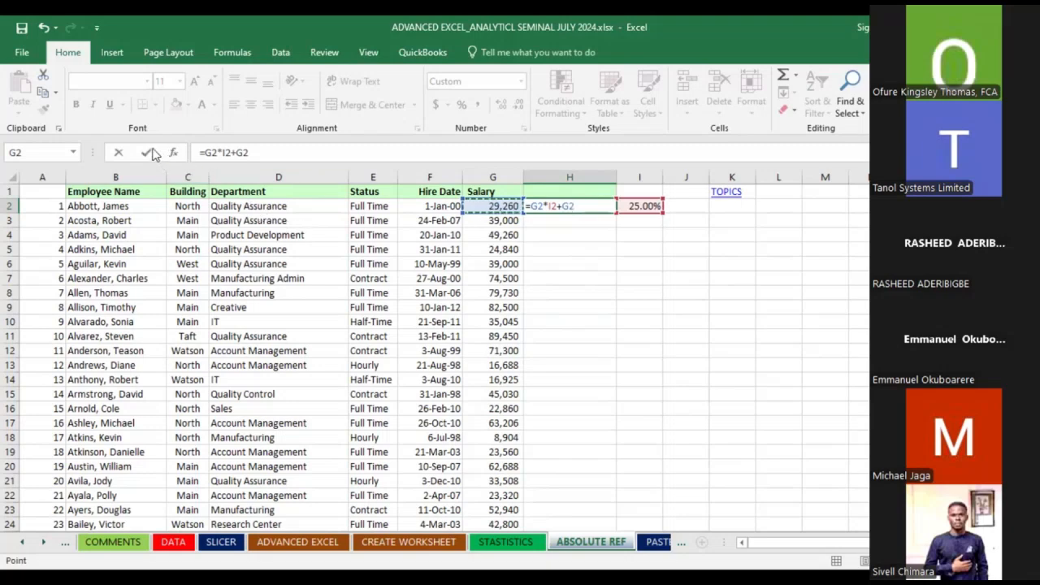
pyautogui.click(151, 153)
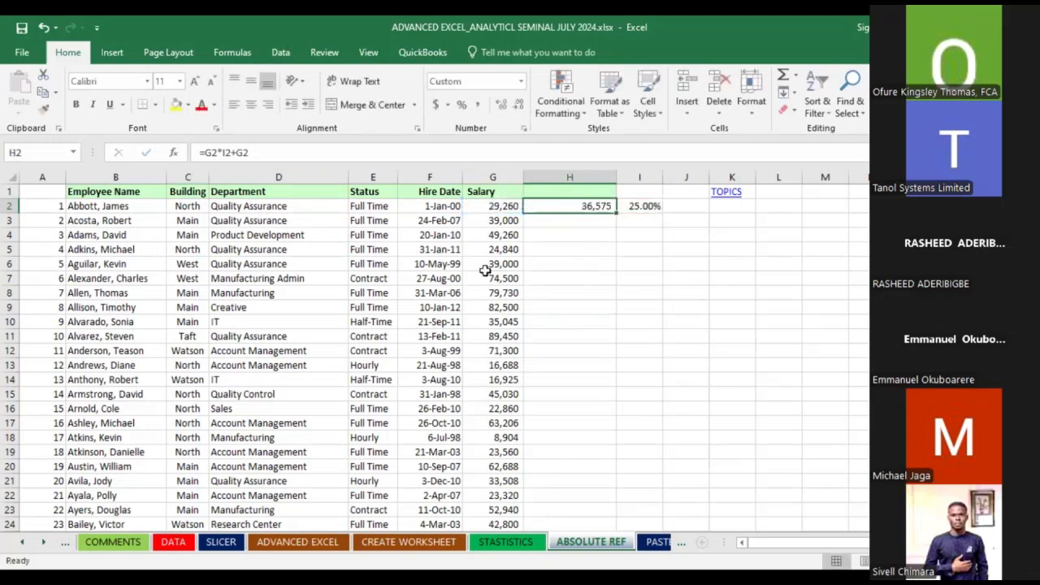
# Fill the relative-reference formula from cell H2 down column H for all employees
pyautogui.click(616, 213)
pyautogui.doubleClick(612, 209)
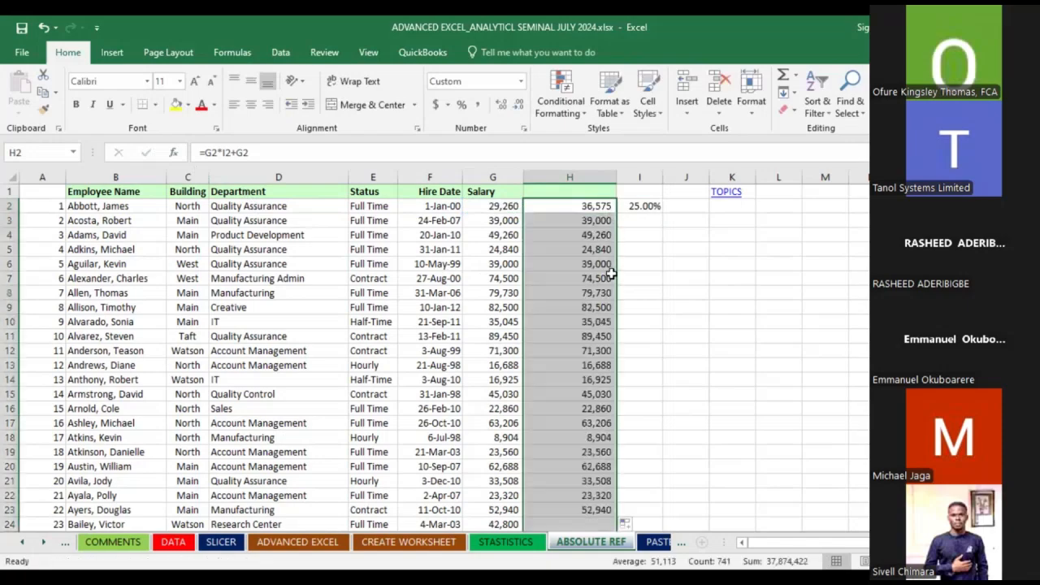
pyautogui.click(740, 318)
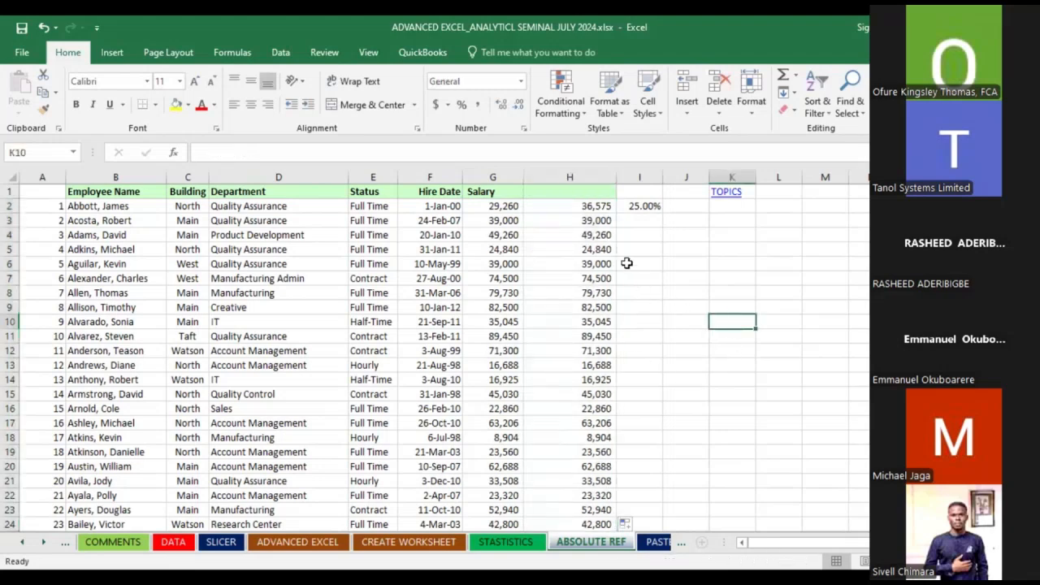
# Make the percentage reference absolute in cell H2 with =G2*$I$2+G2, and refill the formula down column H
pyautogui.click(593, 205)
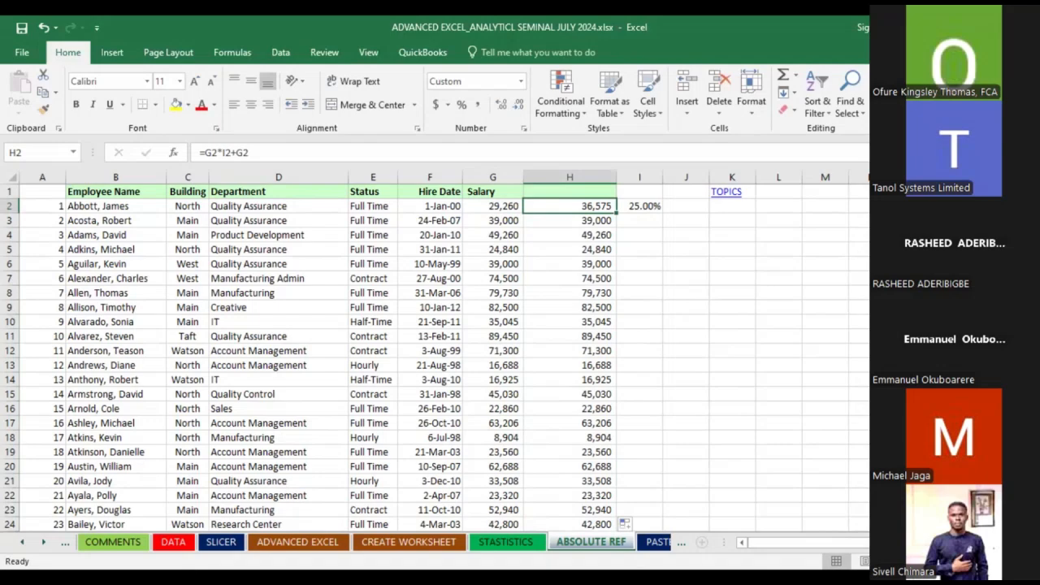
pyautogui.scroll(2, 865, 480)
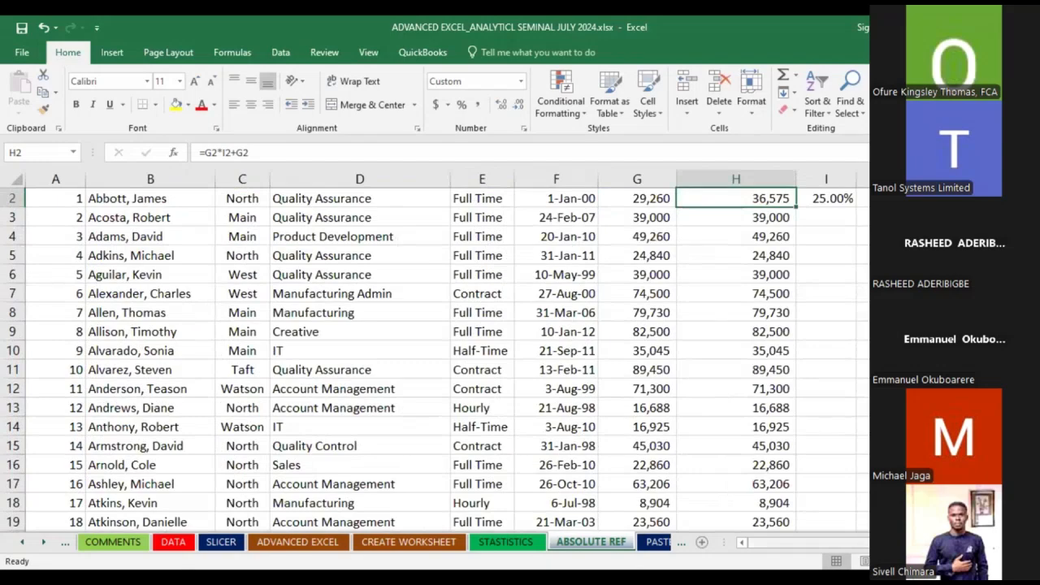
pyautogui.hscroll(1, 762, 331)
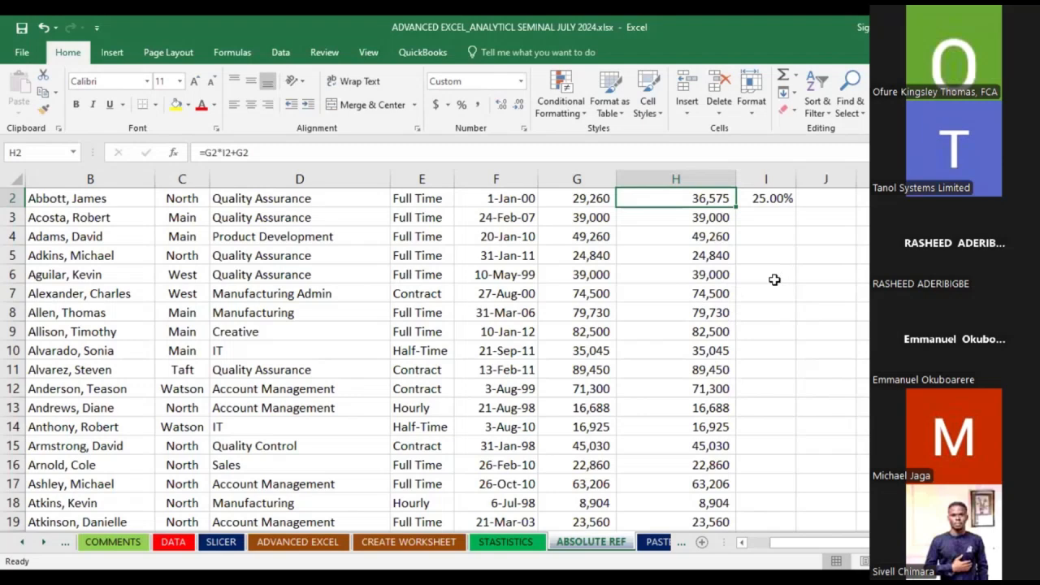
pyautogui.press('F2')
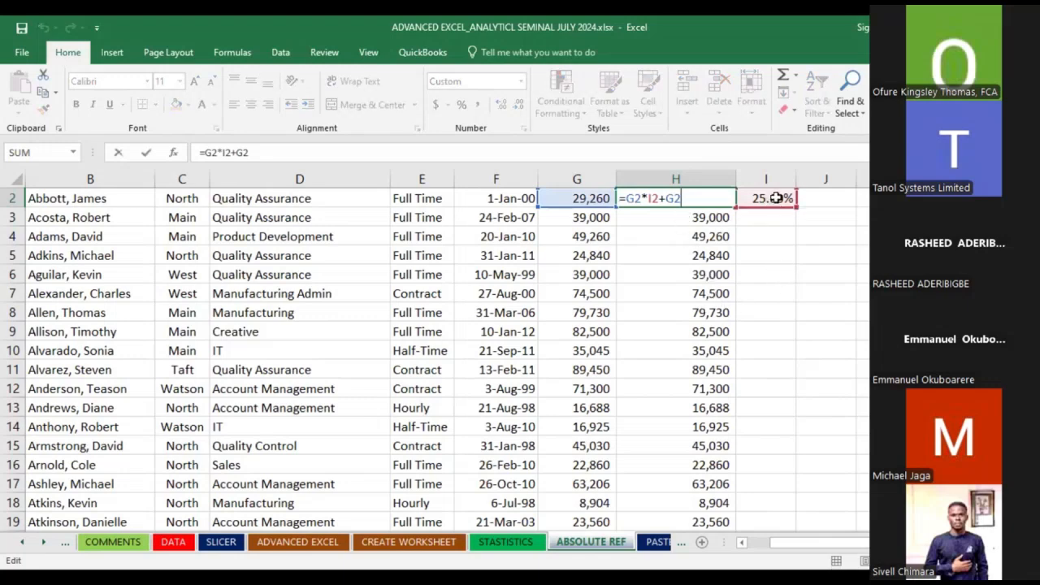
pyautogui.click(653, 200)
pyautogui.press('F4')
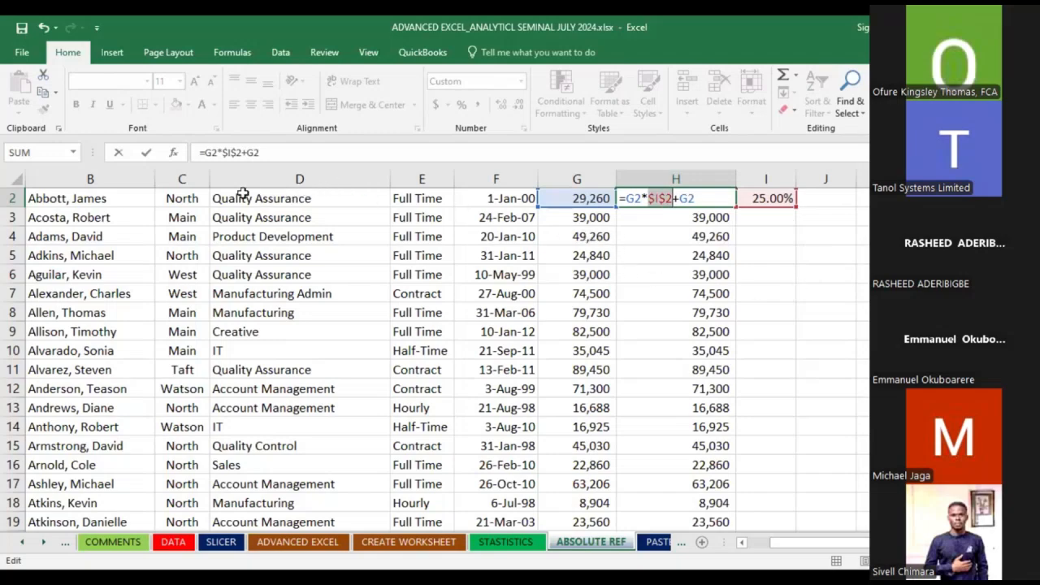
pyautogui.click(147, 153)
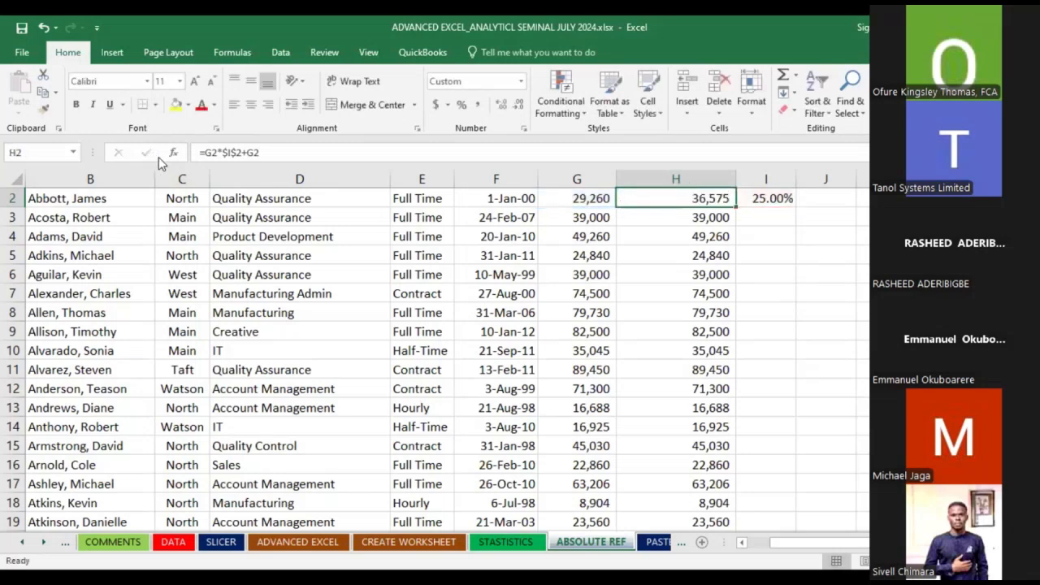
pyautogui.doubleClick(735, 207)
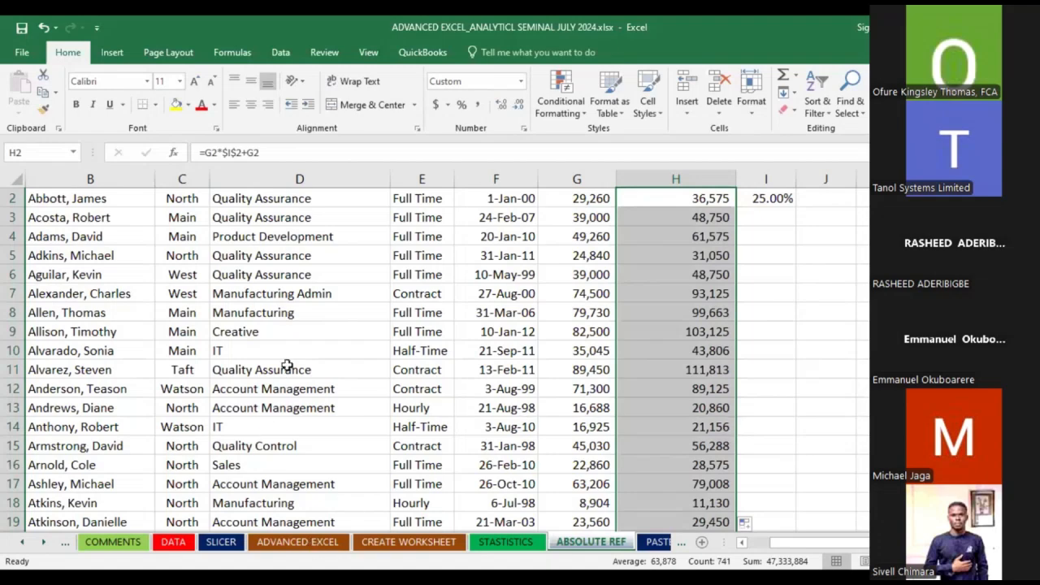
# Examine the percentage in cell I2 and the increased salaries in column H down to the last employee row
pyautogui.click(770, 197)
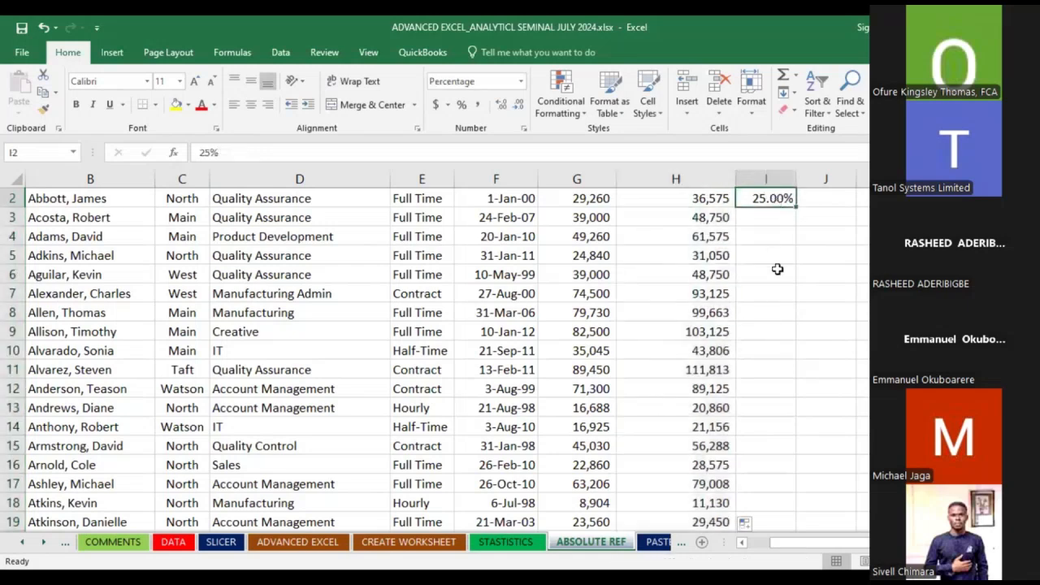
pyautogui.click(709, 199)
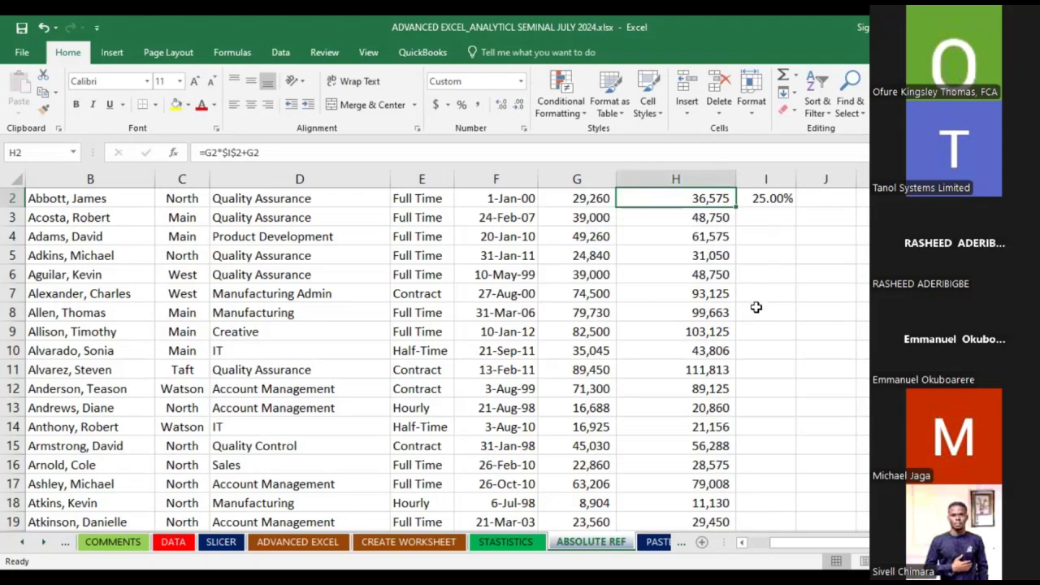
pyautogui.scroll(-3, 750, 299)
pyautogui.scroll(-1, 750, 299)
pyautogui.scroll(5, 750, 301)
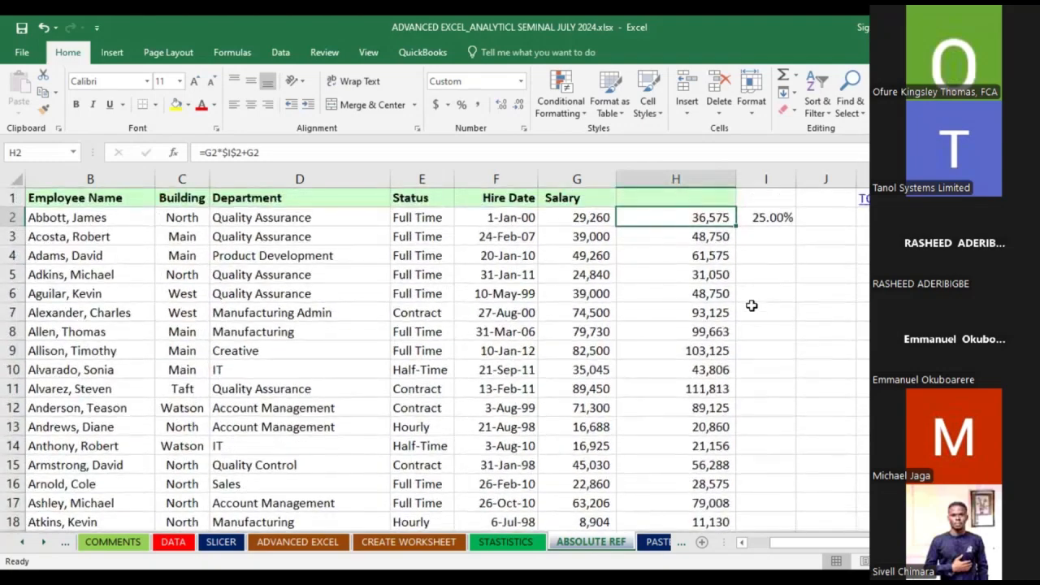
pyautogui.scroll(-4, 748, 301)
pyautogui.scroll(3, 748, 298)
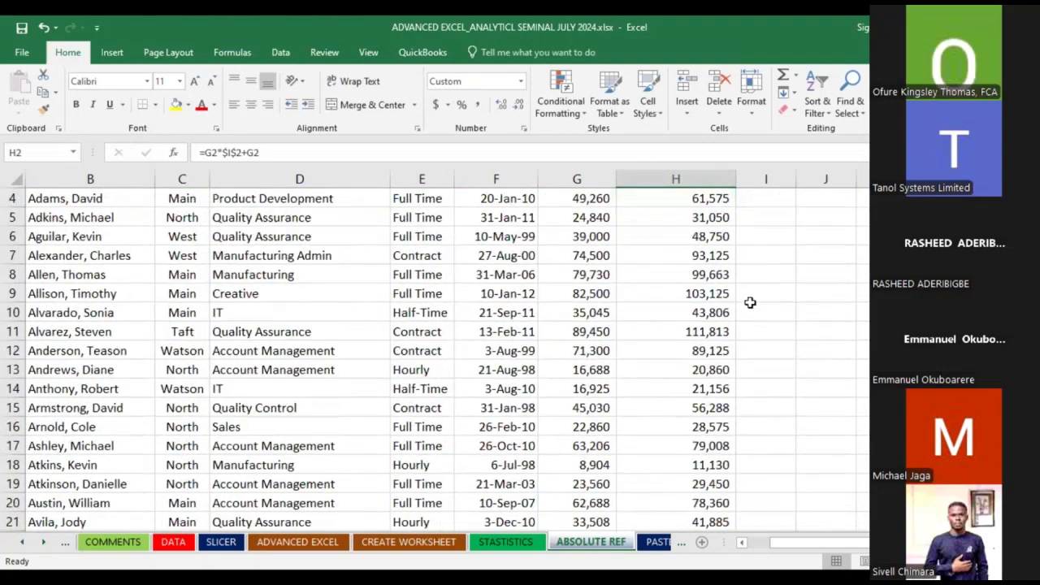
pyautogui.scroll(1, 750, 301)
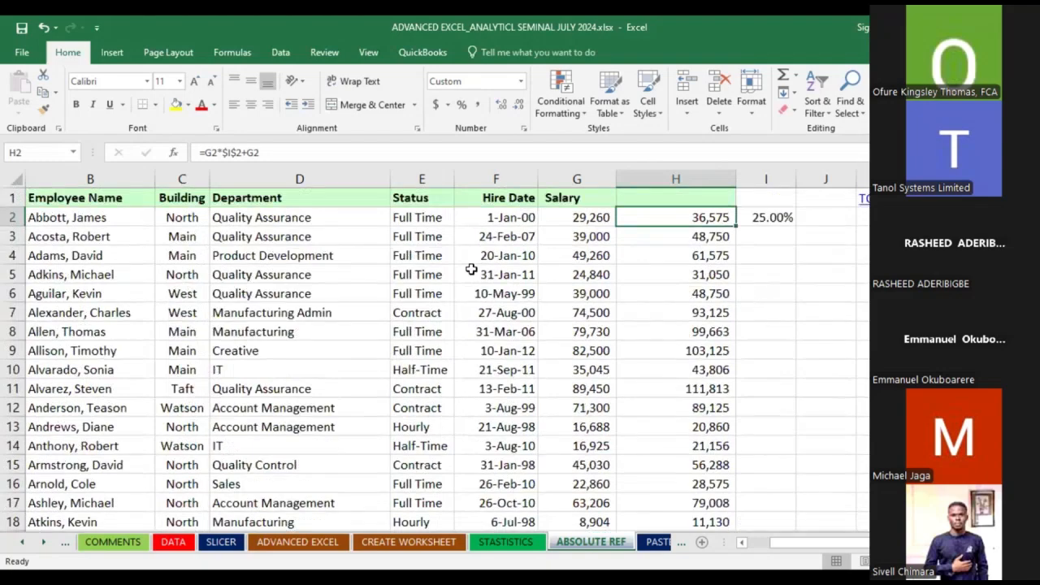
pyautogui.hotkey('ctrl', 'Down')
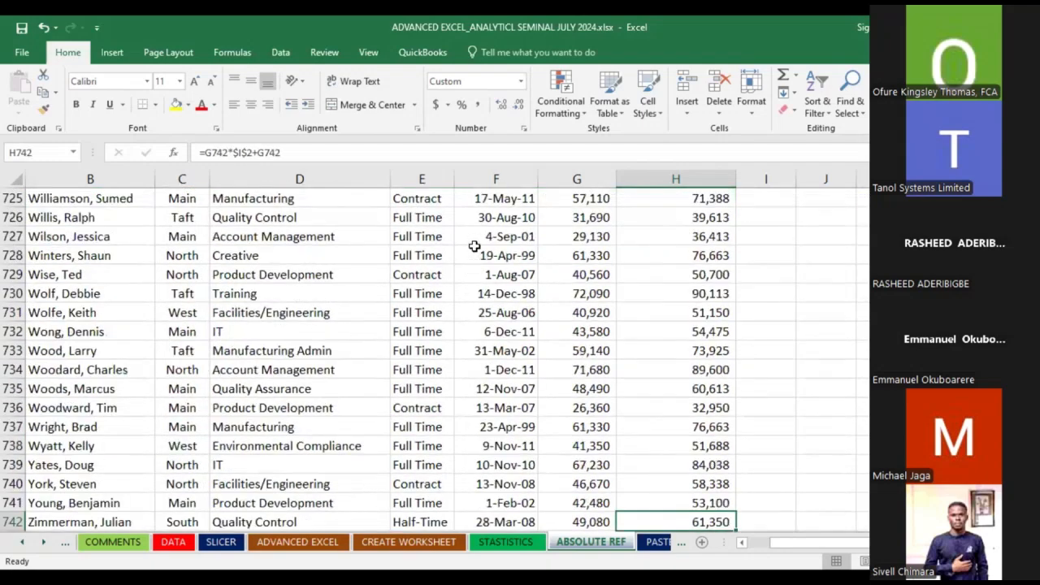
# Total the increased salaries below the last employee in cell H743 with =SUM(H2:H742)
pyautogui.scroll(-2, 823, 483)
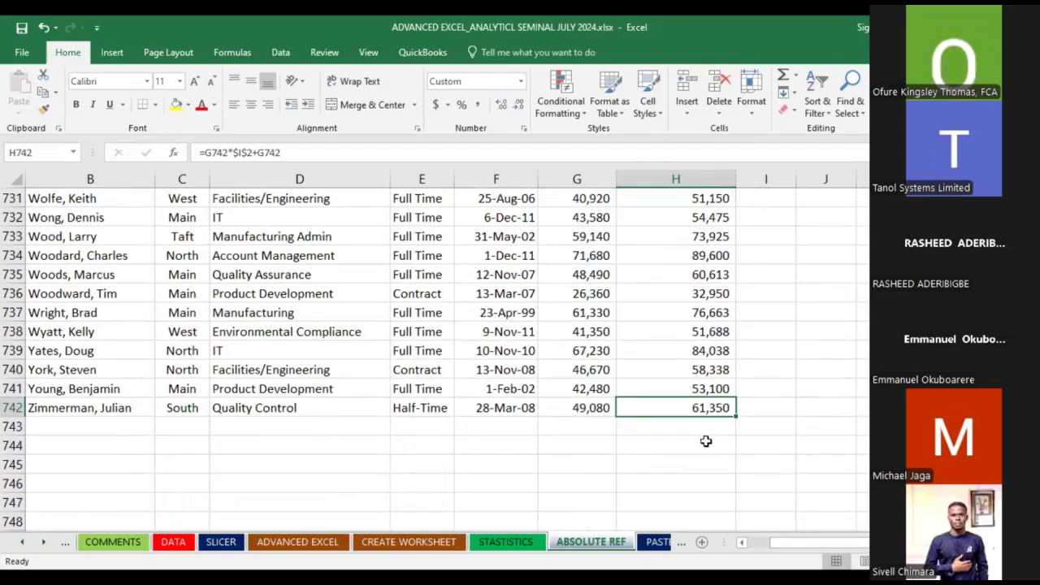
pyautogui.press('Return')
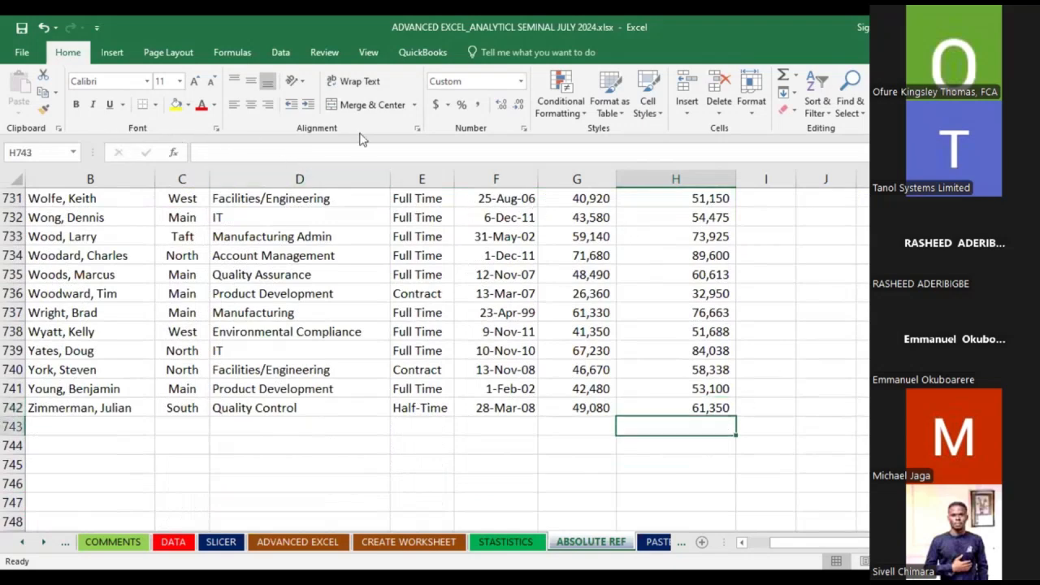
pyautogui.click(784, 76)
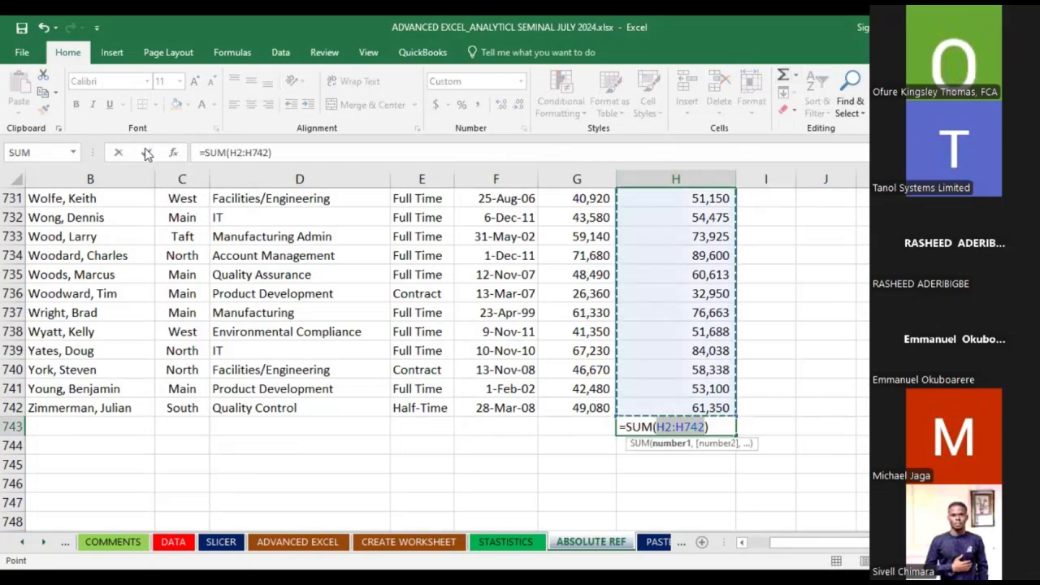
pyautogui.hotkey('ctrl', 'Return')
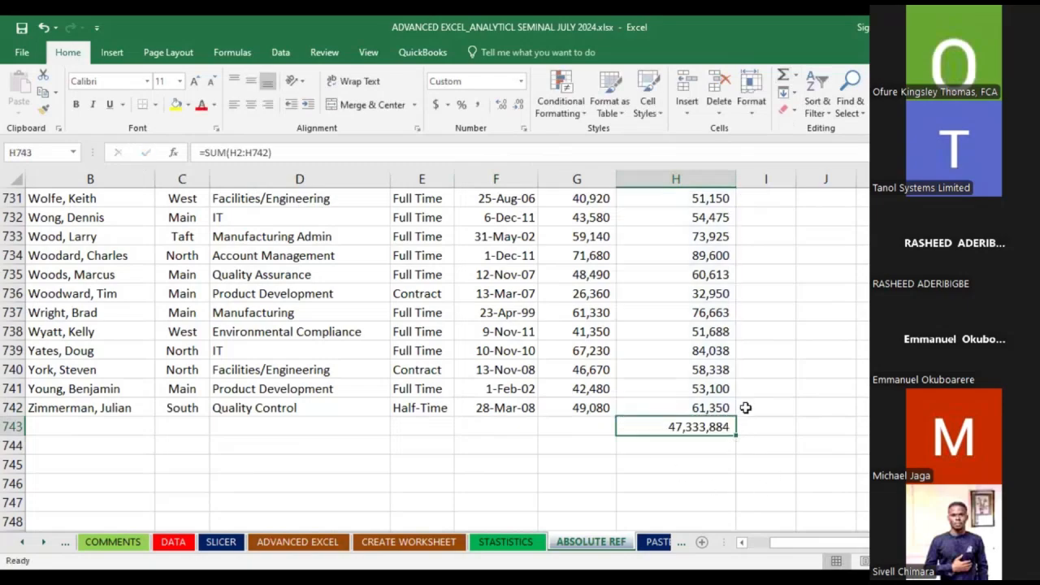
# Copy the column H total from cell H743 into cell K743 and clear the copy selection
pyautogui.scroll(14, 745, 407)
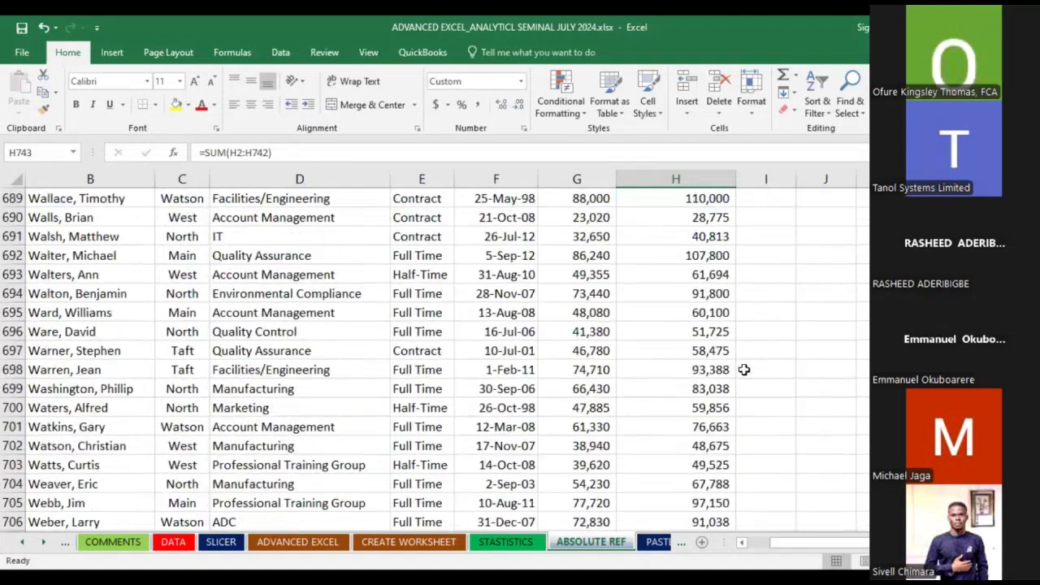
pyautogui.scroll(8, 744, 373)
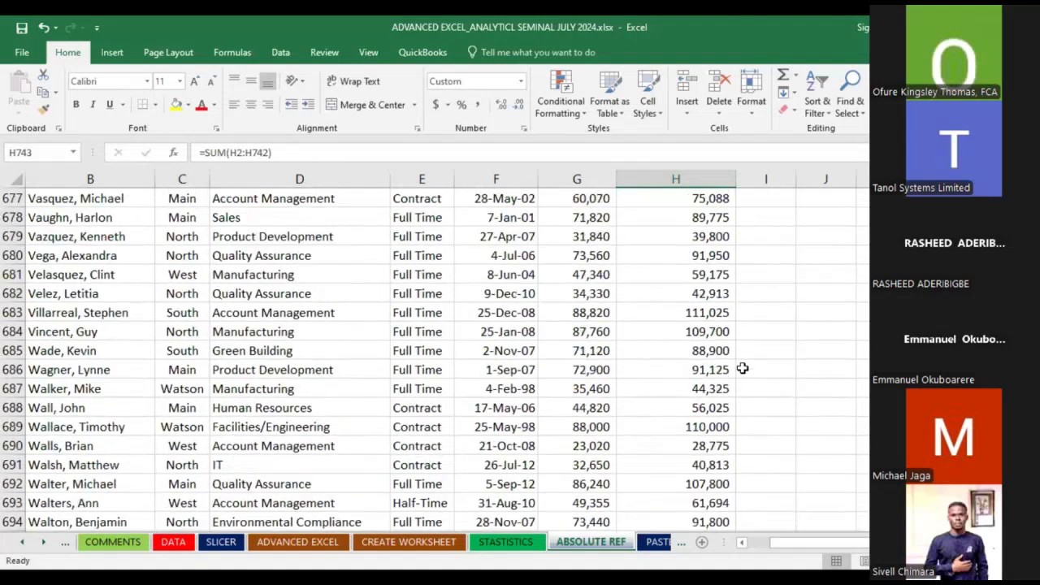
pyautogui.scroll(9, 748, 372)
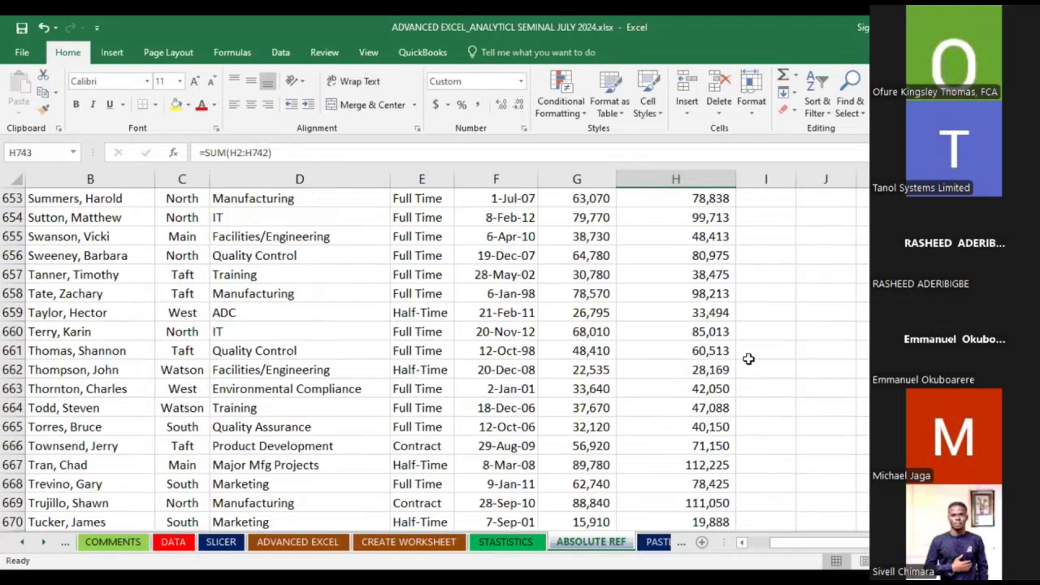
pyautogui.scroll(5, 750, 376)
pyautogui.scroll(-11, 747, 370)
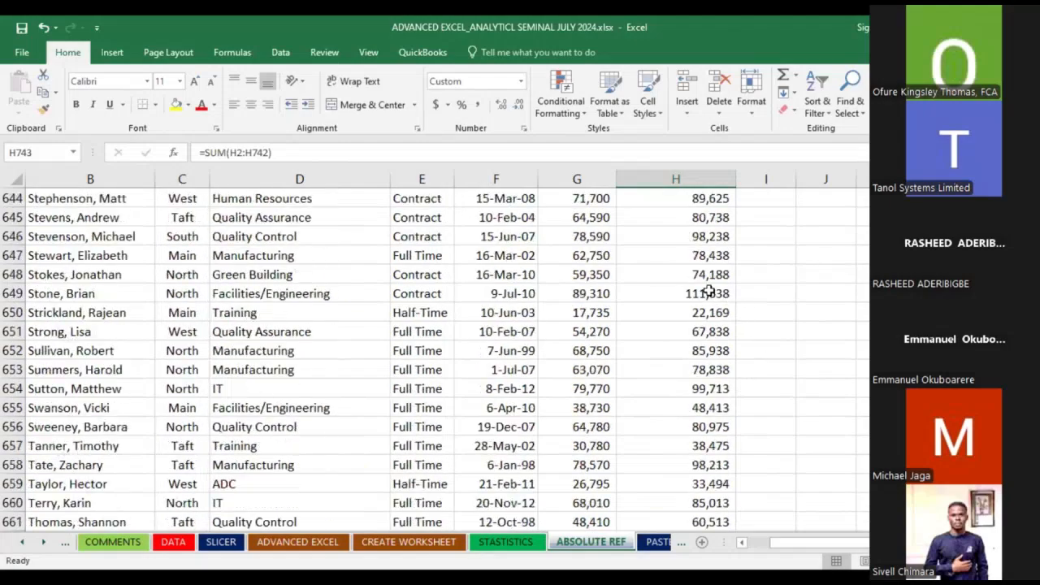
pyautogui.scroll(-20, 678, 260)
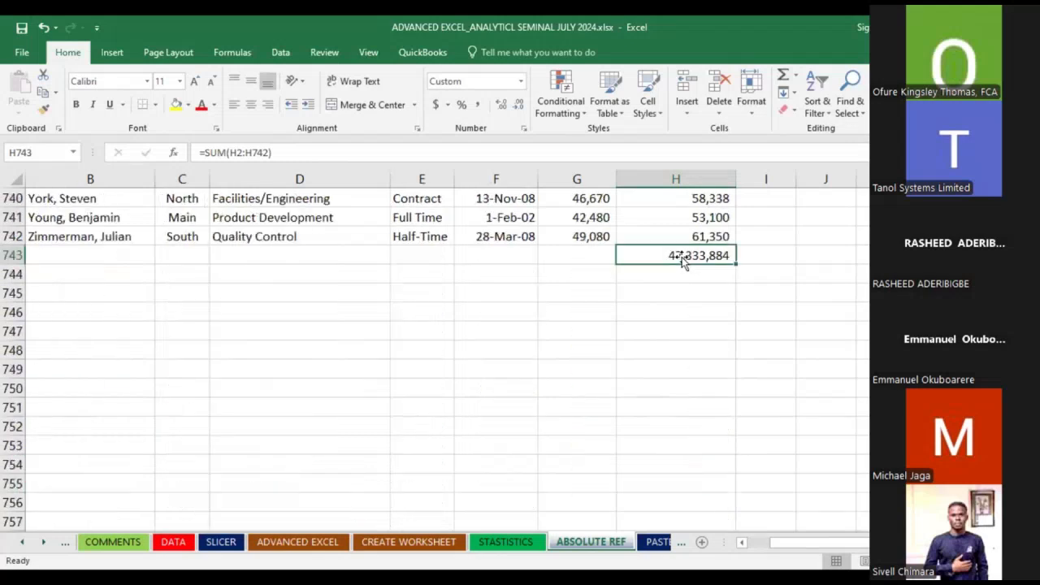
pyautogui.rightClick(682, 257)
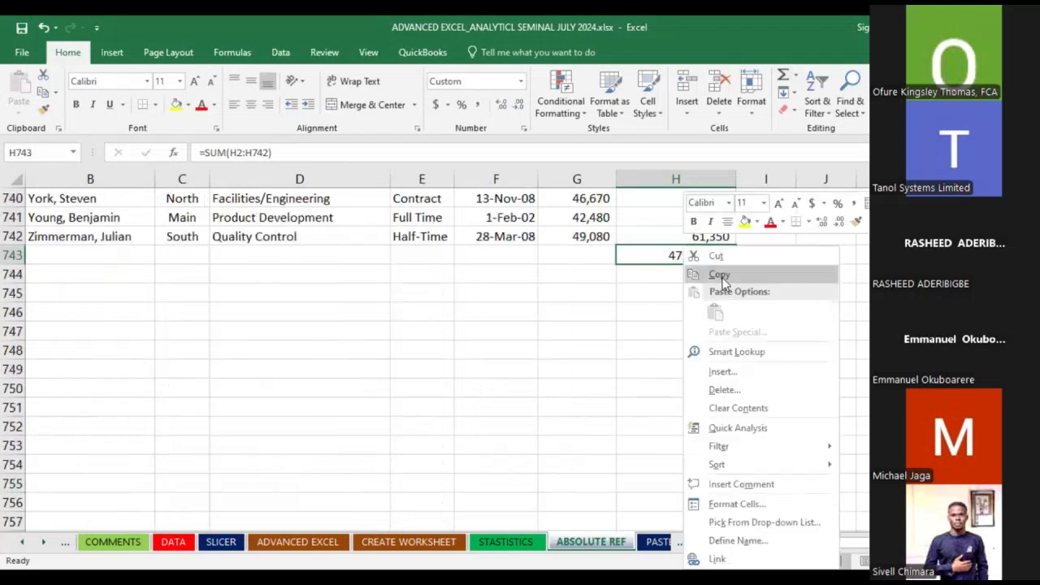
pyautogui.click(722, 279)
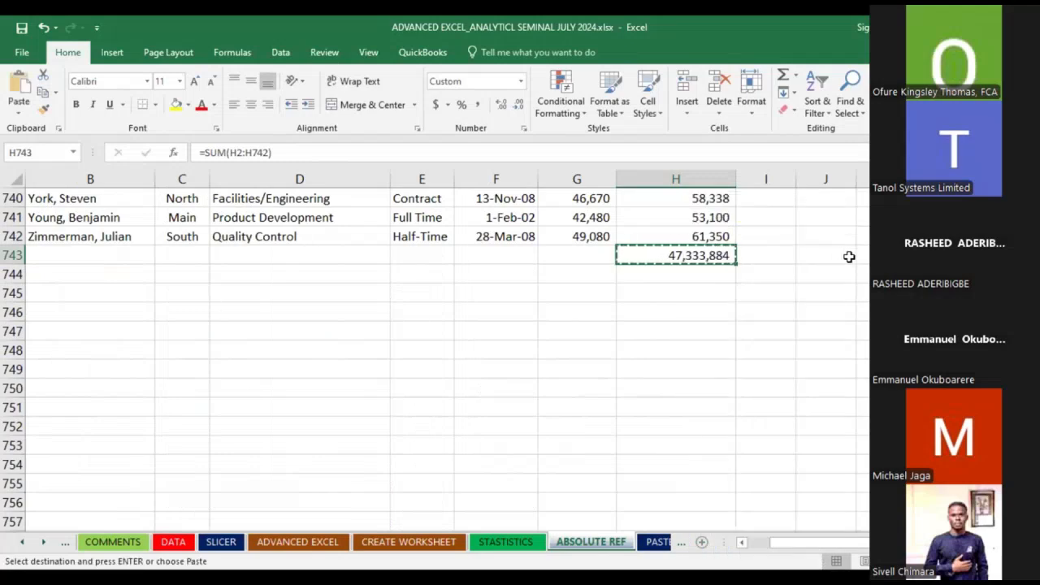
pyautogui.click(863, 254)
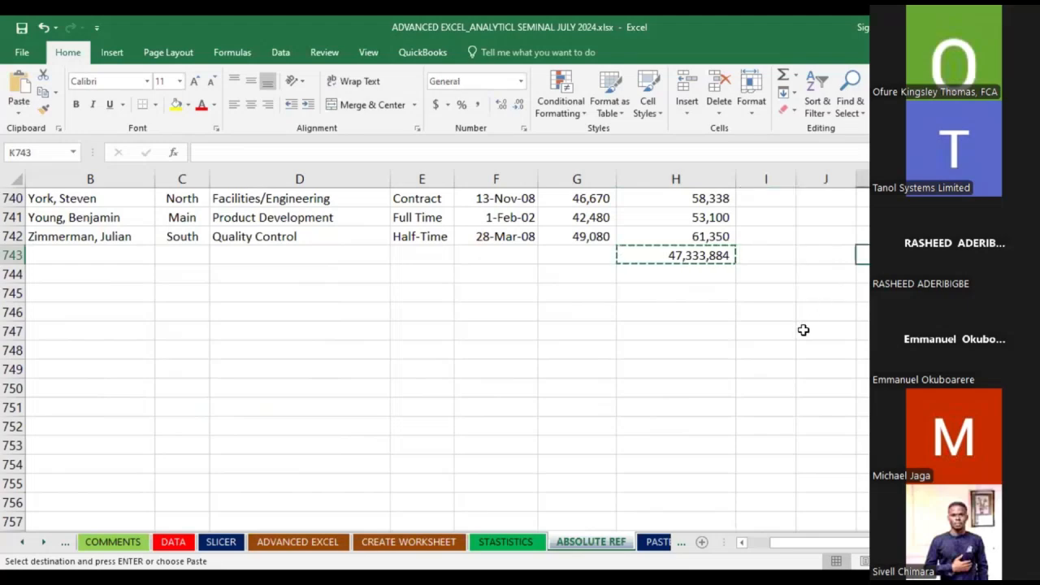
pyautogui.hotkey('ctrl', 'v')
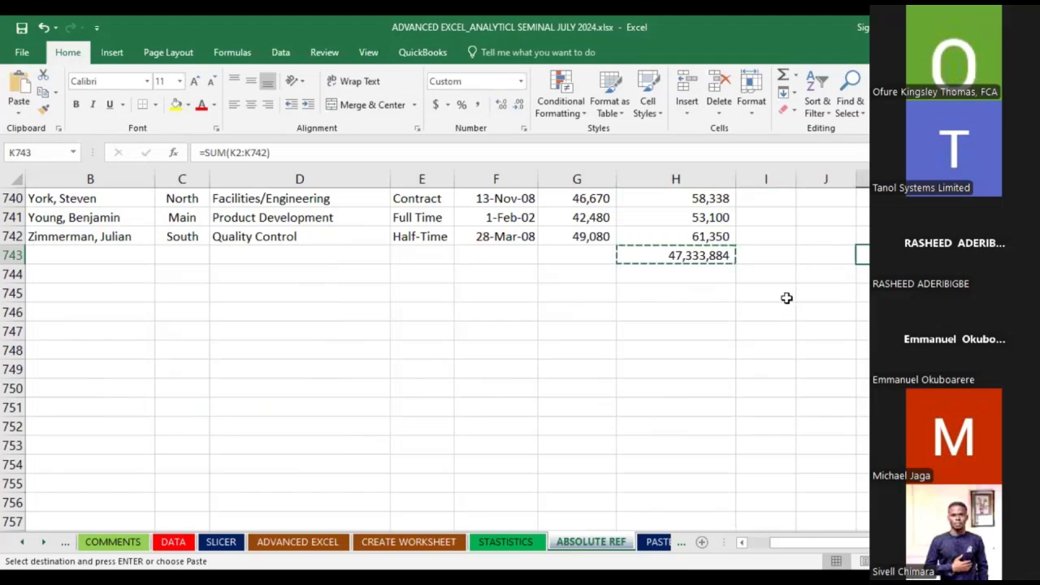
pyautogui.click(825, 327)
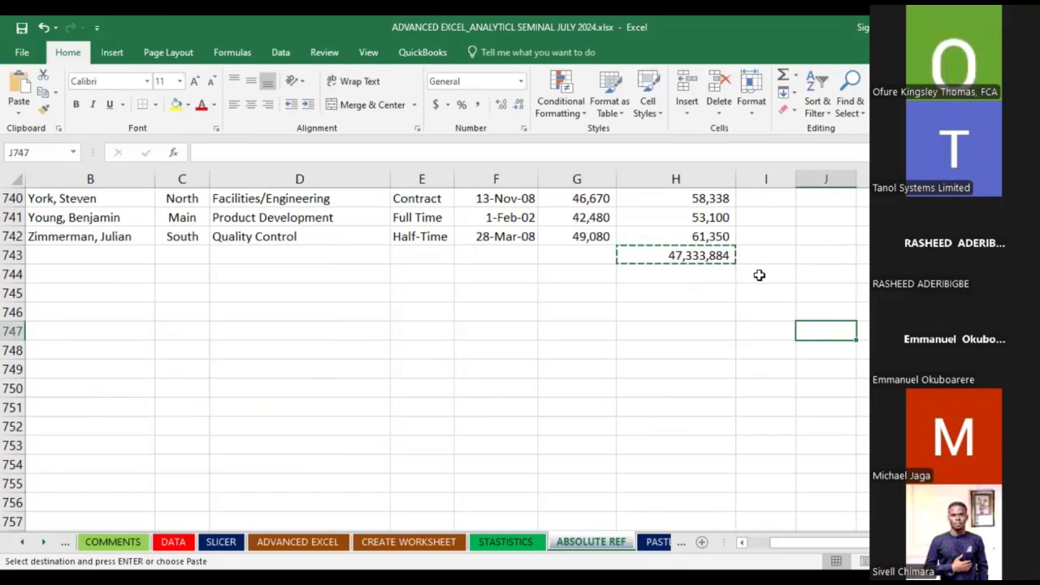
pyautogui.press('Escape')
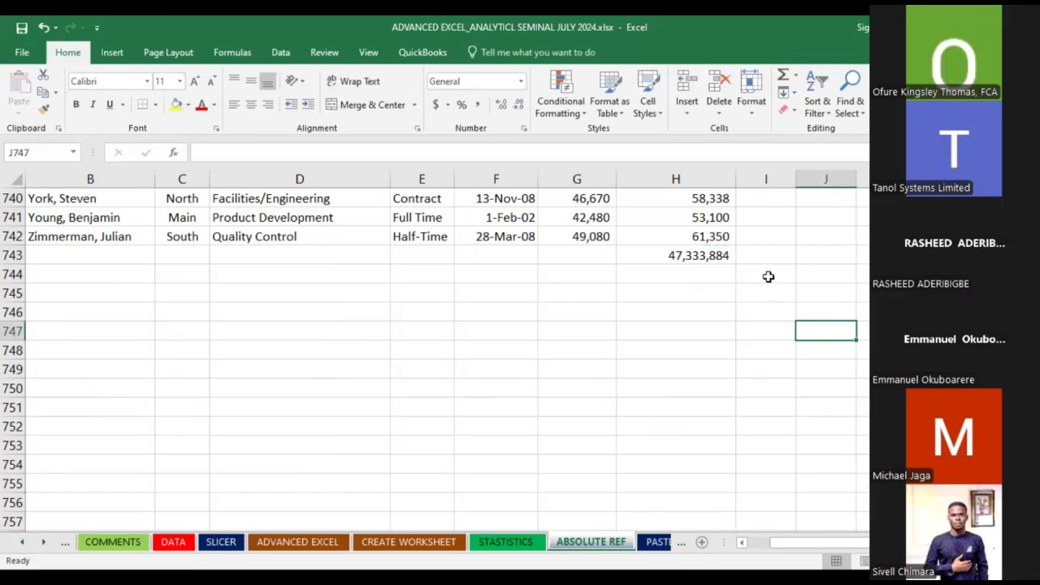
# Copy the column H total from cell H743 into cell K744 and select the block containing both pasted cells
pyautogui.click(719, 260)
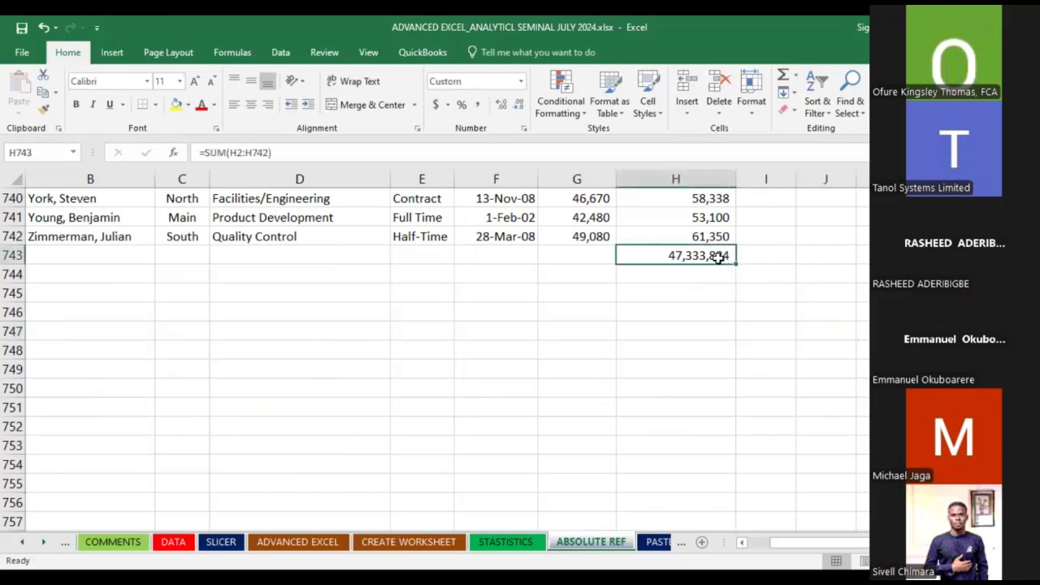
pyautogui.rightClick(719, 256)
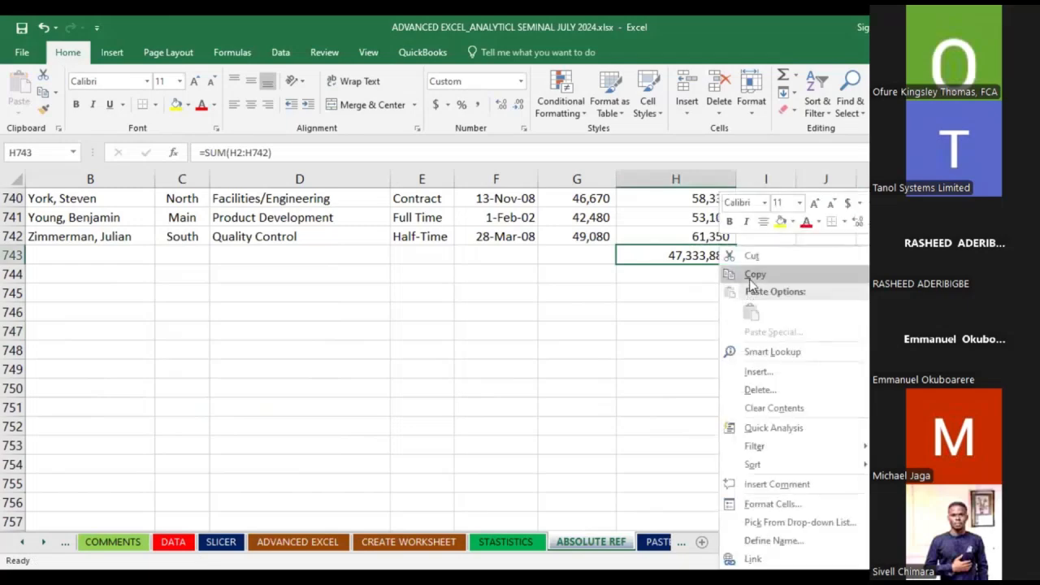
pyautogui.click(838, 274)
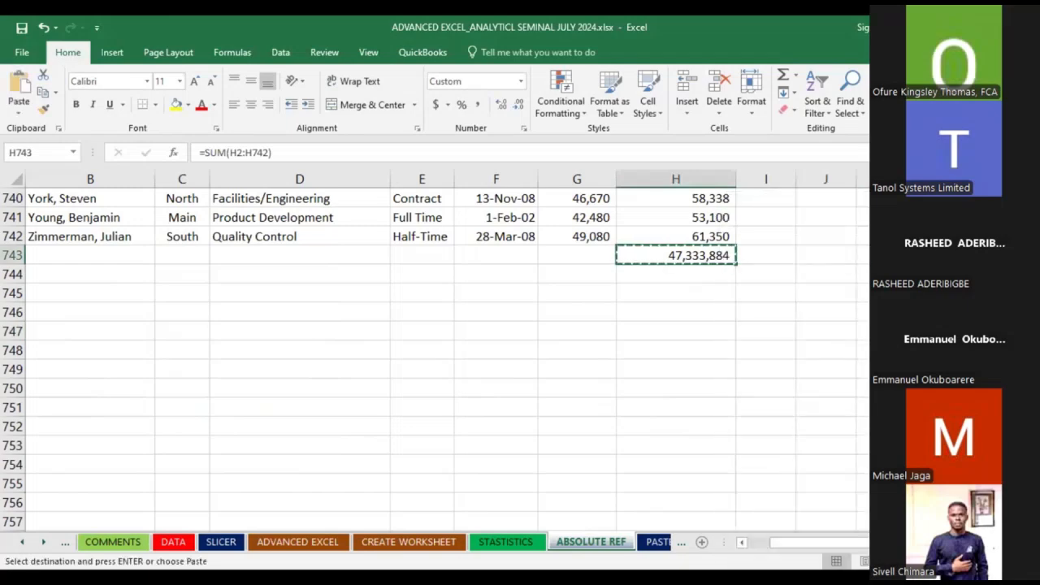
pyautogui.click(863, 275)
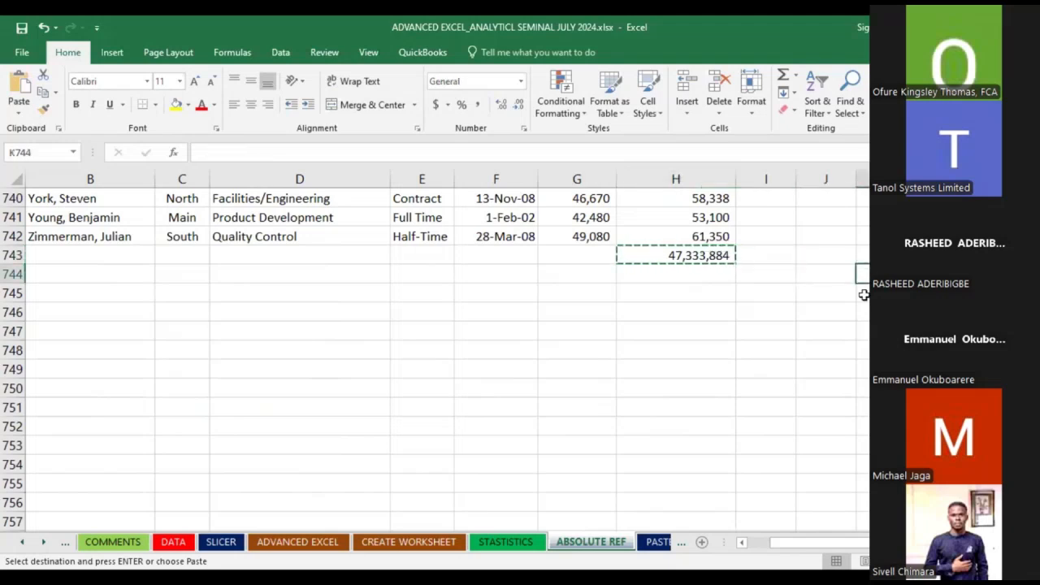
pyautogui.hotkey('ctrl', 'v')
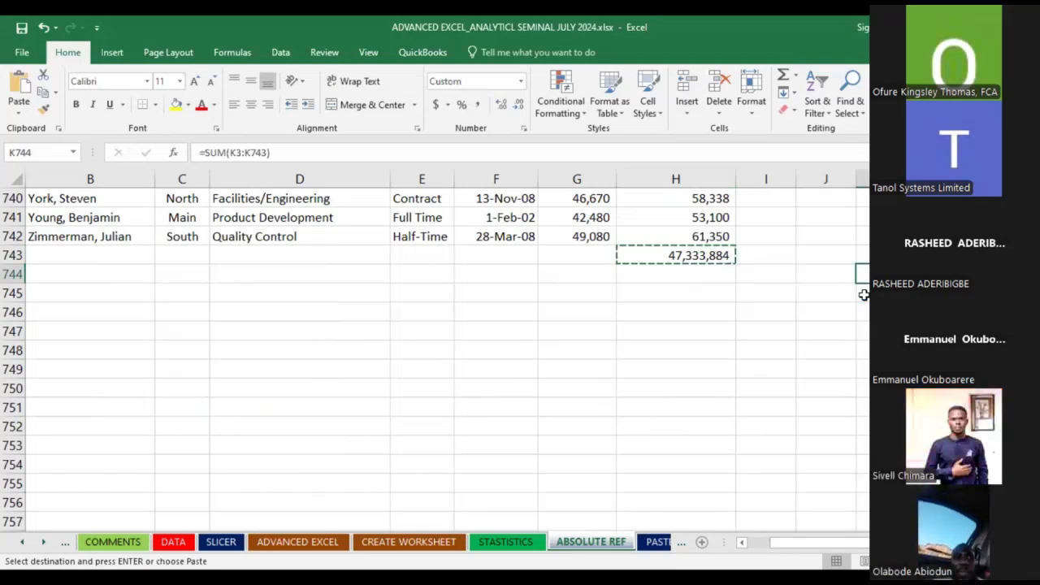
pyautogui.scroll(3, 439, 357)
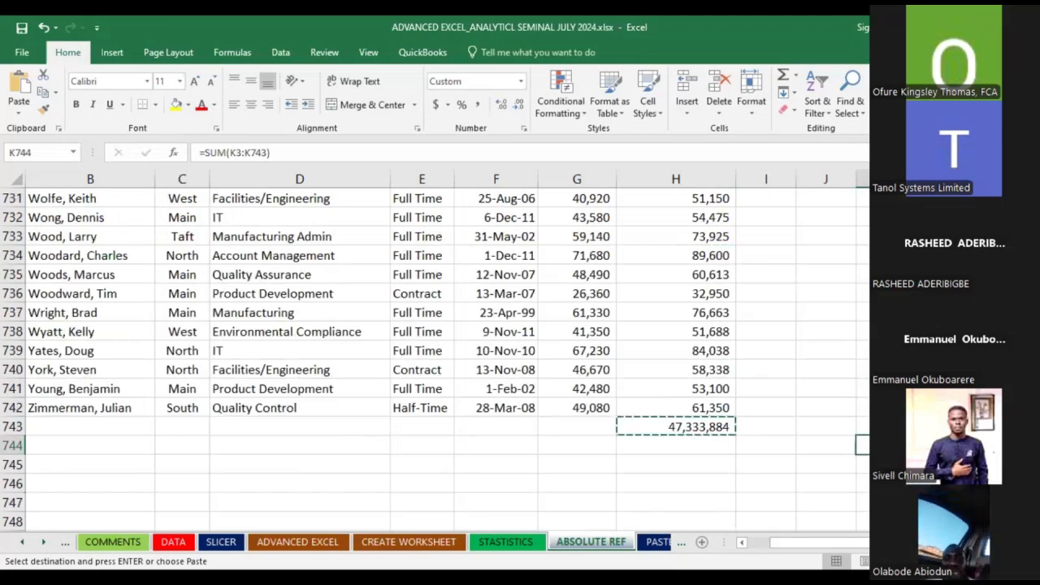
pyautogui.scroll(-2, 438, 357)
pyautogui.moveTo(885, 313); pyautogui.dragTo(885, 350)
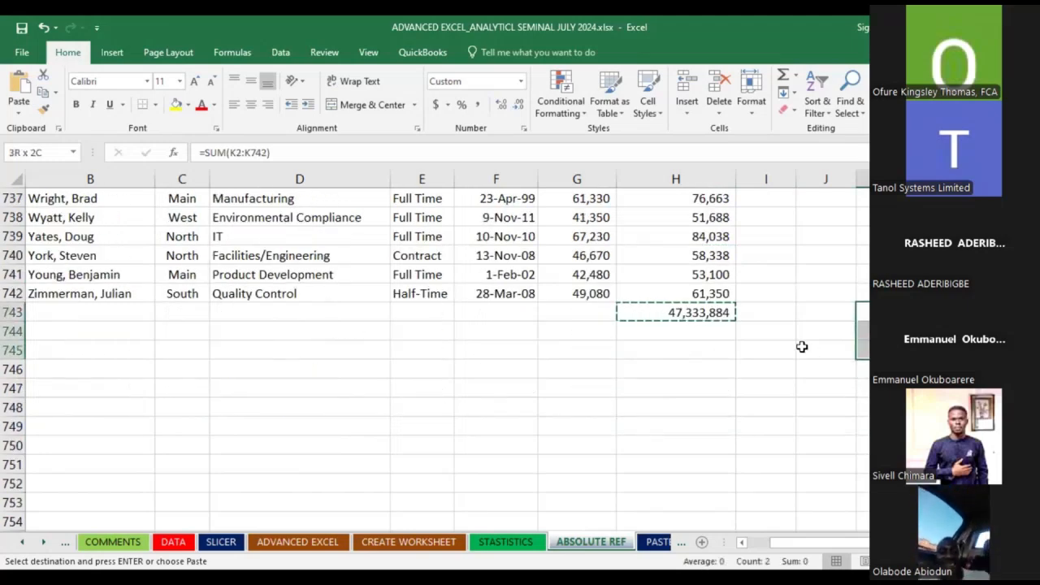
# Change the salary increase percentage in cell I2 to 10%
pyautogui.scroll(17, 822, 285)
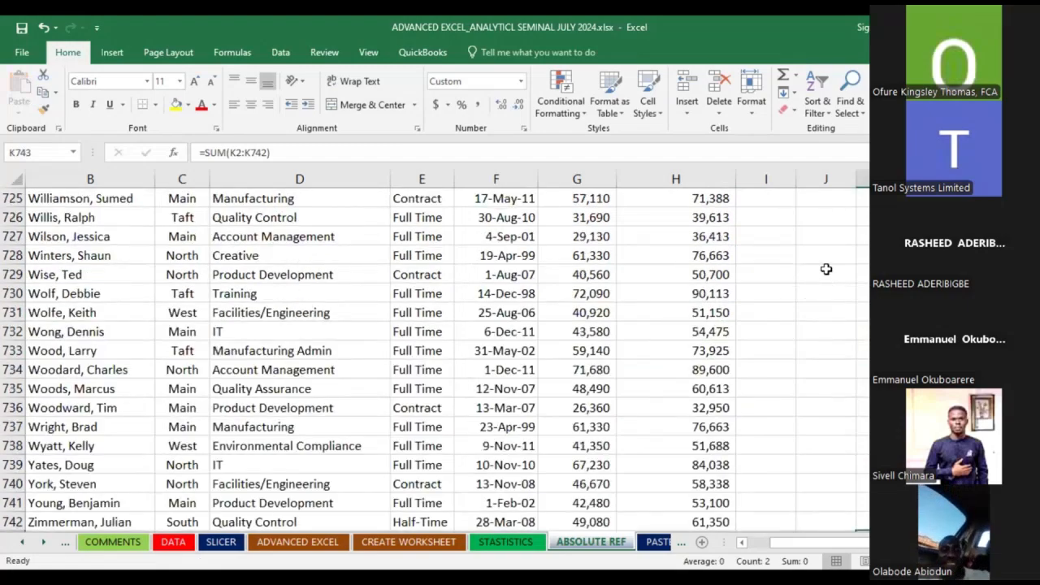
pyautogui.scroll(20, 814, 272)
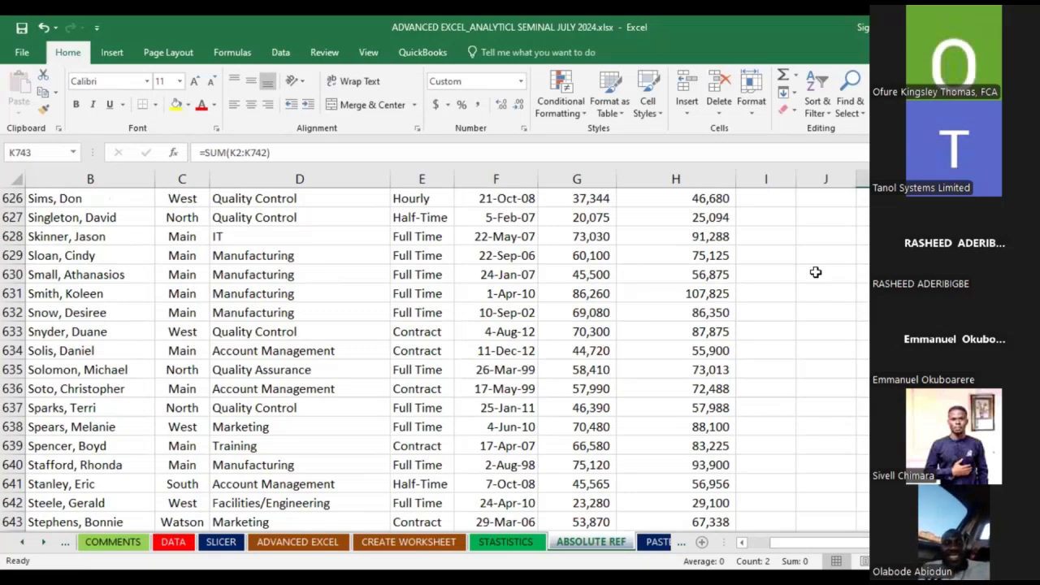
pyautogui.hotkey('ctrl', 'Up')
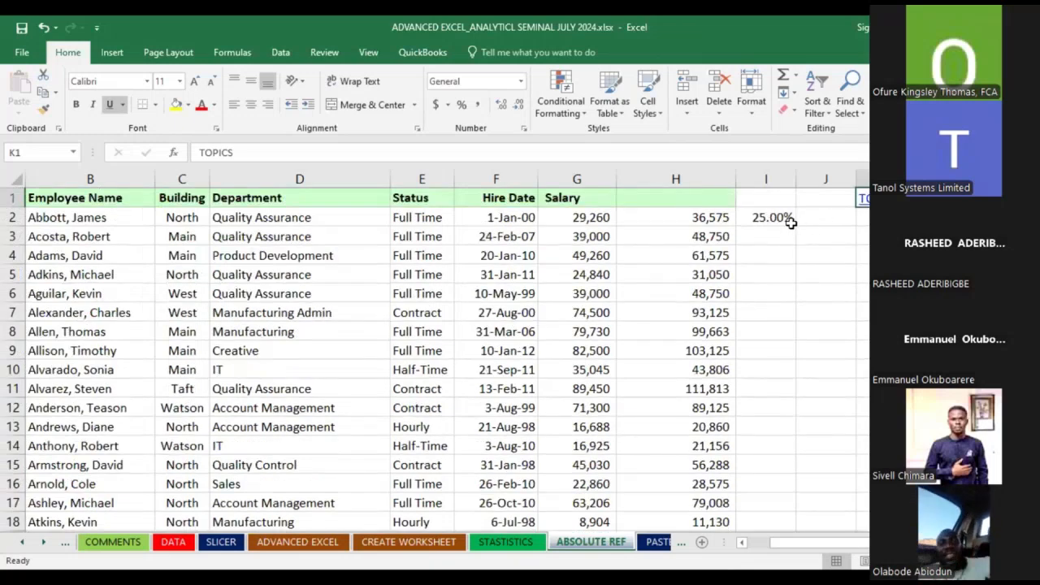
pyautogui.click(781, 219)
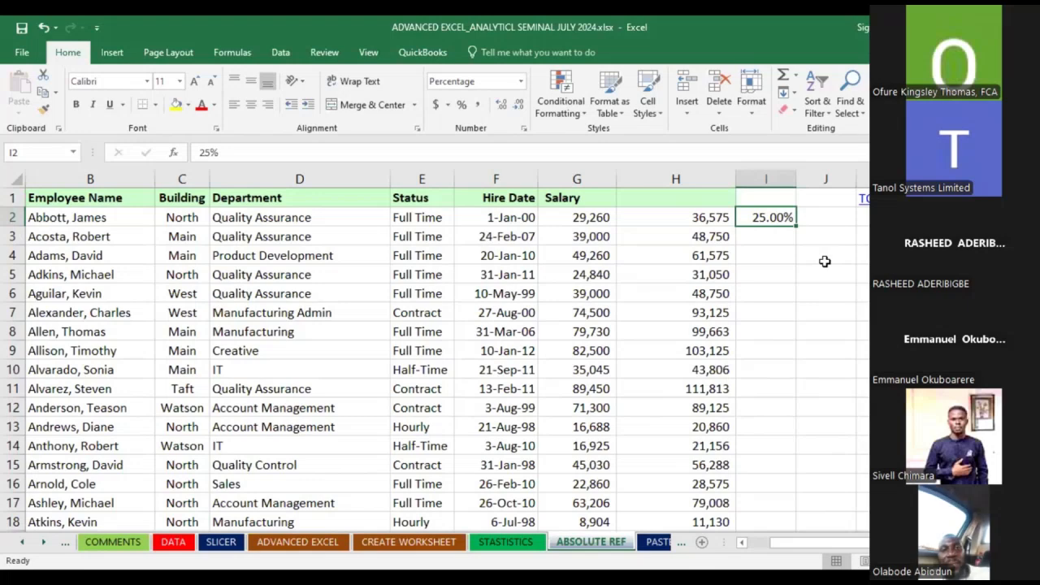
pyautogui.write('10')
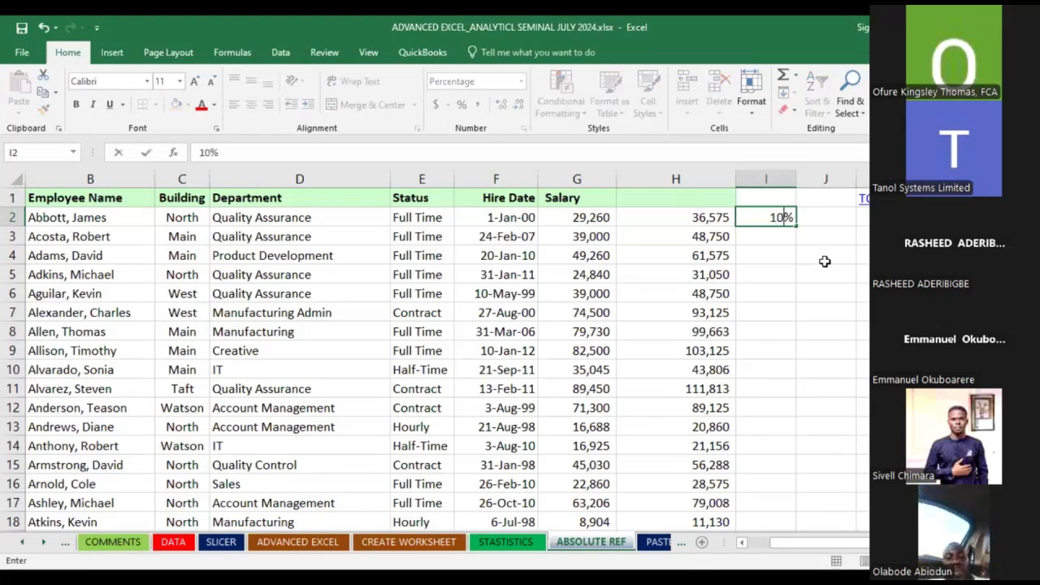
pyautogui.press('Return')
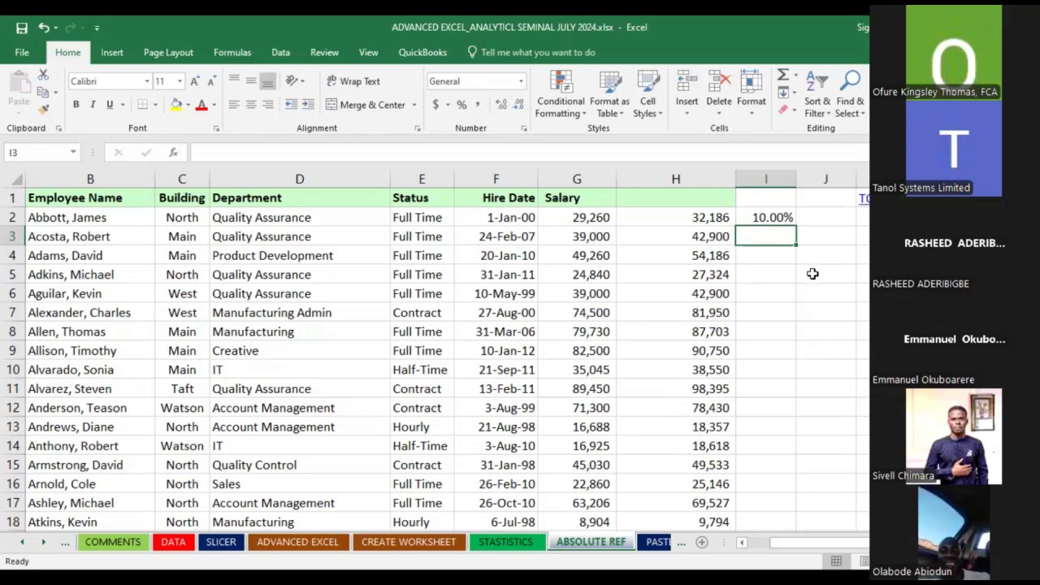
# Move the increase percentage from cell I2 to cell L2 and check the emptied cell I2
pyautogui.scroll(-1, 802, 309)
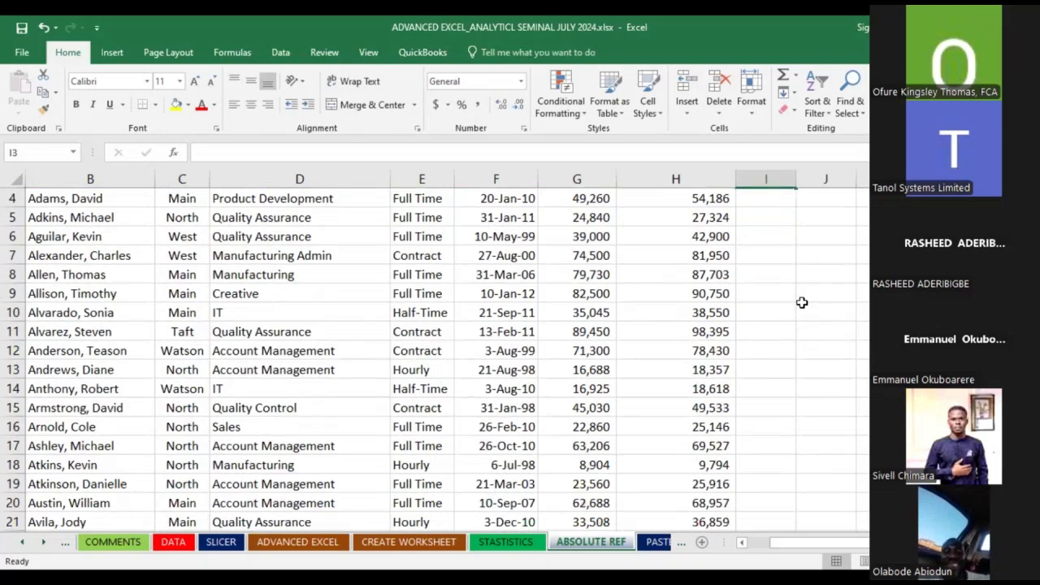
pyautogui.scroll(1, 810, 273)
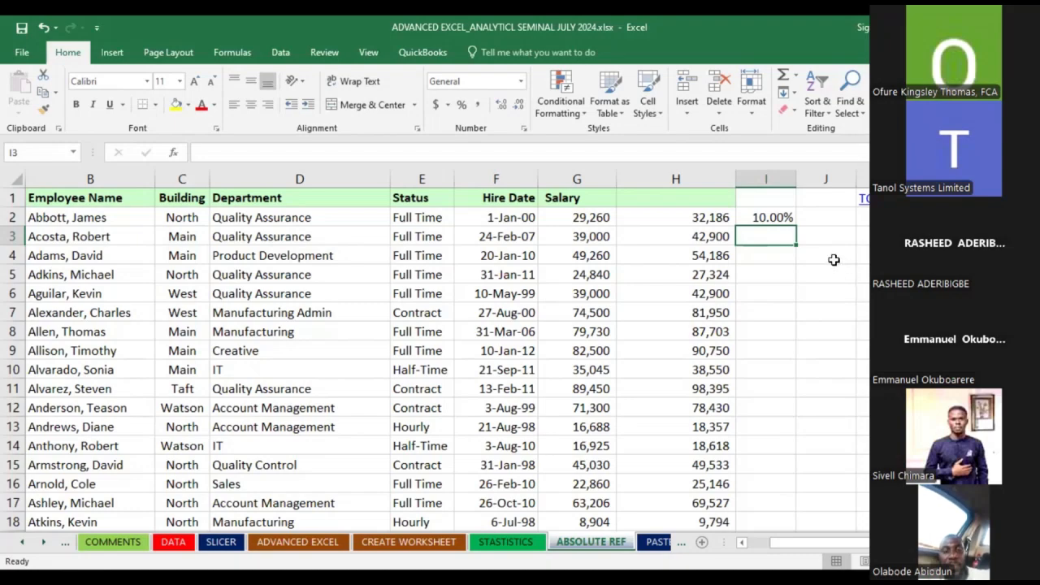
pyautogui.click(776, 218)
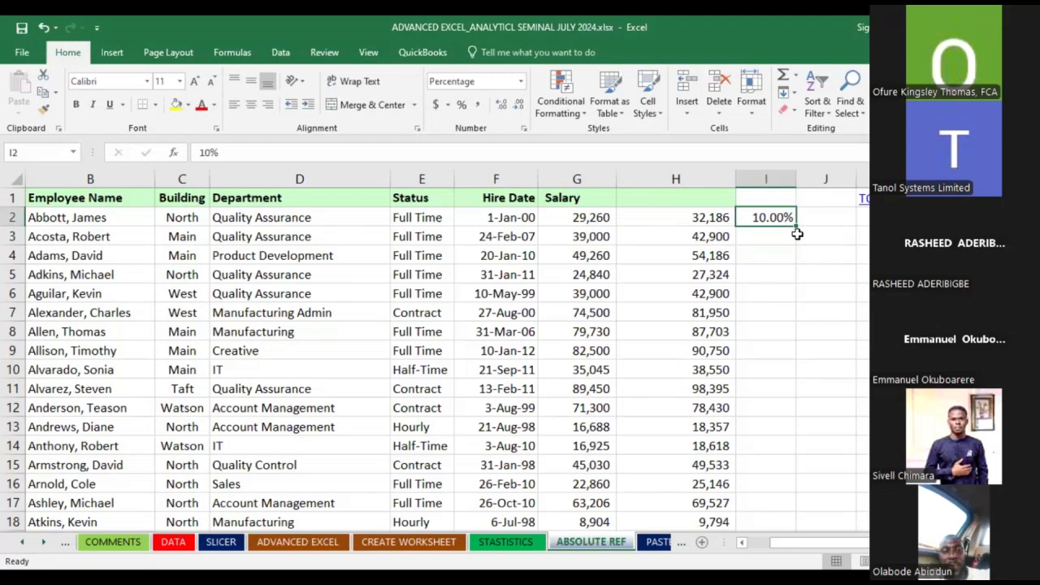
pyautogui.hotkey('ctrl', 'c')
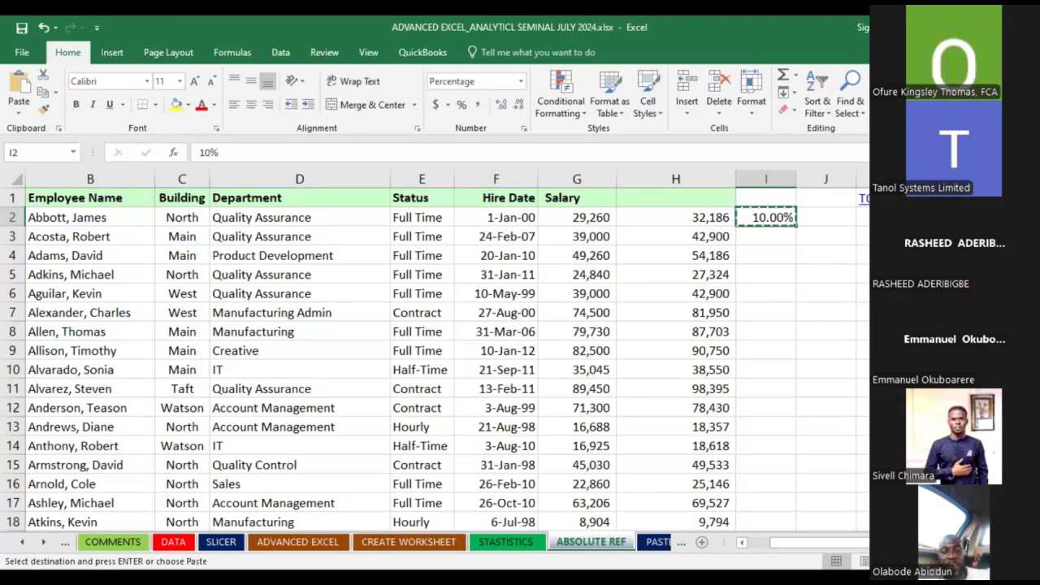
pyautogui.click(946, 218)
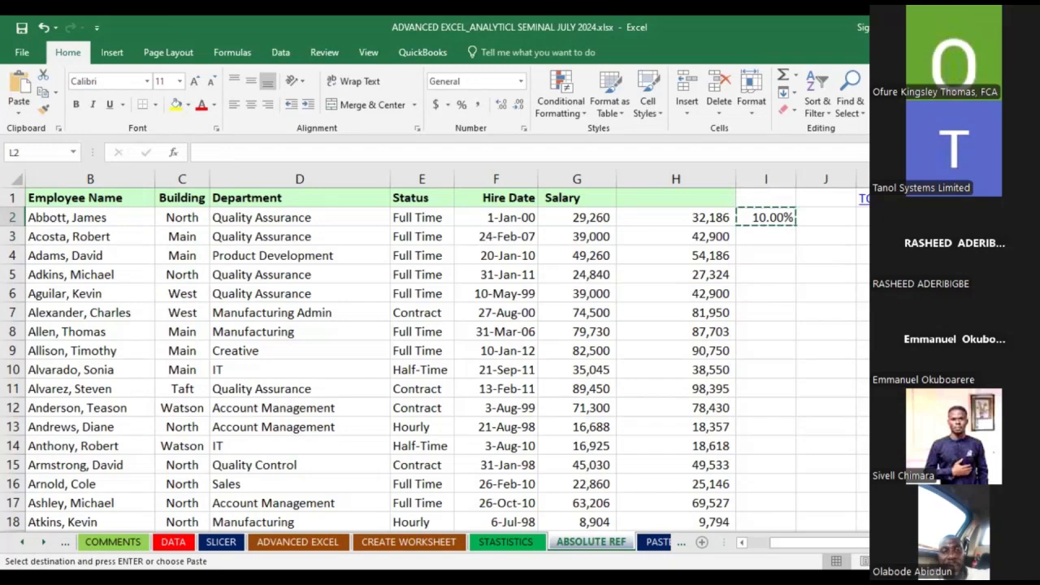
pyautogui.press('Return')
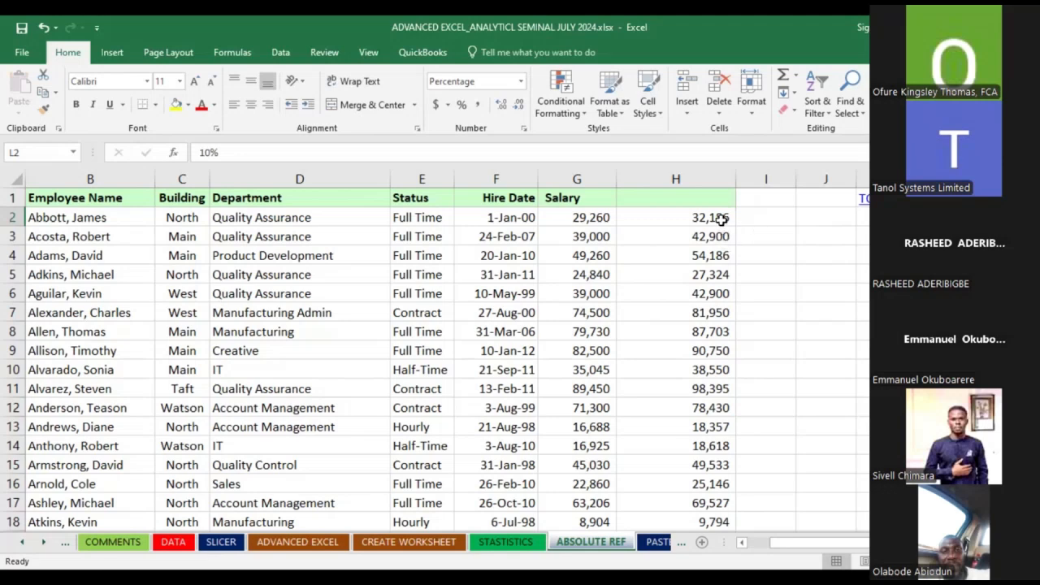
pyautogui.click(774, 217)
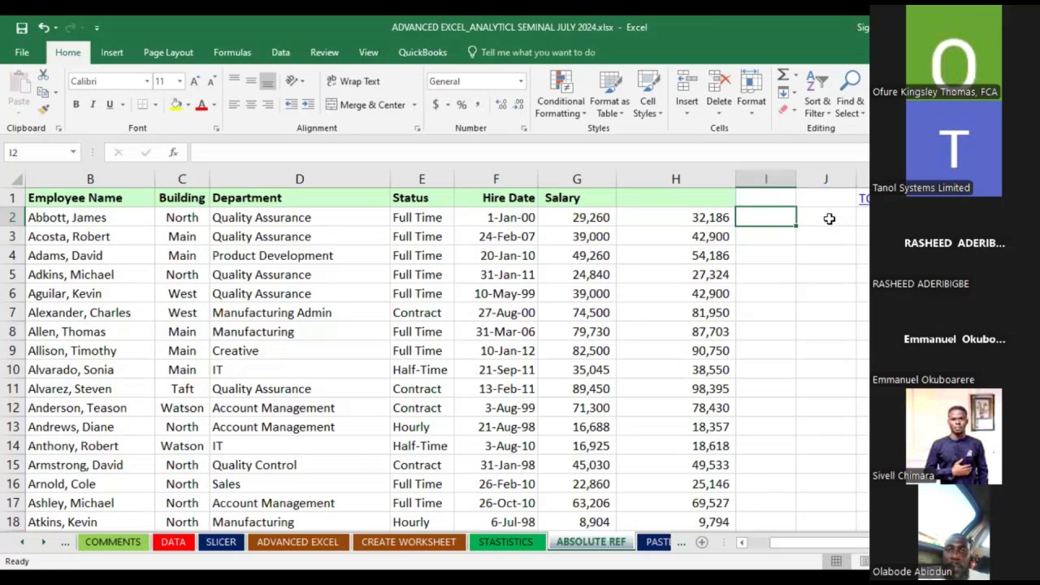
pyautogui.click(826, 219)
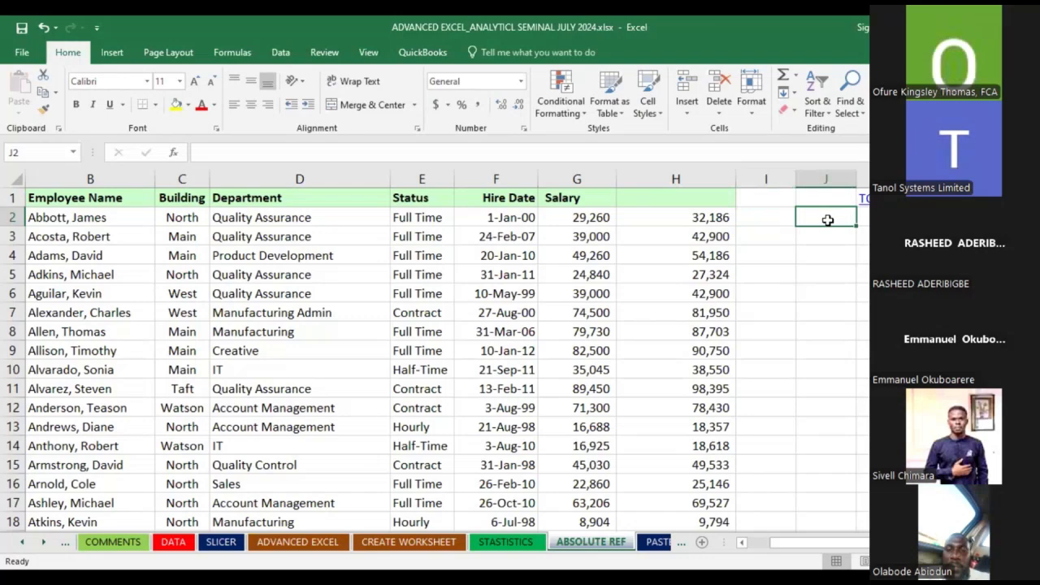
pyautogui.write('=')
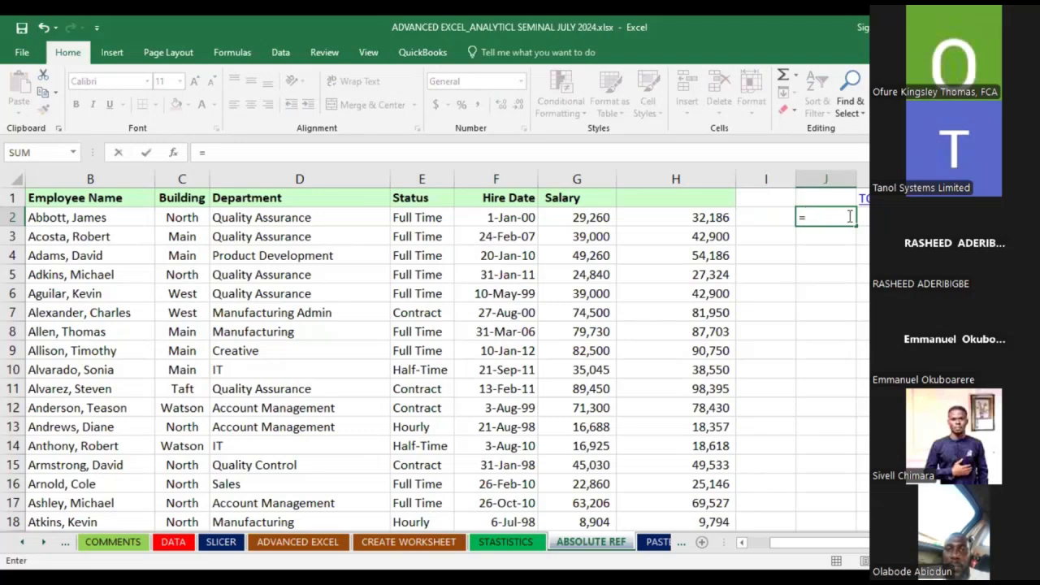
pyautogui.press('BackSpace')
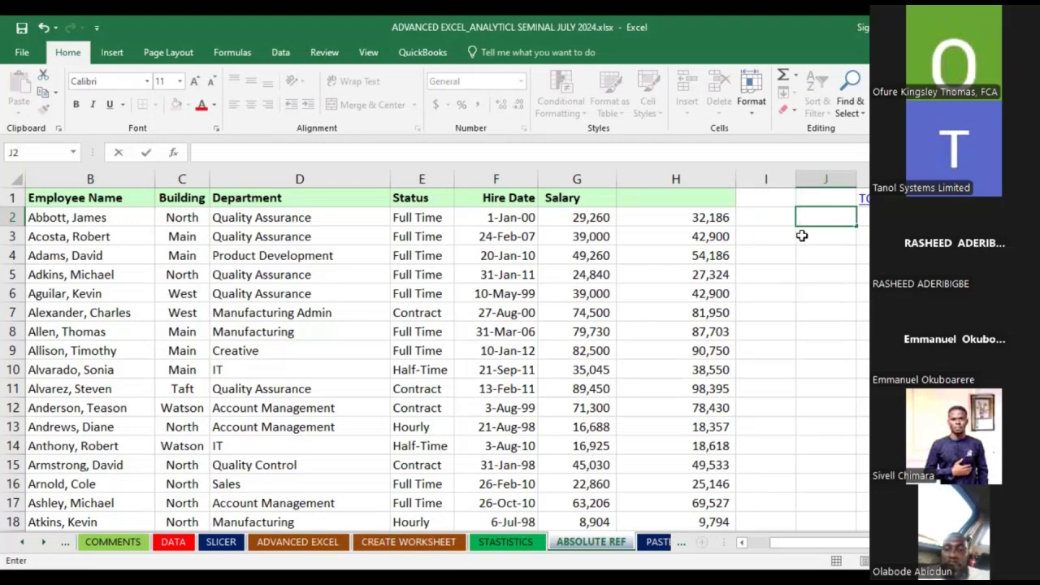
pyautogui.click(823, 220)
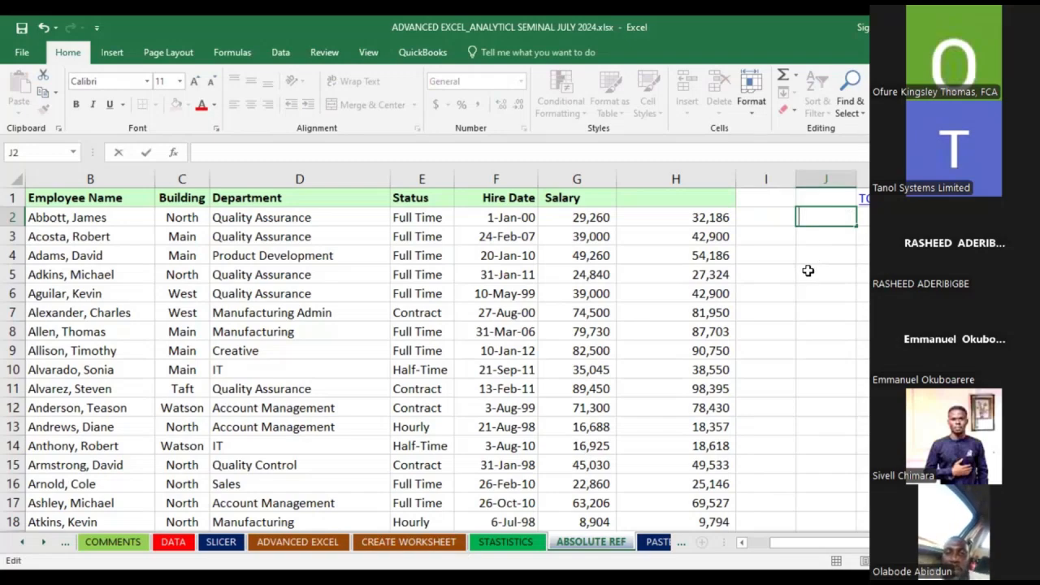
pyautogui.press('Escape')
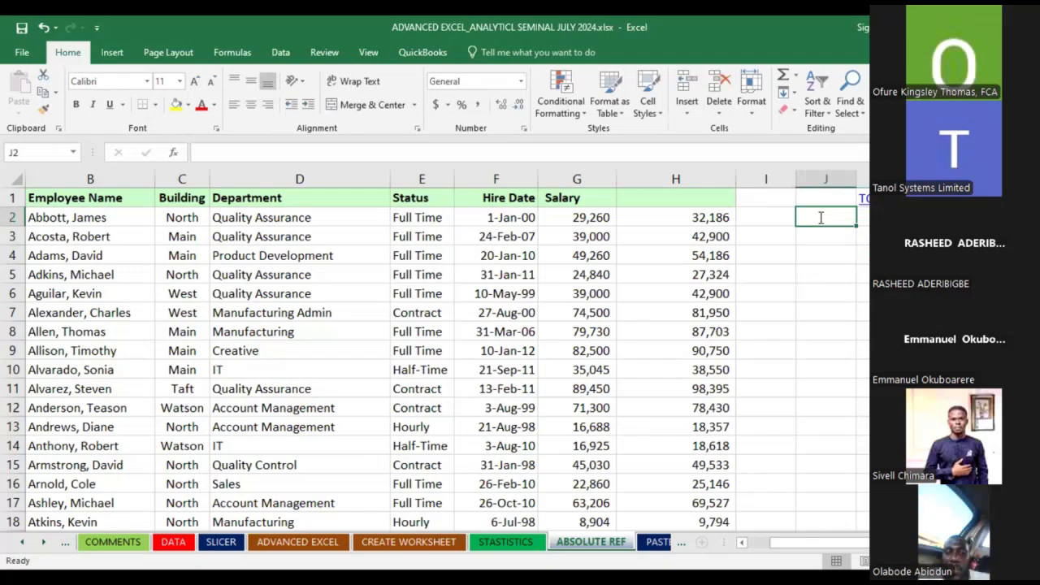
# Total the increased salaries in cell J2 with =SUM(H2:H743) and return to that cell
pyautogui.hotkey('alt', '=')
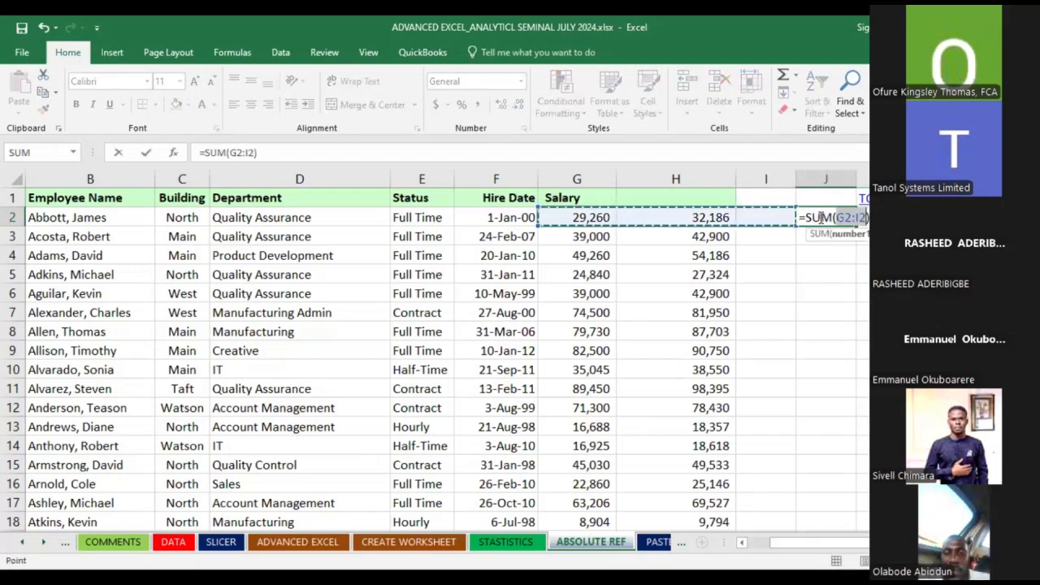
pyautogui.press('Left')
pyautogui.press('Left')
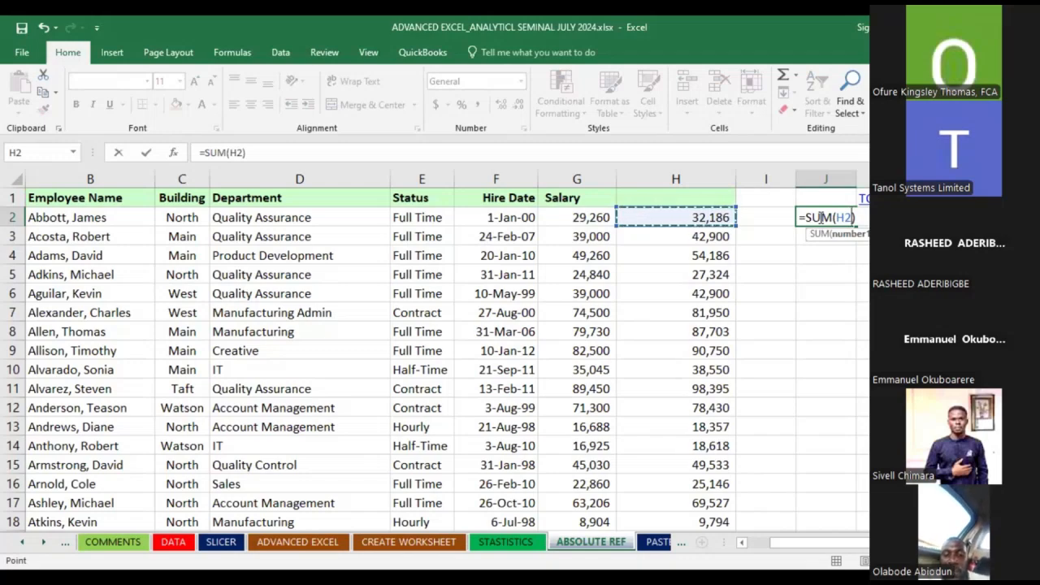
pyautogui.hotkey('ctrl', 'shift', 'Down')
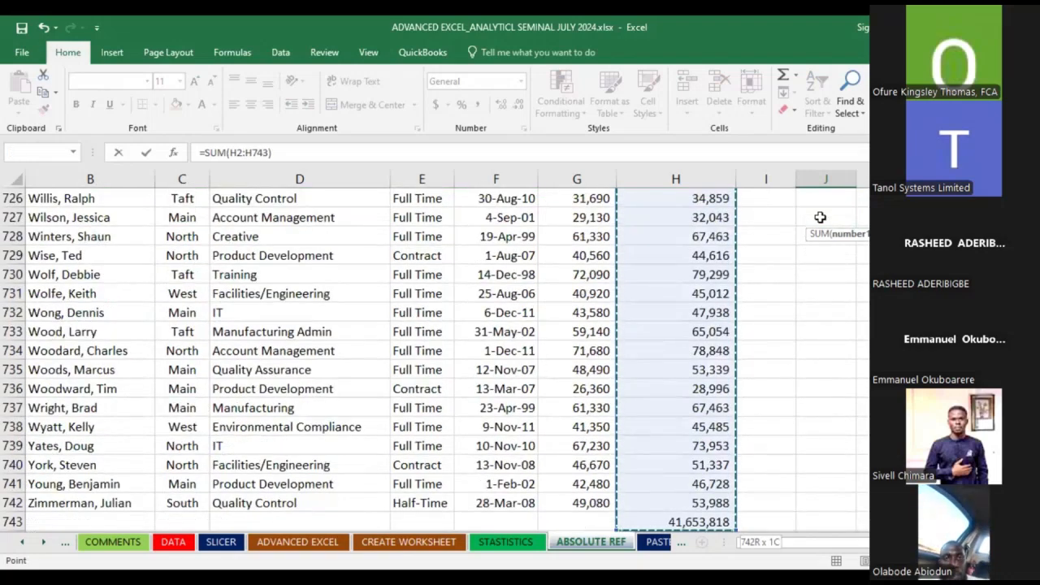
pyautogui.hotkey('ctrl', 'Return')
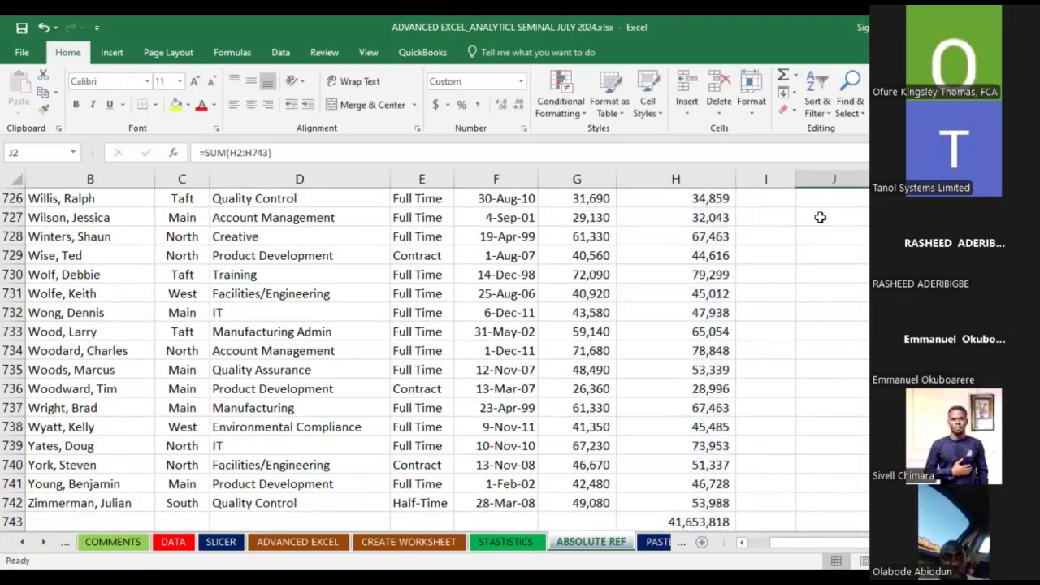
pyautogui.hotkey('ctrl', 'Up')
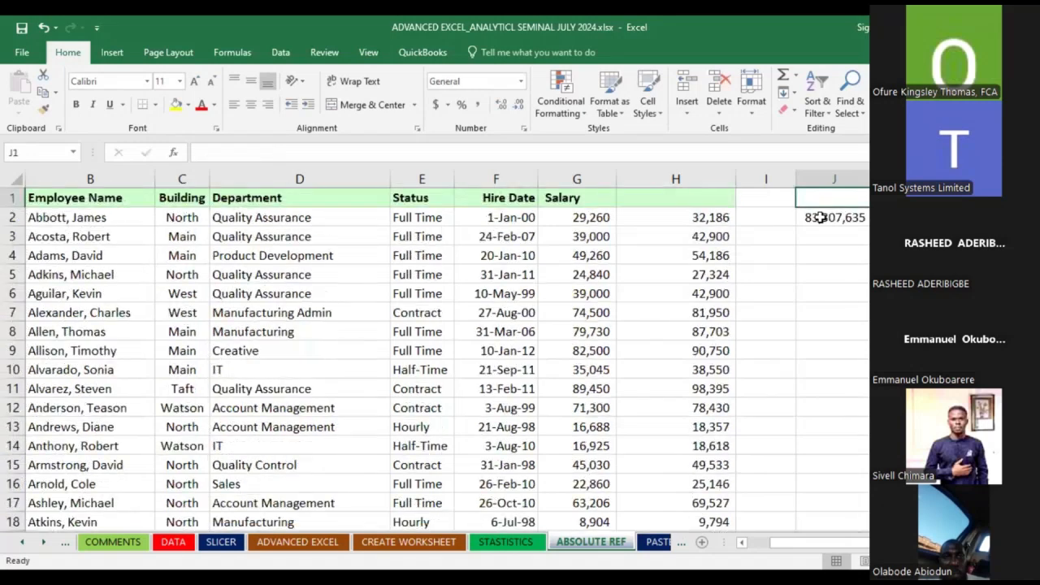
pyautogui.click(829, 217)
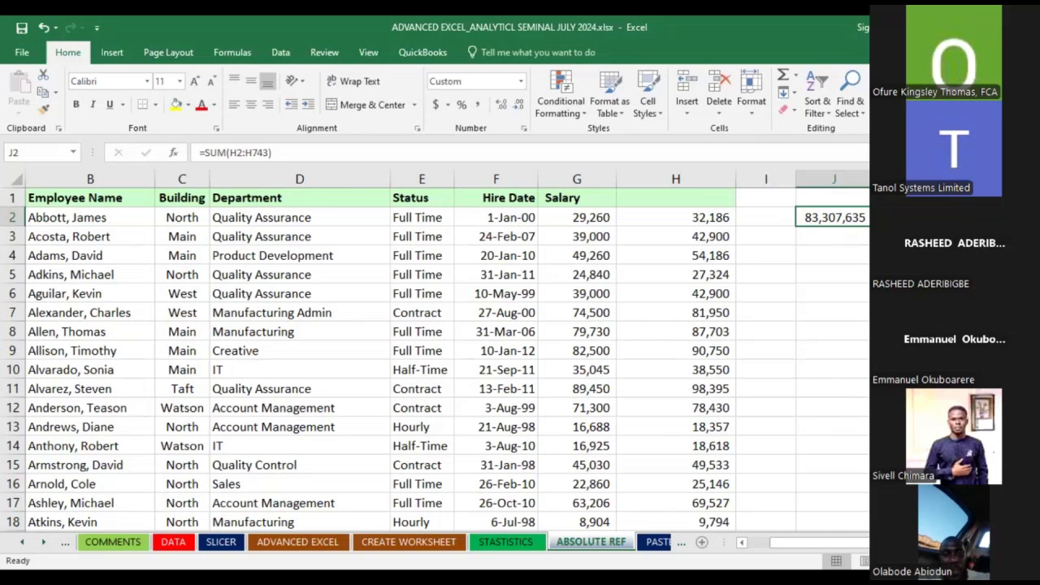
# Change the salary increase percentage in cell L2 to 20%
pyautogui.click(962, 218)
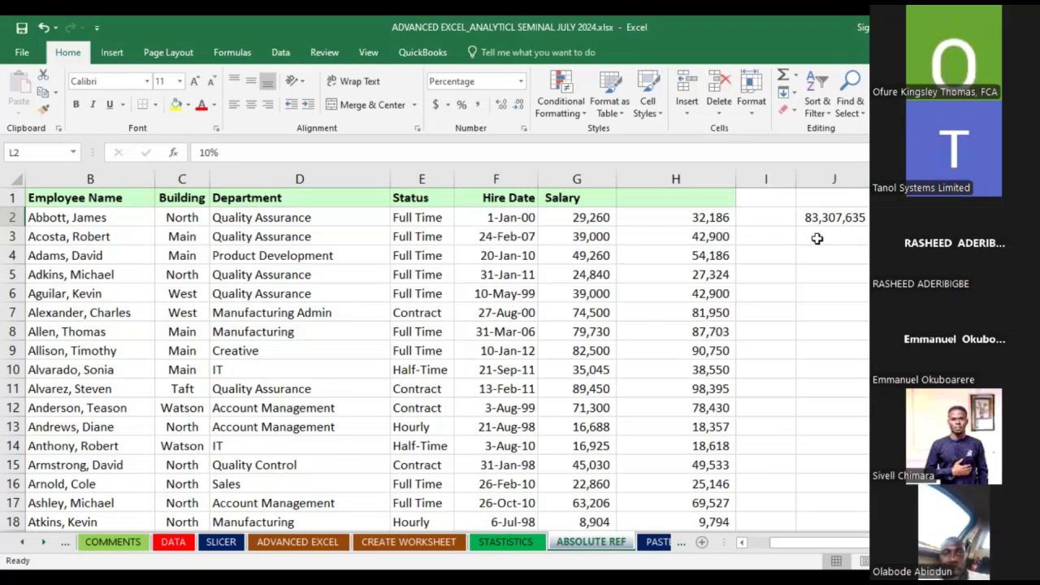
pyautogui.click(722, 219)
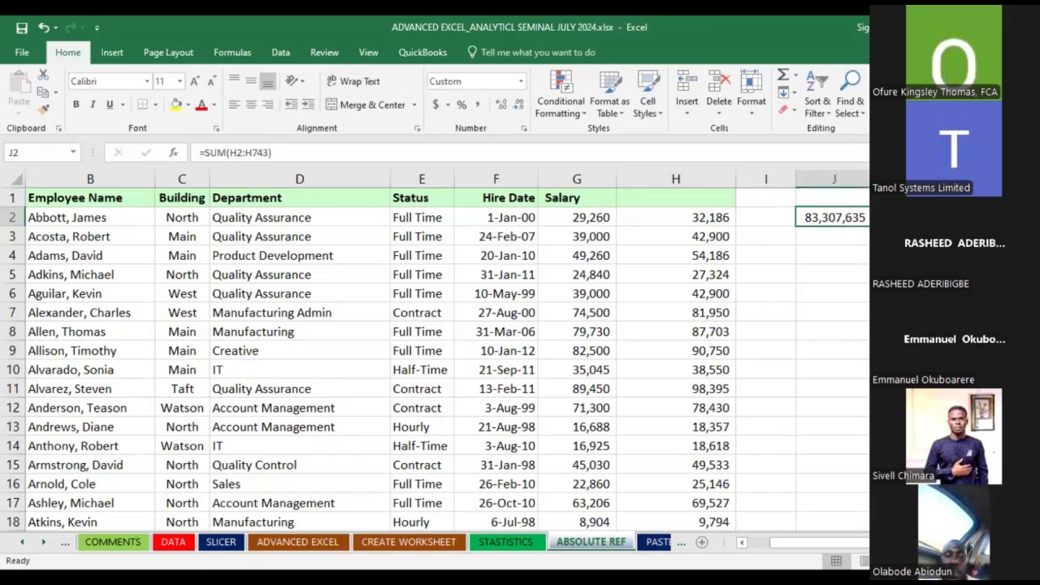
pyautogui.click(961, 218)
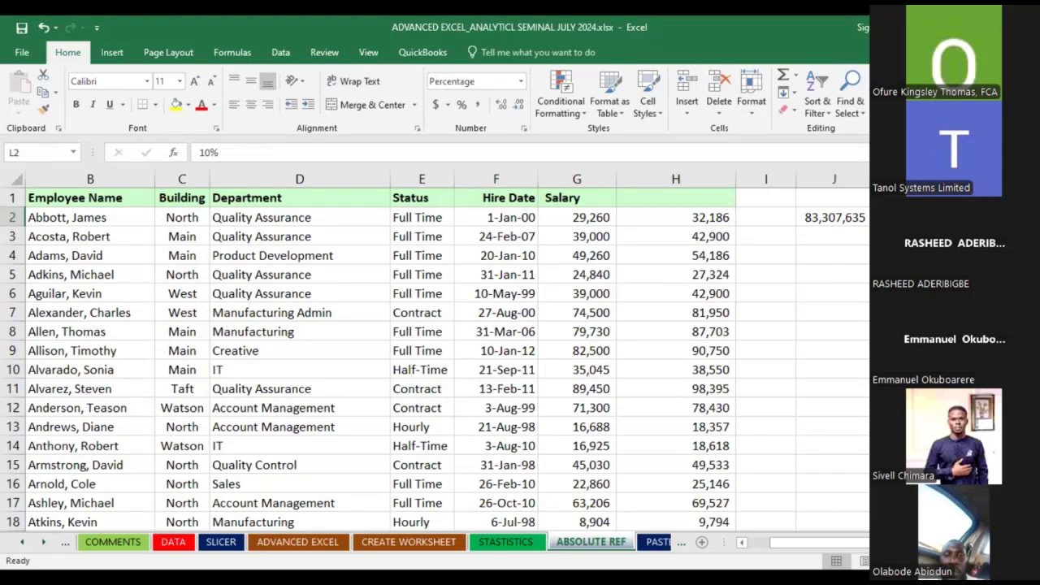
pyautogui.write('20%')
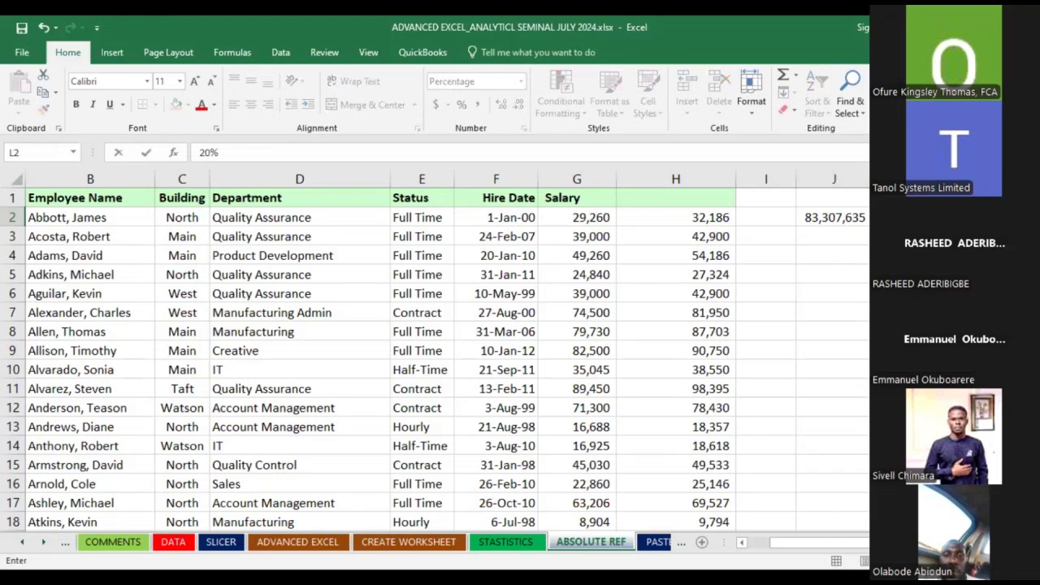
pyautogui.press('Return')
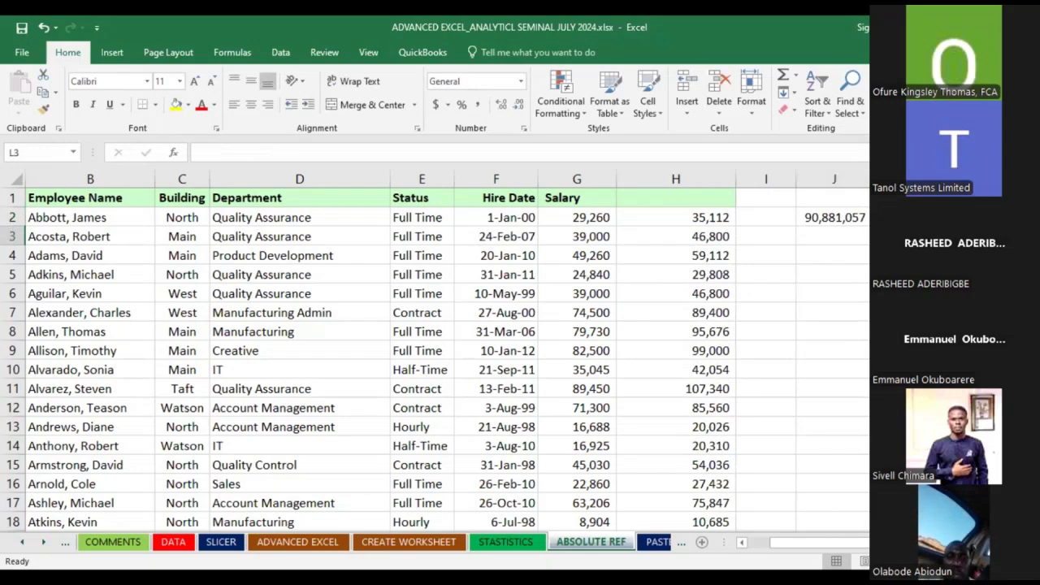
# Set the salary increase percentage in cell L2 to 5%
pyautogui.press('Up')
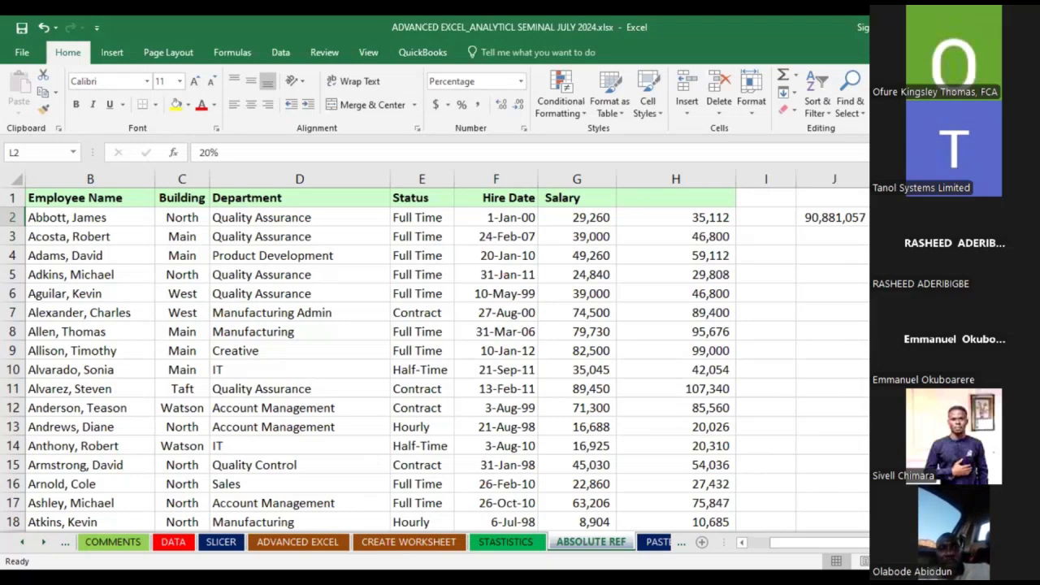
pyautogui.write('5')
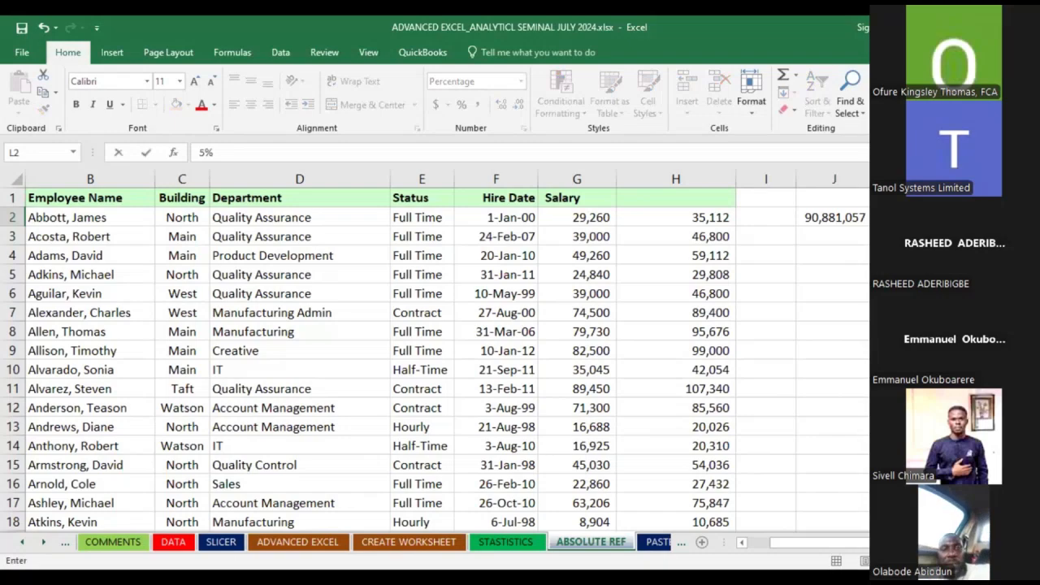
pyautogui.press('Return')
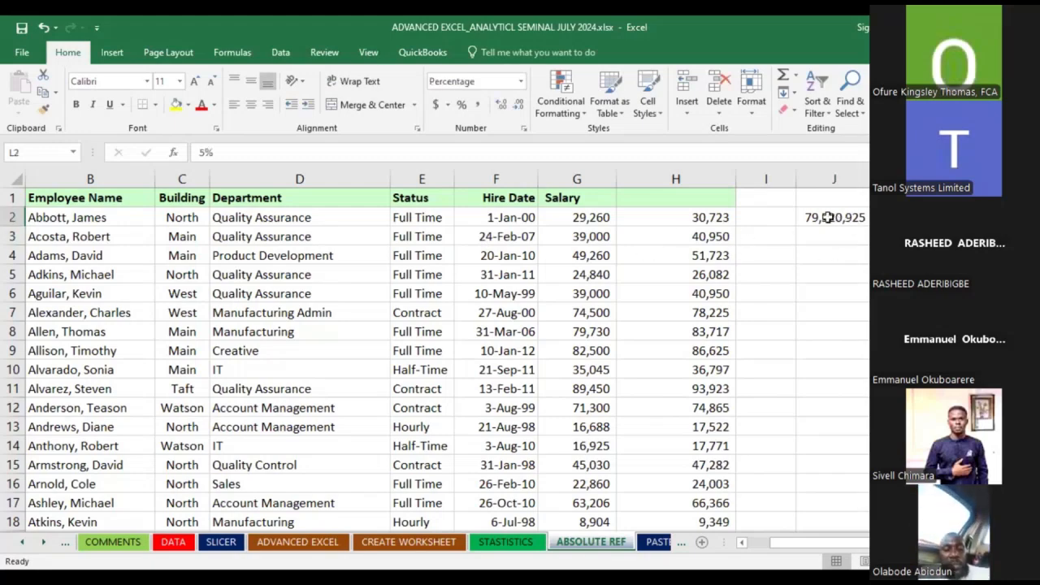
# Make the total in cell J2 bold, narrow column I slightly and widen column J to fit the total
pyautogui.click(834, 218)
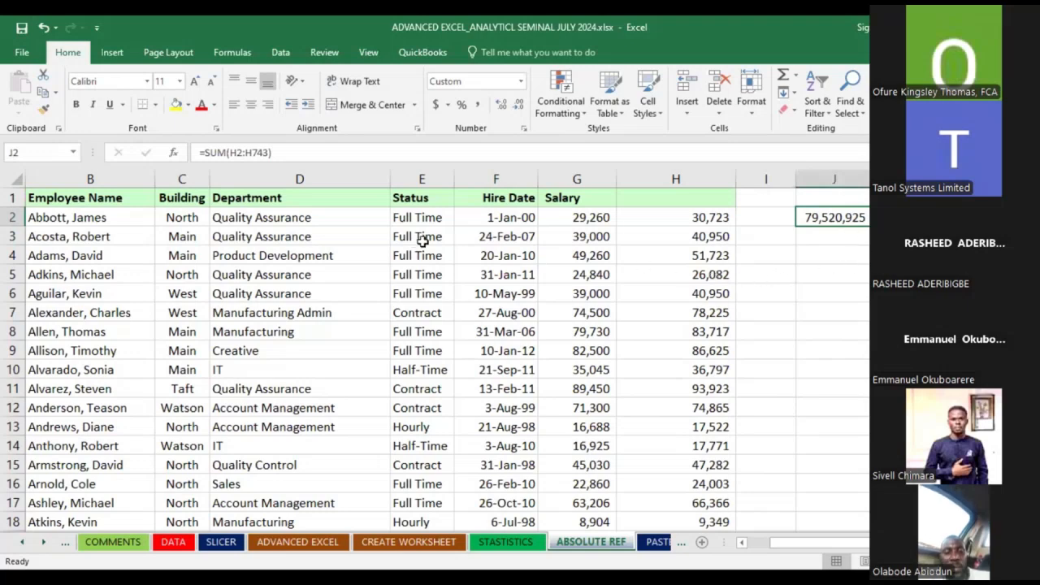
pyautogui.click(78, 105)
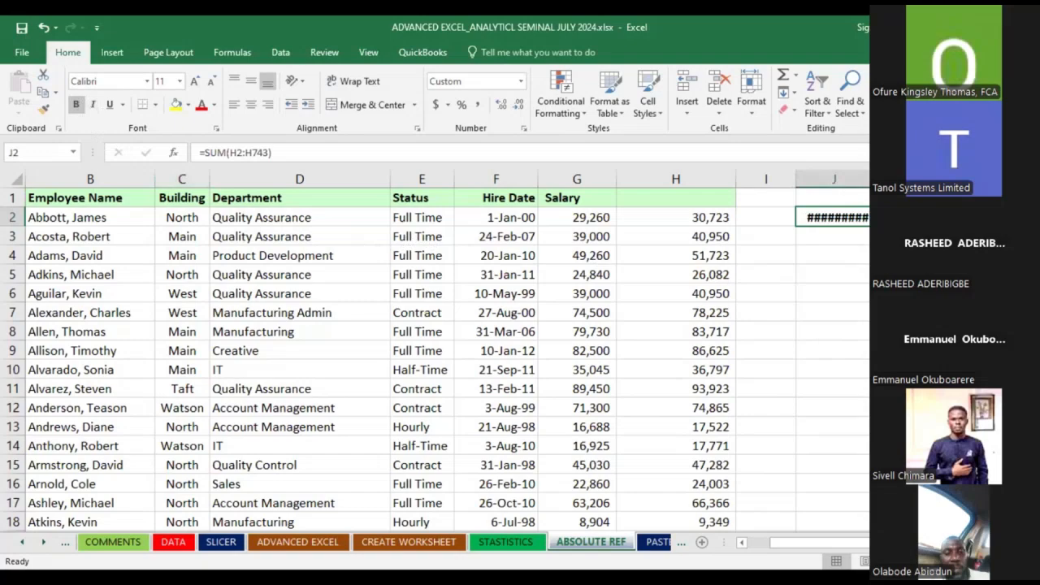
pyautogui.moveTo(795, 178); pyautogui.dragTo(780, 179)
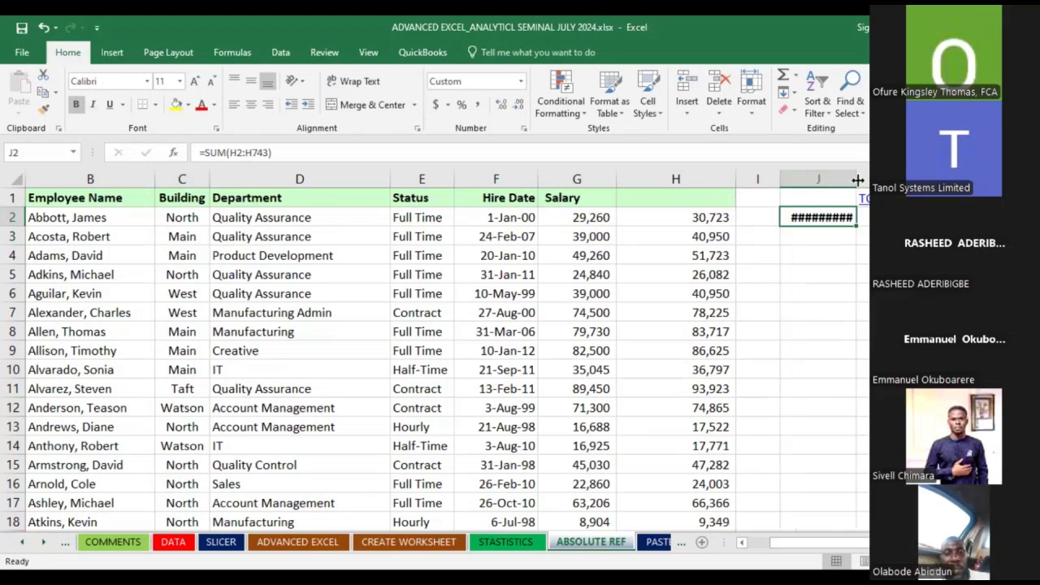
pyautogui.moveTo(857, 179); pyautogui.dragTo(864, 265)
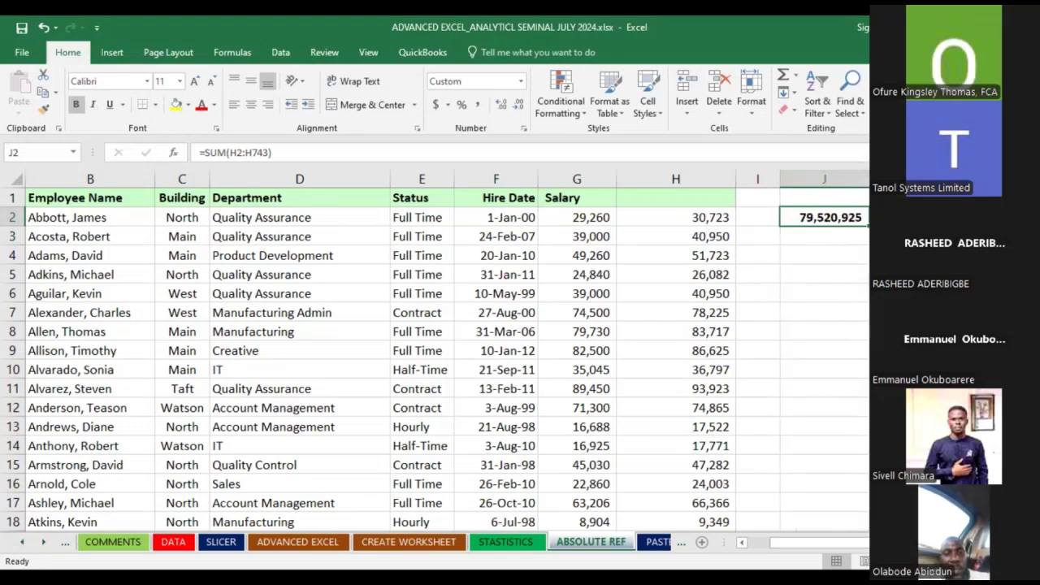
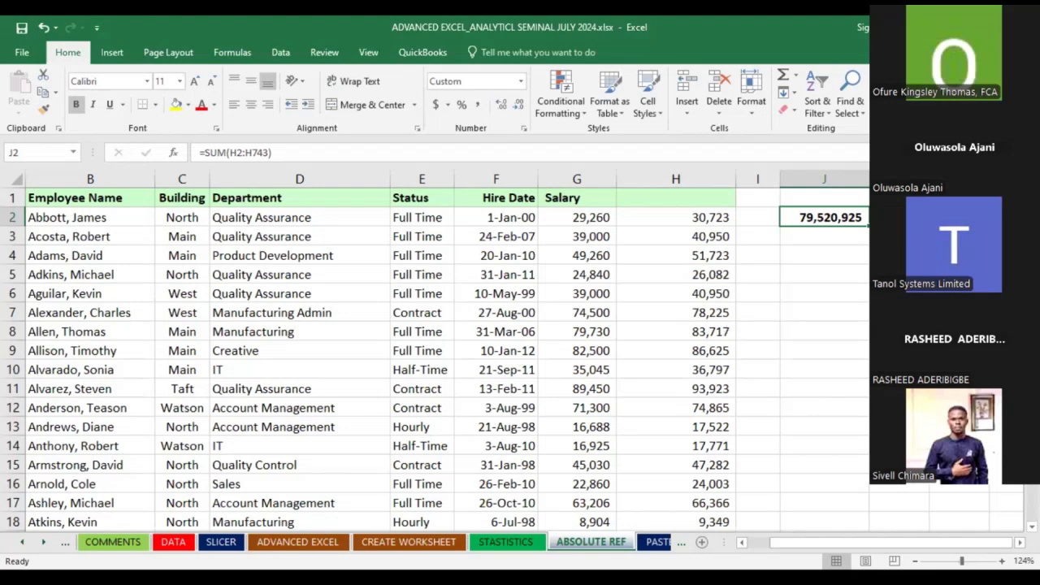
# Return to the TOPICS sheet, look through the topic list and follow the Paste Special link
pyautogui.hotkey('ctrl', 'pageup')
pyautogui.hotkey('ctrl', 'pageup')
pyautogui.hotkey('ctrl', 'pageup')
pyautogui.hotkey('ctrl', 'pageup')
pyautogui.hotkey('ctrl', 'pageup')
pyautogui.hotkey('ctrl', 'pageup')
pyautogui.hotkey('ctrl', 'pageup')
pyautogui.hotkey('ctrl', 'pageup')
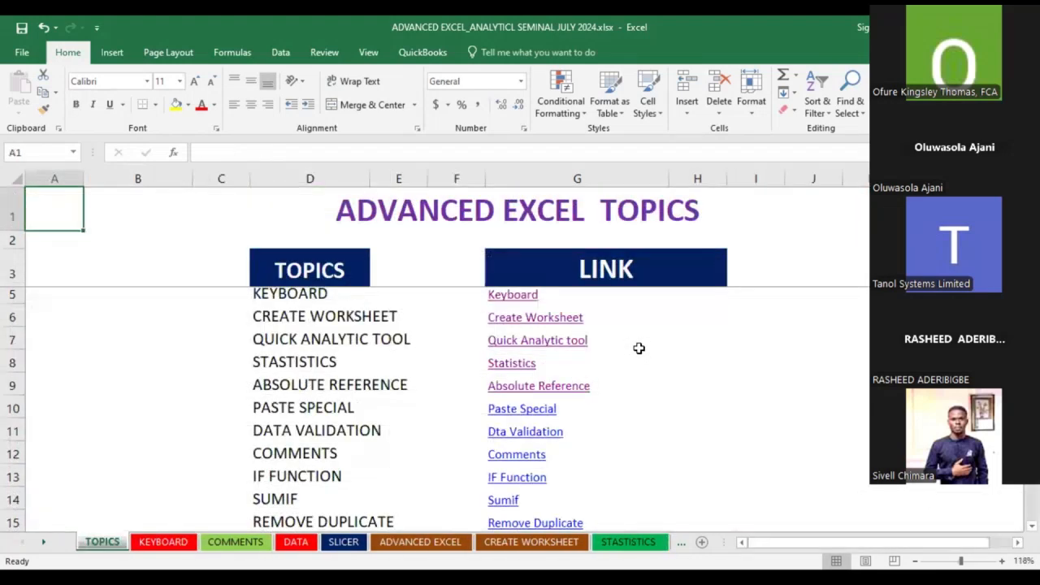
pyautogui.scroll(-9, 638, 347)
pyautogui.scroll(2, 639, 346)
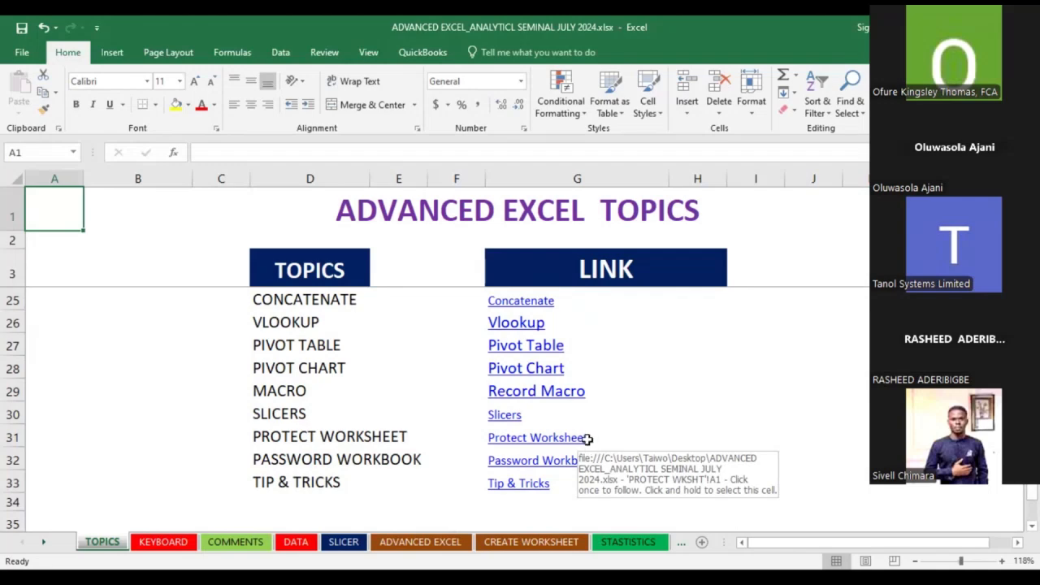
pyautogui.scroll(4, 593, 437)
pyautogui.scroll(4, 596, 438)
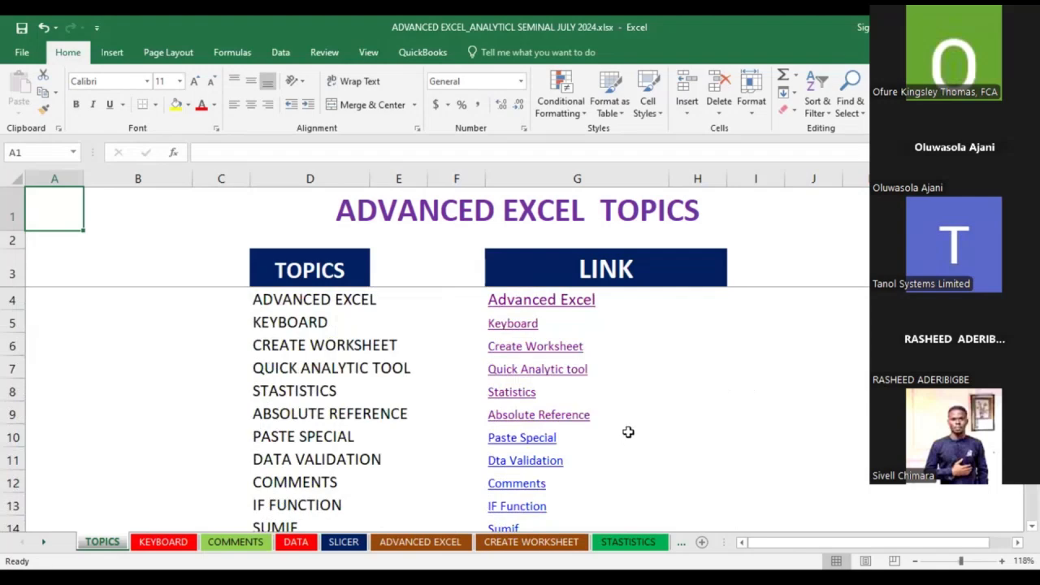
pyautogui.click(538, 445)
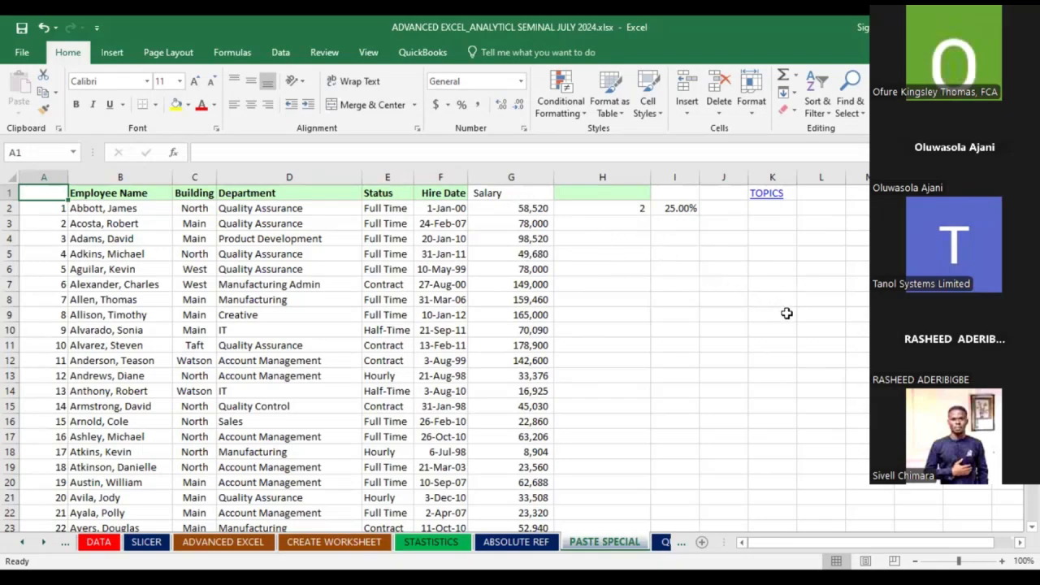
# Enter 5000 in cell H2 of the PASTE SPECIAL sheet
pyautogui.click(632, 208)
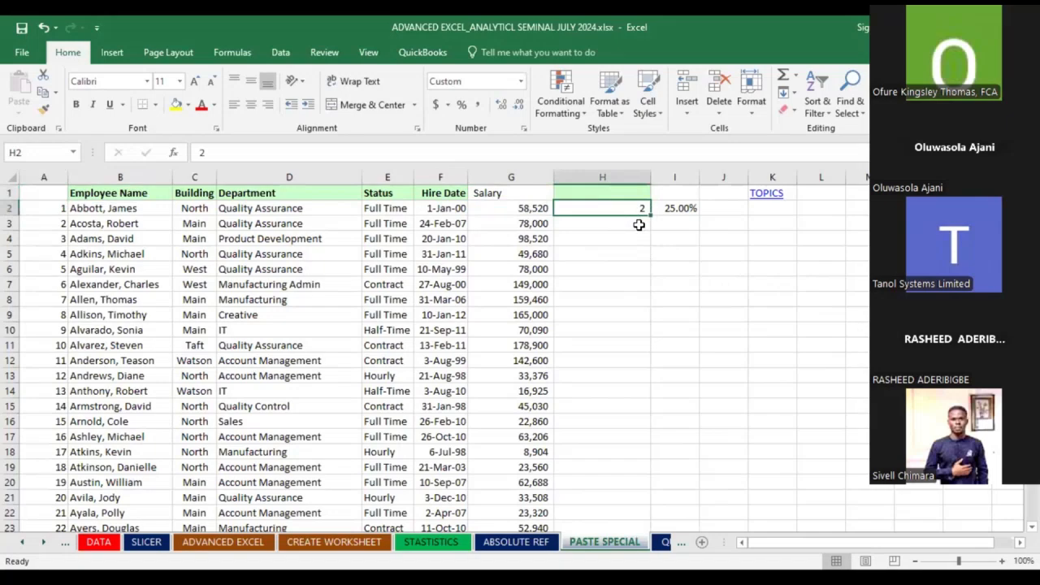
pyautogui.write('5000')
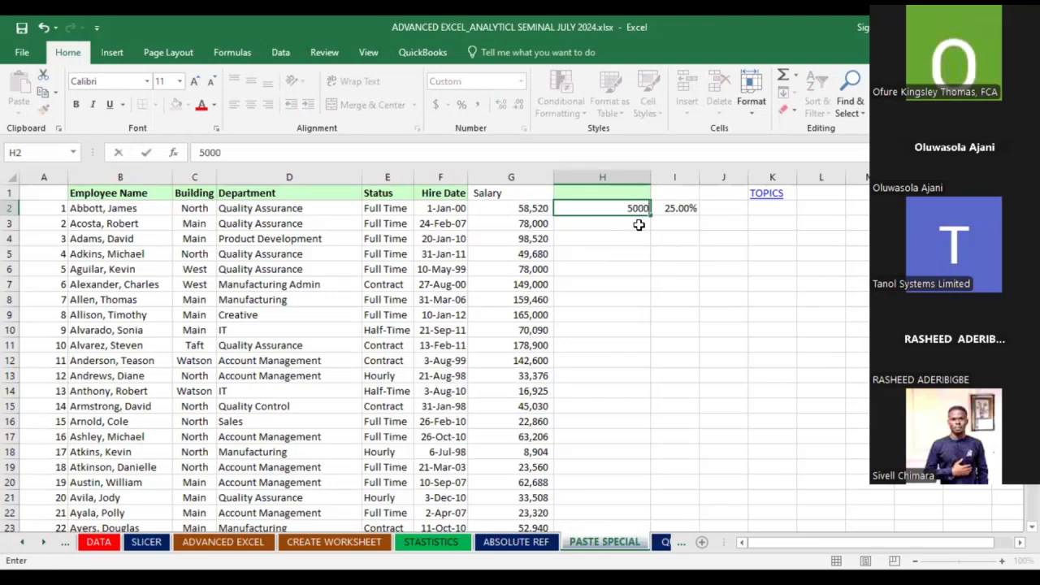
pyautogui.click(766, 255)
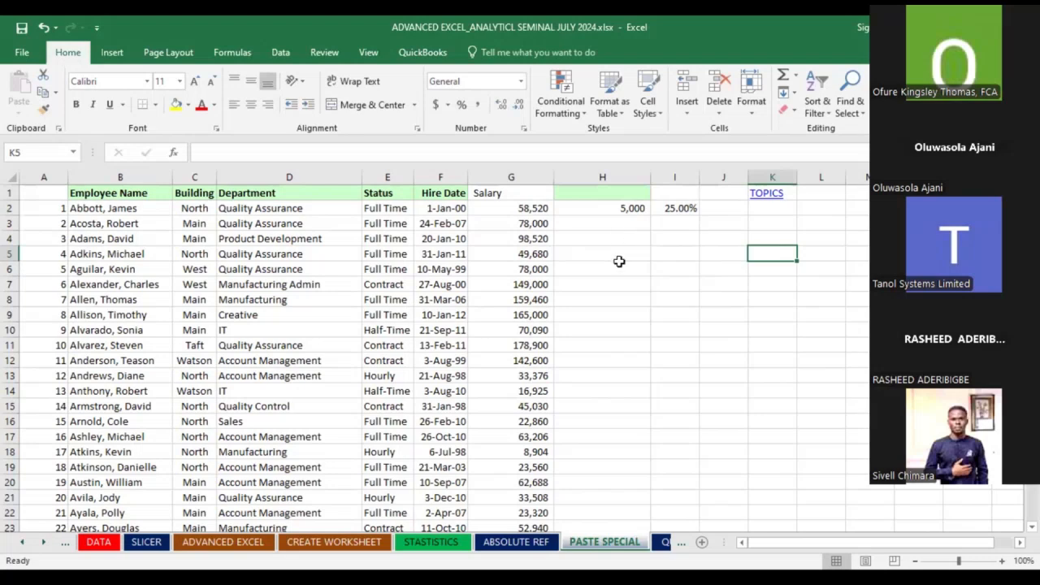
# Copy the salaries in G2:G742 of the PASTE SPECIAL sheet
pyautogui.click(541, 208)
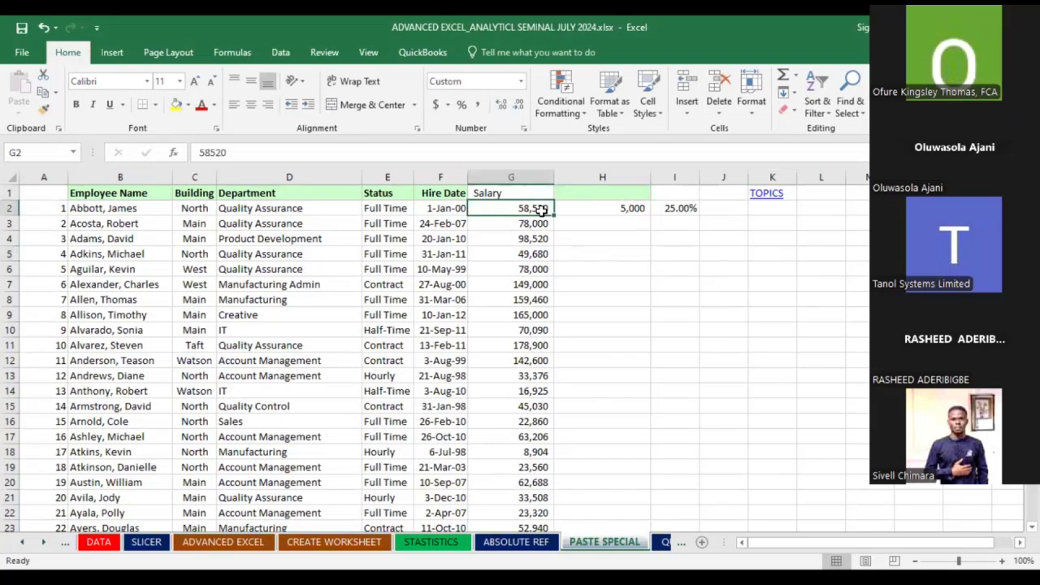
pyautogui.hotkey('ctrl', 'shift', 'Down')
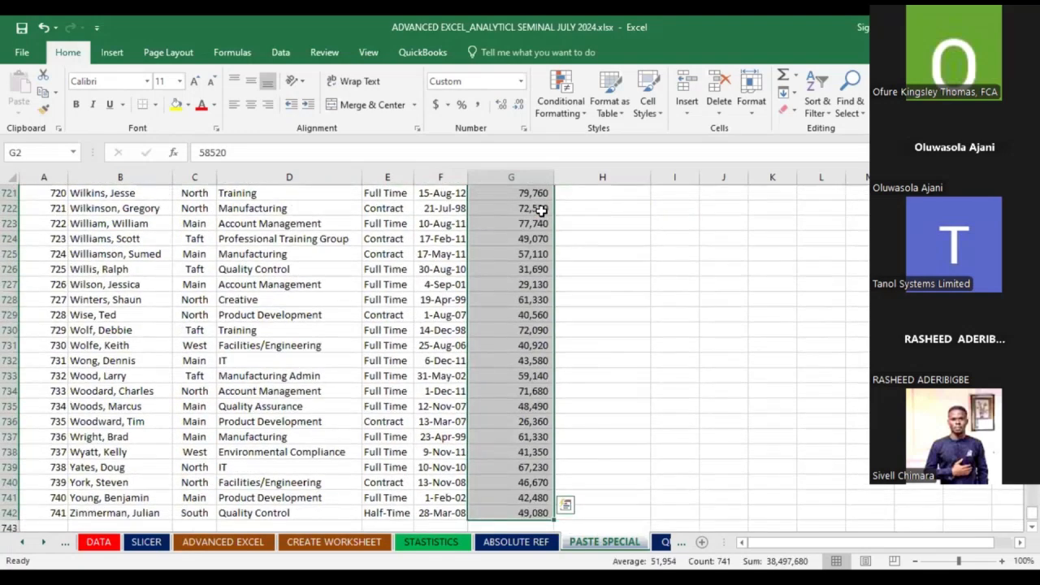
pyautogui.hotkey('ctrl', 'c')
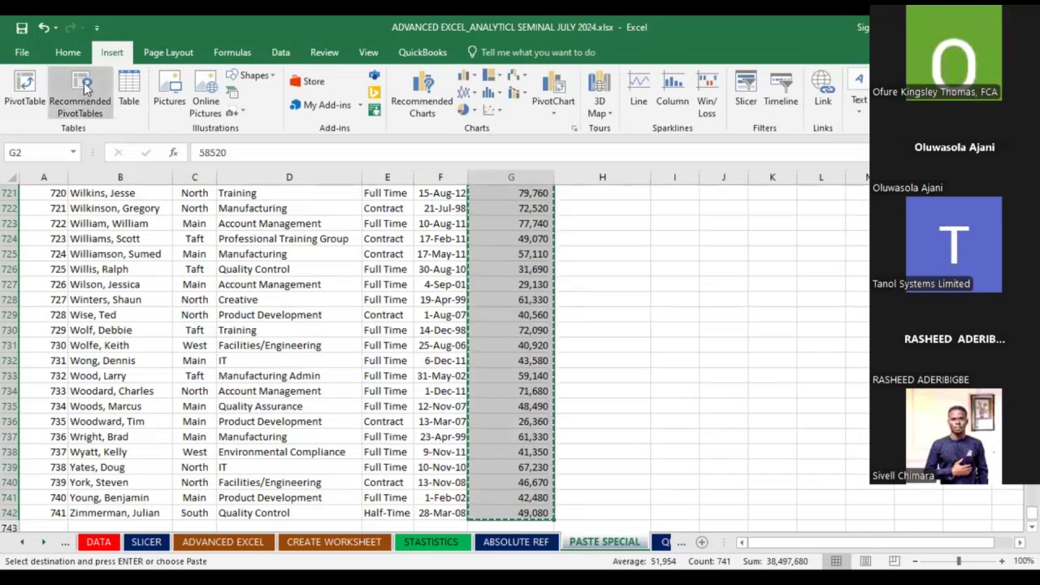
pyautogui.click(71, 54)
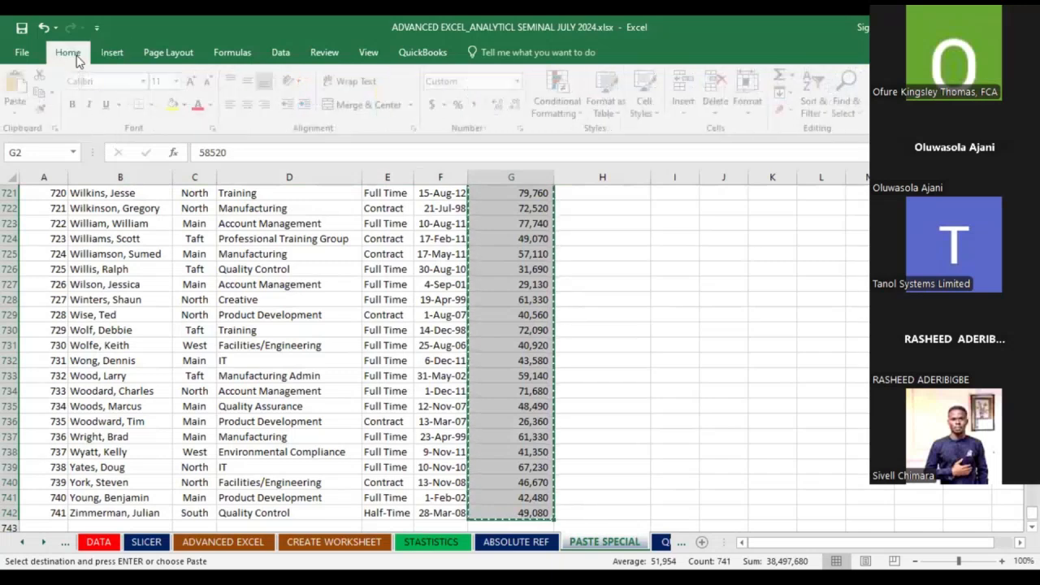
pyautogui.rightClick(542, 270)
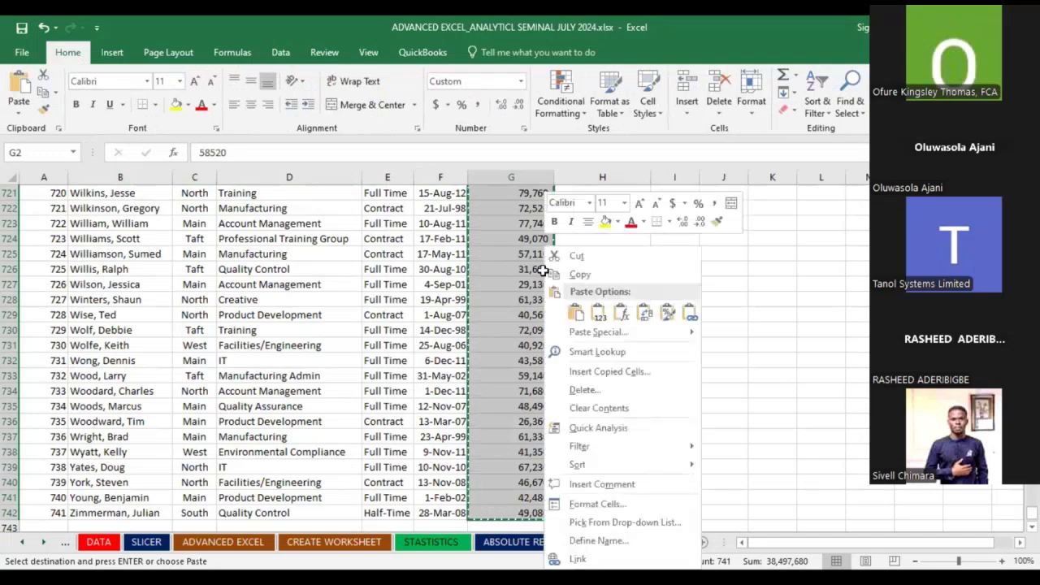
pyautogui.click(577, 315)
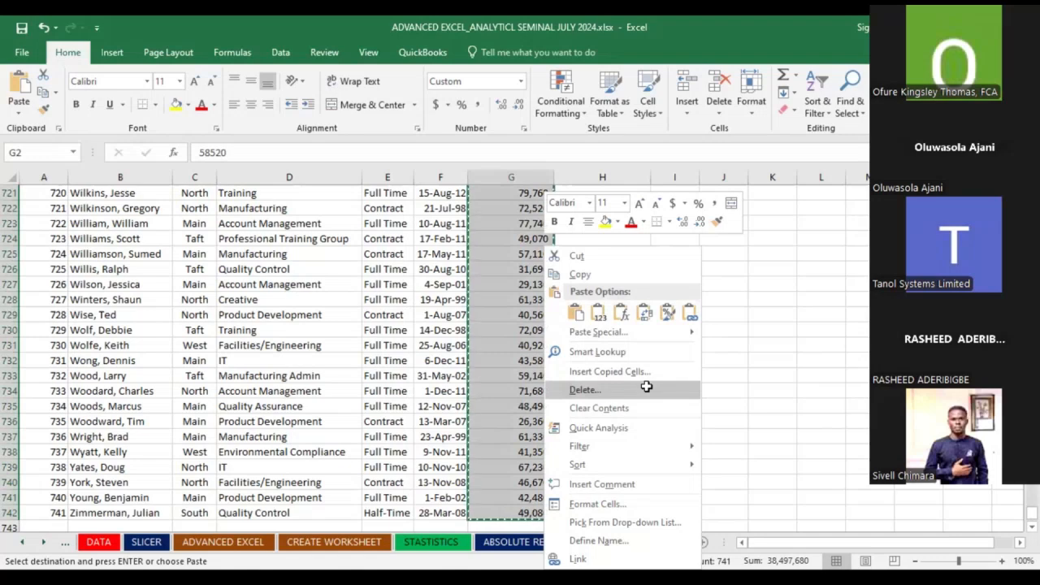
pyautogui.click(660, 329)
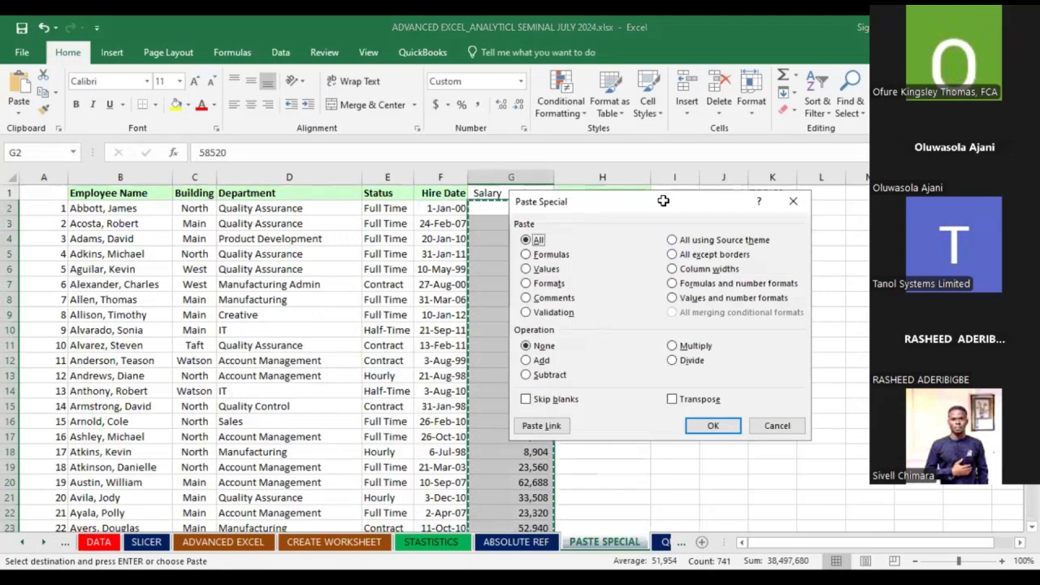
pyautogui.moveTo(663, 200); pyautogui.dragTo(813, 227)
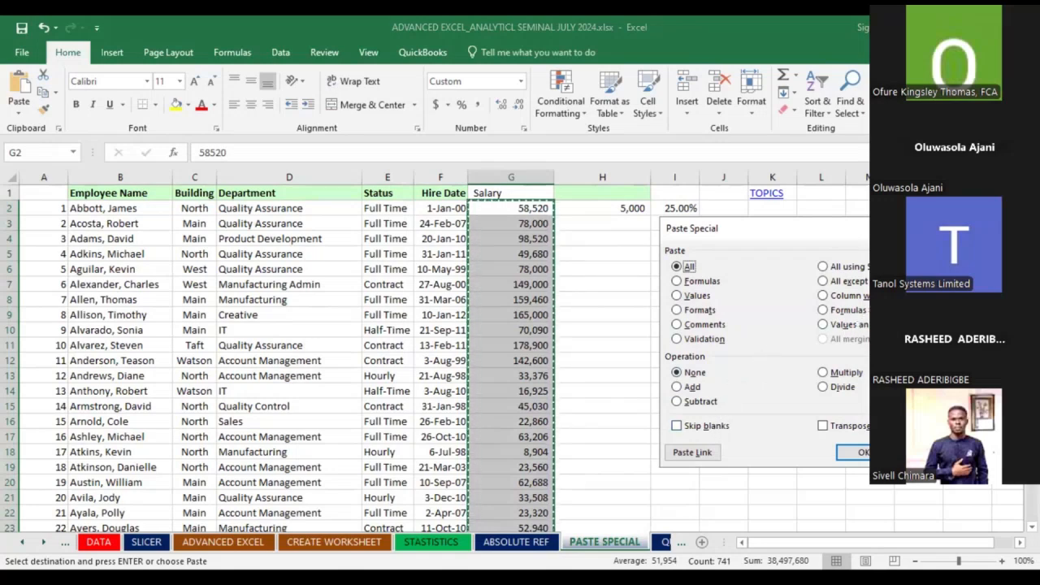
pyautogui.click(681, 386)
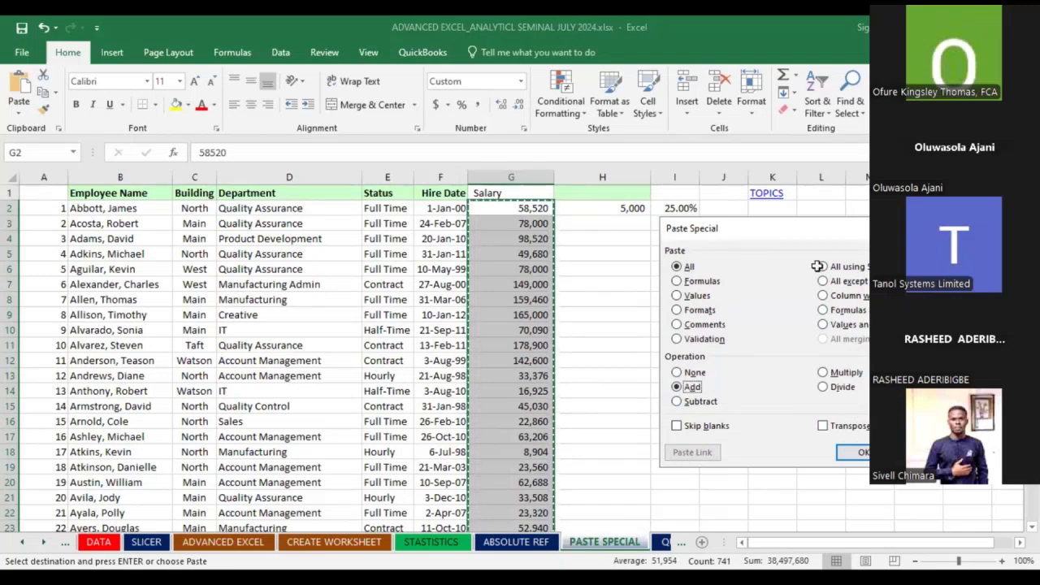
pyautogui.press('Escape')
# Paste the copied salaries into the Salary column from cell G4 with Paste Special All and no operation, and undo back past the H2 entry
pyautogui.click(639, 210)
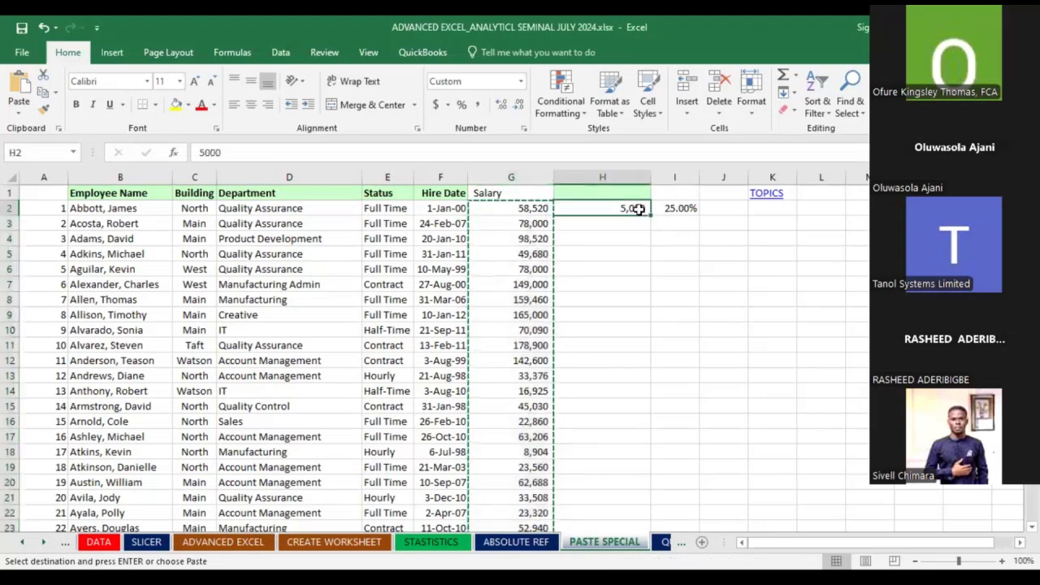
pyautogui.click(544, 240)
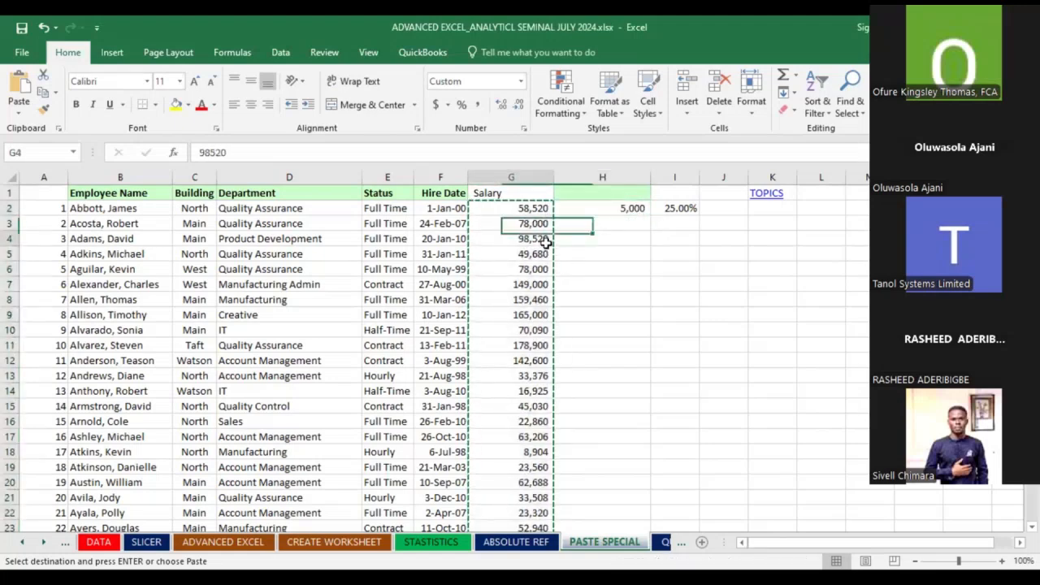
pyautogui.rightClick(545, 240)
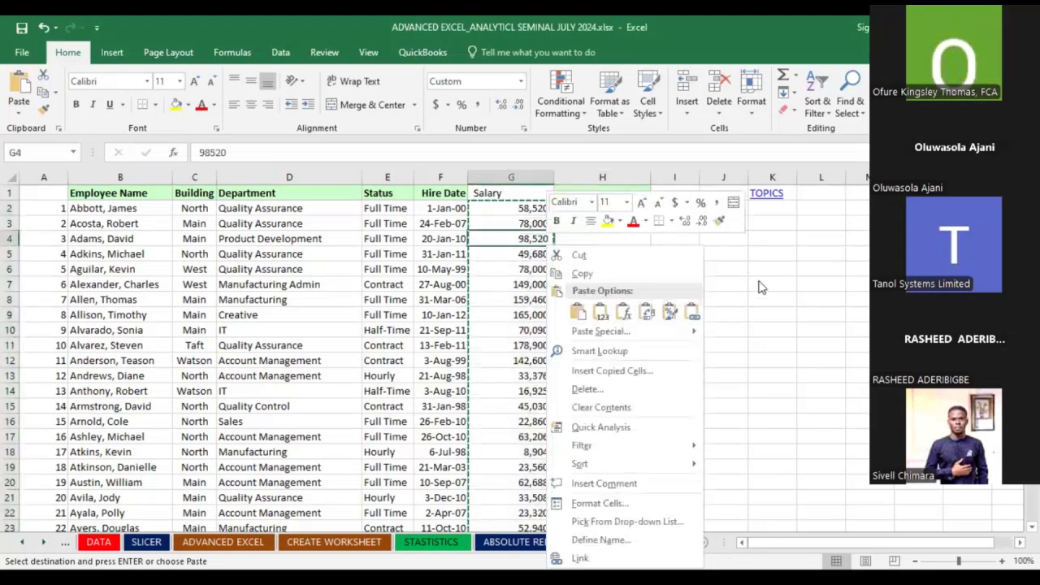
pyautogui.click(641, 334)
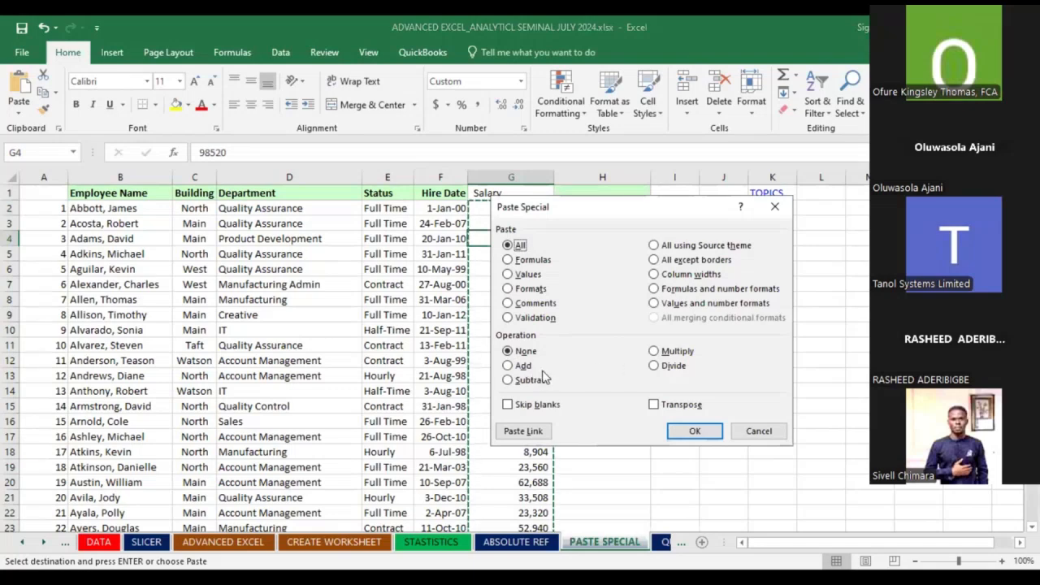
pyautogui.click(694, 431)
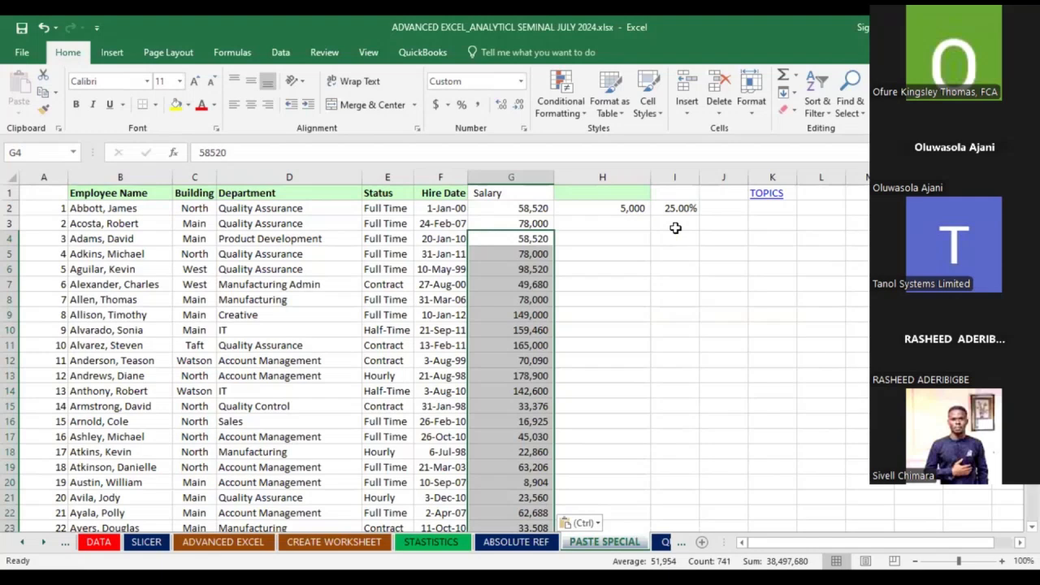
pyautogui.hotkey('ctrl', 'z')
pyautogui.hotkey('ctrl', 'z')
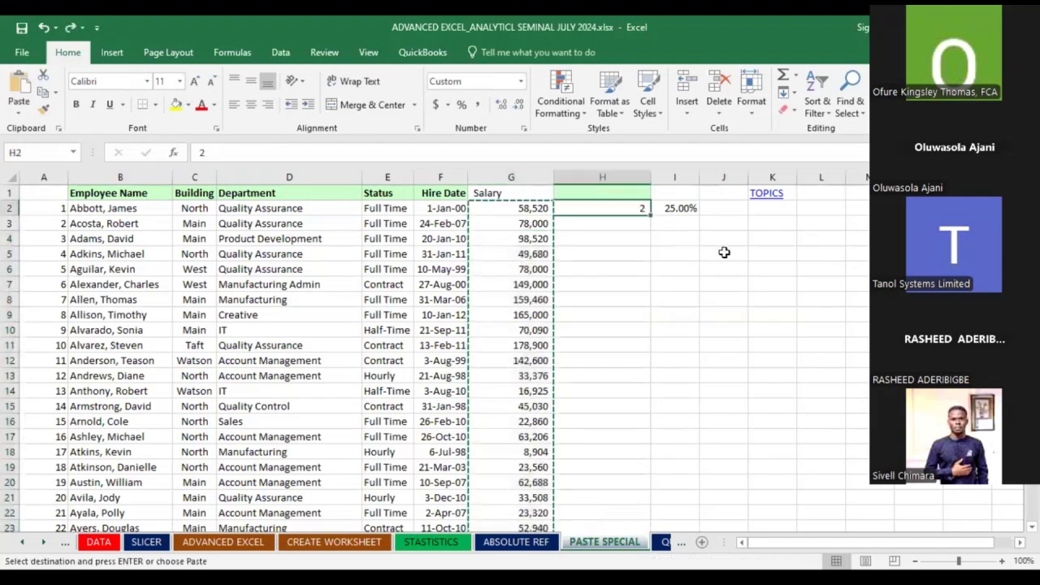
# Enter 5000 in cell H2 again
pyautogui.press('Escape')
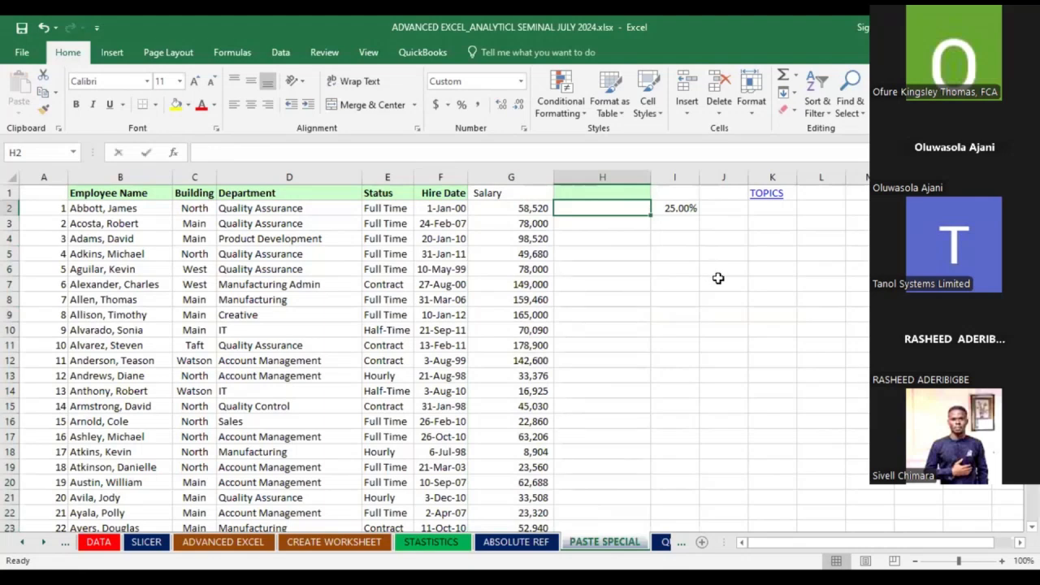
pyautogui.write('5000')
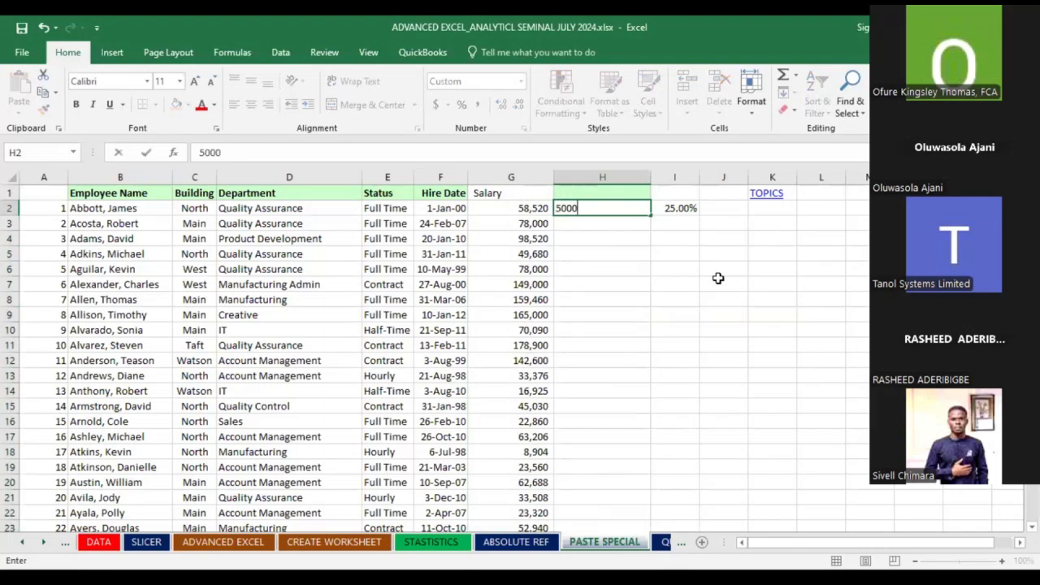
pyautogui.click(628, 237)
pyautogui.click(632, 211)
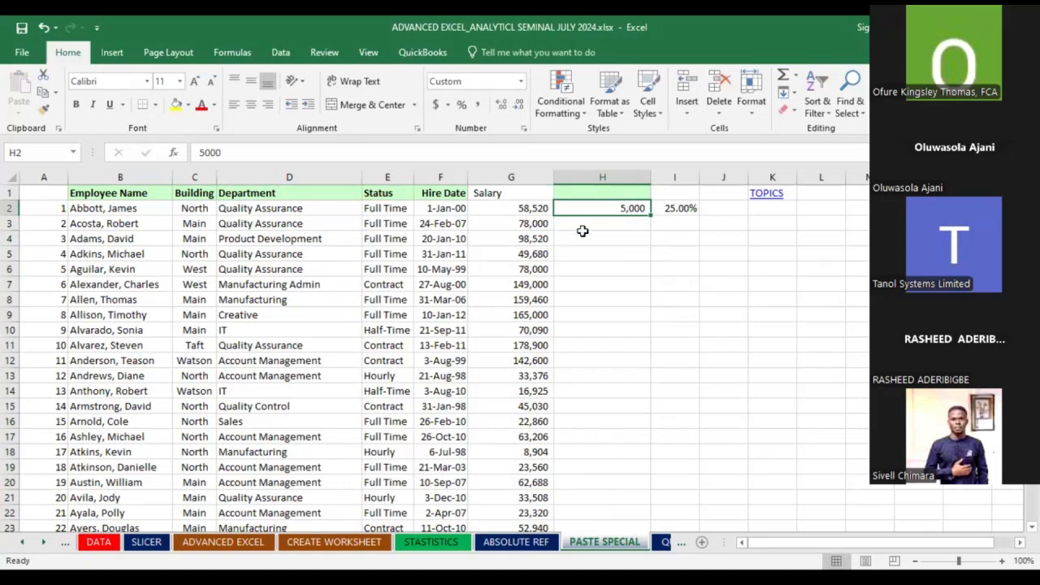
# Copy the whole list of salaries in G2:G742 and return to the top of the sheet
pyautogui.click(533, 206)
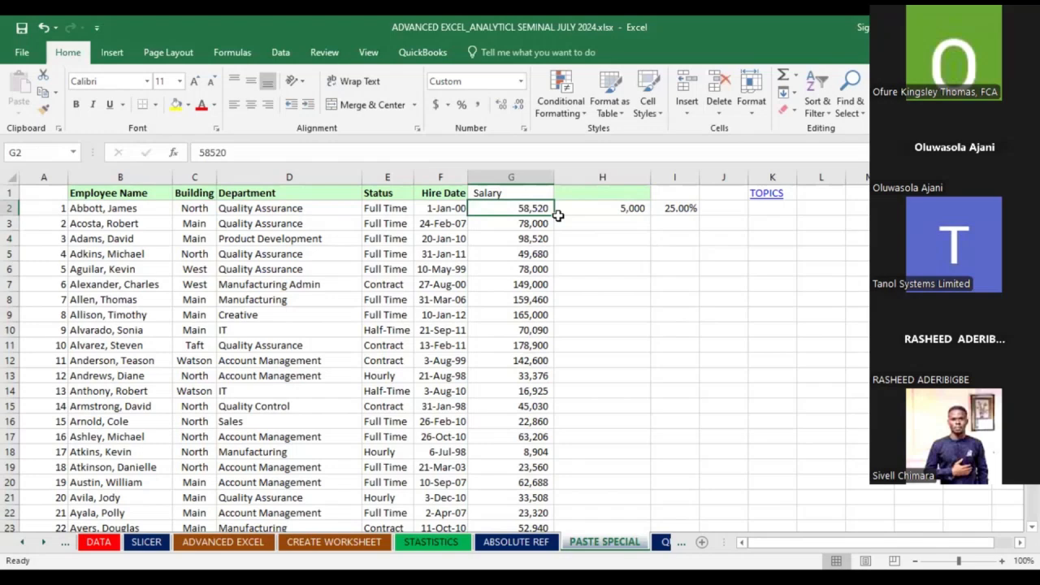
pyautogui.hotkey('ctrl', 'shift', 'Down')
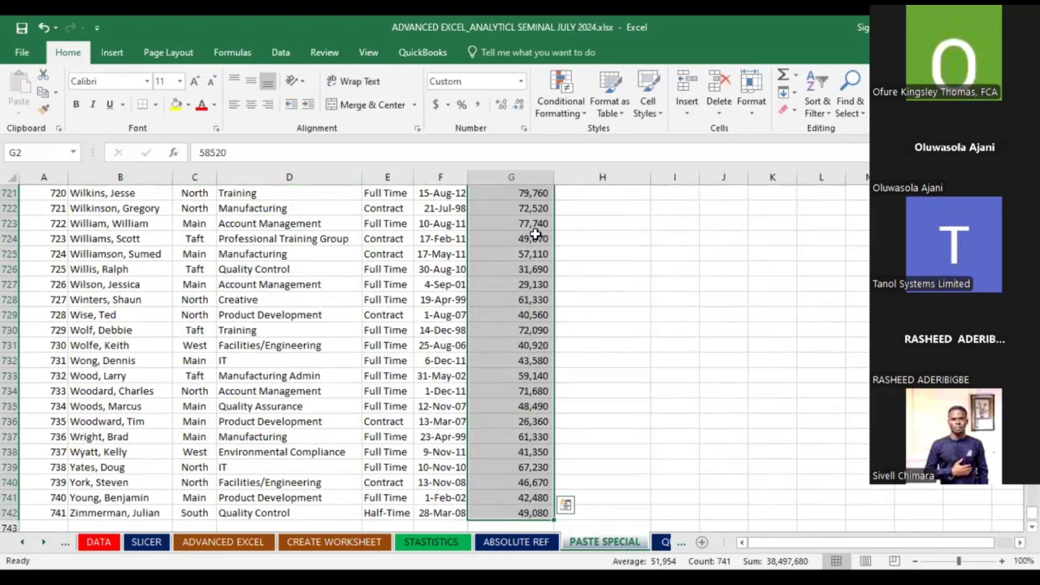
pyautogui.rightClick(534, 234)
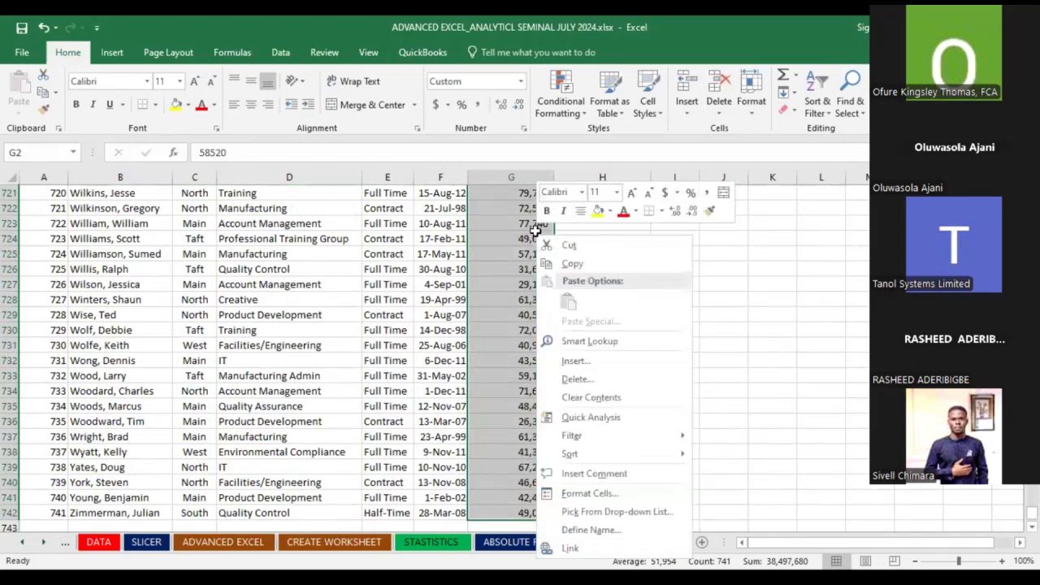
pyautogui.click(631, 262)
pyautogui.hotkey('ctrl', 'BackSpace')
# Paste the copied salaries from cell H2 downwards with Paste Special All and no operation, and undo the paste
pyautogui.click(638, 208)
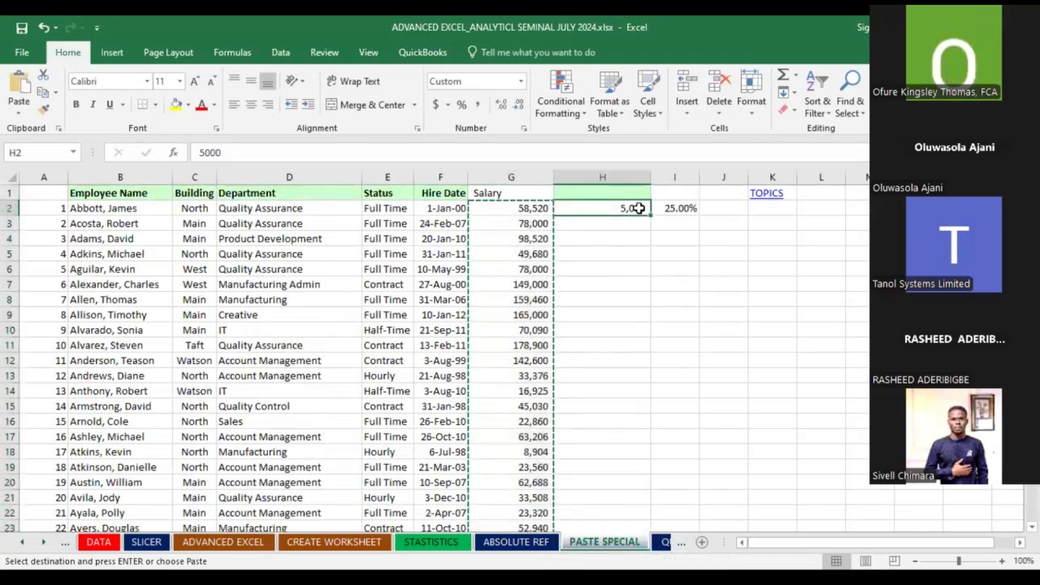
pyautogui.rightClick(637, 208)
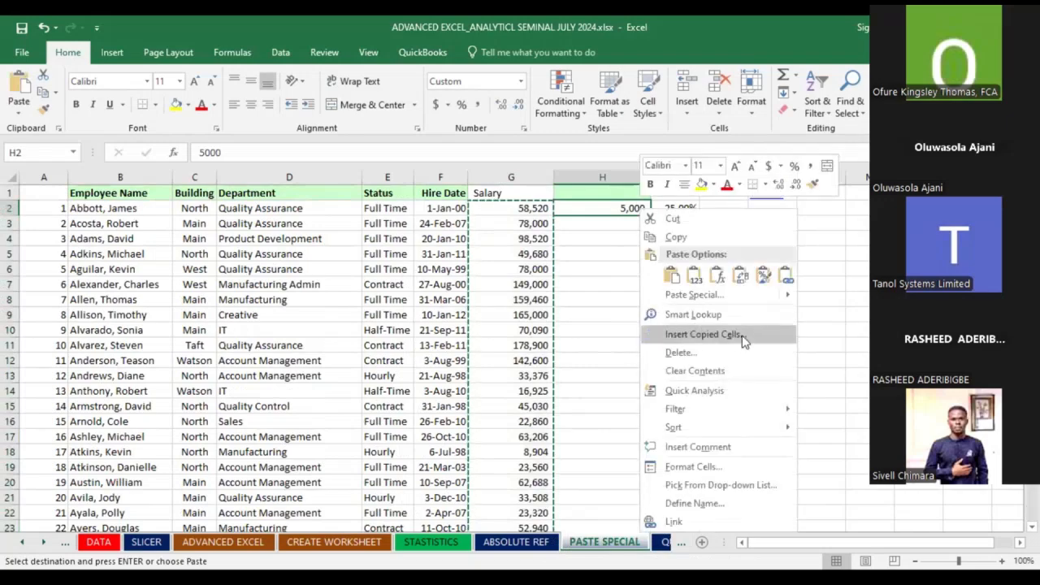
pyautogui.click(736, 300)
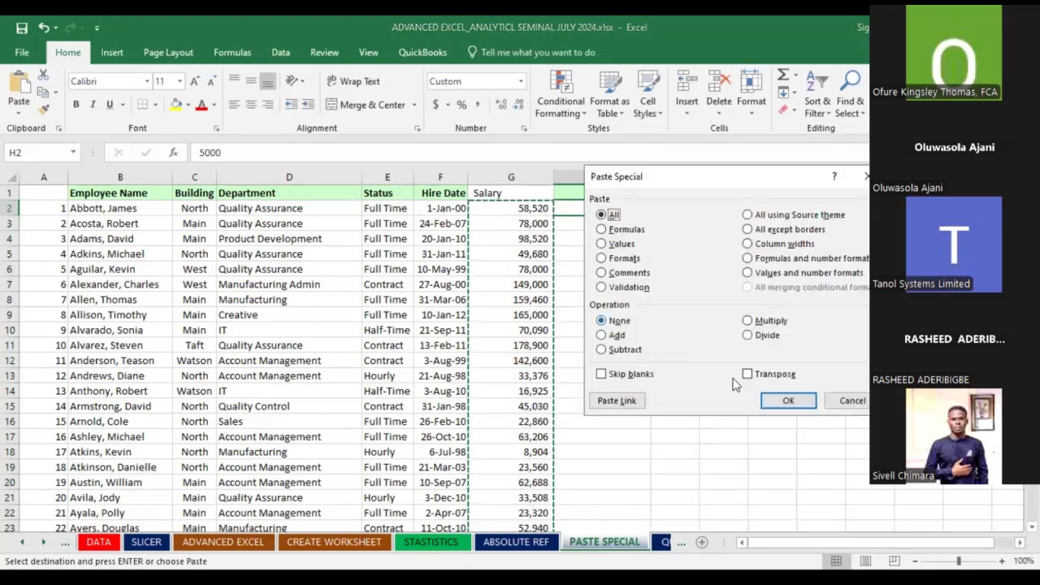
pyautogui.click(788, 402)
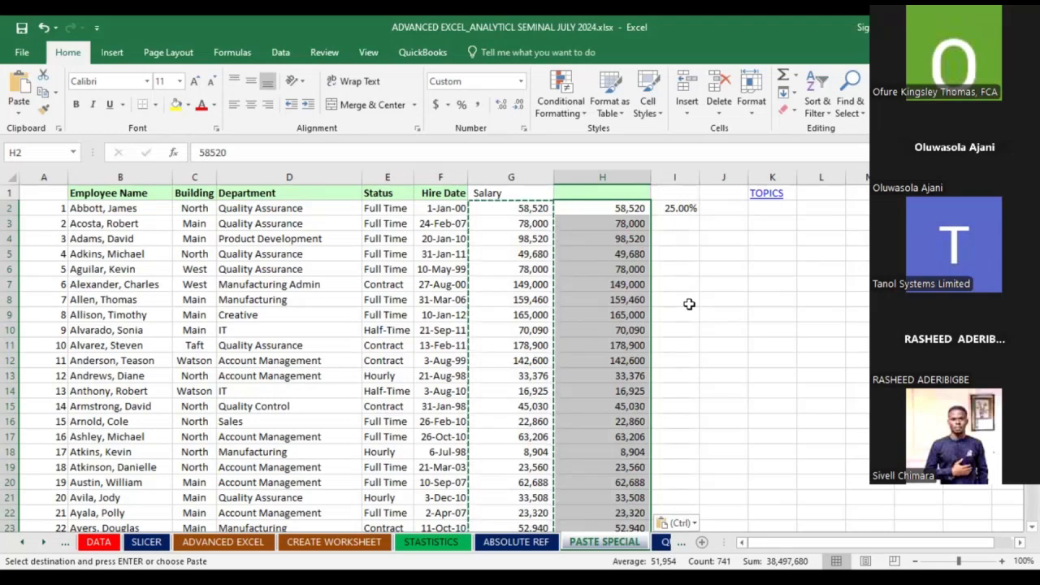
pyautogui.hotkey('ctrl', 'z')
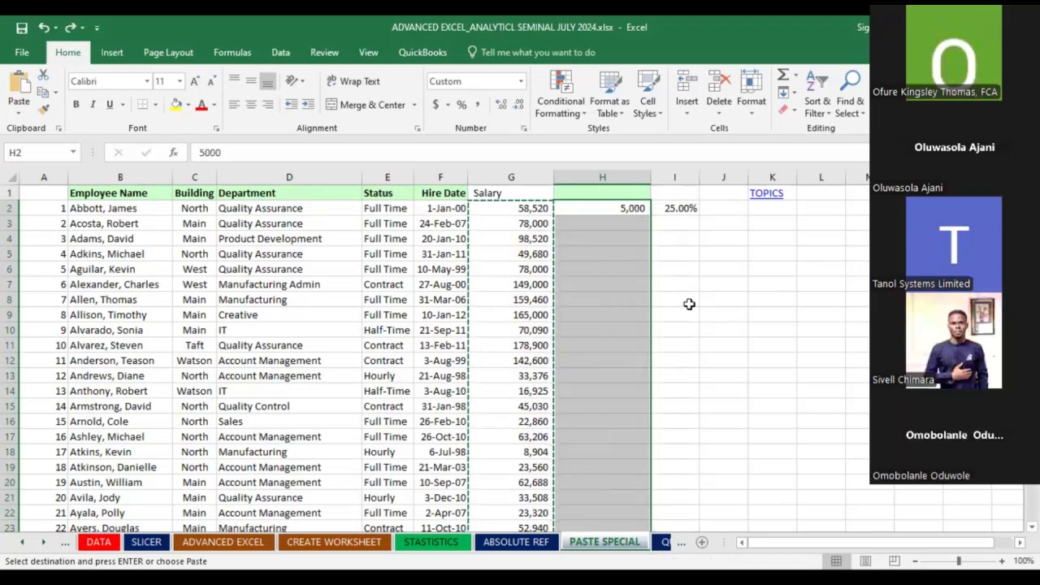
pyautogui.click(718, 268)
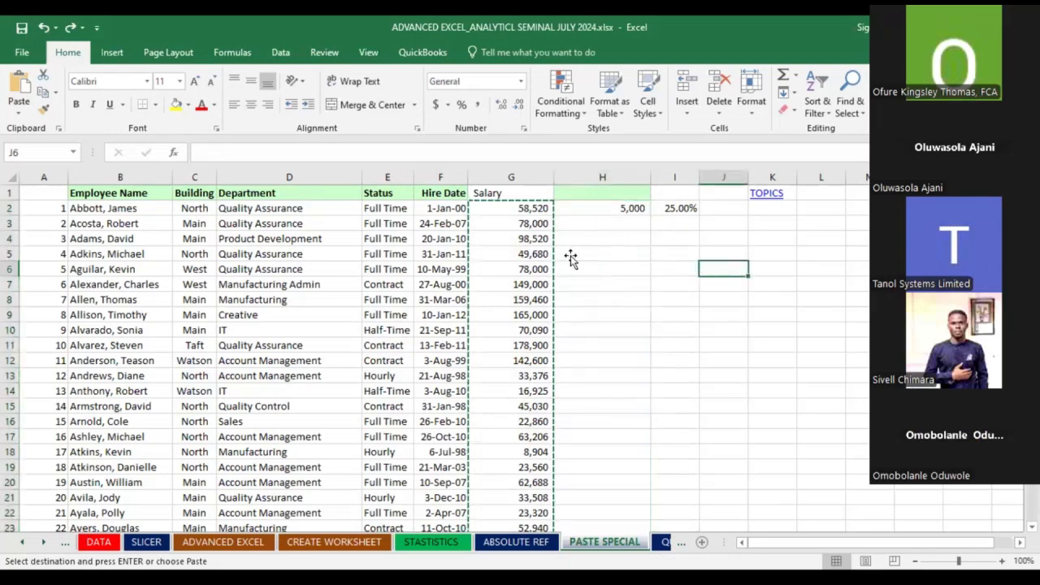
pyautogui.click(528, 239)
pyautogui.rightClick(533, 241)
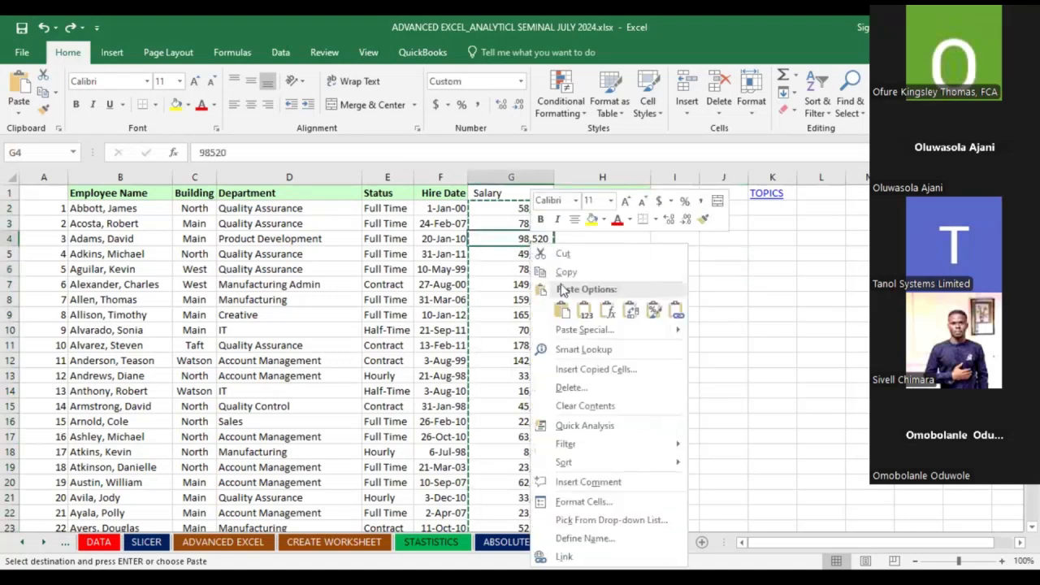
pyautogui.press('Escape')
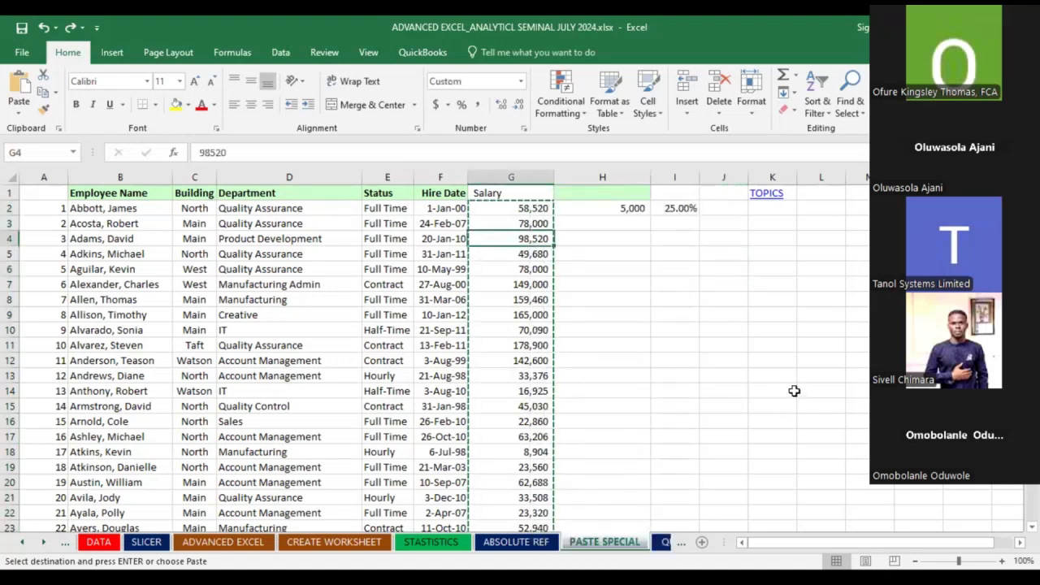
pyautogui.press('Escape')
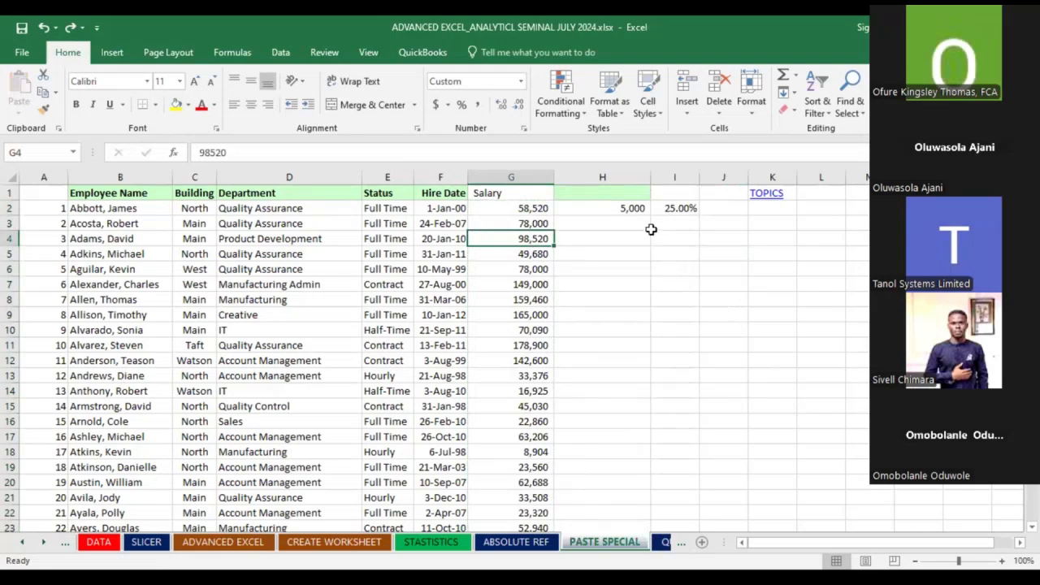
# Paste the copied 5000 from cell H2 over all salaries in G2:G742 with Paste Special All and no operation, and undo the paste
pyautogui.click(635, 209)
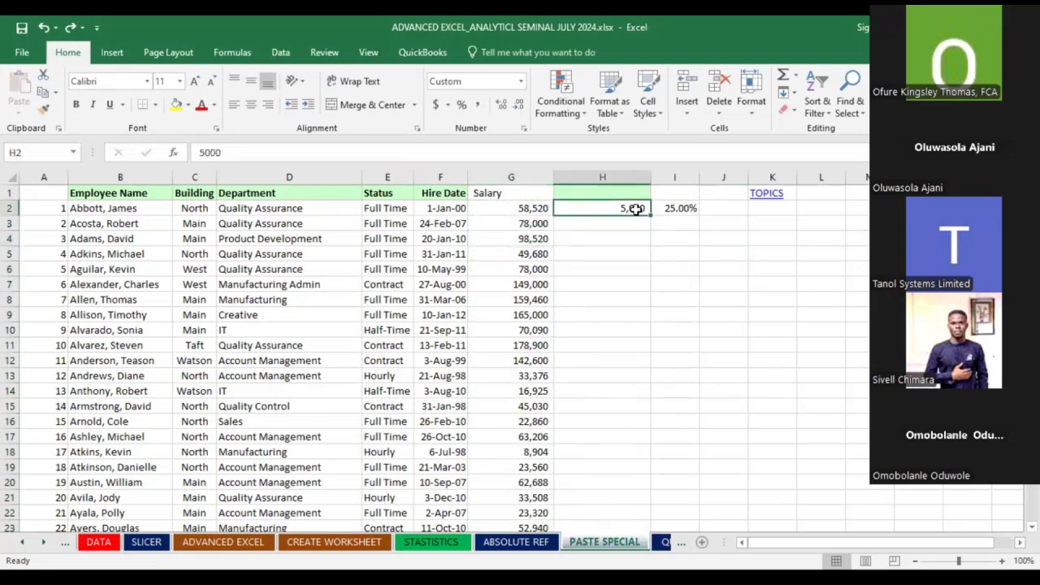
pyautogui.rightClick(636, 209)
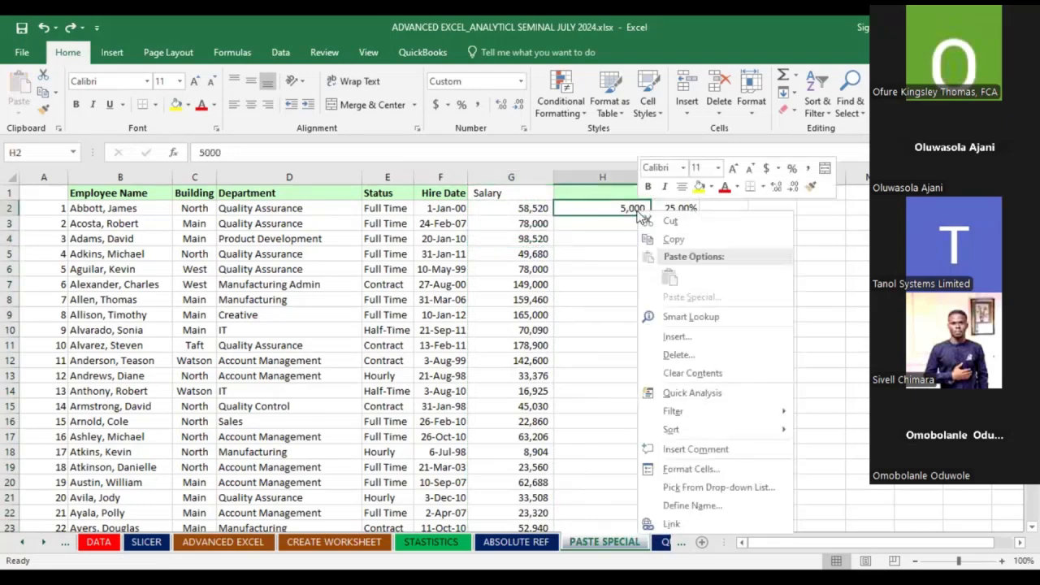
pyautogui.click(673, 240)
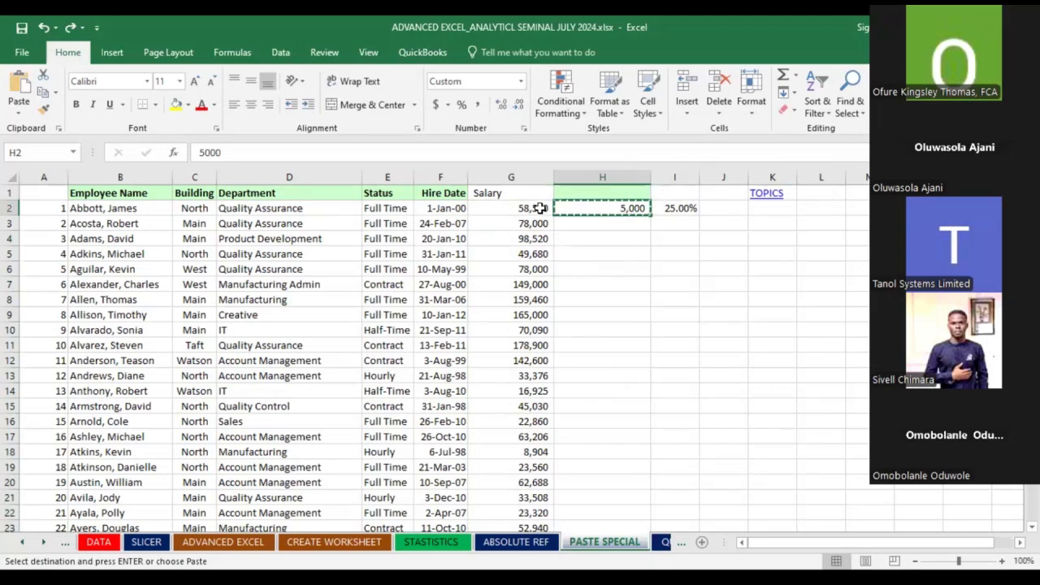
pyautogui.click(540, 208)
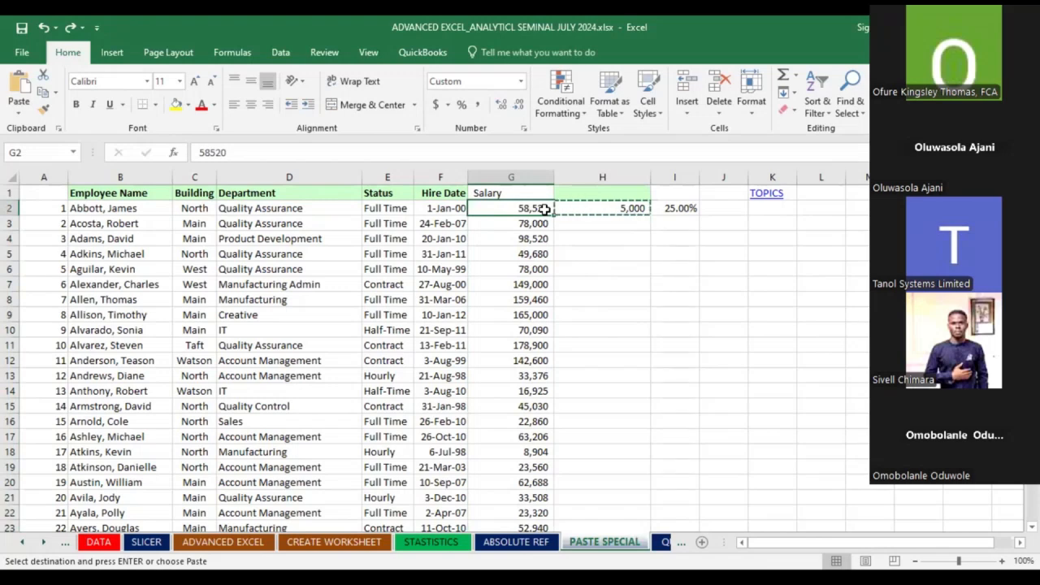
pyautogui.hotkey('ctrl', 'shift', 'Down')
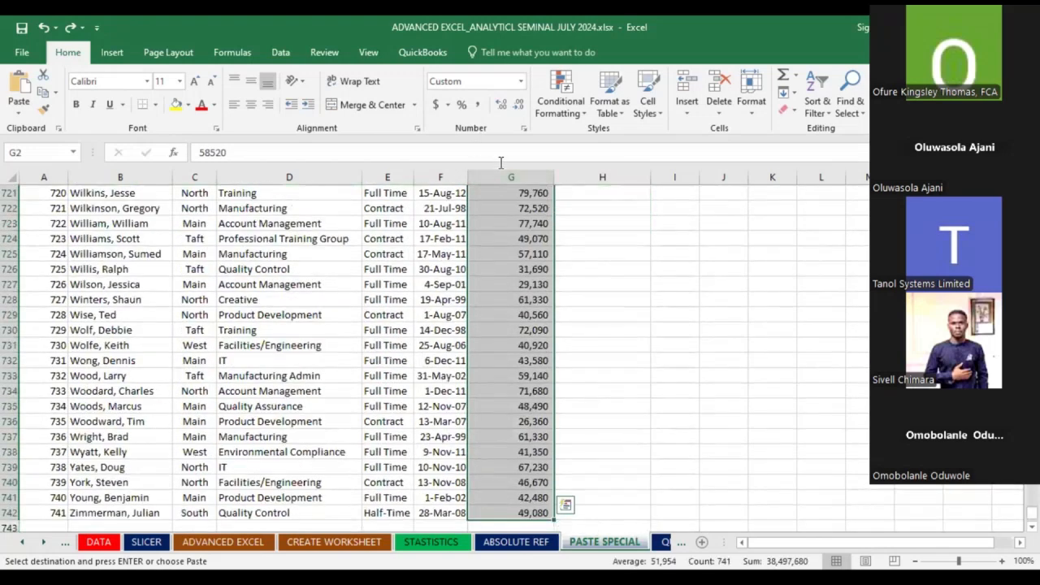
pyautogui.rightClick(529, 223)
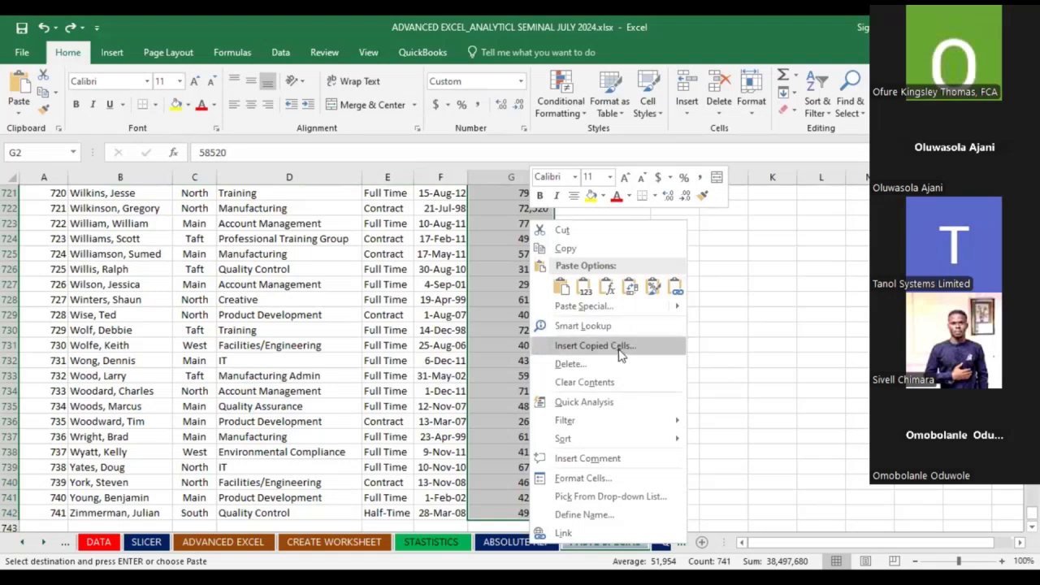
pyautogui.click(593, 305)
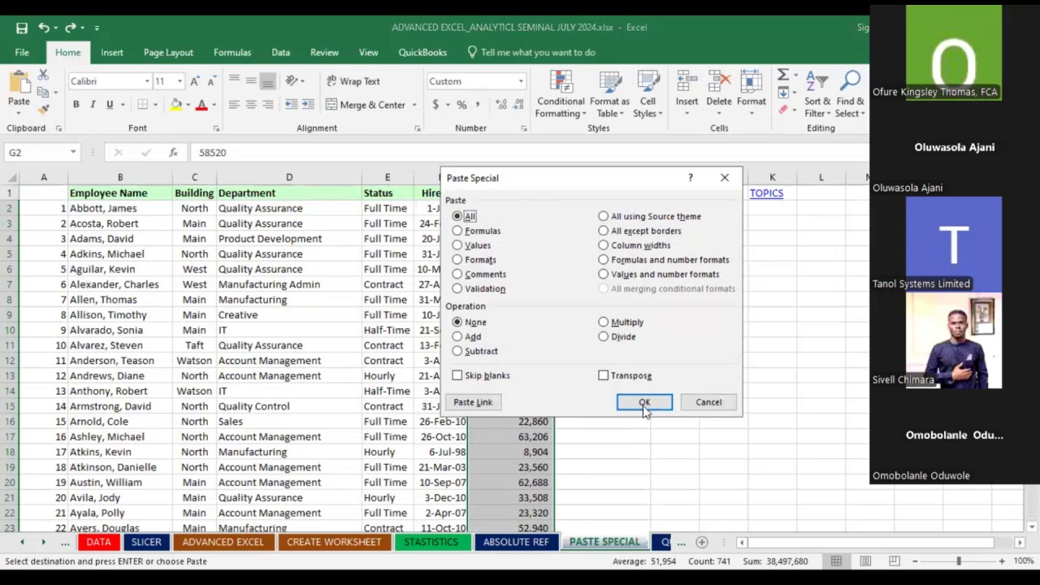
pyautogui.click(642, 401)
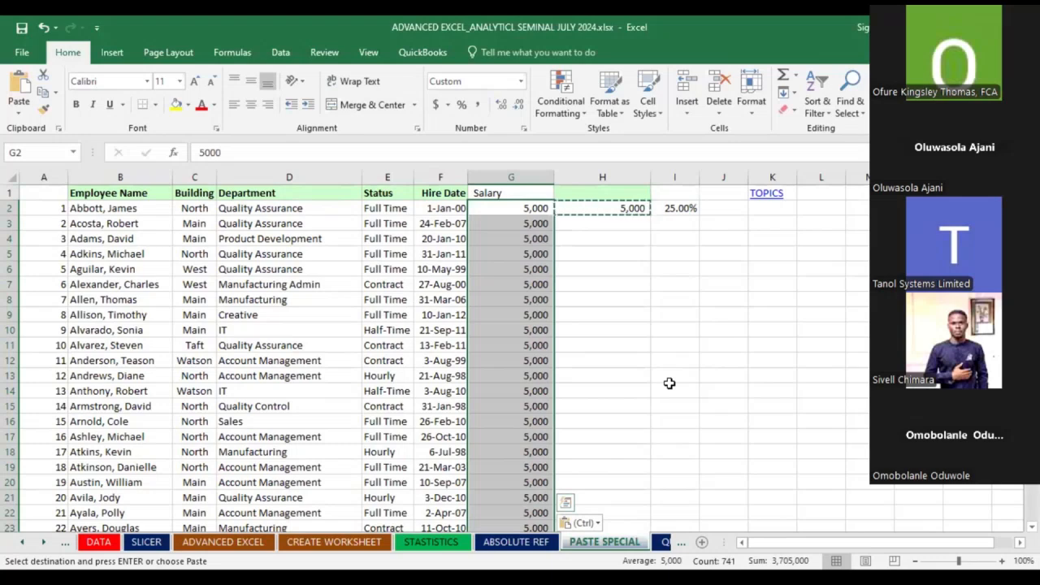
pyautogui.hotkey('ctrl', 'z')
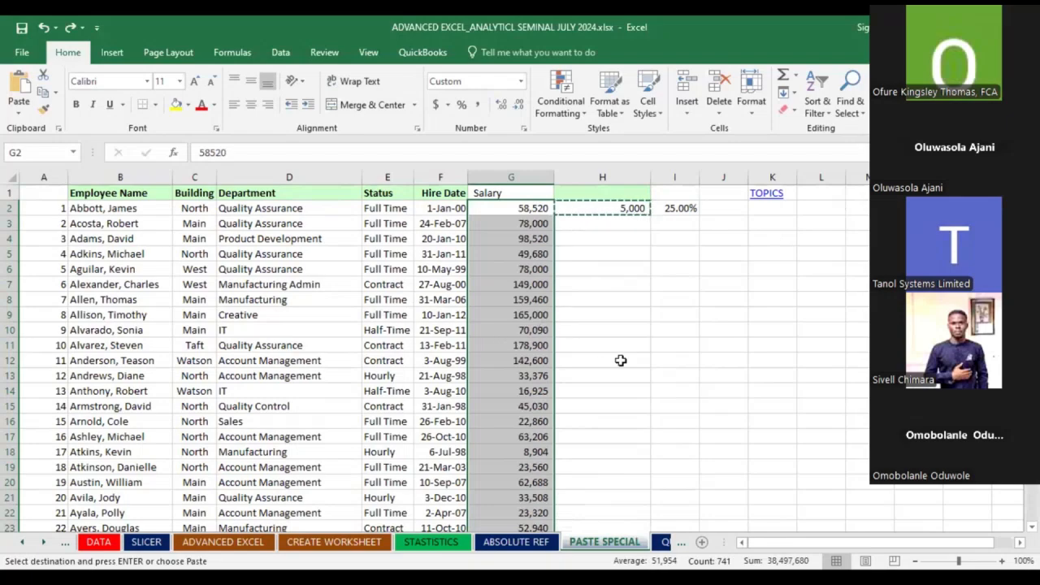
pyautogui.press('Escape')
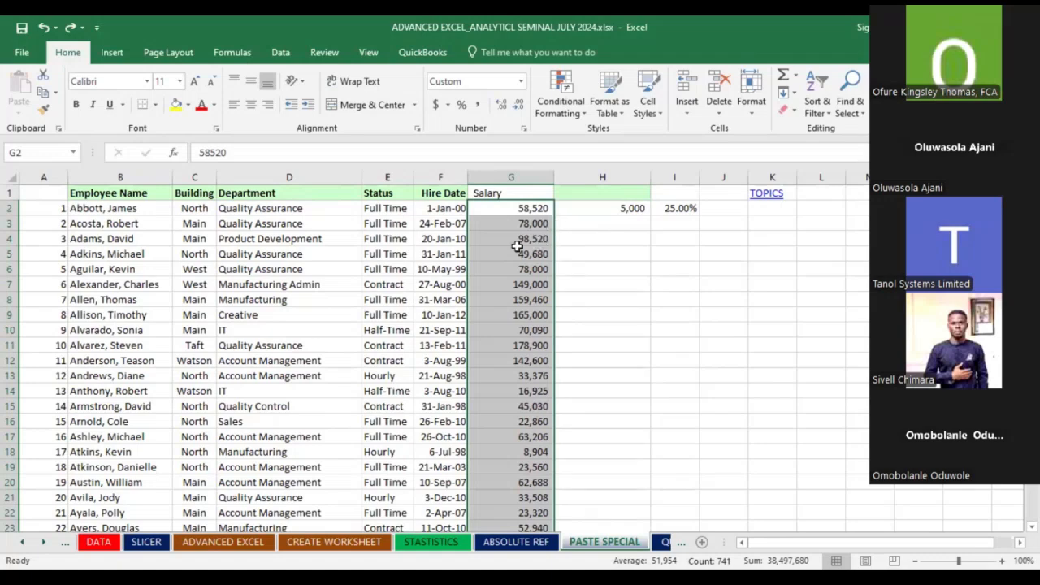
# Add the 5000 in cell H2 to all salaries in G2:G742 using the Paste Special Add operation, and undo the addition
pyautogui.click(634, 210)
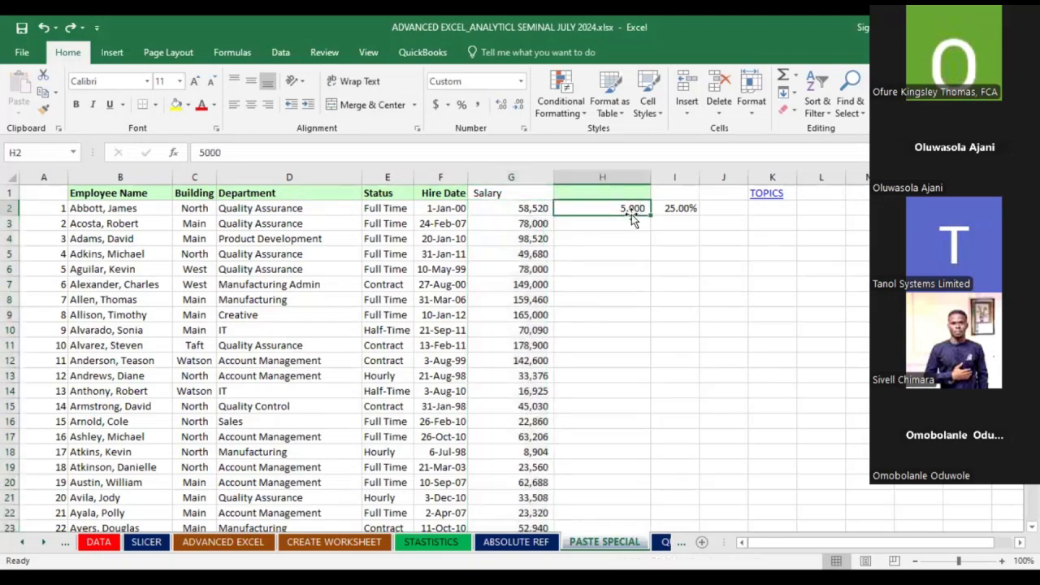
pyautogui.hotkey('ctrl', 'c')
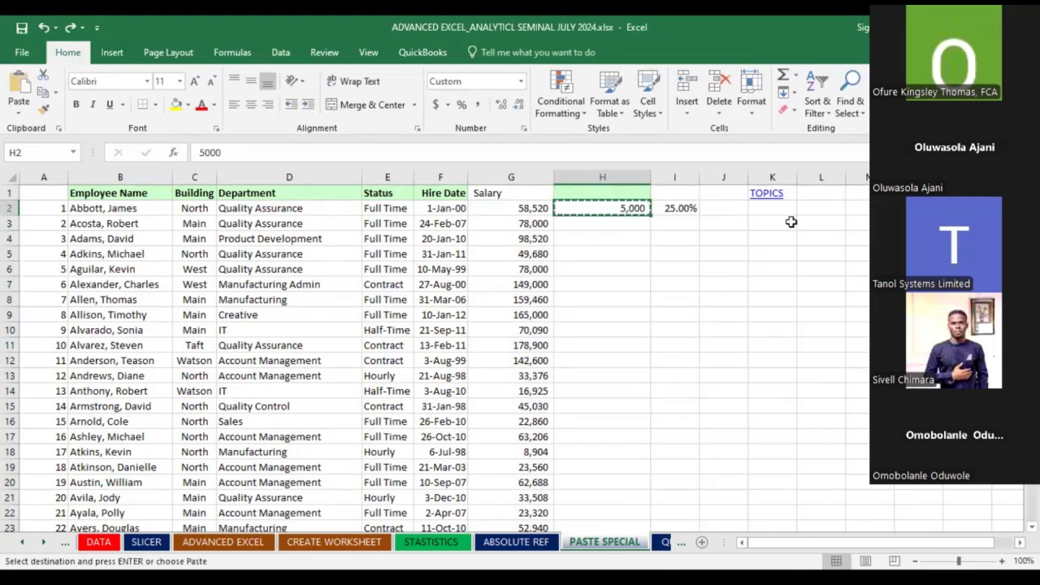
pyautogui.click(538, 205)
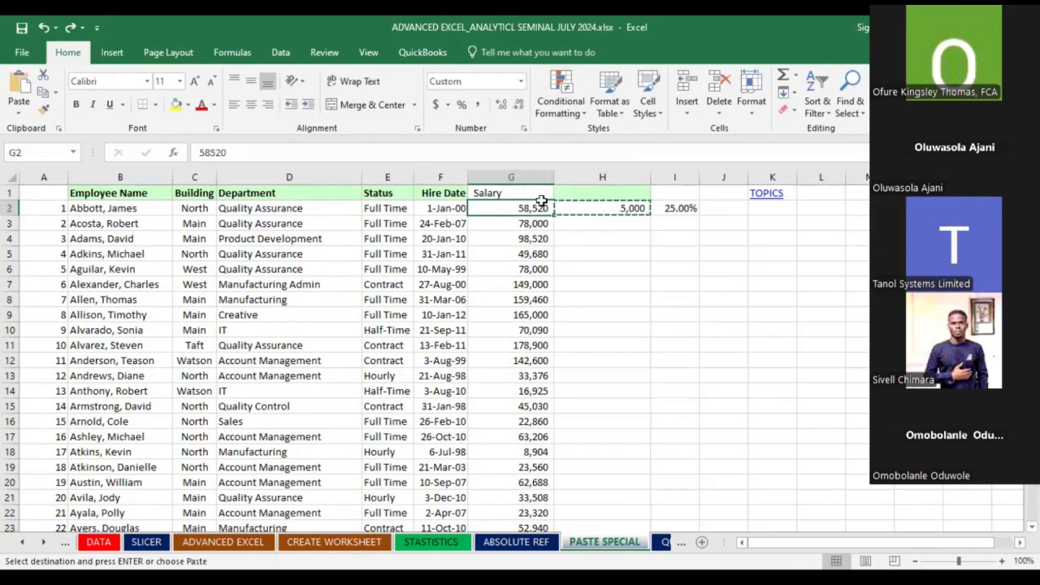
pyautogui.hotkey('ctrl', 'shift', 'Down')
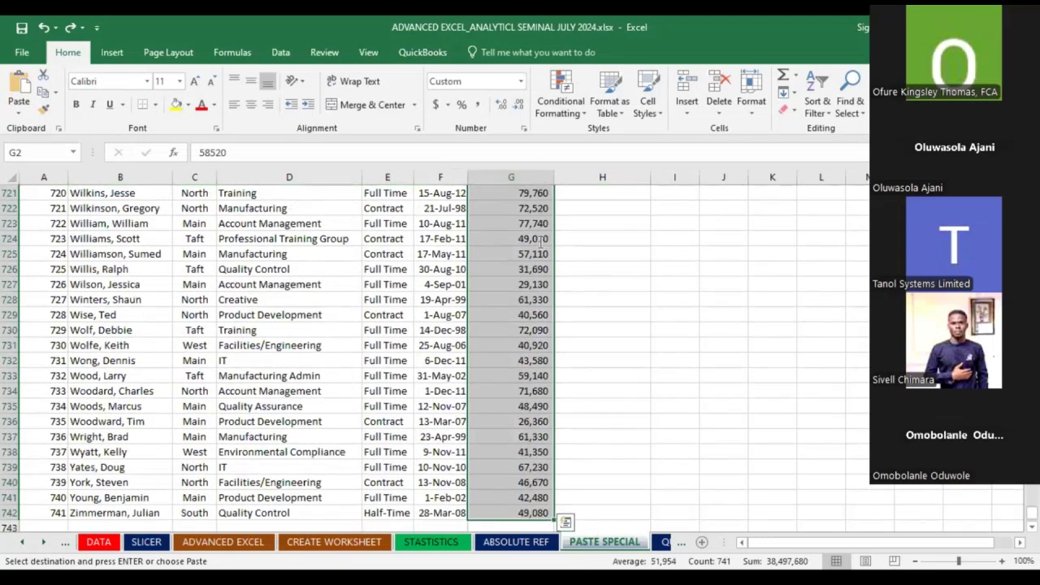
pyautogui.rightClick(541, 238)
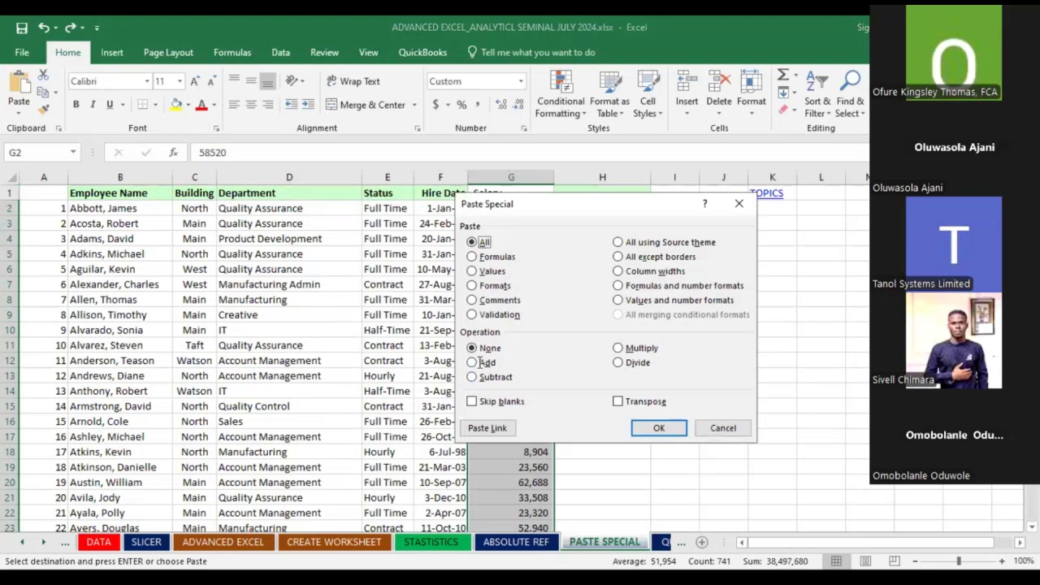
pyautogui.click(480, 362)
pyautogui.click(658, 428)
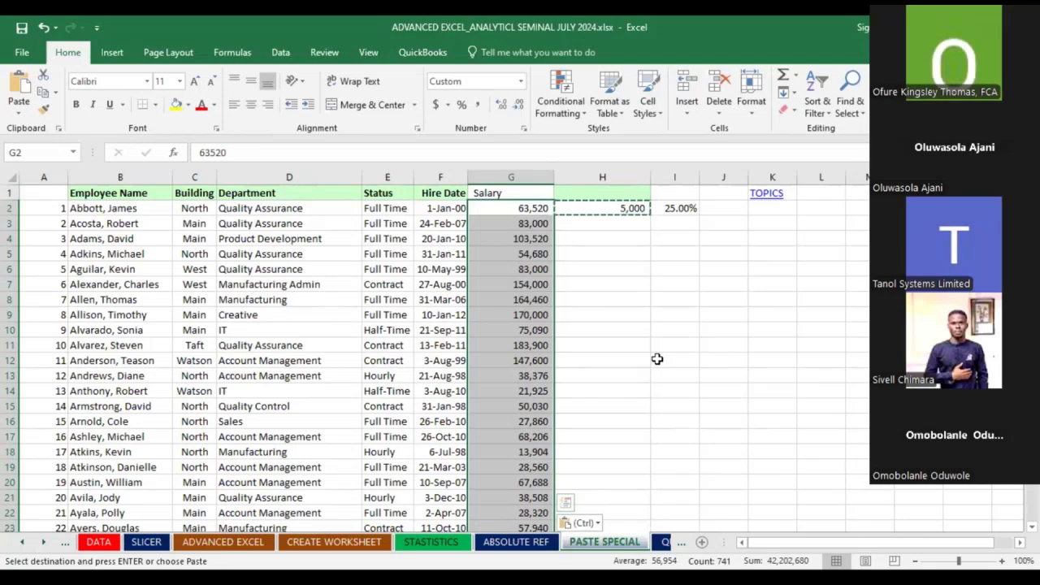
pyautogui.press('Escape')
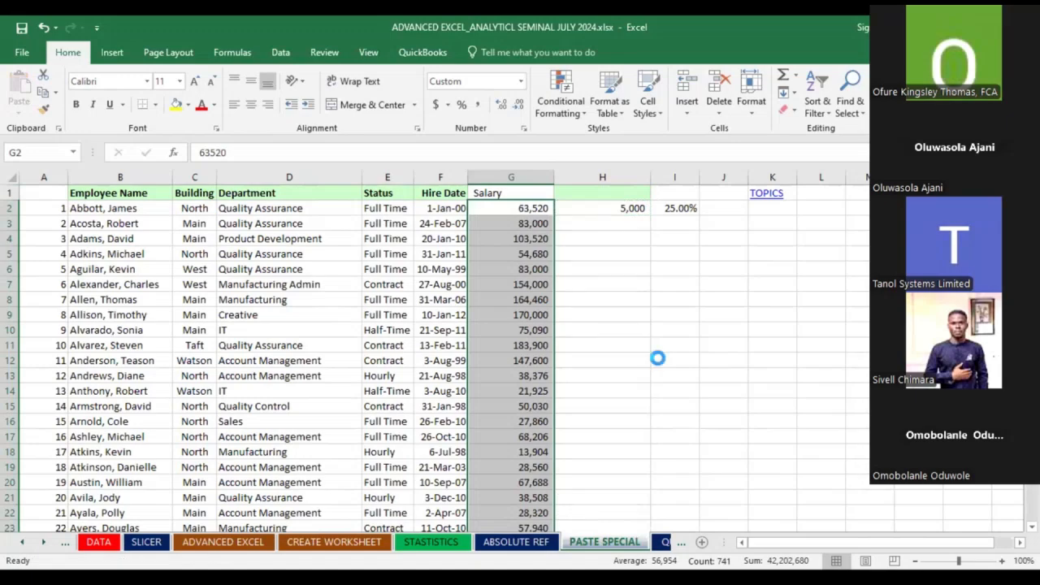
pyautogui.hotkey('ctrl', 'z')
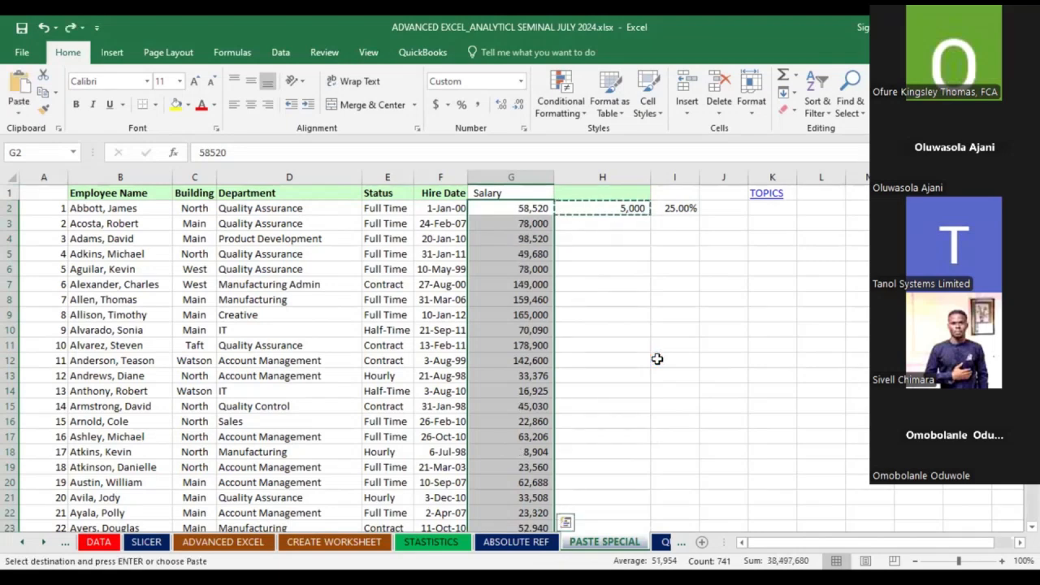
pyautogui.press('Escape')
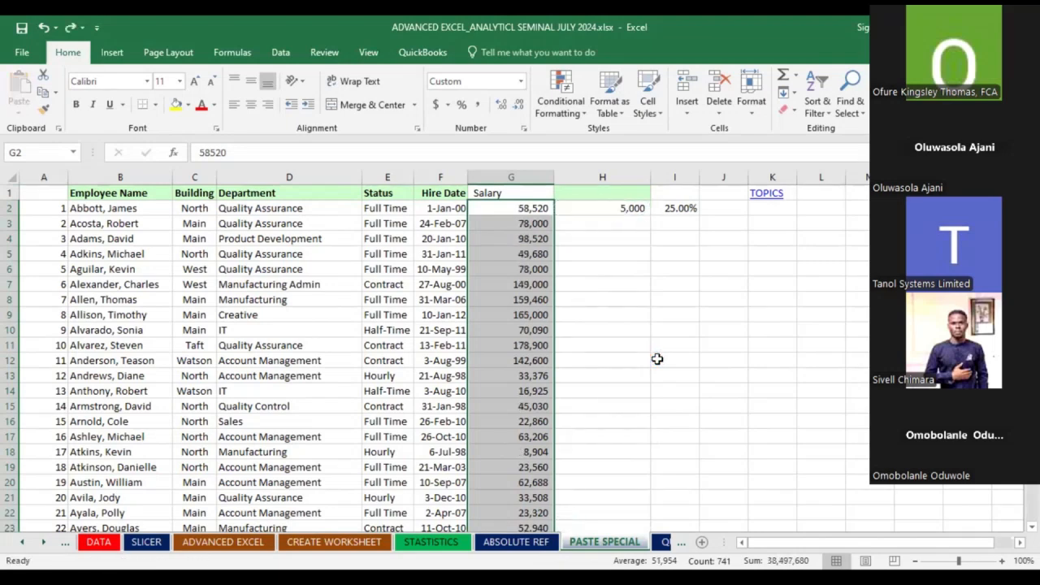
# Copy cell H2 again and add its 5000 to every salary in G2:G742 with Paste Special All and the Add operation
pyautogui.click(630, 209)
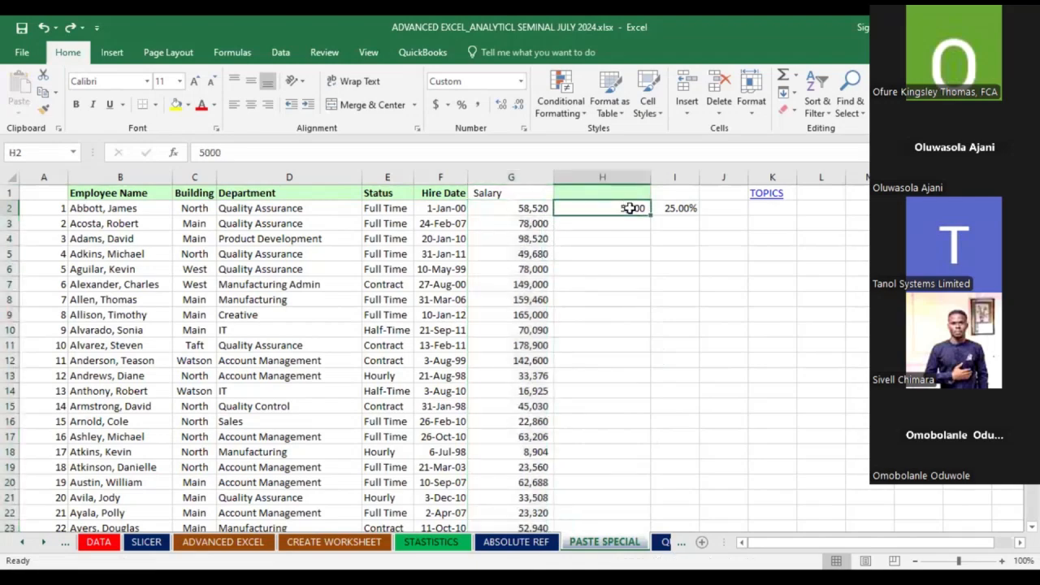
pyautogui.rightClick(630, 208)
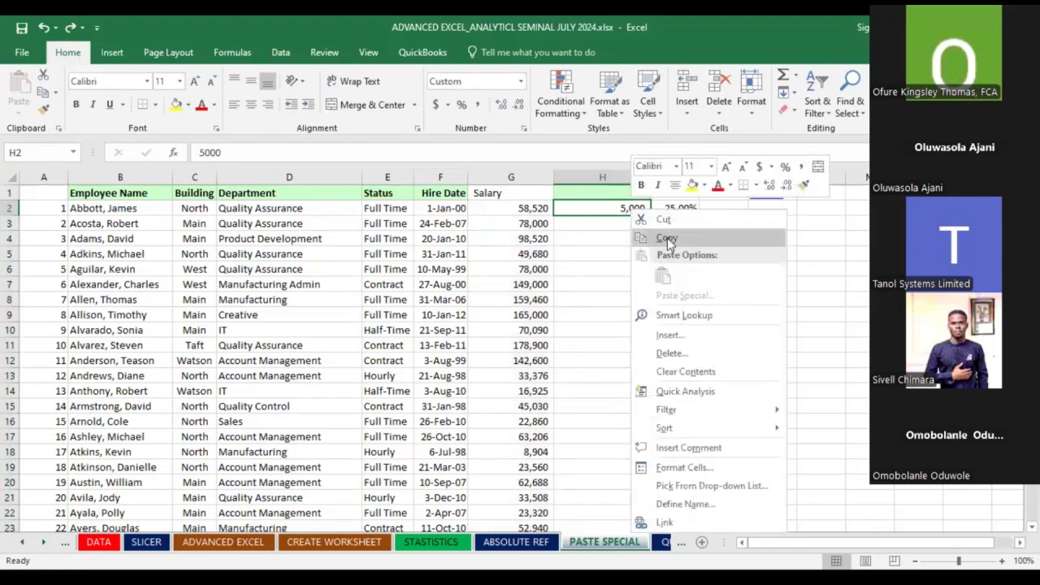
pyautogui.click(666, 239)
pyautogui.click(541, 209)
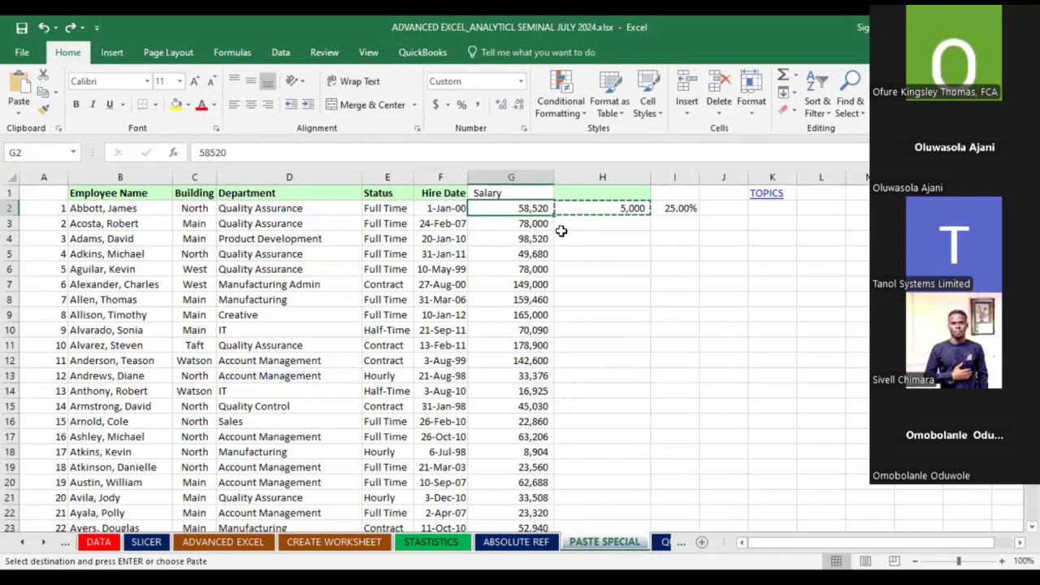
pyautogui.hotkey('ctrl', 'shift', 'Down')
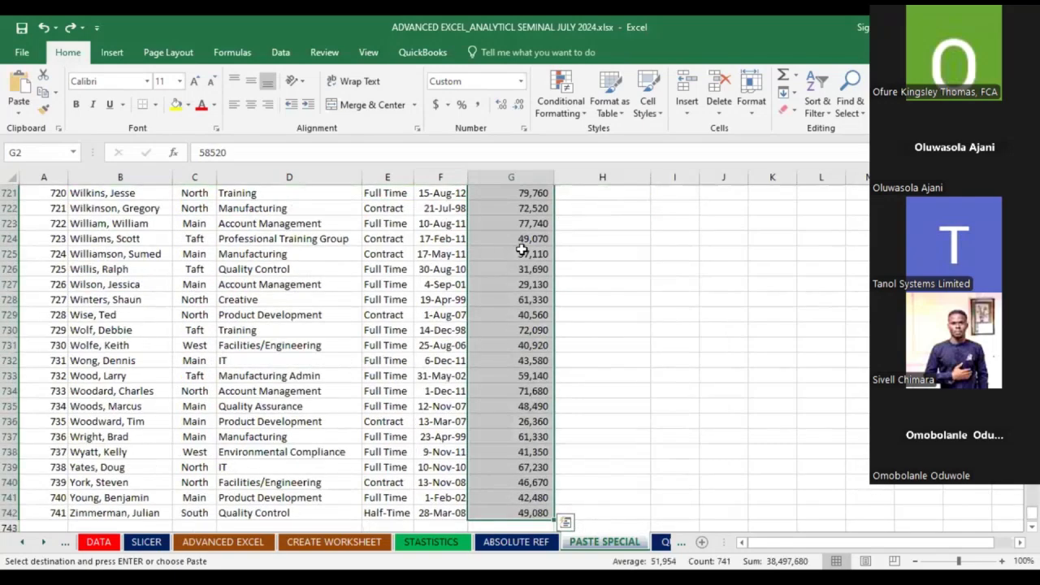
pyautogui.rightClick(521, 250)
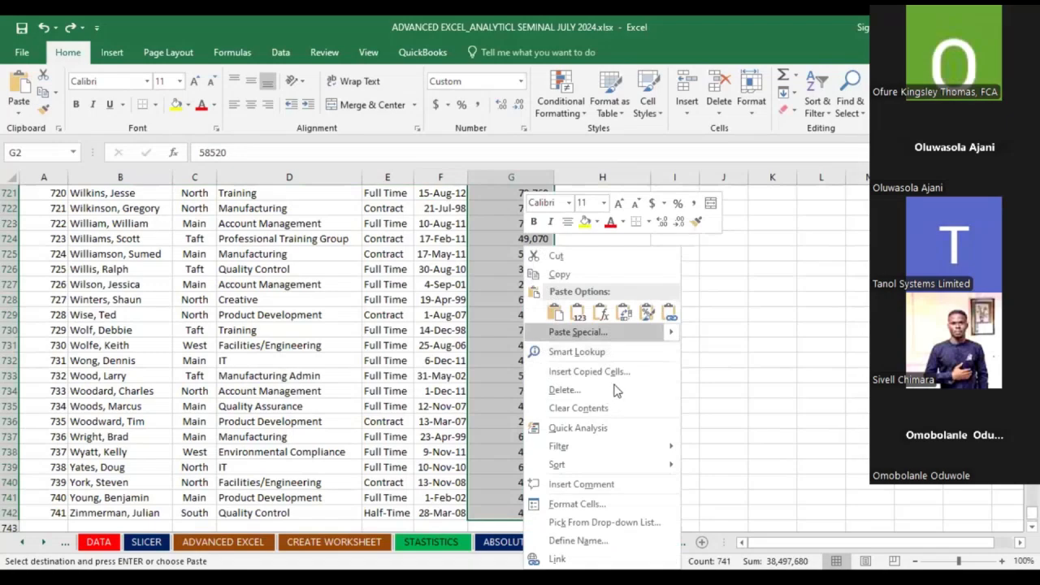
pyautogui.click(617, 332)
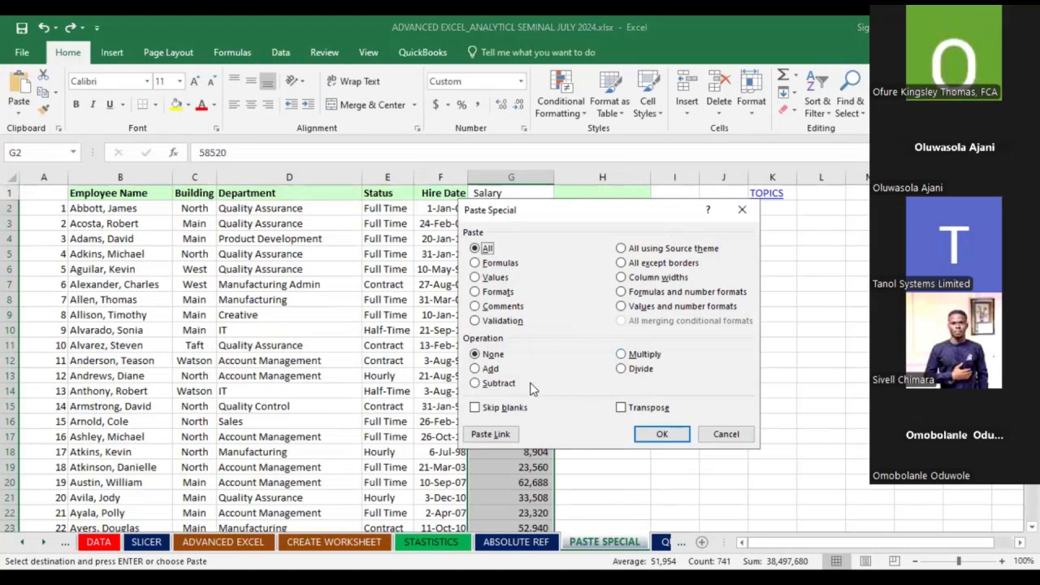
pyautogui.click(488, 369)
pyautogui.click(660, 436)
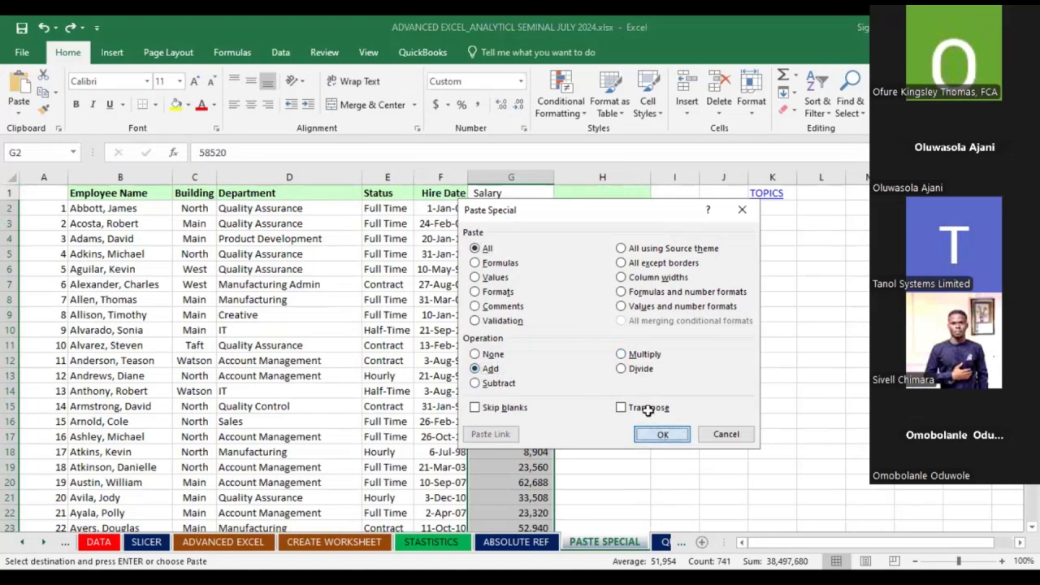
pyautogui.press('Return')
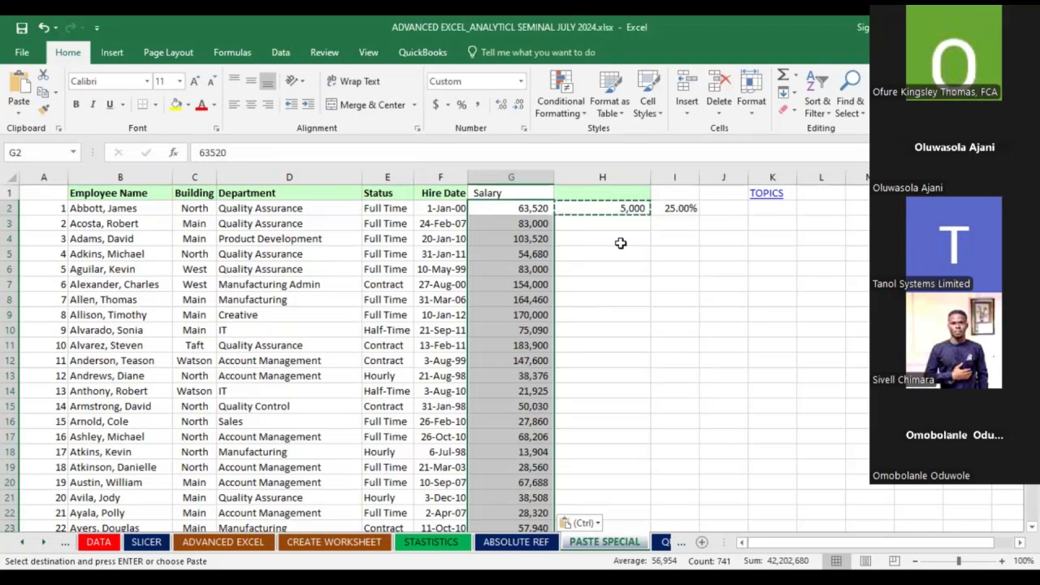
pyautogui.press('Escape')
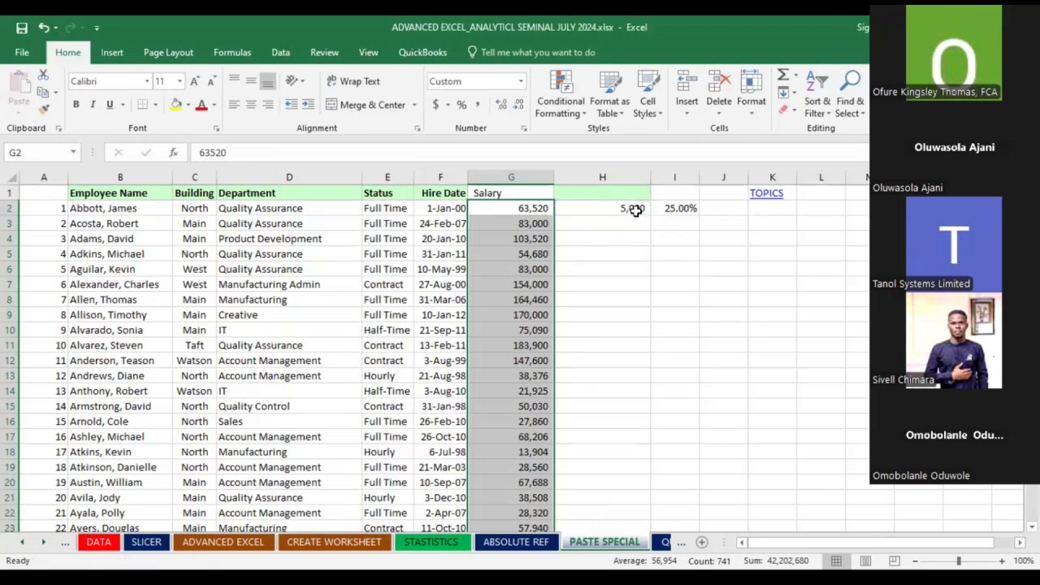
# Divide all salaries in G2:G742 by the 5000 in cell H2 using the Paste Special Divide operation, and undo the division
pyautogui.click(636, 209)
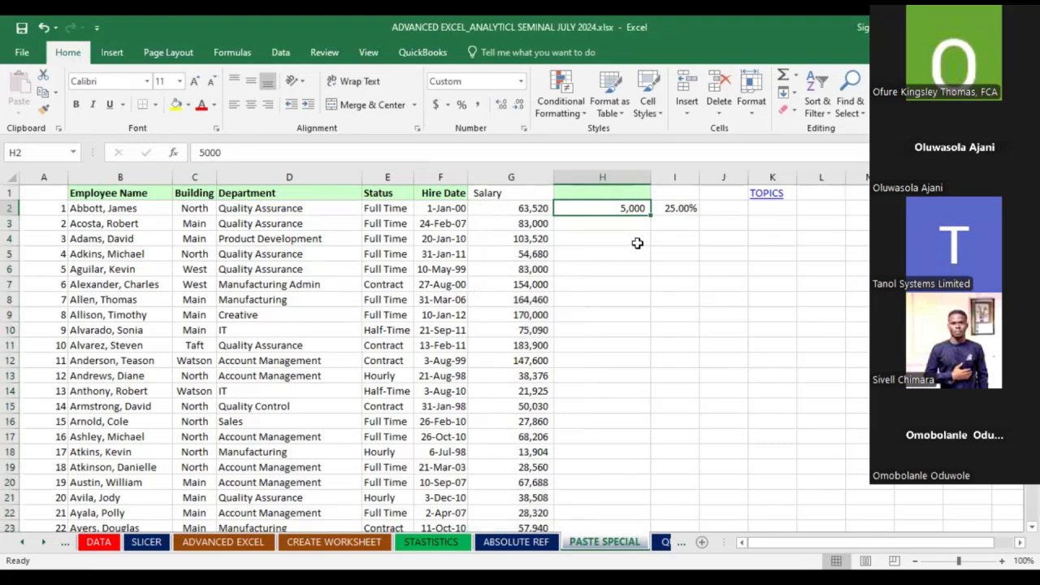
pyautogui.hotkey('ctrl', 'c')
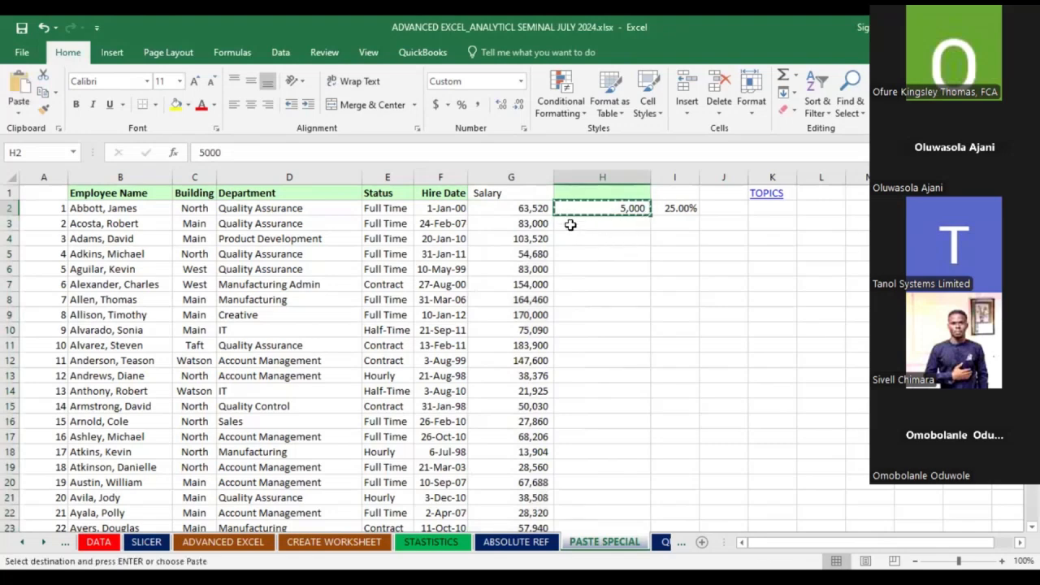
pyautogui.click(549, 208)
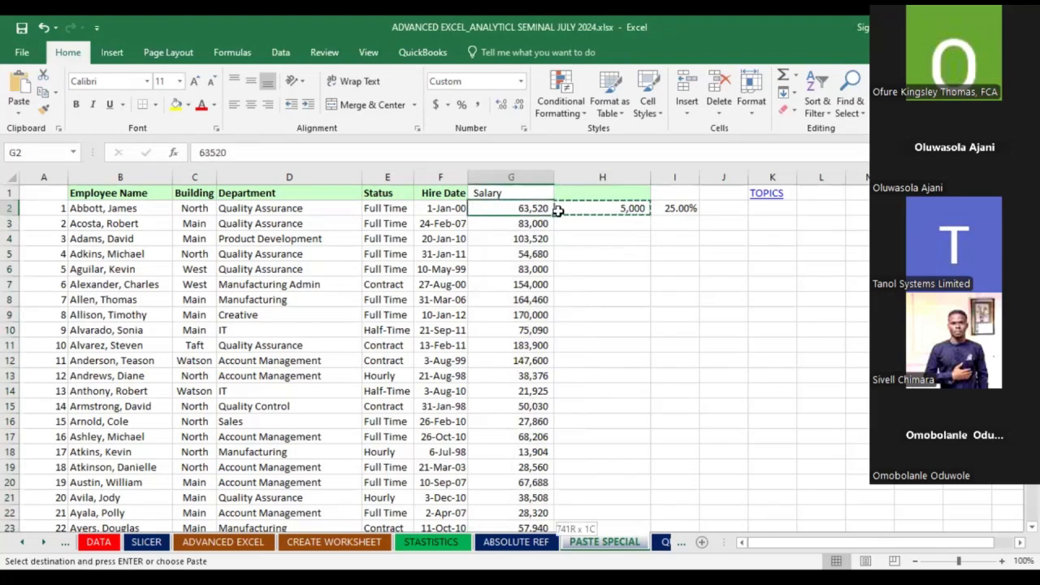
pyautogui.hotkey('ctrl', 'shift', 'Down')
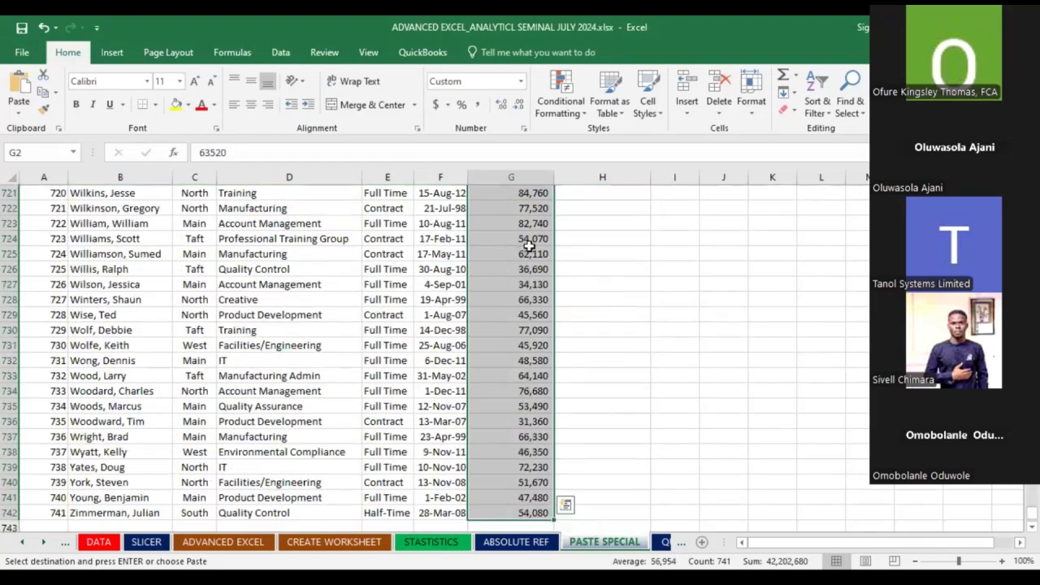
pyautogui.rightClick(531, 246)
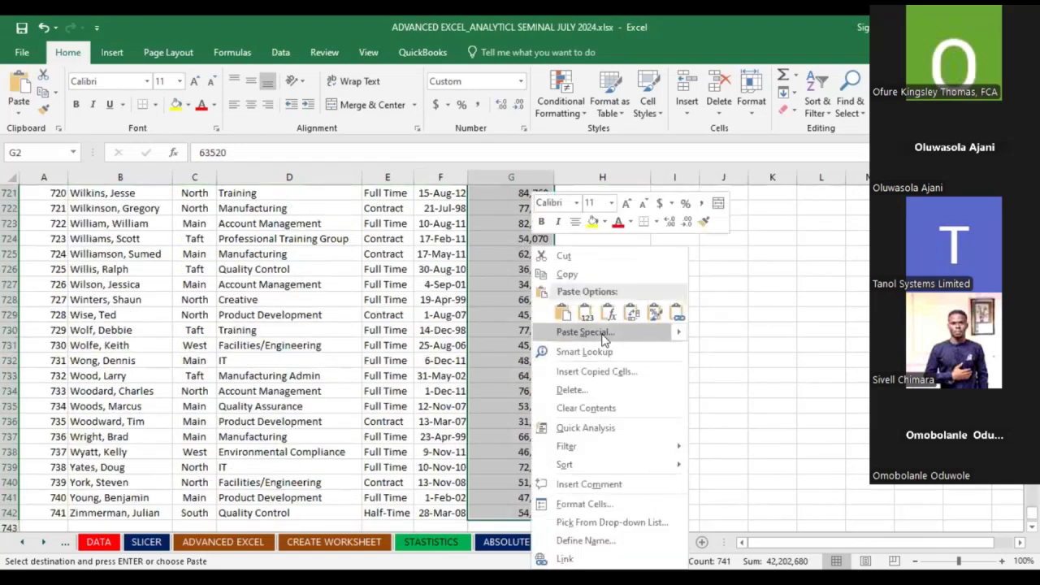
pyautogui.click(604, 335)
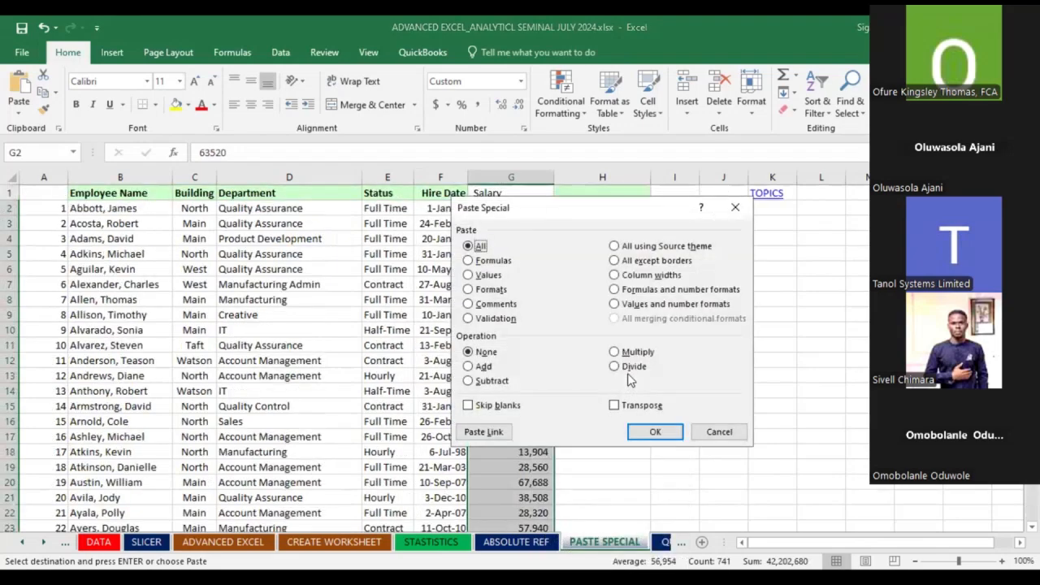
pyautogui.click(615, 366)
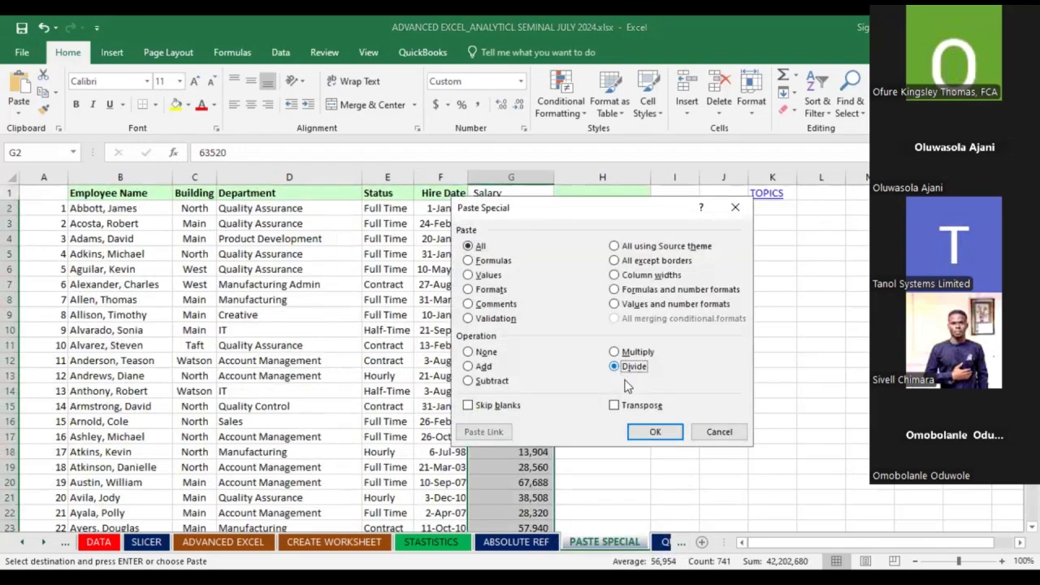
pyautogui.click(659, 431)
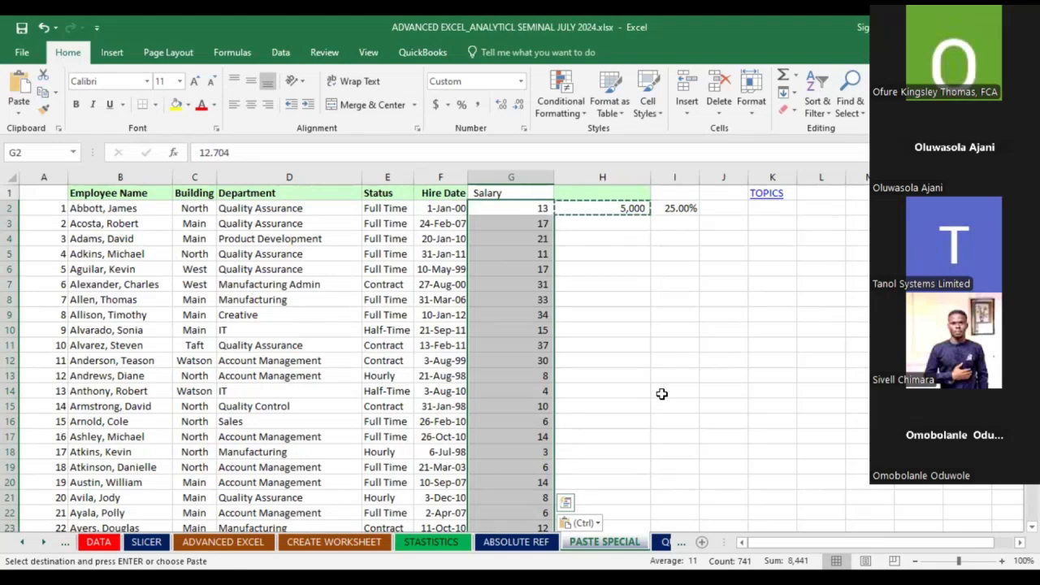
pyautogui.press('ctrl')
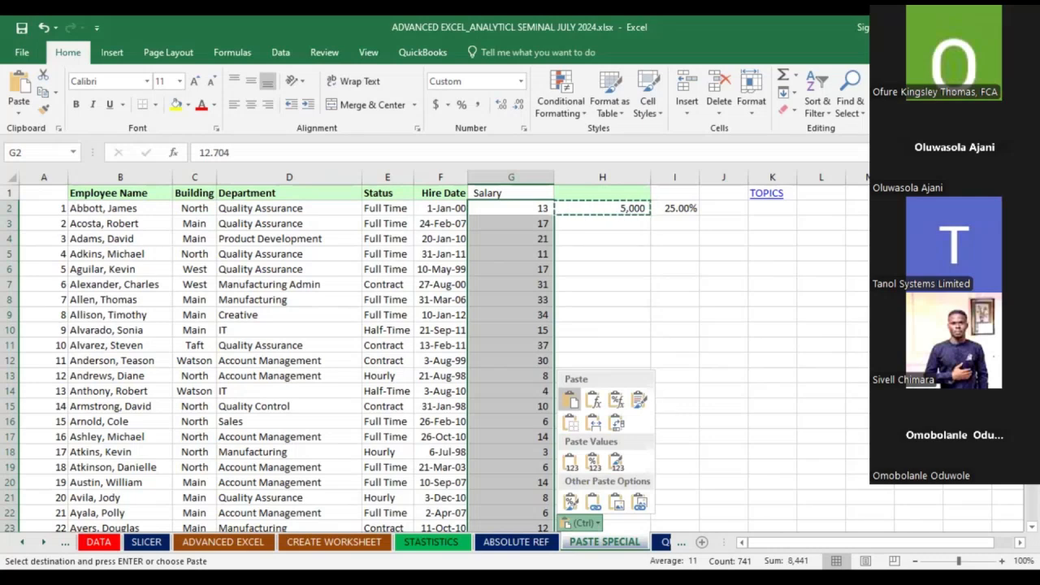
pyautogui.click(843, 307)
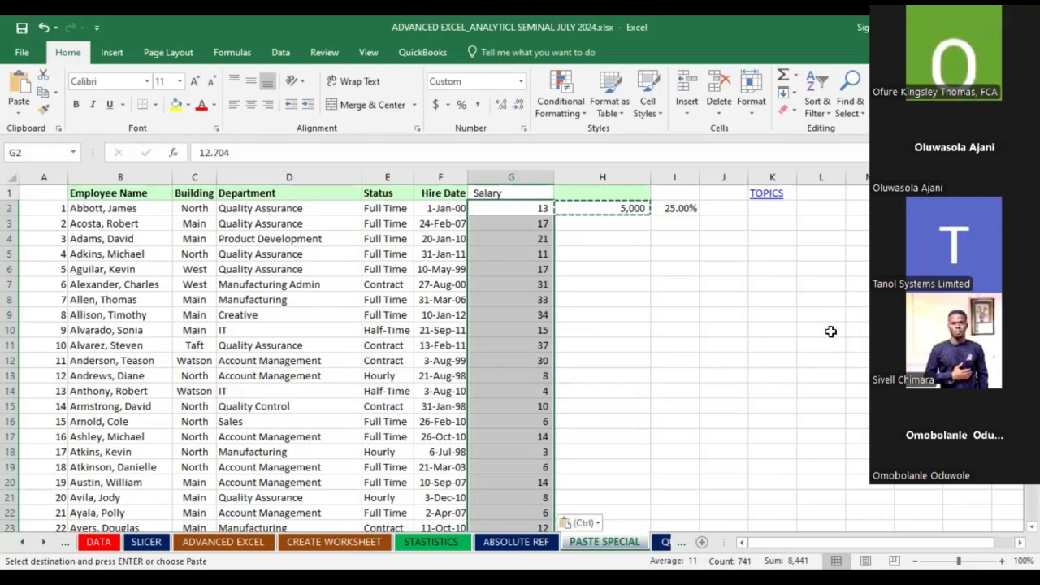
pyautogui.hotkey('ctrl', 'z')
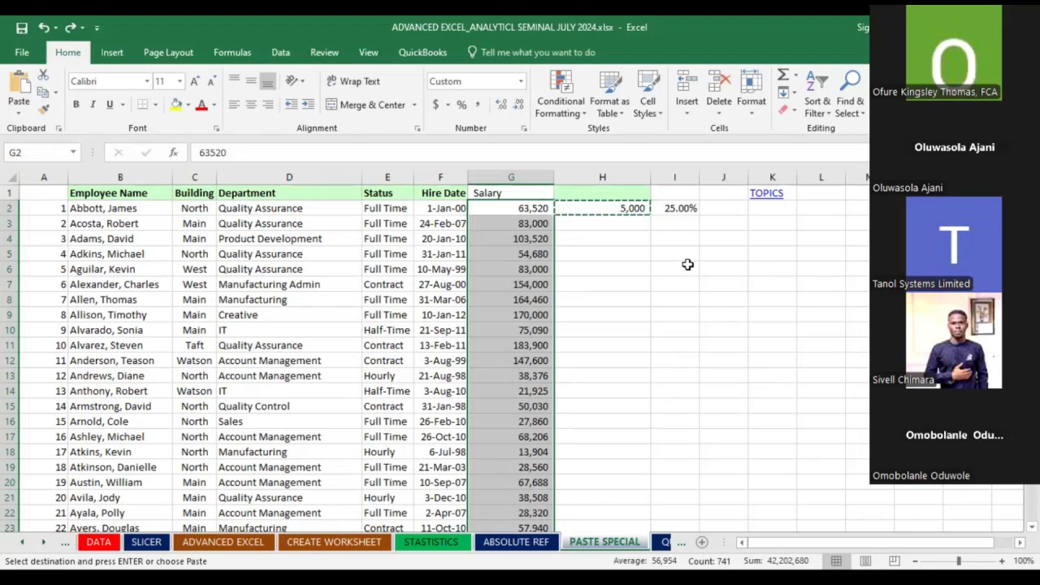
pyautogui.press('Escape')
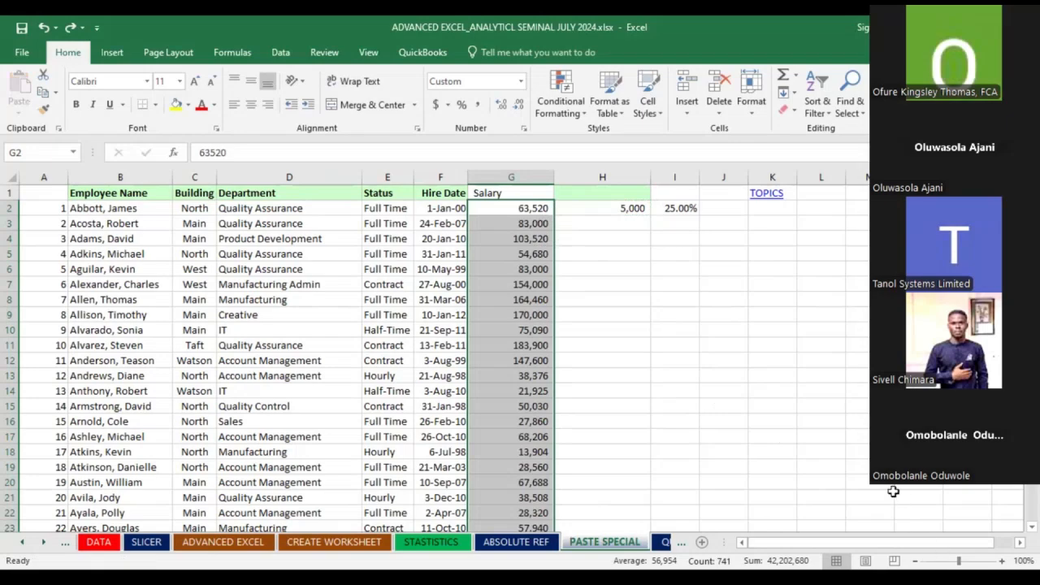
# Copy the 5000 from cell H2 once more and add it to all salaries in G2:G742 using Paste Special All with Add
pyautogui.scroll(3, 772, 379)
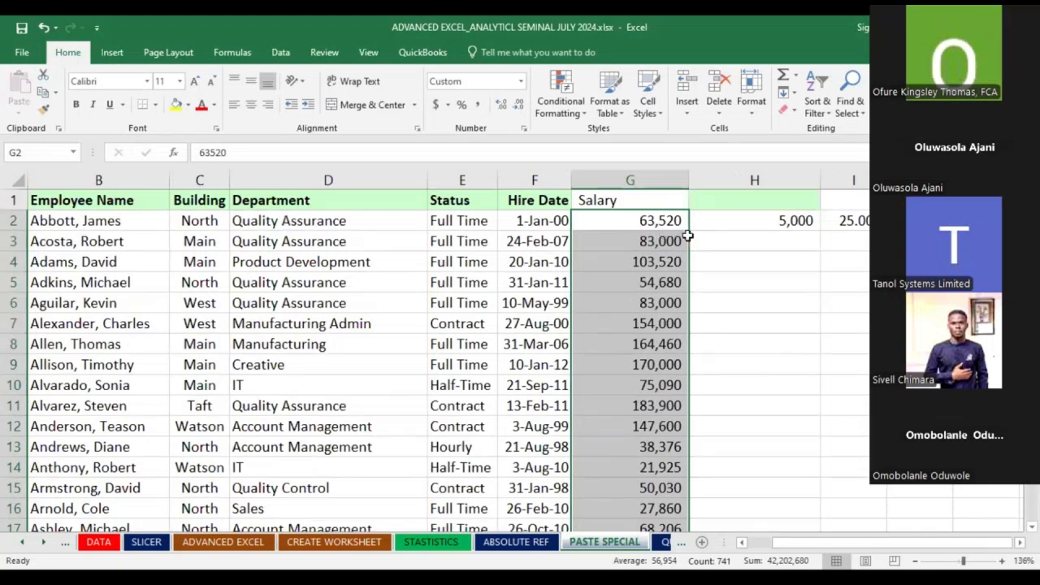
pyautogui.click(796, 221)
pyautogui.click(796, 220)
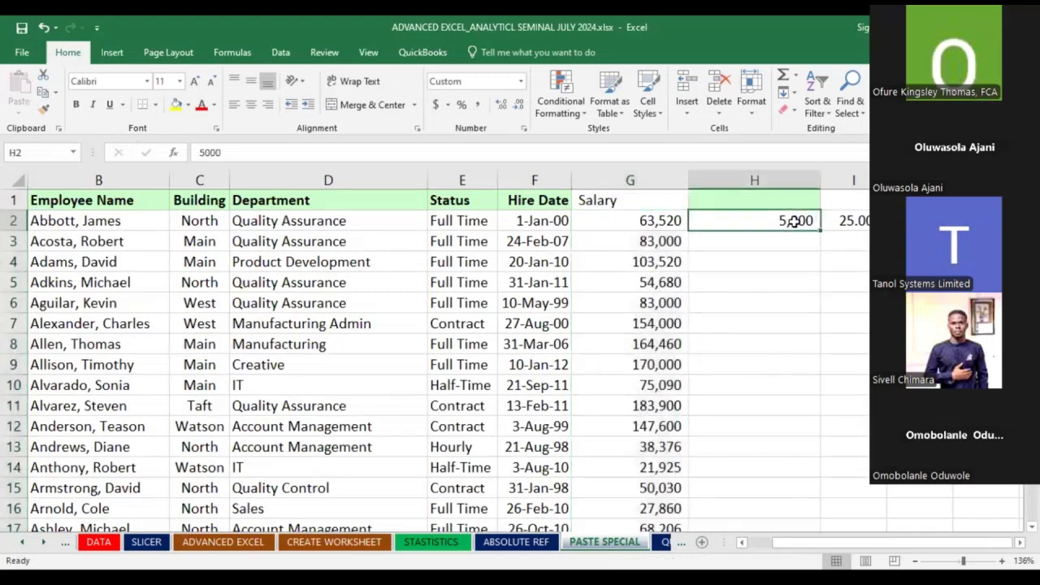
pyautogui.rightClick(795, 224)
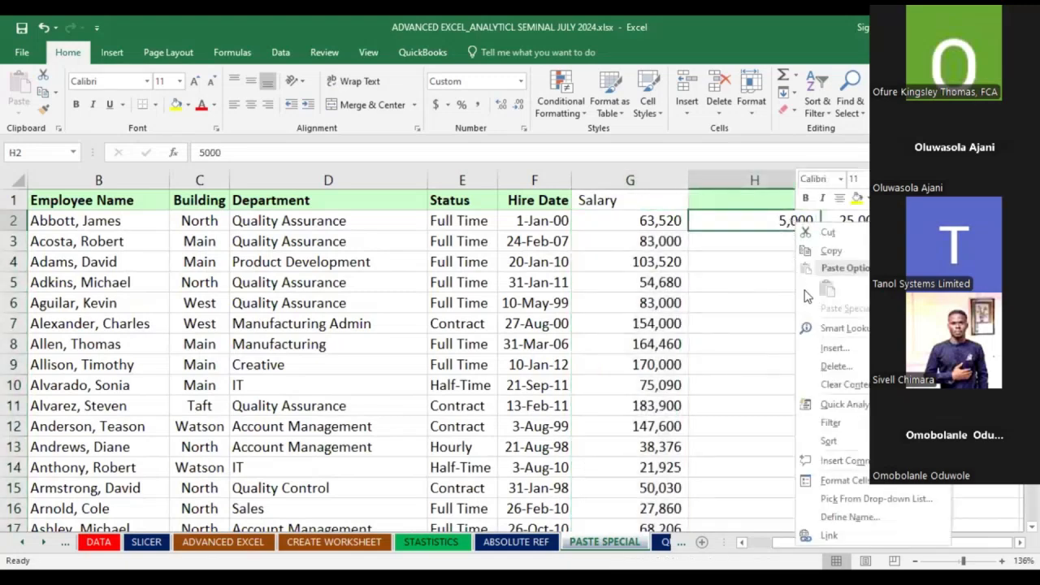
pyautogui.click(830, 251)
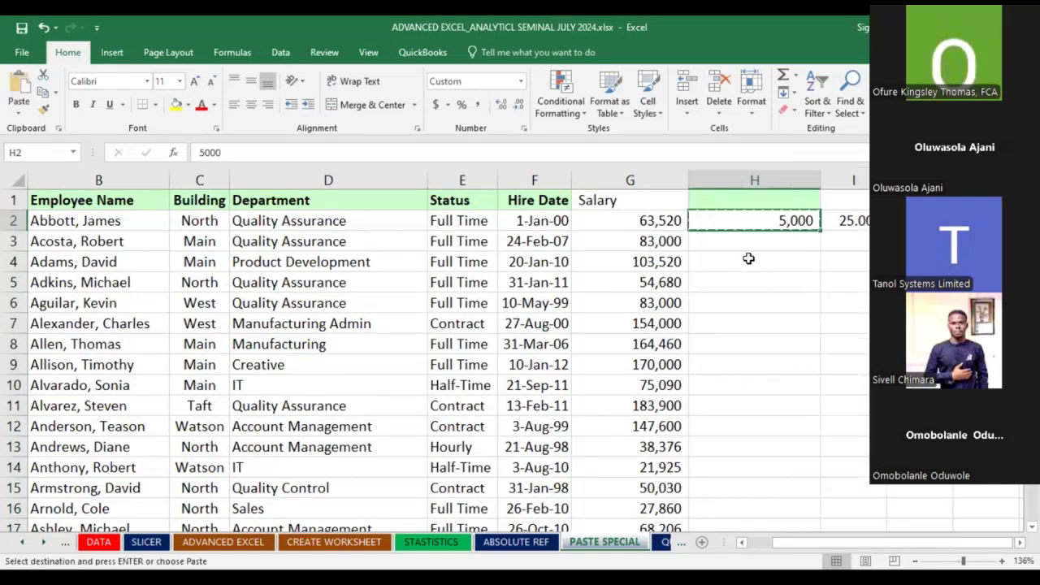
pyautogui.click(685, 224)
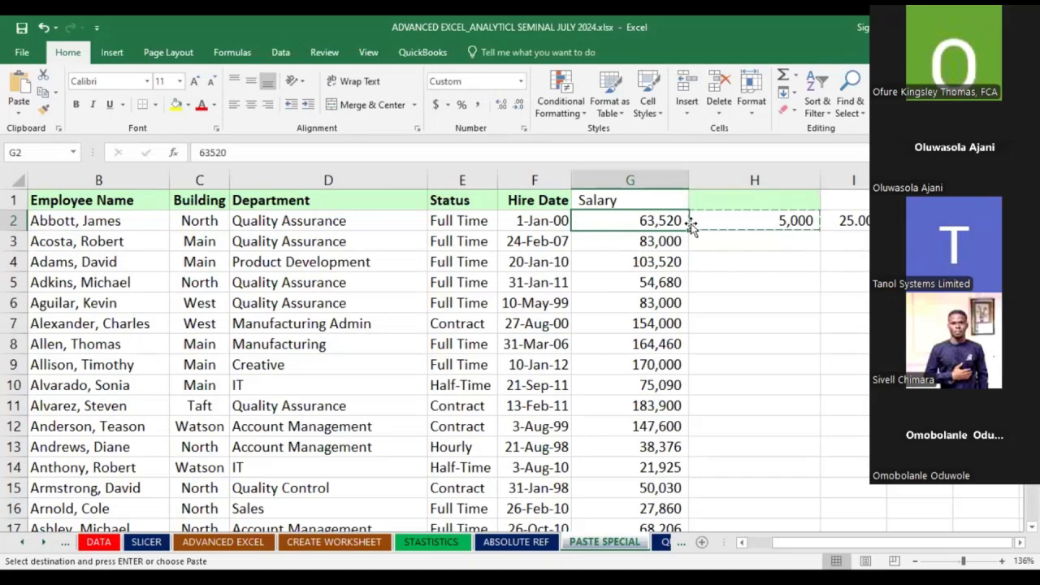
pyautogui.hotkey('ctrl', 'shift', 'Down')
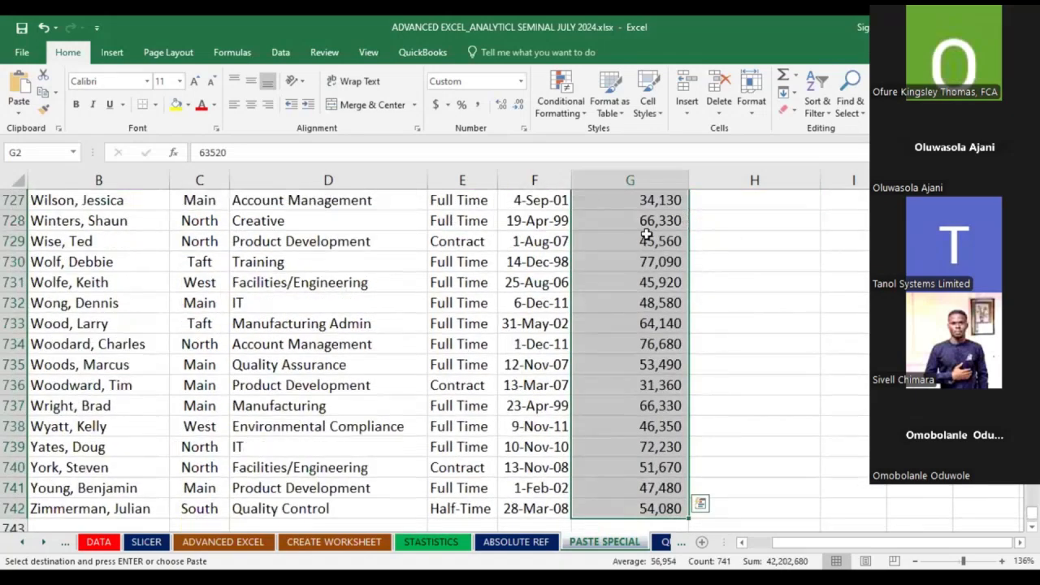
pyautogui.rightClick(715, 352)
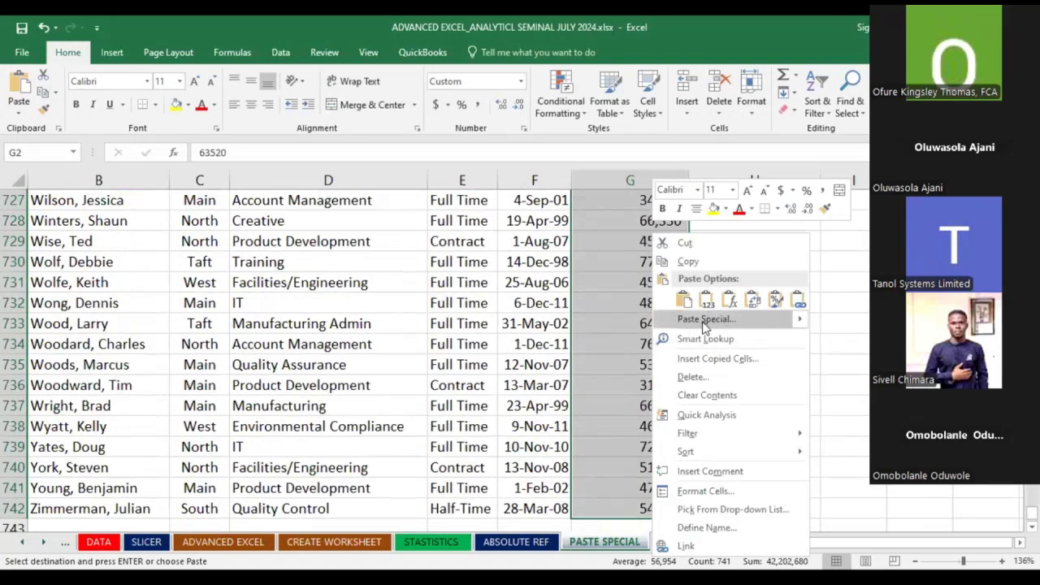
pyautogui.click(703, 321)
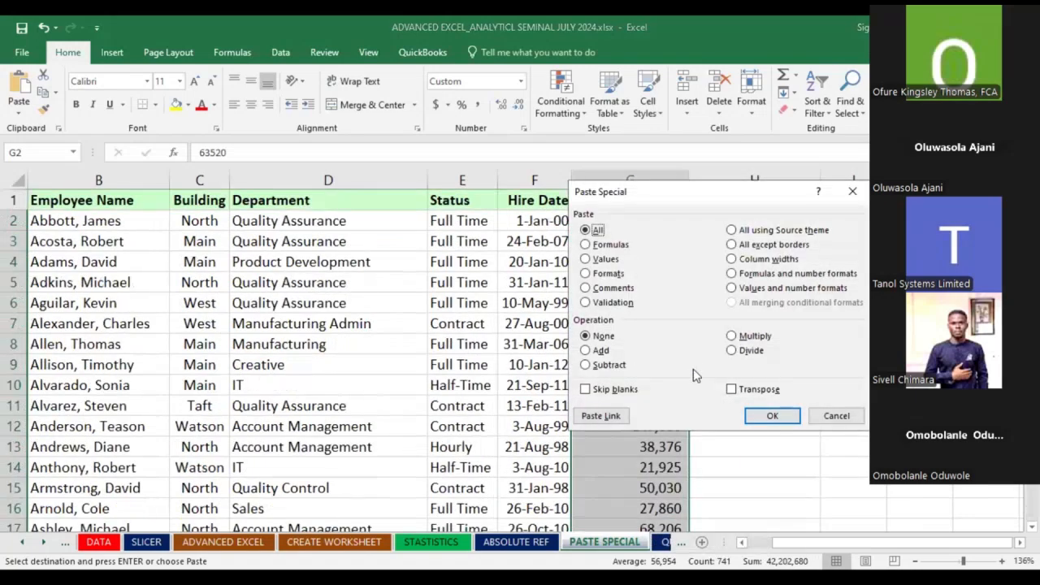
pyautogui.click(599, 357)
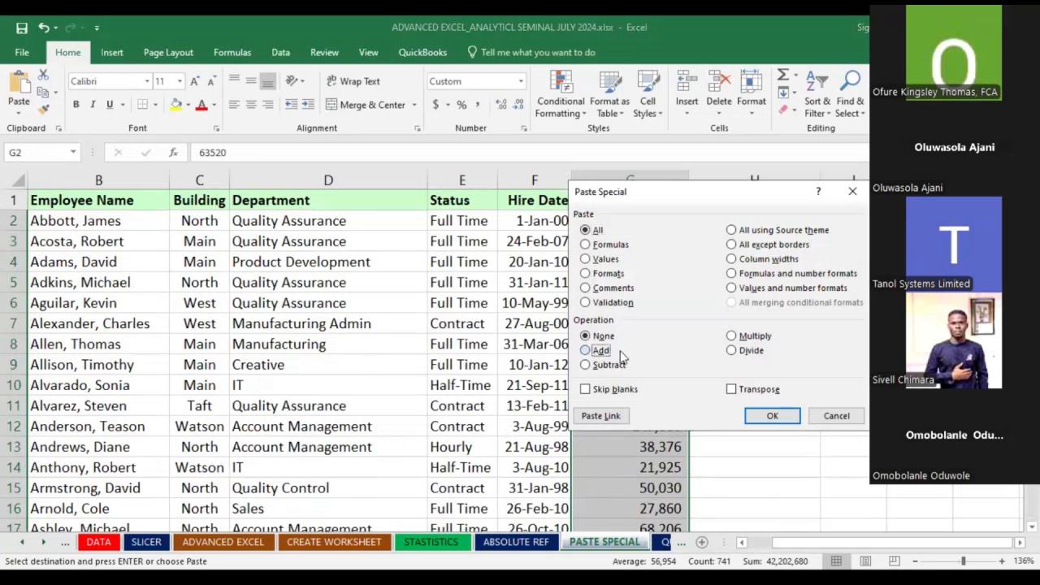
pyautogui.click(768, 417)
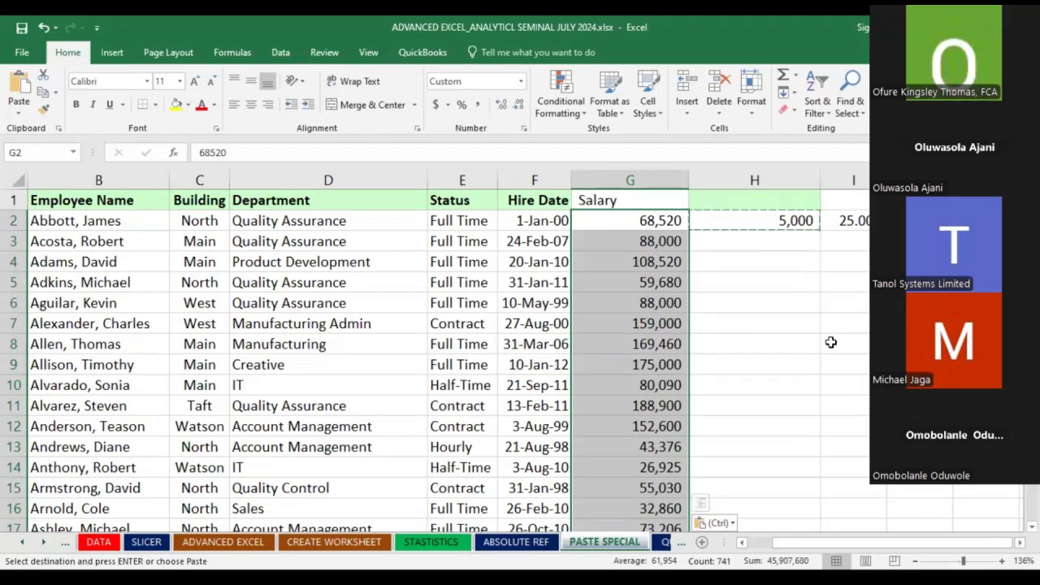
pyautogui.press('Escape')
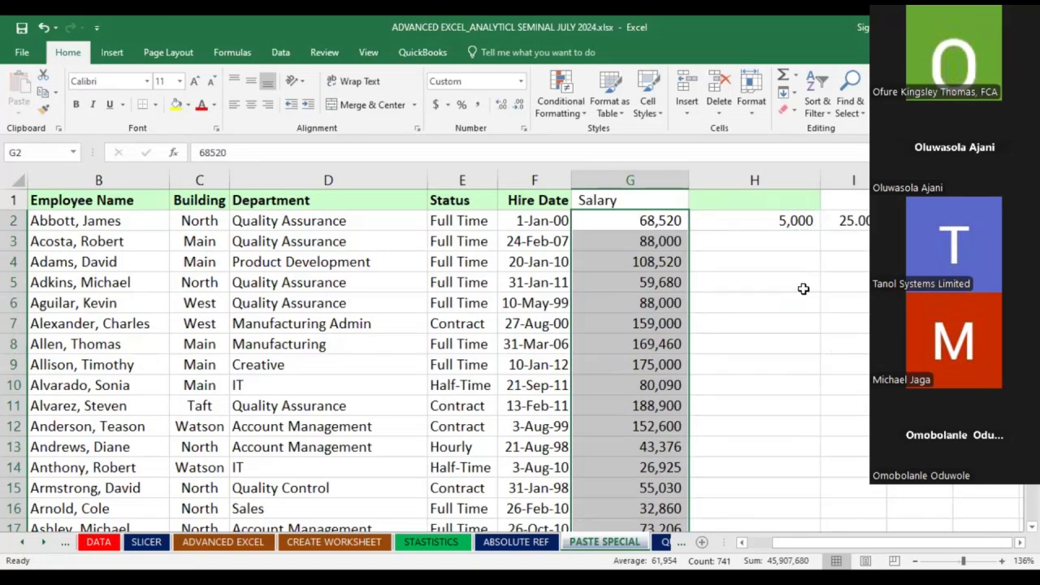
# Undo both Paste Special additions of 5000 to the salaries in G2:G742 and clear the copy marker from cell H2
pyautogui.hotkey('ctrl', 'z')
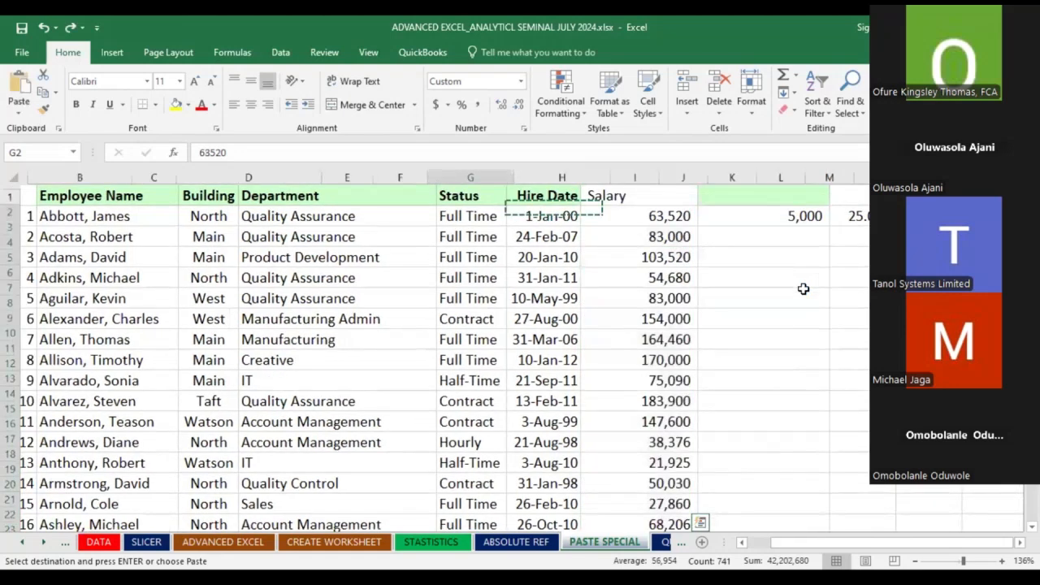
pyautogui.hotkey('ctrl', 'y')
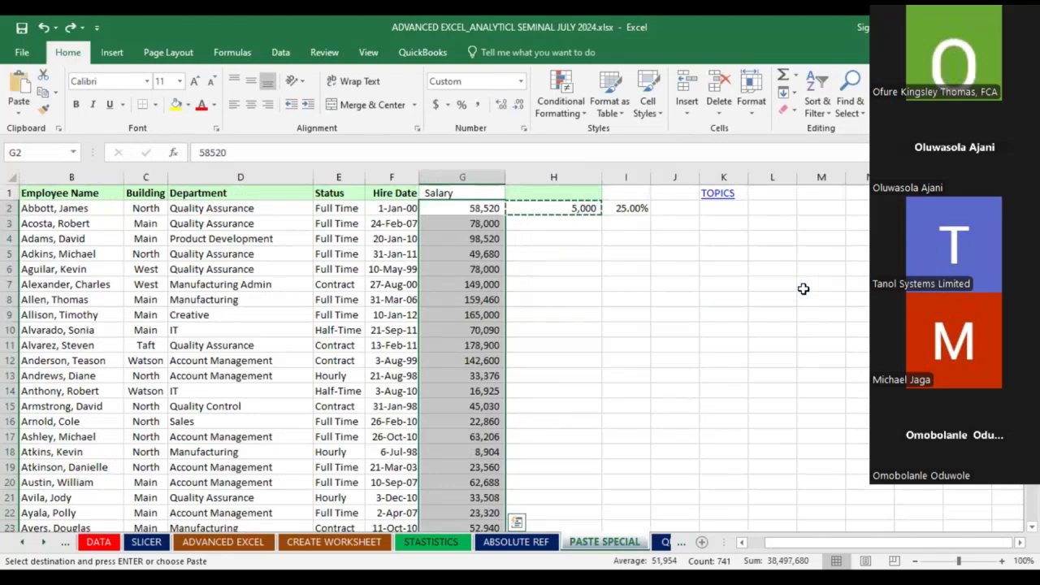
pyautogui.press('Escape')
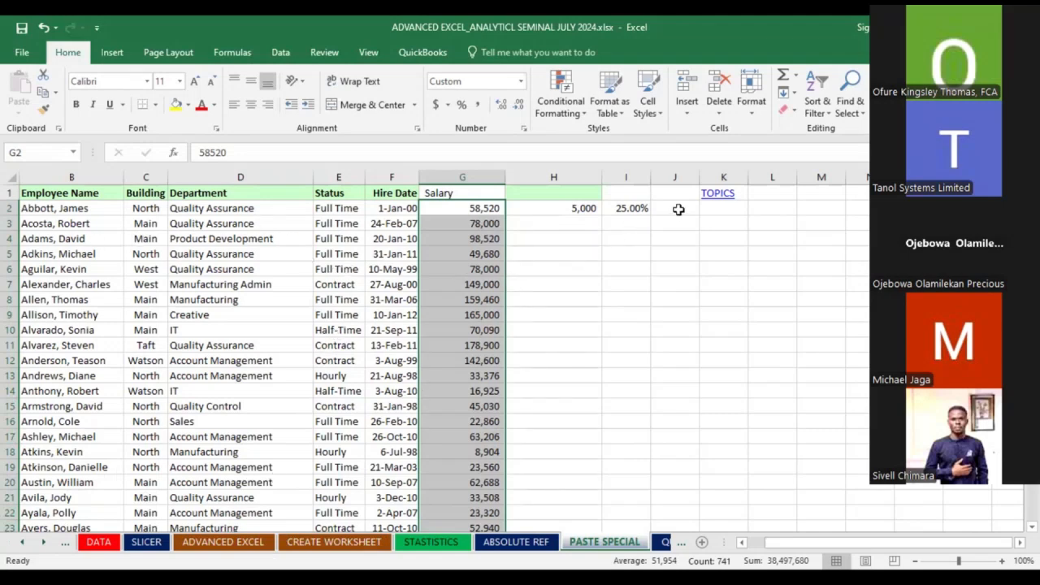
# Follow the TOPICS link in K1 back to the TOPICS sheet and look through the list of advanced Excel topics
pyautogui.click(718, 192)
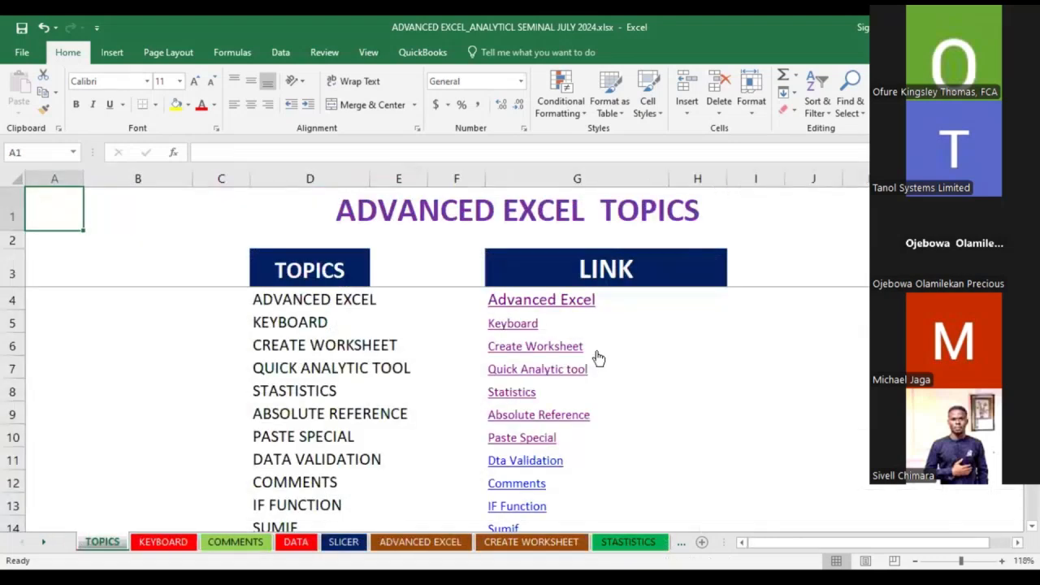
pyautogui.scroll(-2, 598, 358)
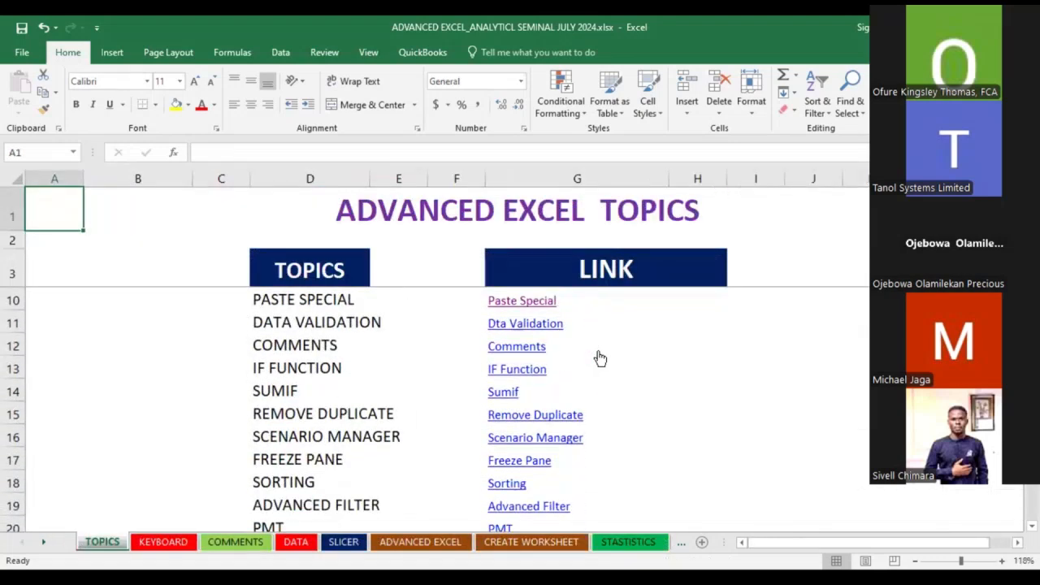
pyautogui.scroll(1, 599, 358)
pyautogui.scroll(1, 599, 359)
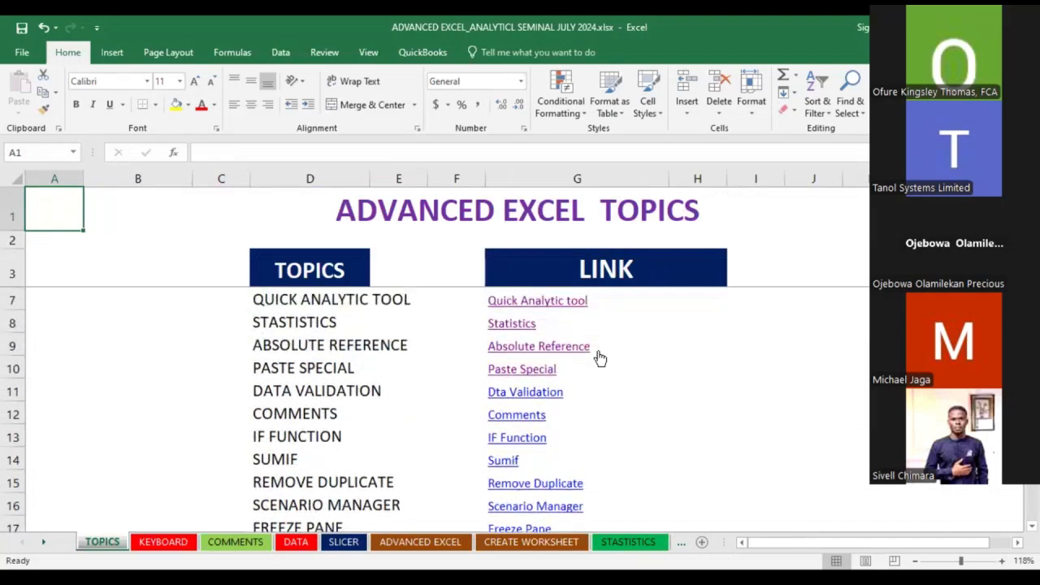
pyautogui.scroll(-1, 600, 359)
pyautogui.scroll(1, 677, 388)
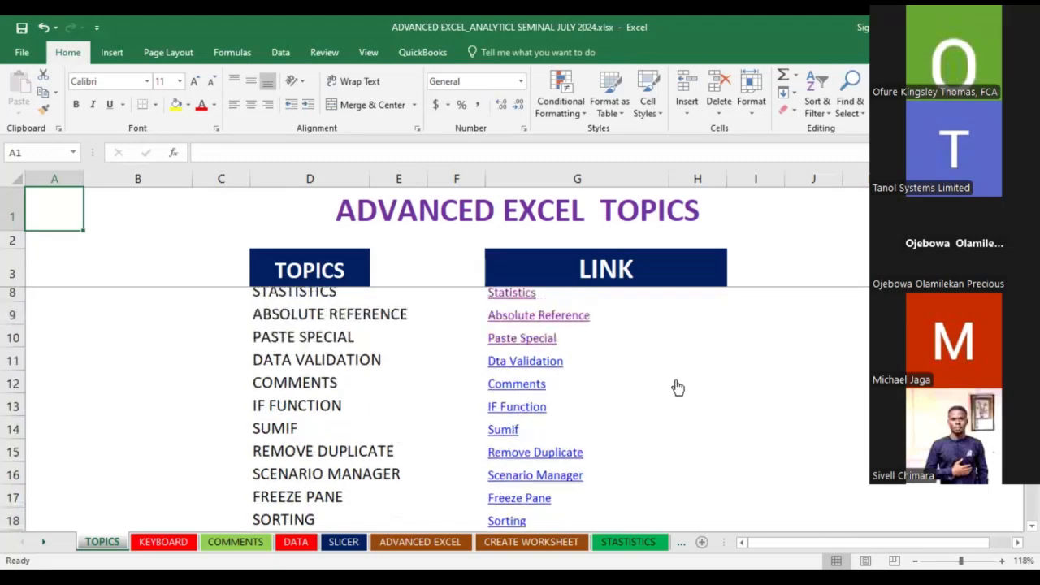
pyautogui.scroll(2, 677, 387)
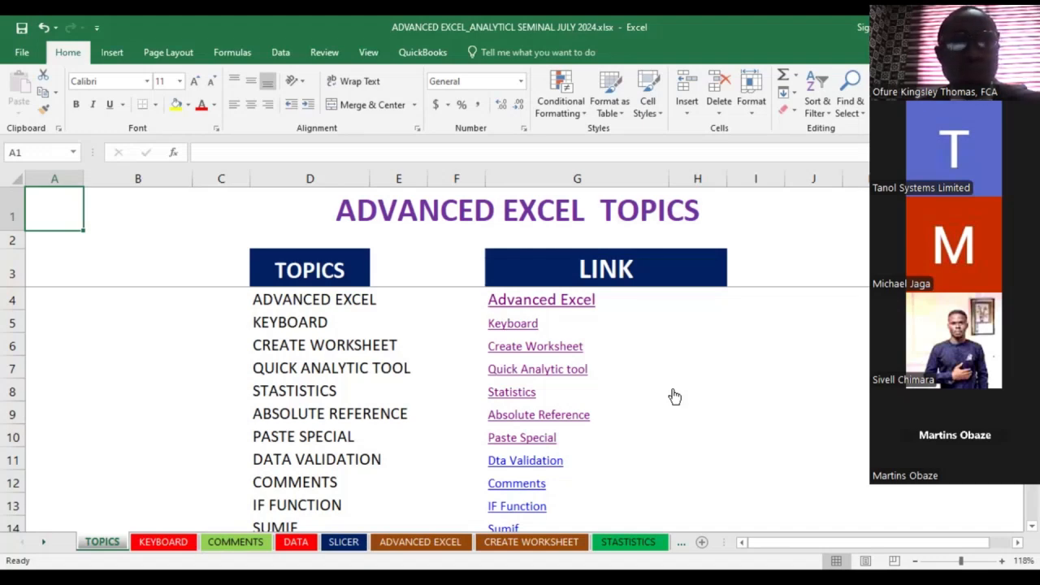
pyautogui.click(674, 395)
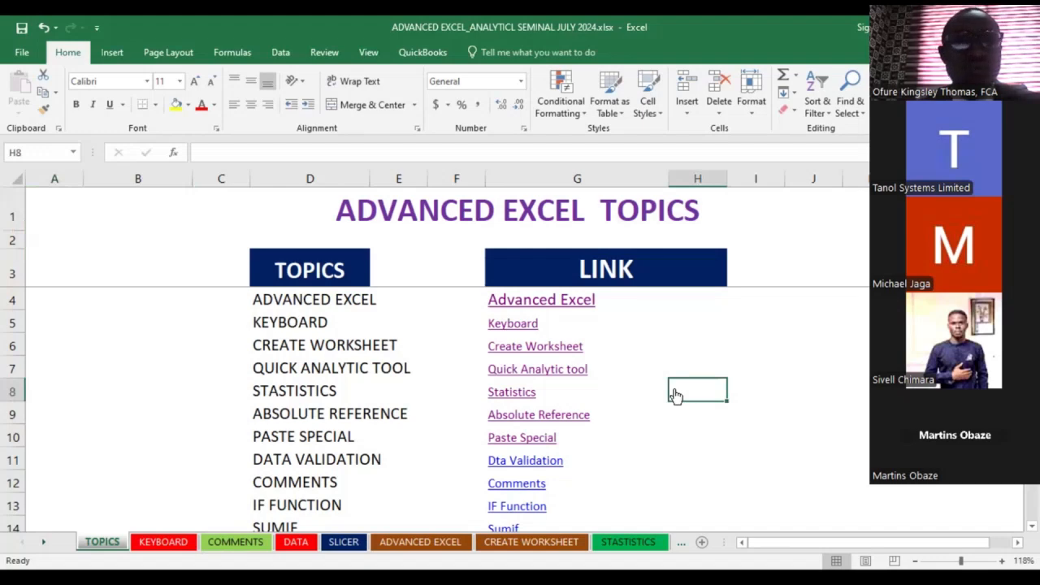